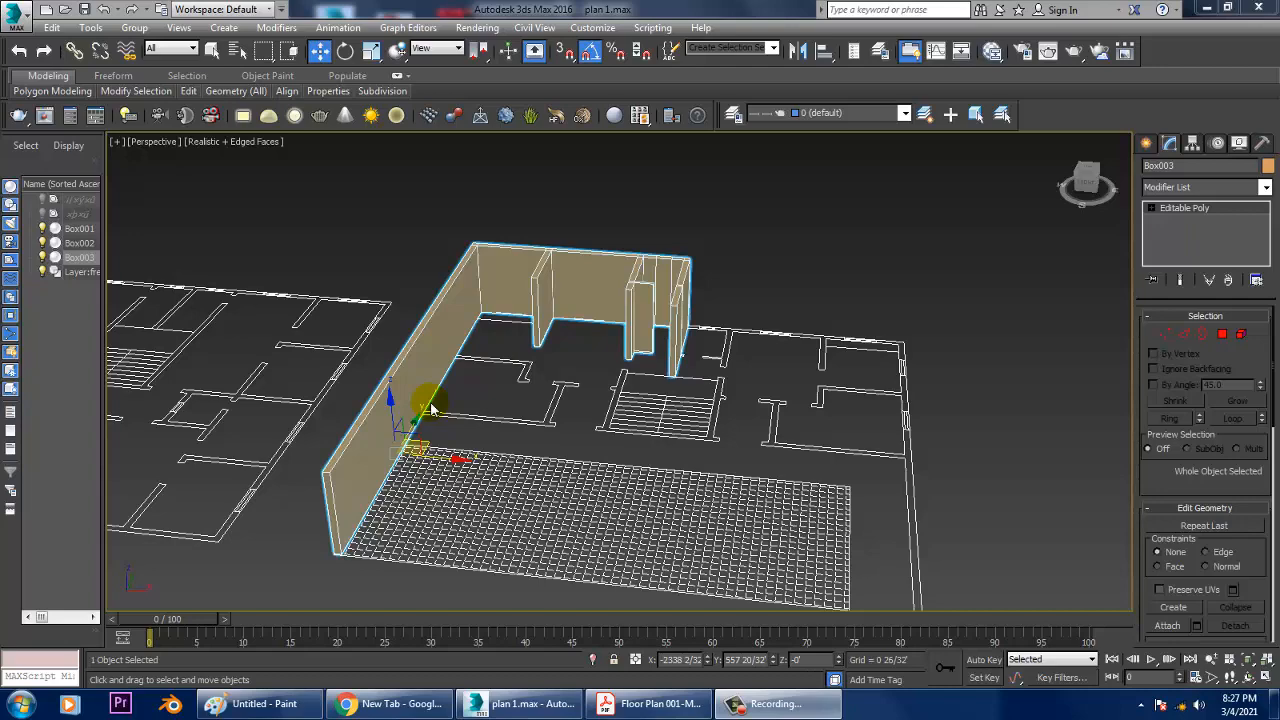
Step: Switch to the maximized Top view and select the extruded wall object where its outer wall ends mid-plan
middle_drag(885, 311, 845, 313)
key(alt+w)
key(alt+w)
scroll(540, 303, up, 6)
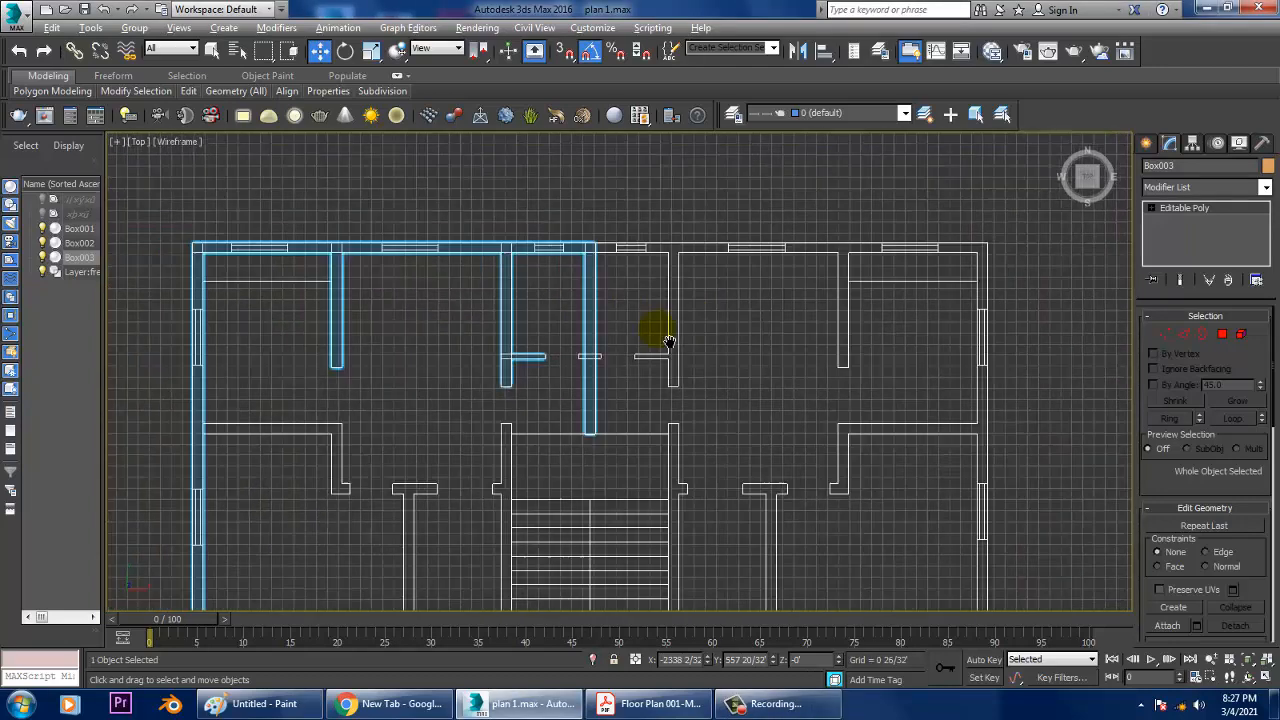
middle_drag(590, 327, 691, 371)
scroll(743, 354, up, 3)
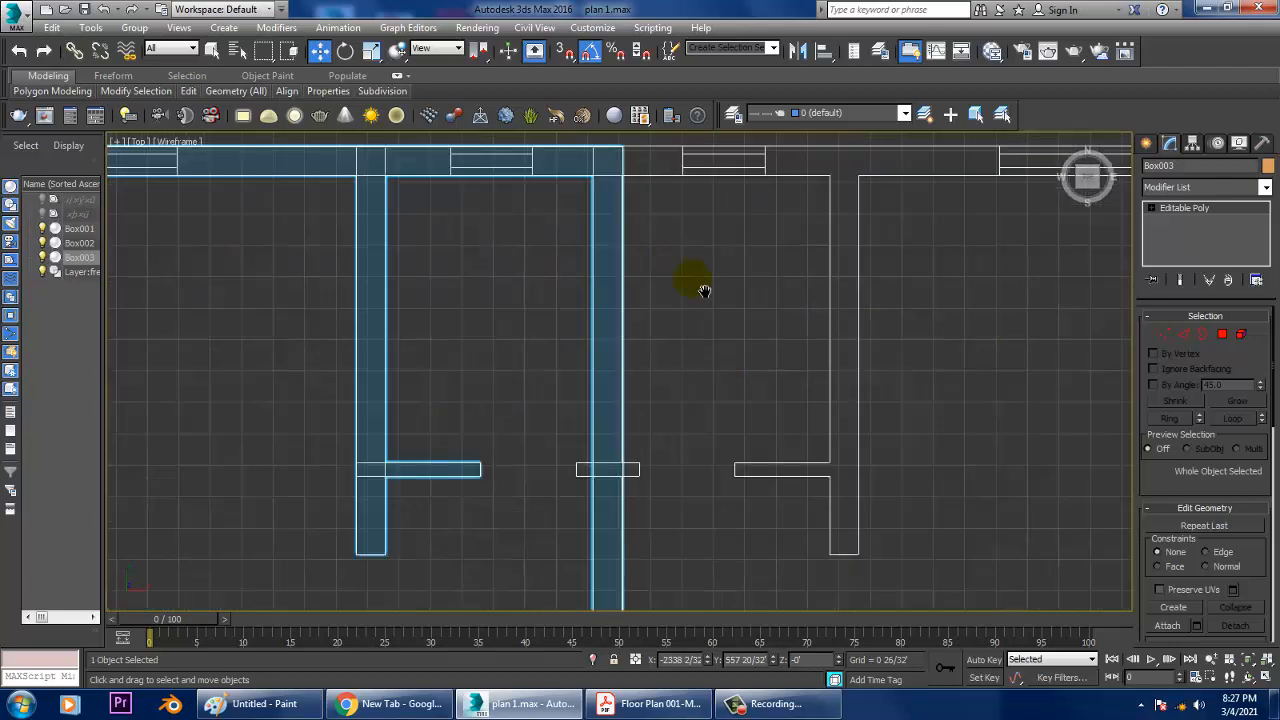
middle_drag(700, 286, 727, 301)
click(714, 342)
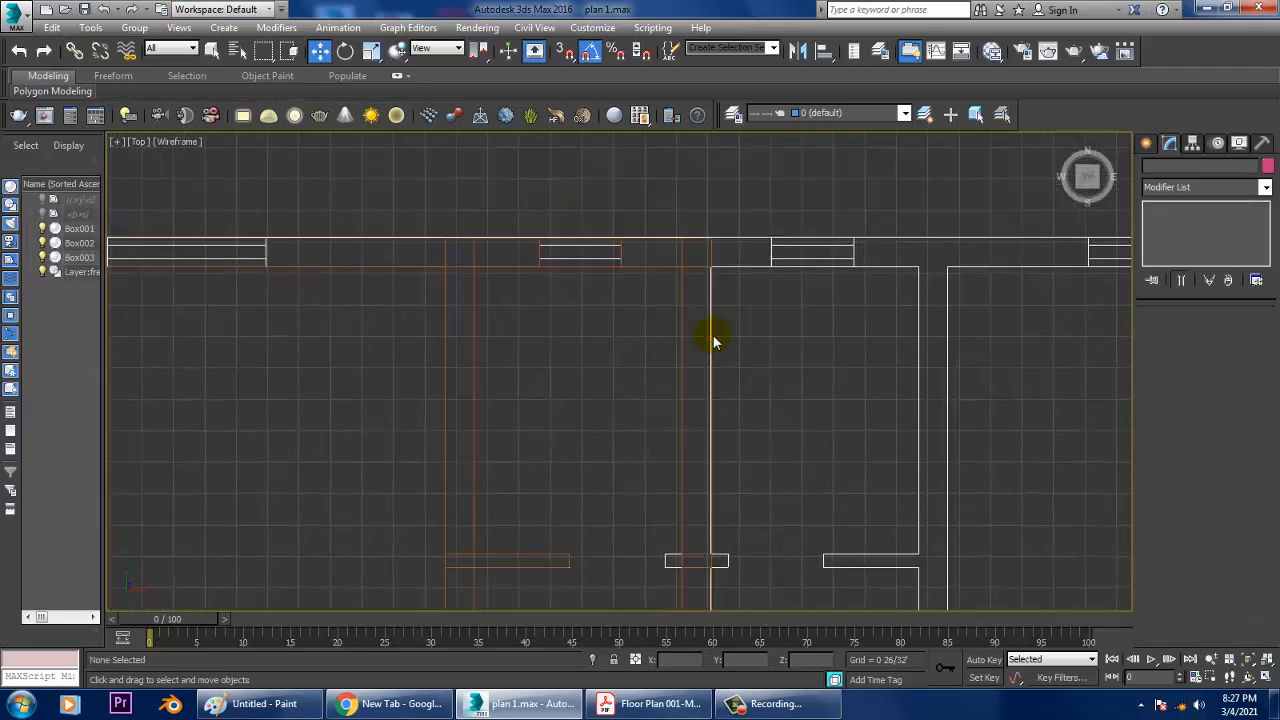
click(693, 266)
scroll(680, 302, up, 2)
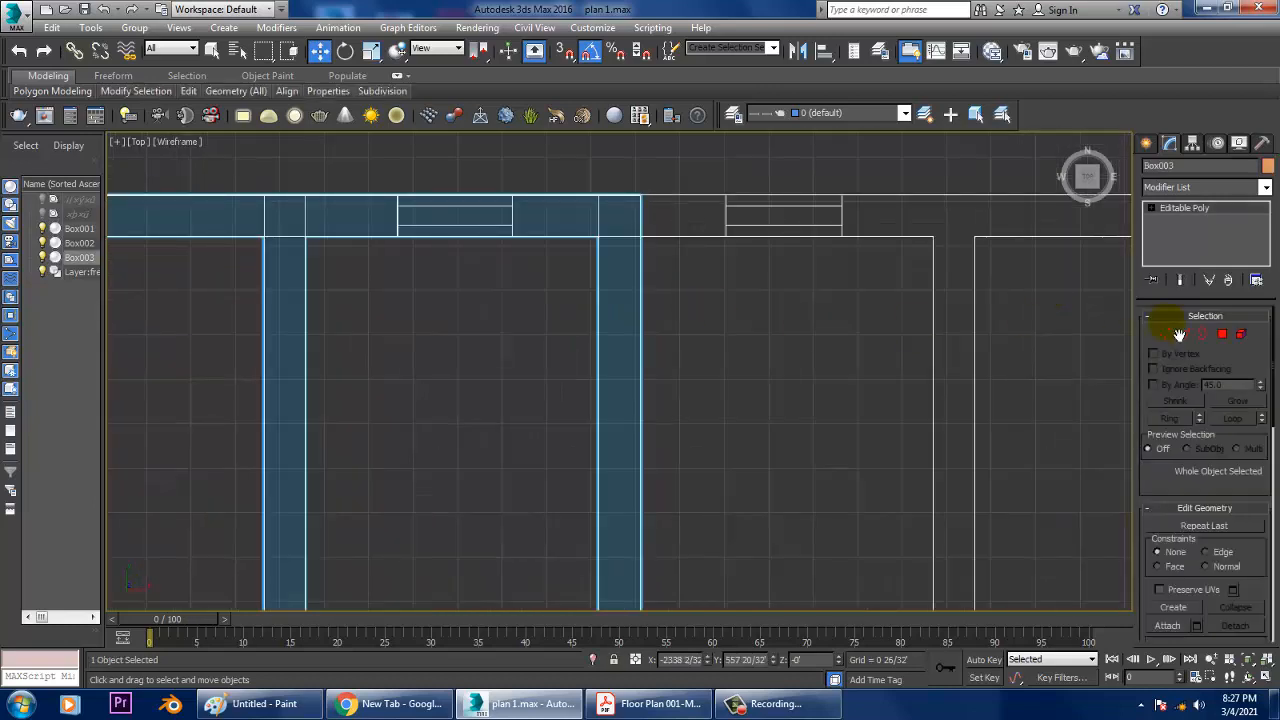
Step: Extrude the outer wall's east end polygon by 7 13/32' and move its end to the near edge of the next window
click(1222, 334)
middle_drag(683, 266, 734, 307)
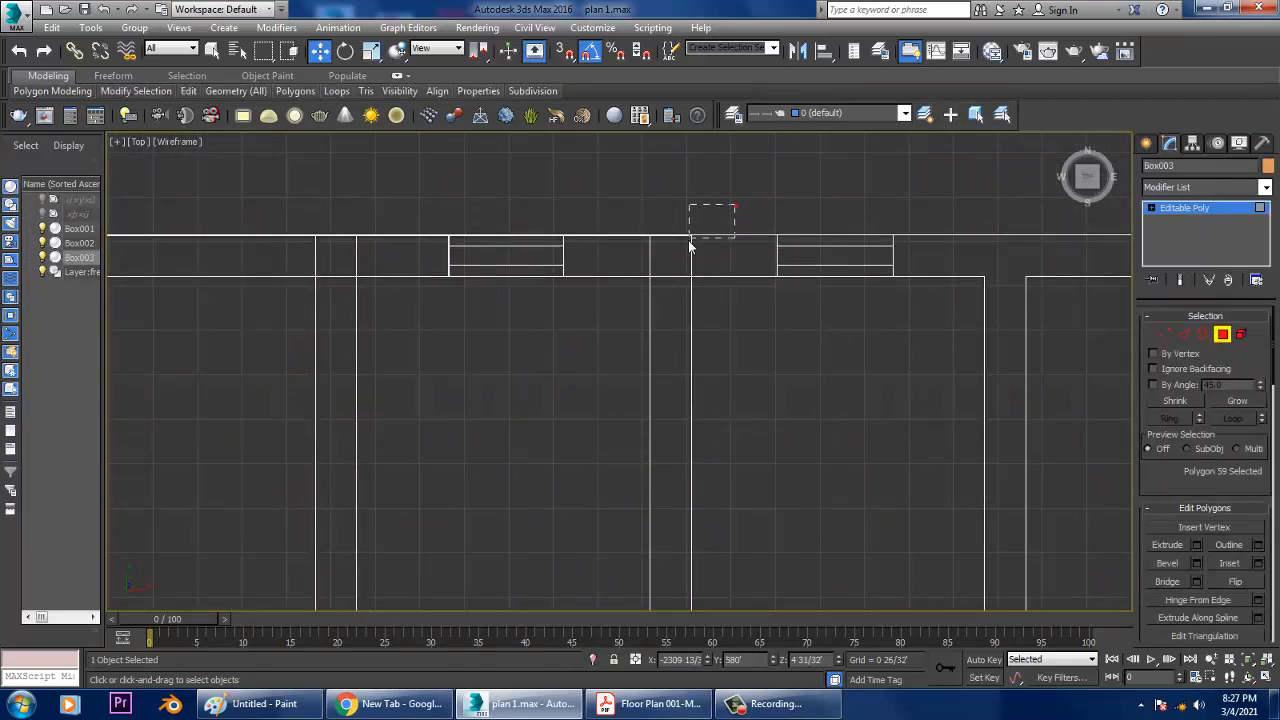
drag(689, 246, 614, 240)
alt+drag(684, 334, 686, 336)
middle_drag(756, 311, 685, 274)
scroll(686, 280, down, 3)
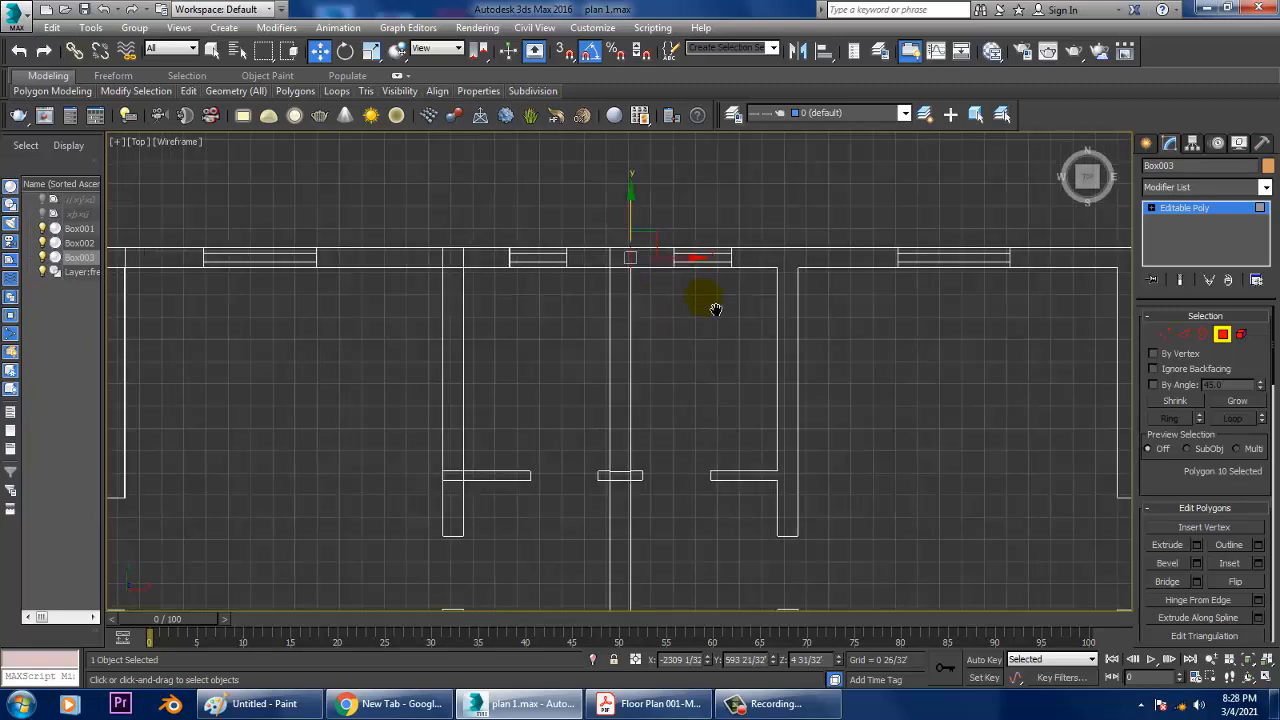
middle_drag(981, 467, 704, 423)
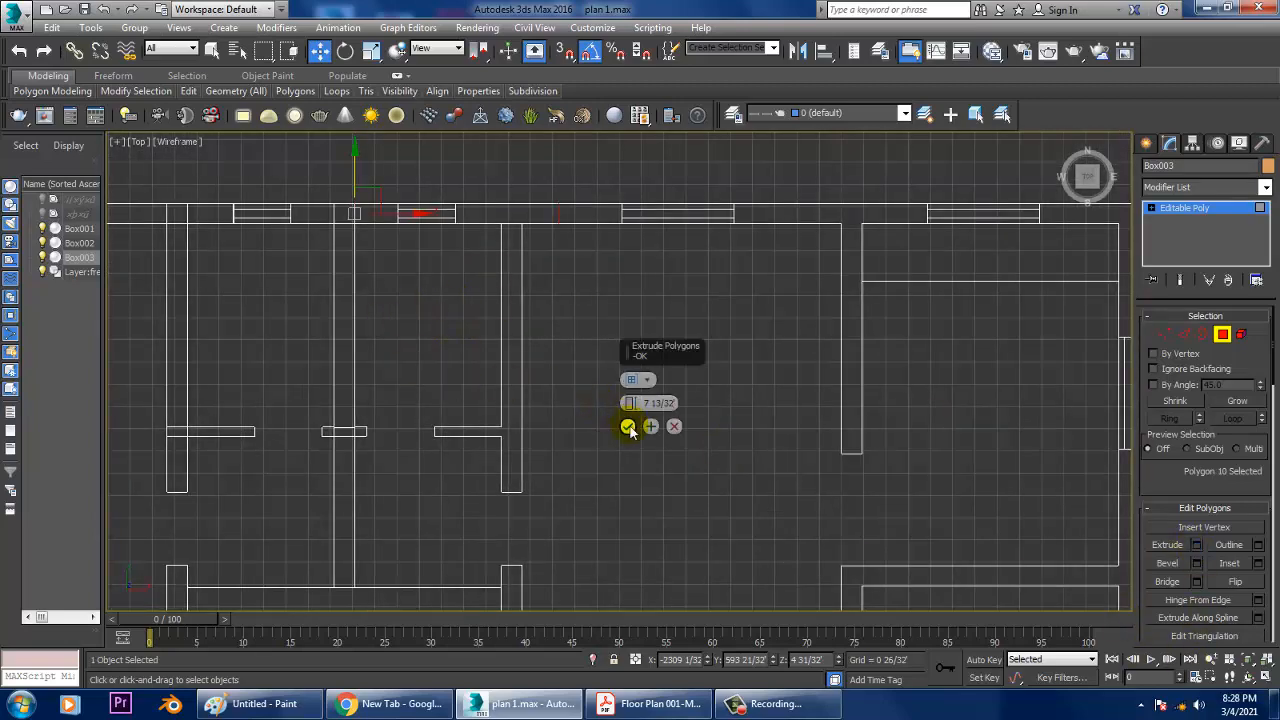
click(628, 427)
scroll(712, 328, up, 3)
drag(702, 324, 391, 318)
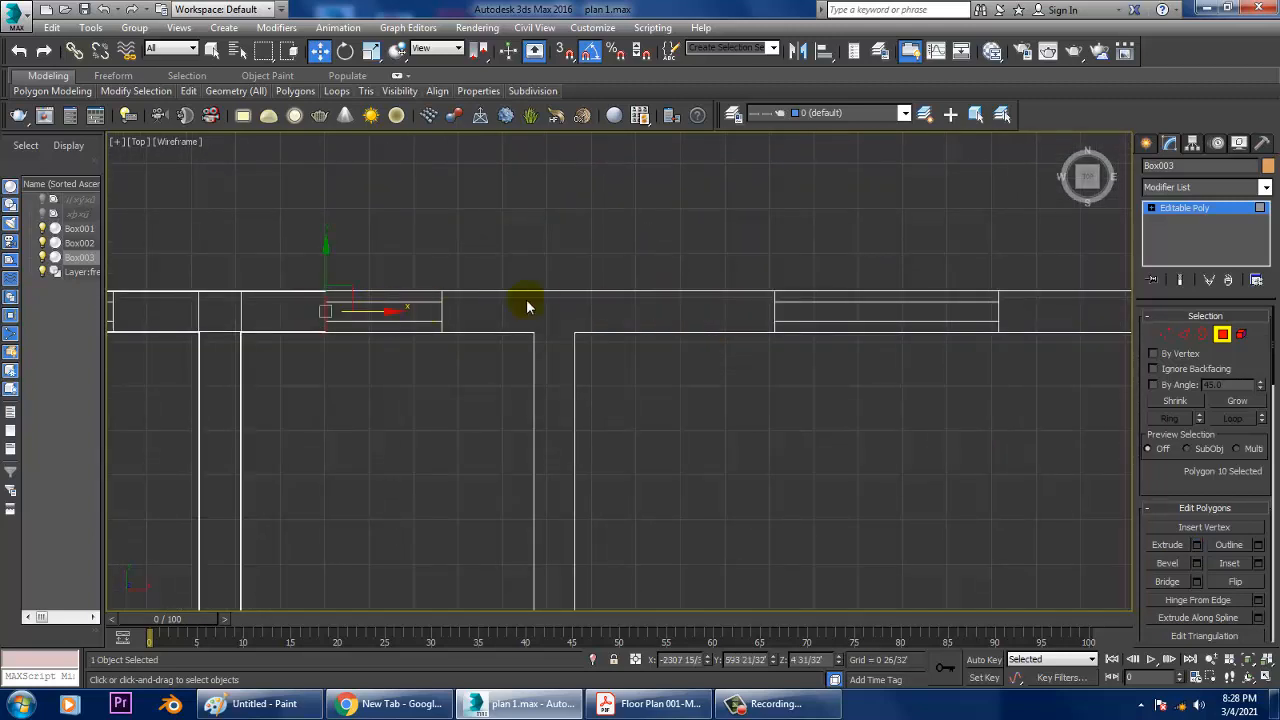
Step: Extrude the wall's end polygon by 7 13/32' across the window and align it with the window's far edge
middle_drag(526, 303, 562, 305)
click(1197, 544)
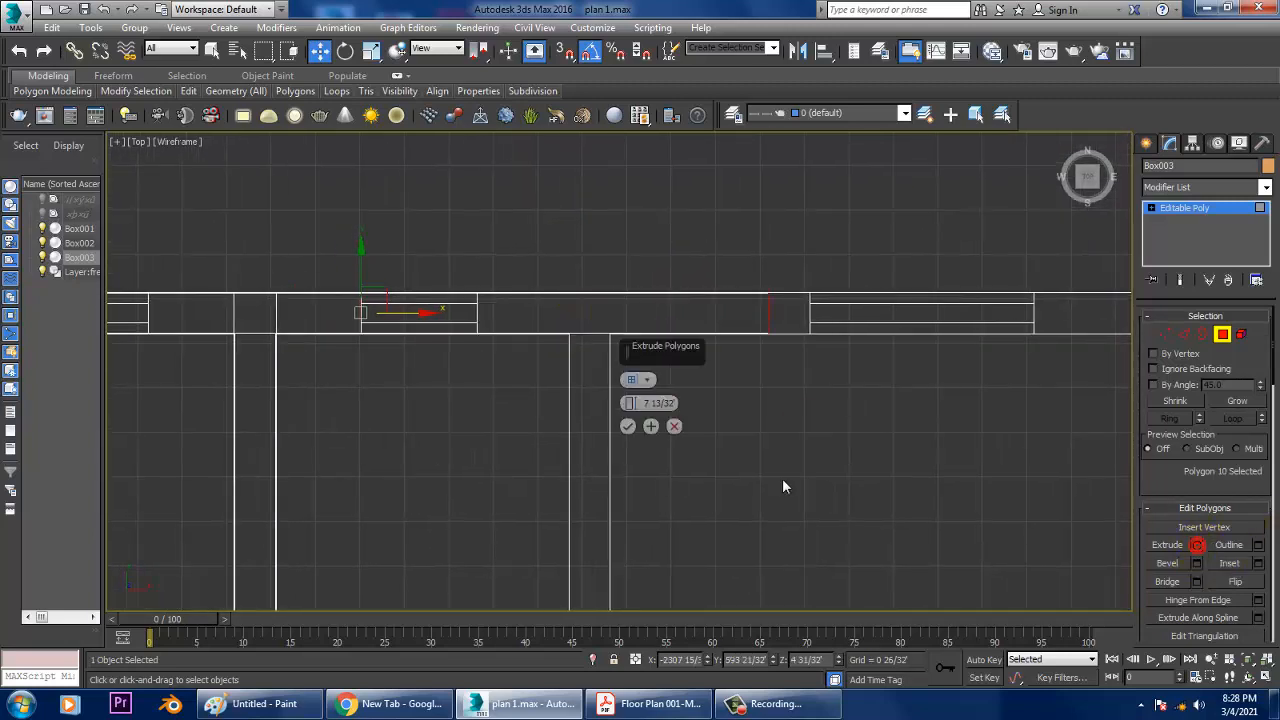
click(627, 427)
drag(824, 324, 557, 324)
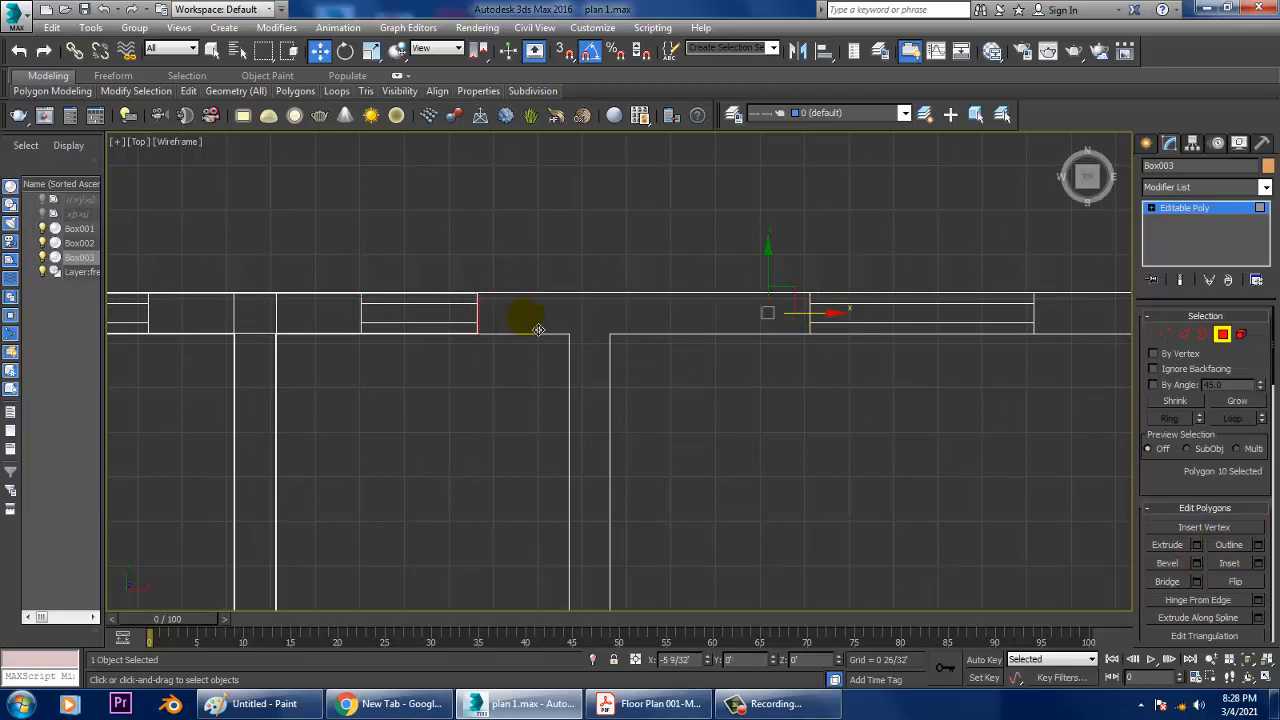
drag(535, 330, 528, 325)
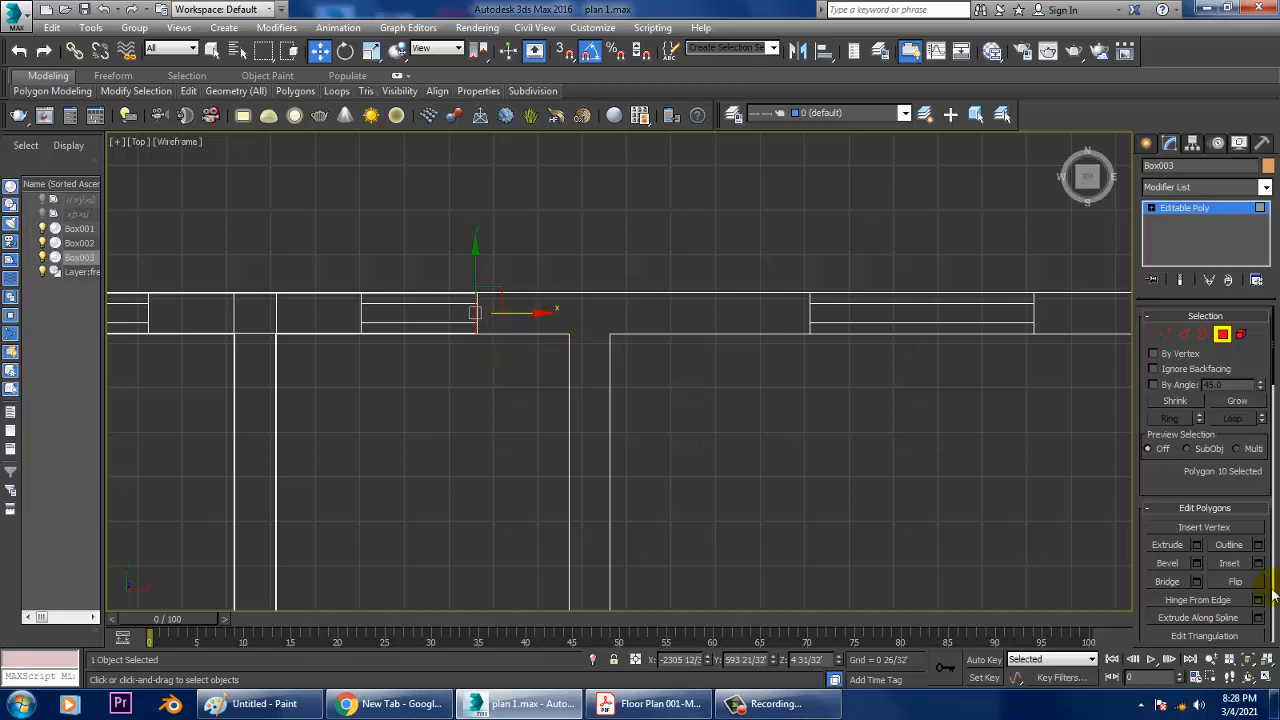
scroll(586, 371, up, 5)
drag(393, 286, 398, 286)
Step: Extrude the end polygon by 7 13/32' and move it back to the near face of the next partition wall
click(1198, 545)
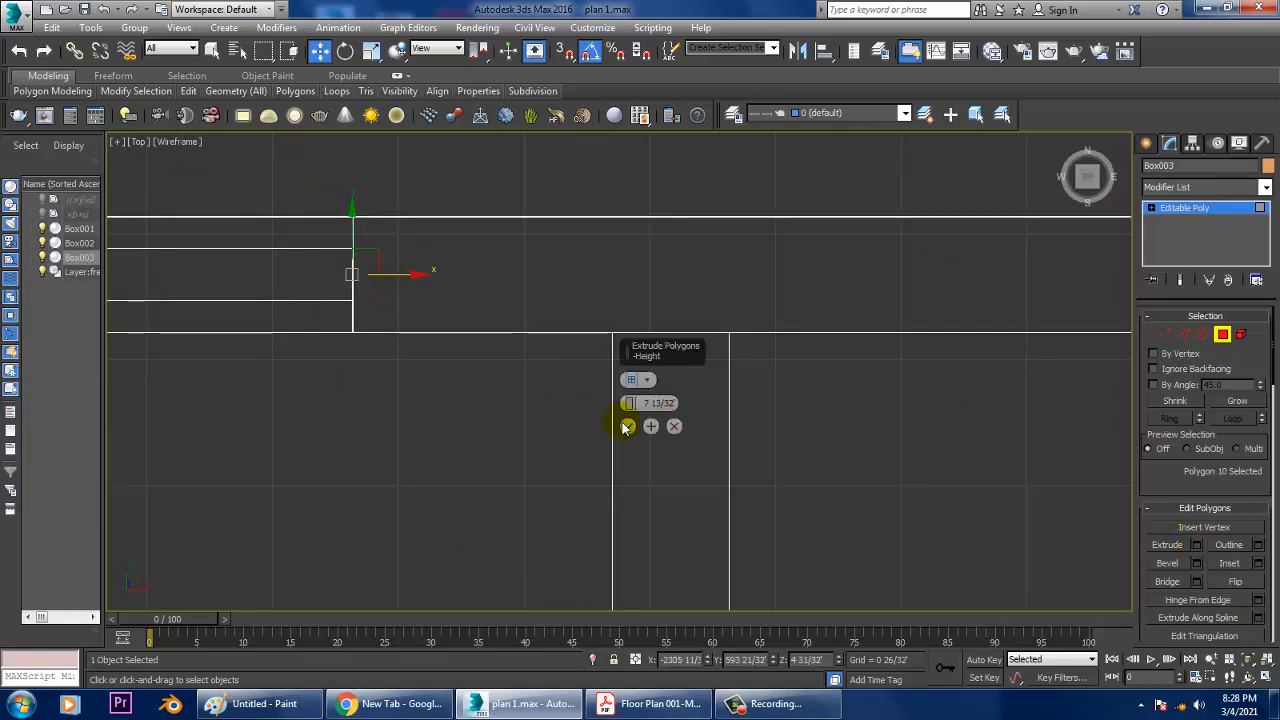
click(627, 424)
scroll(686, 374, down, 5)
middle_drag(686, 374, 615, 368)
drag(866, 334, 562, 347)
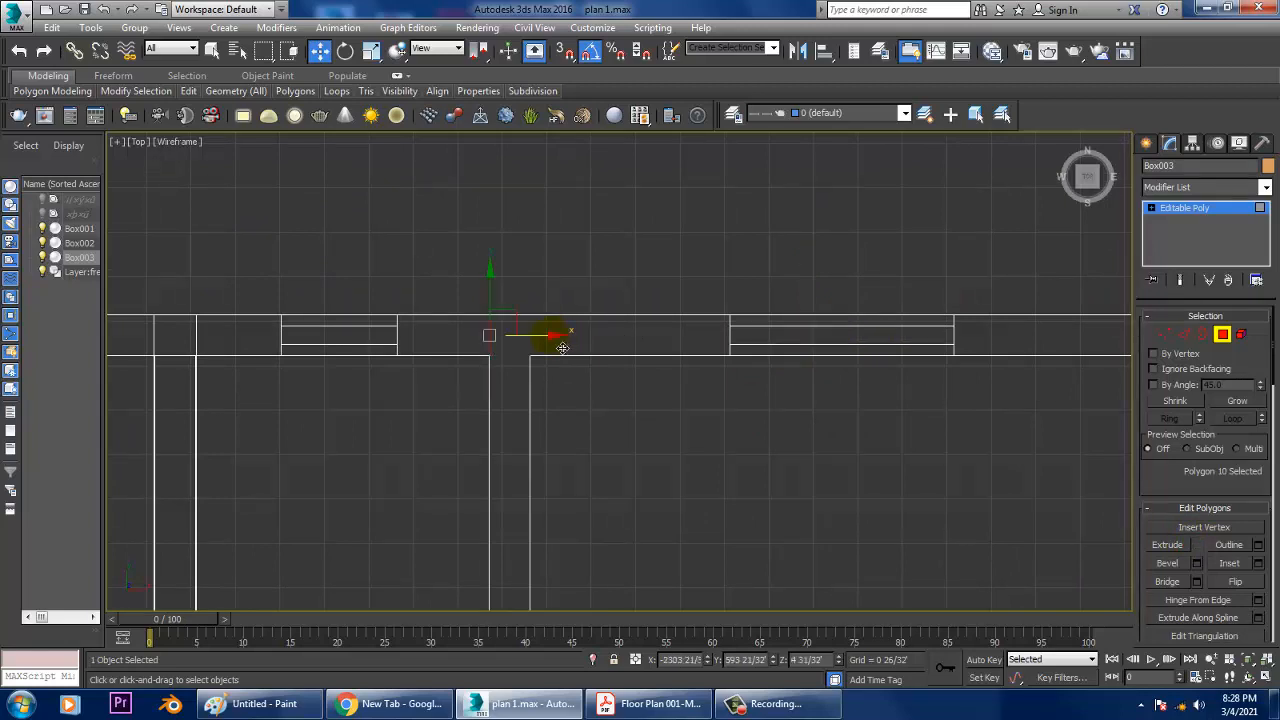
Step: Extrude the end polygon by 7 13/32' again and move it to the partition wall's far face
click(1198, 545)
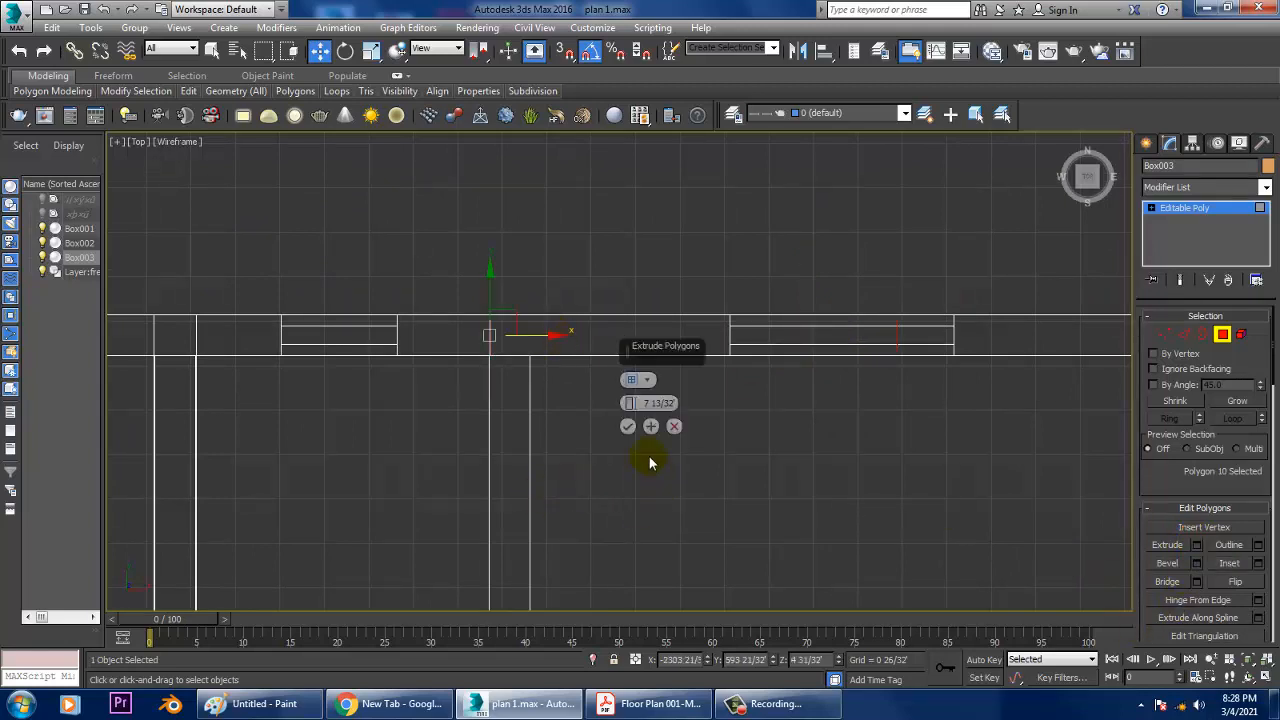
click(628, 426)
middle_drag(874, 440, 892, 460)
drag(955, 359, 678, 383)
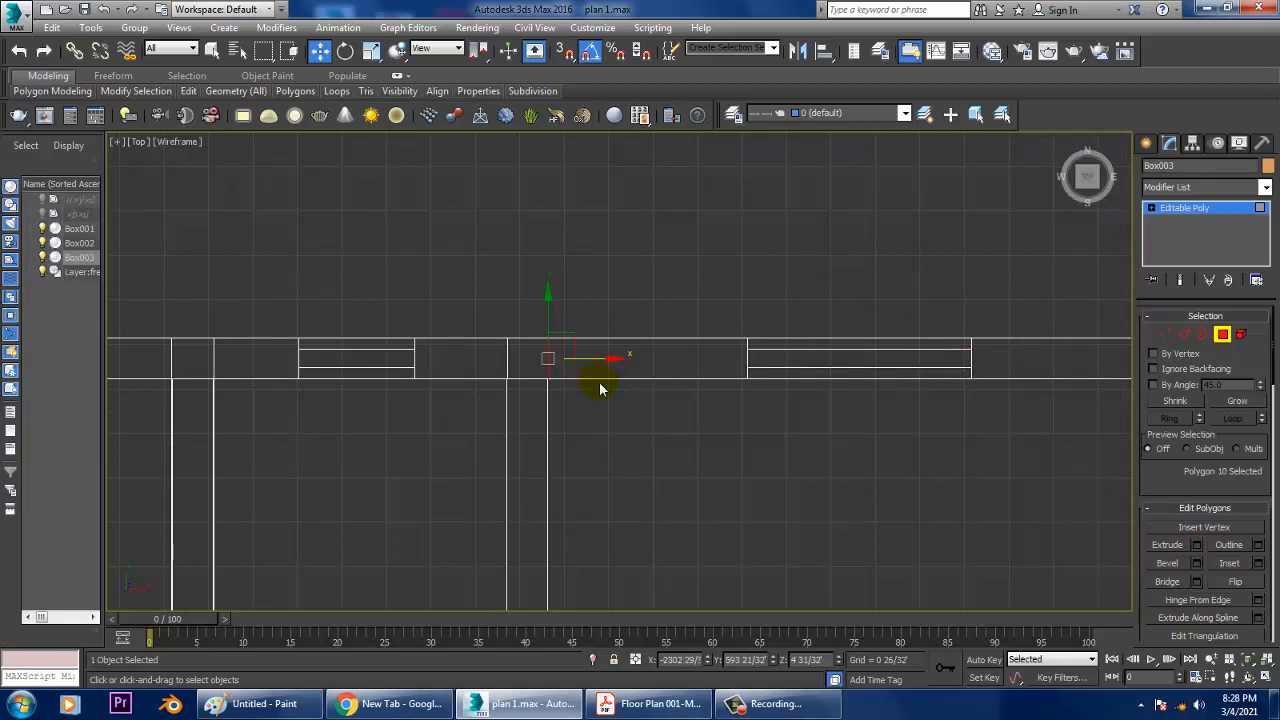
Step: Shift the four vertices at the partition junction along X to line up with the partition's near face
scroll(600, 381, up, 5)
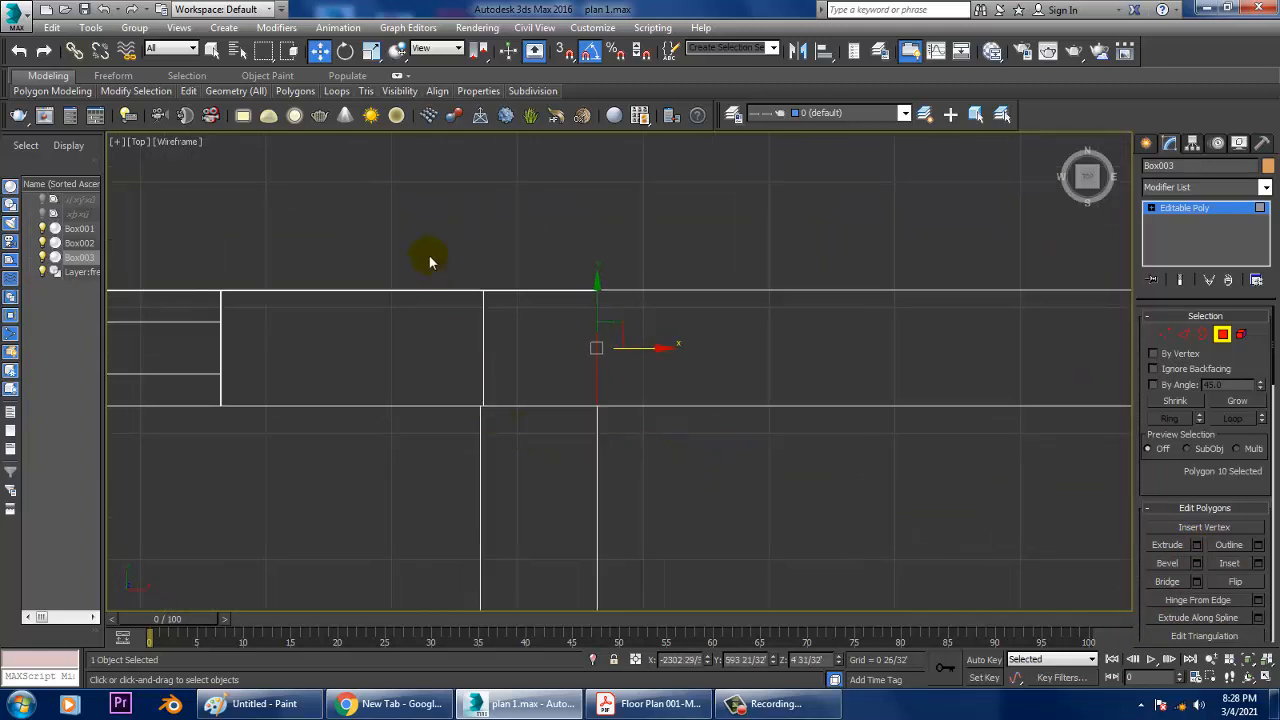
key(1)
drag(429, 223, 509, 514)
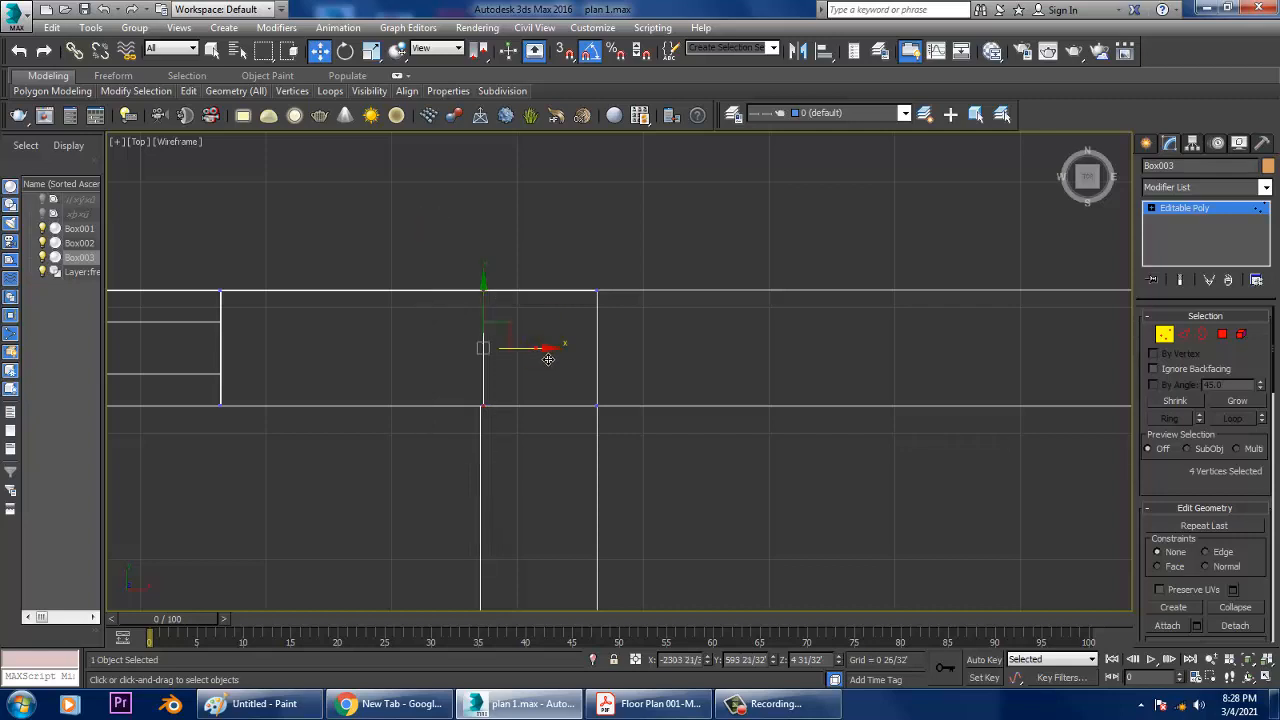
drag(548, 359, 544, 359)
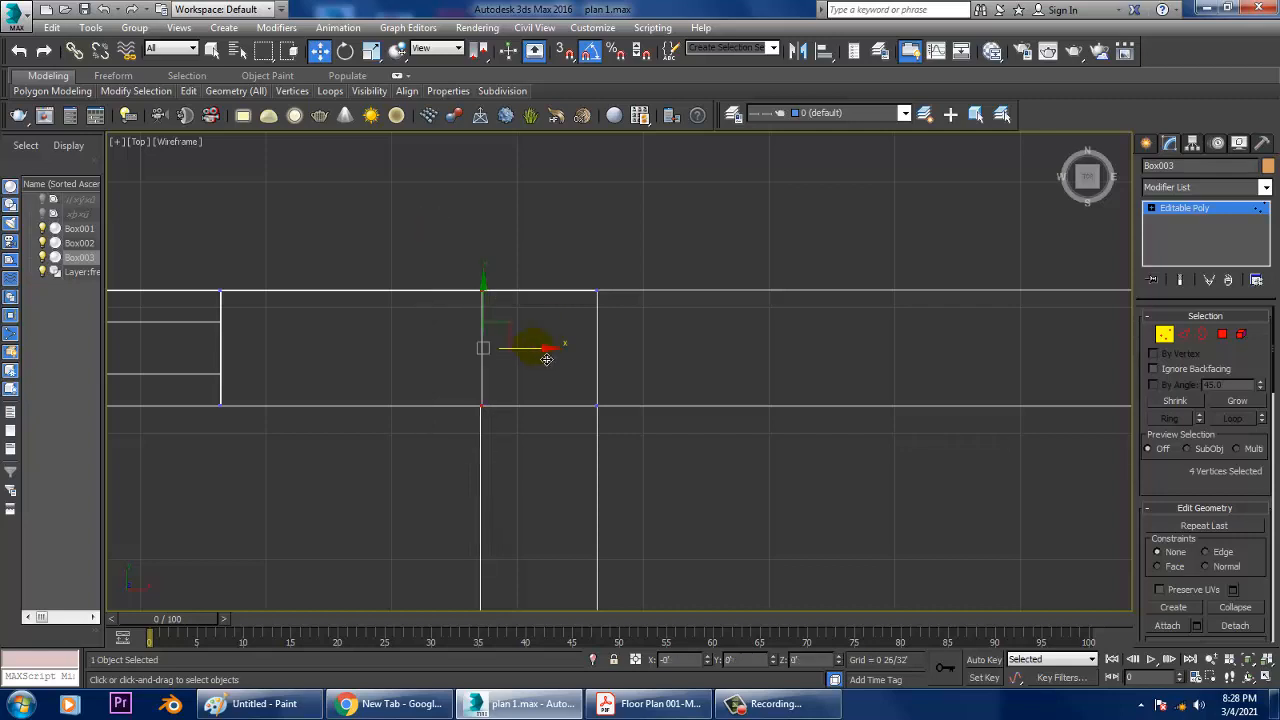
drag(545, 358, 545, 358)
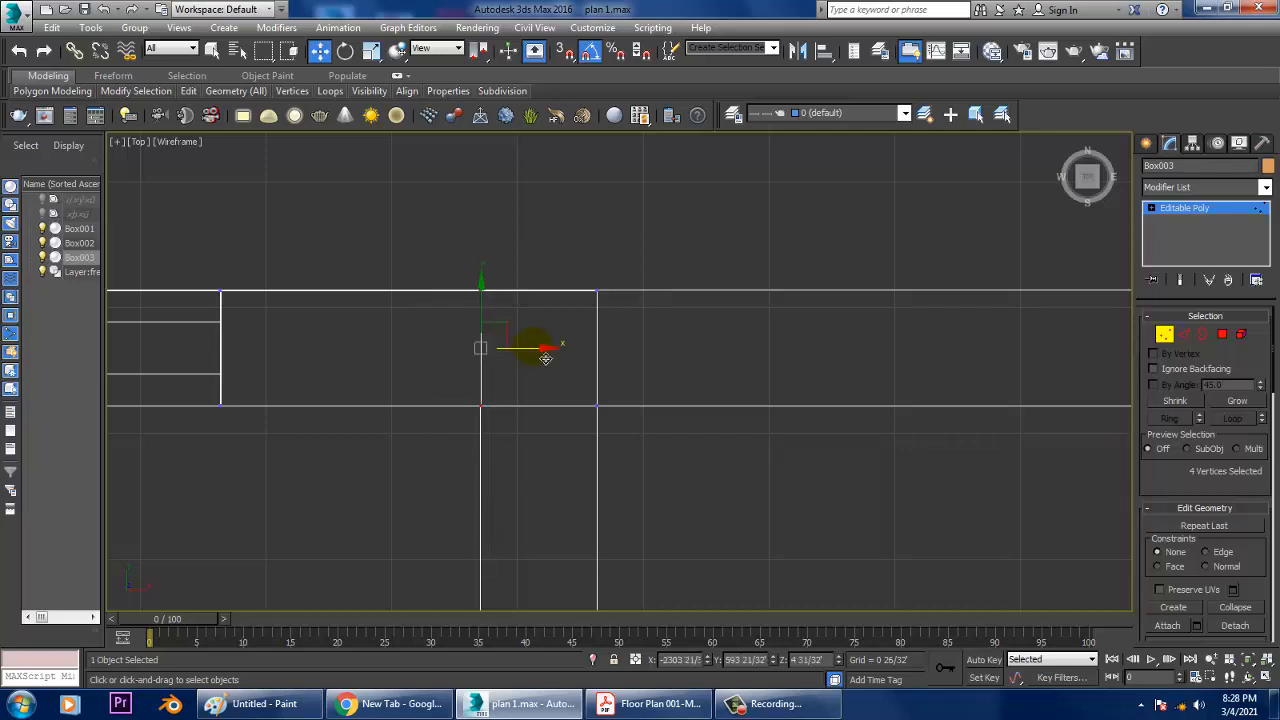
Step: Select only the inner-side polygon of the outer wall segment where the partition wall meets it
key(4)
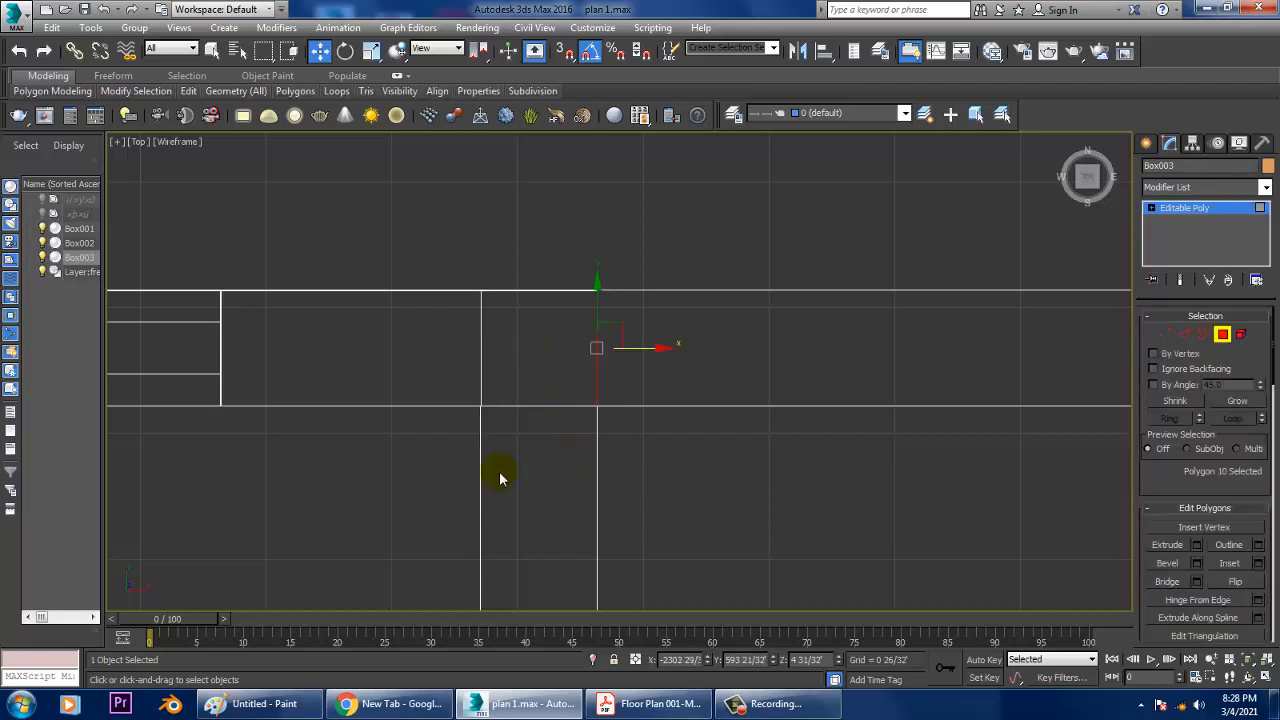
drag(500, 473, 563, 363)
alt+drag(488, 230, 622, 341)
scroll(599, 328, down, 6)
middle_drag(668, 422, 659, 355)
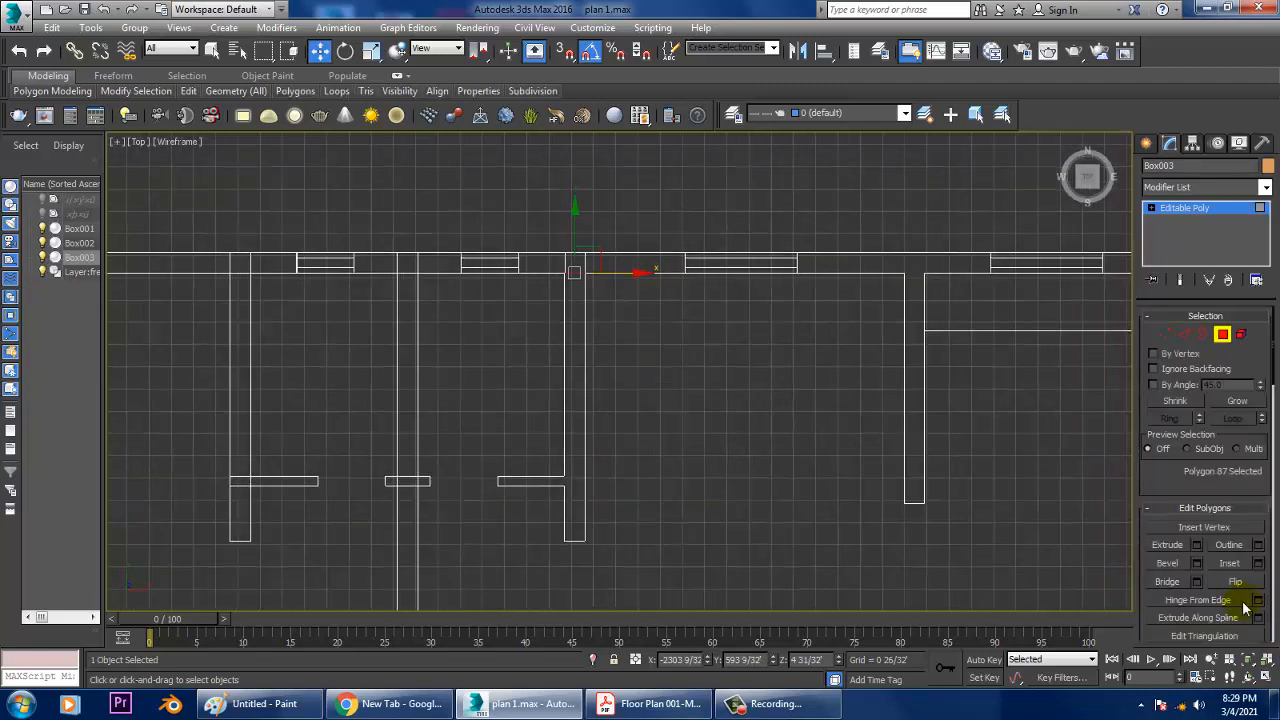
click(1196, 545)
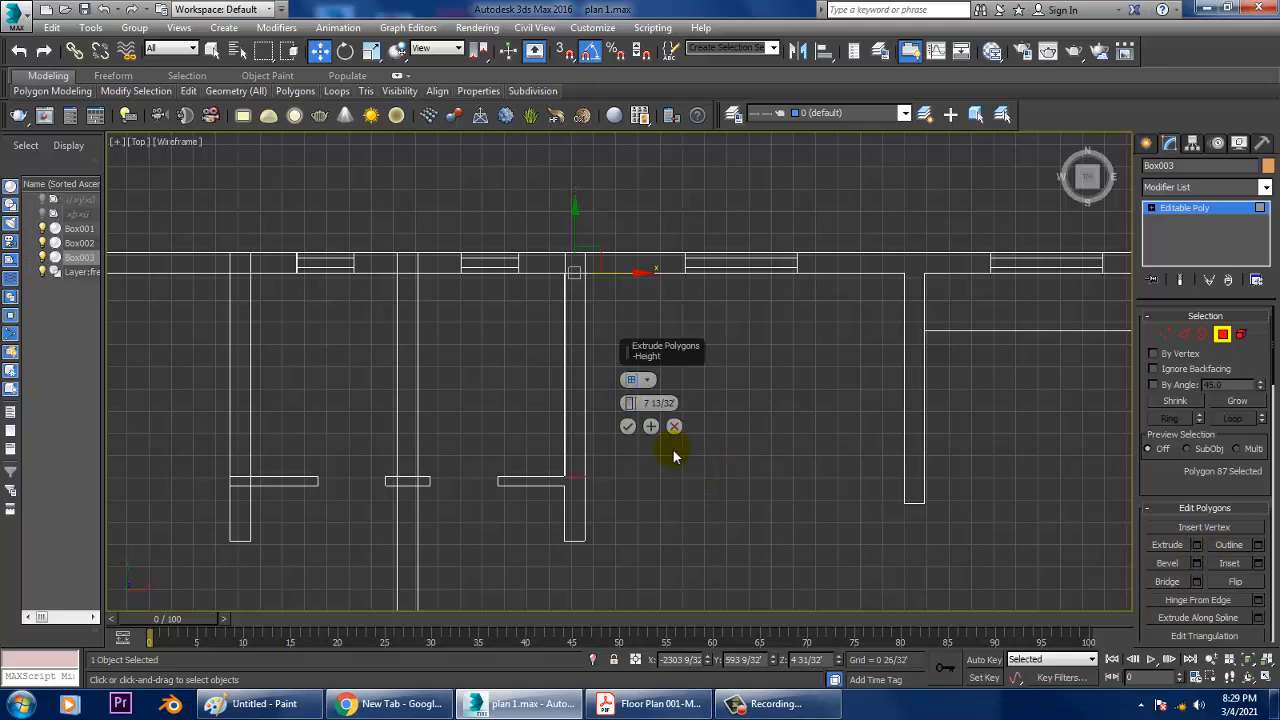
scroll(614, 432, up, 5)
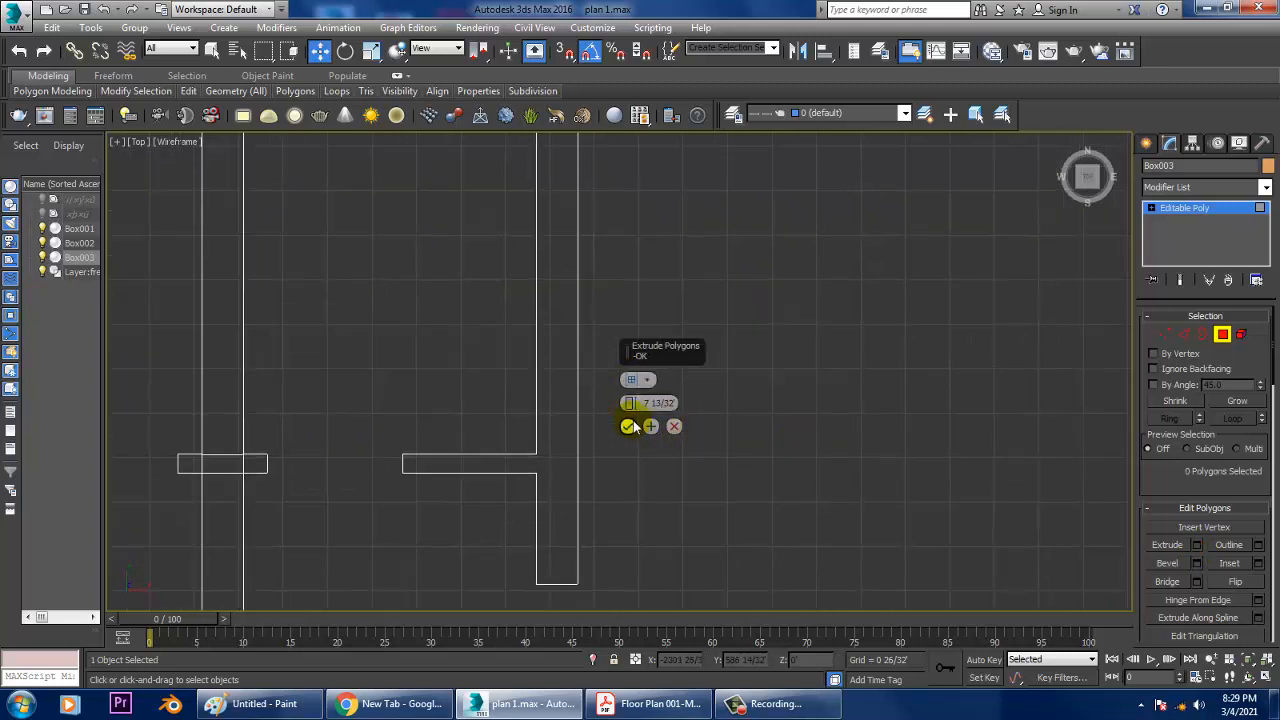
click(672, 425)
click(1196, 545)
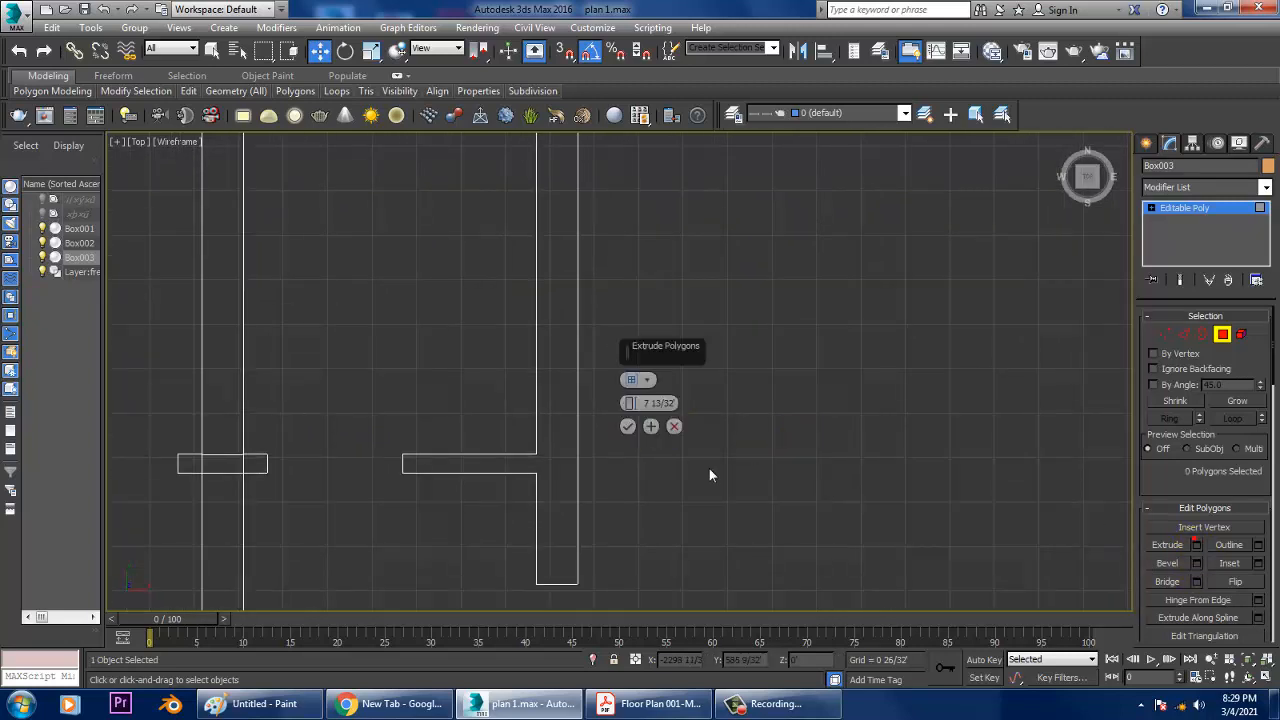
click(673, 426)
scroll(674, 428, down, 5)
middle_drag(683, 400, 662, 485)
key(ctrl+z)
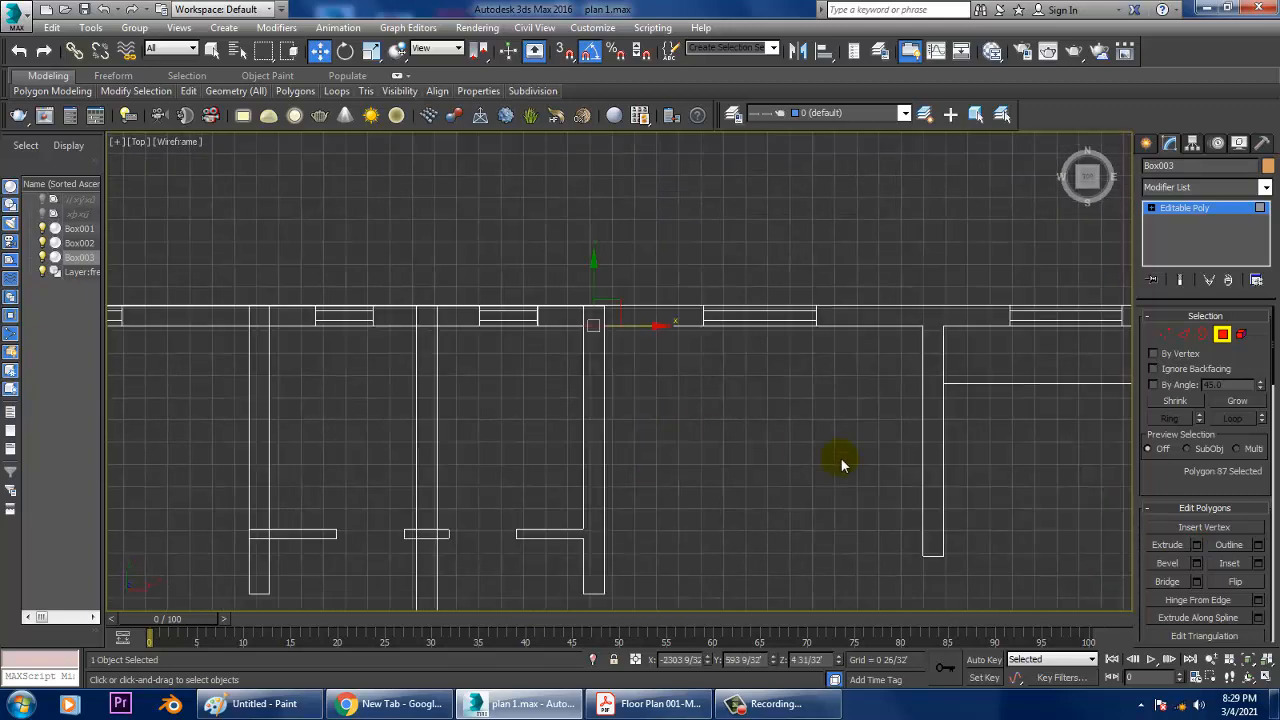
Step: Extrude the junction polygon by 7 13/32' down the partition and end it at the north edge of the short cross wall
click(1199, 548)
click(632, 428)
scroll(685, 377, up, 7)
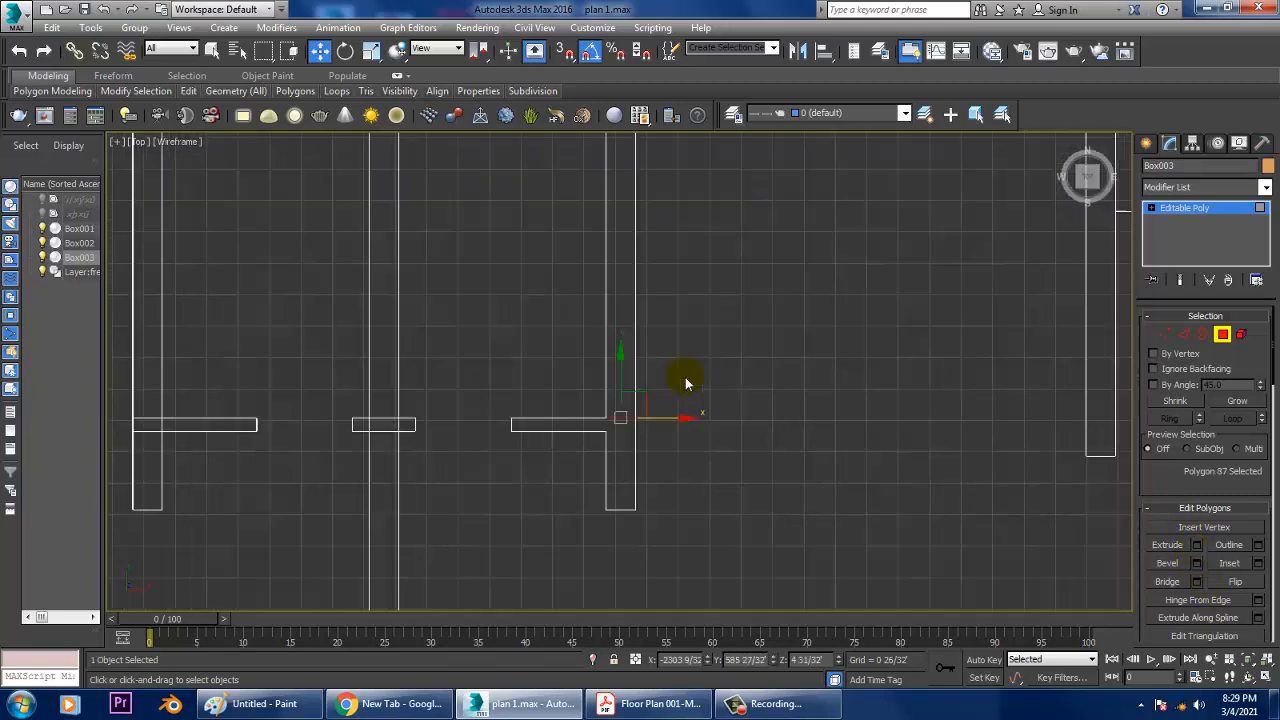
scroll(665, 362, up, 3)
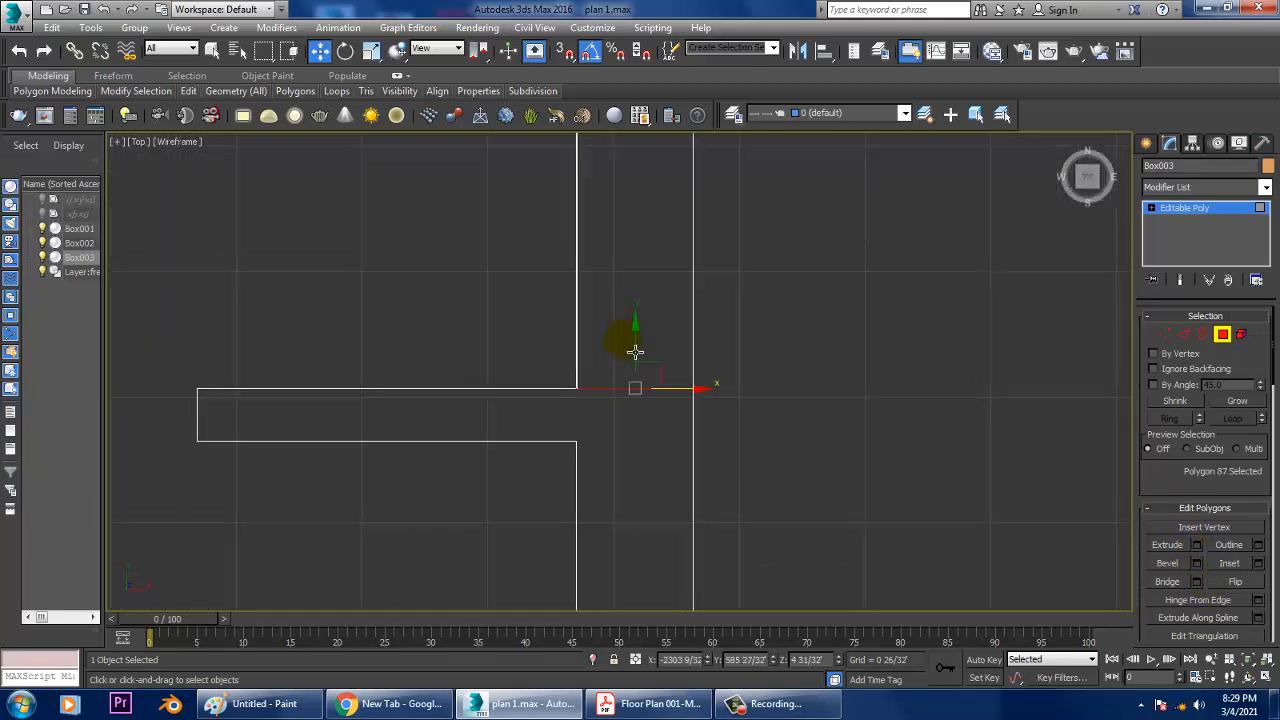
Step: Extrude the partition's end polygon by 7 13/32' and move it back to the south edge of the short cross wall
click(1199, 546)
click(628, 427)
scroll(630, 426, down, 3)
middle_drag(633, 555, 623, 461)
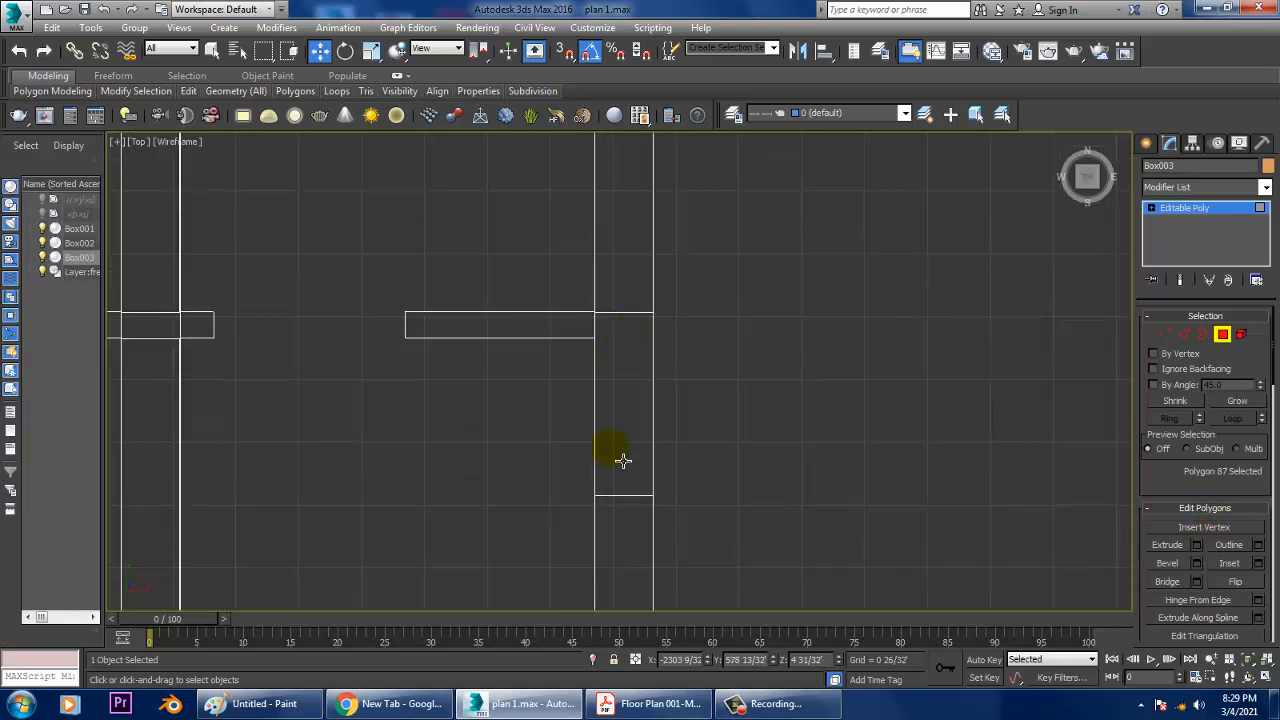
scroll(623, 461, down, 4)
drag(623, 577, 628, 402)
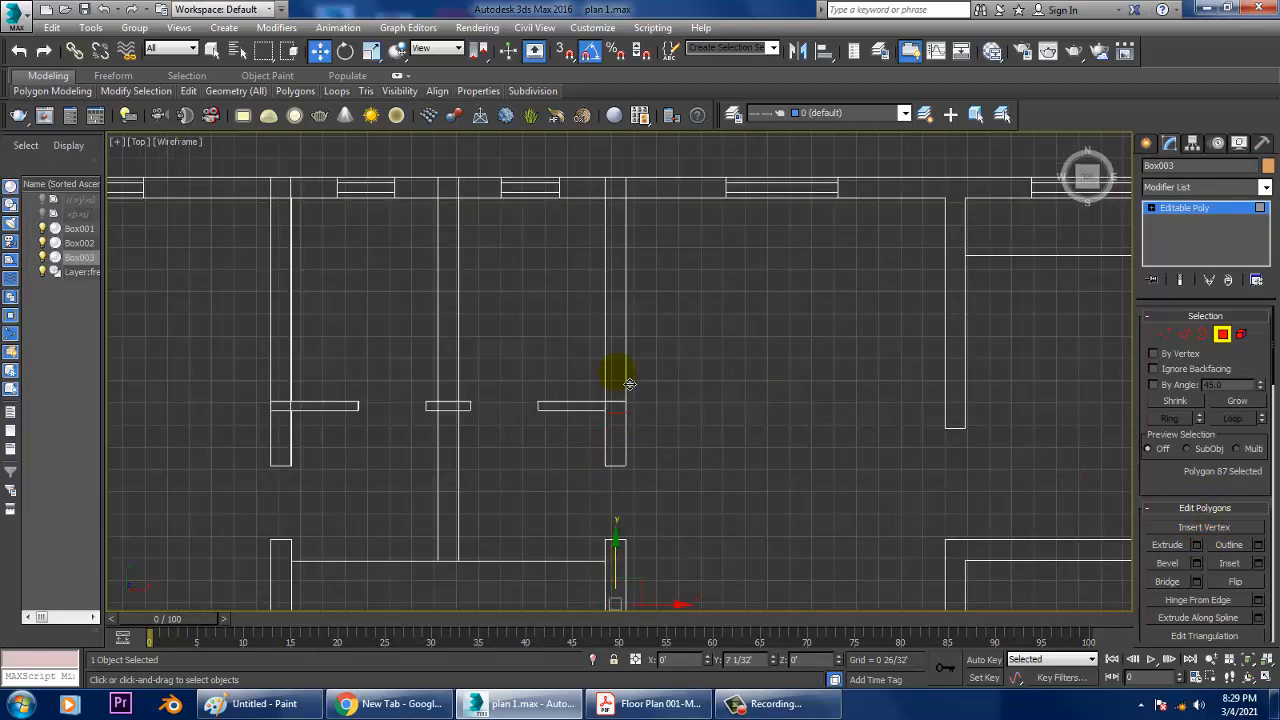
scroll(625, 400, up, 7)
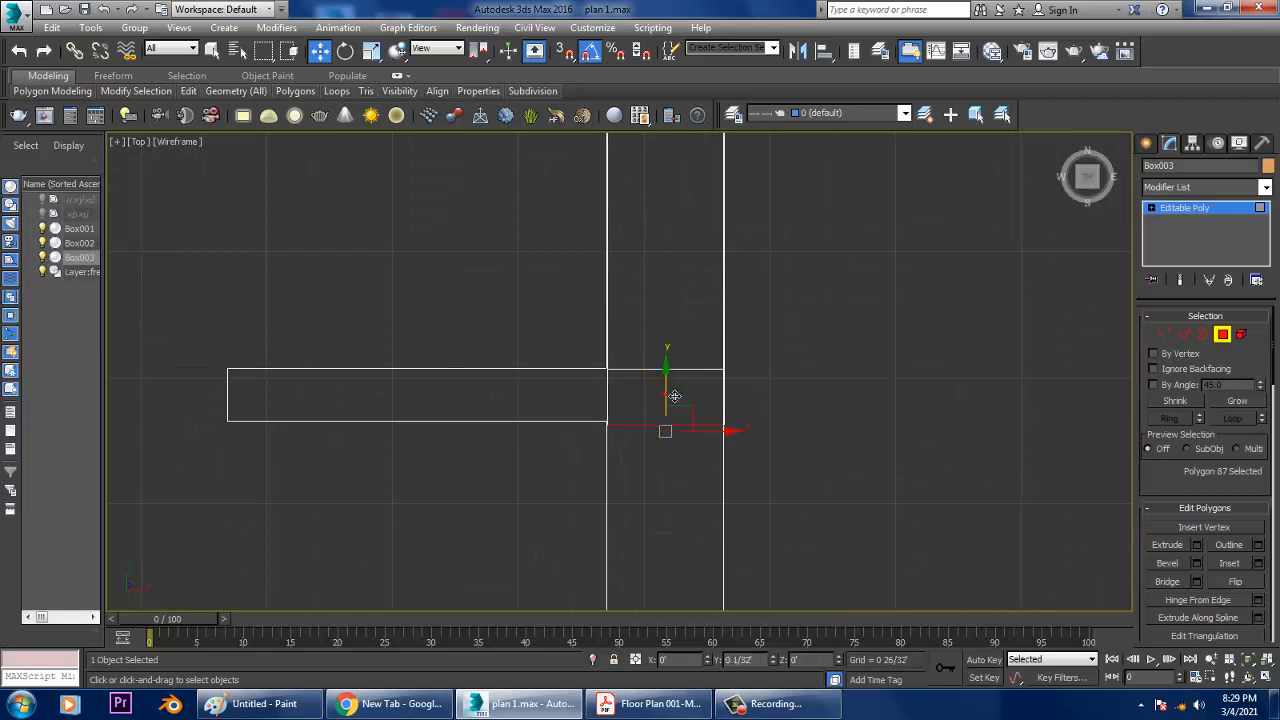
Step: Extrude the partition's end polygon by 7 13/32' and move it to the partition's free end beside the doorway
click(1197, 545)
click(627, 428)
scroll(669, 423, down, 2)
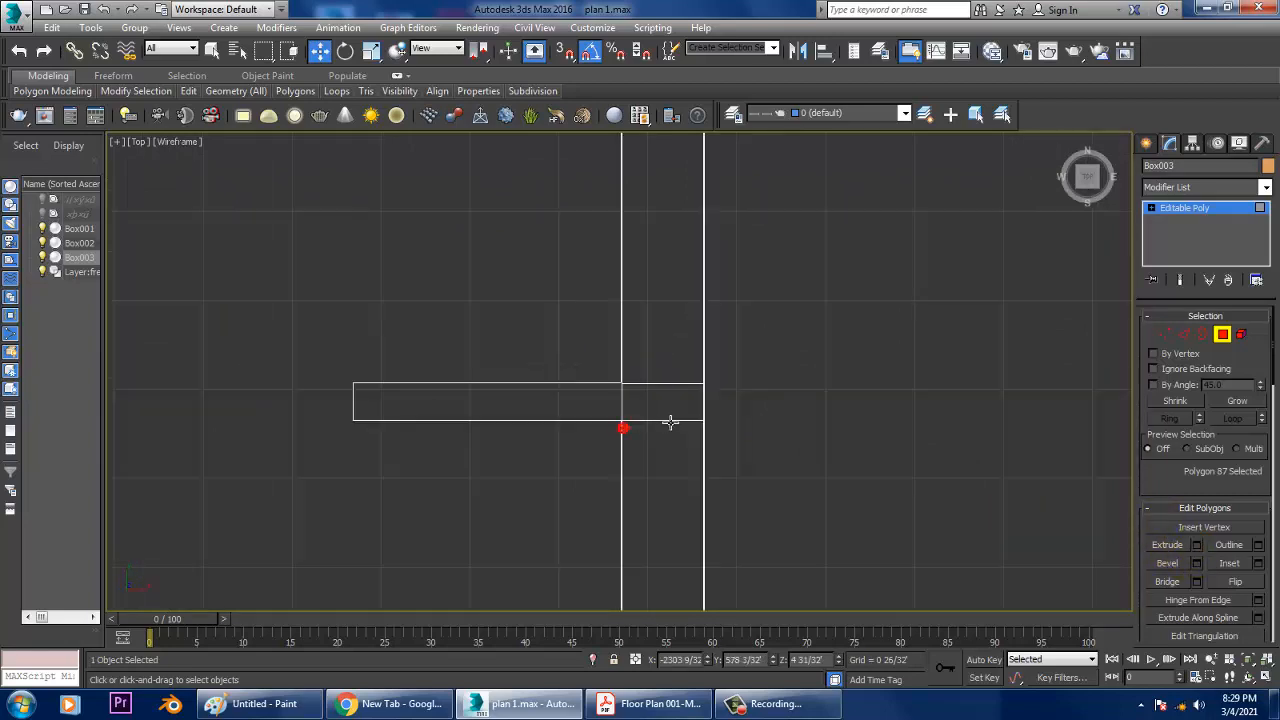
middle_drag(669, 423, 680, 351)
scroll(737, 317, down, 4)
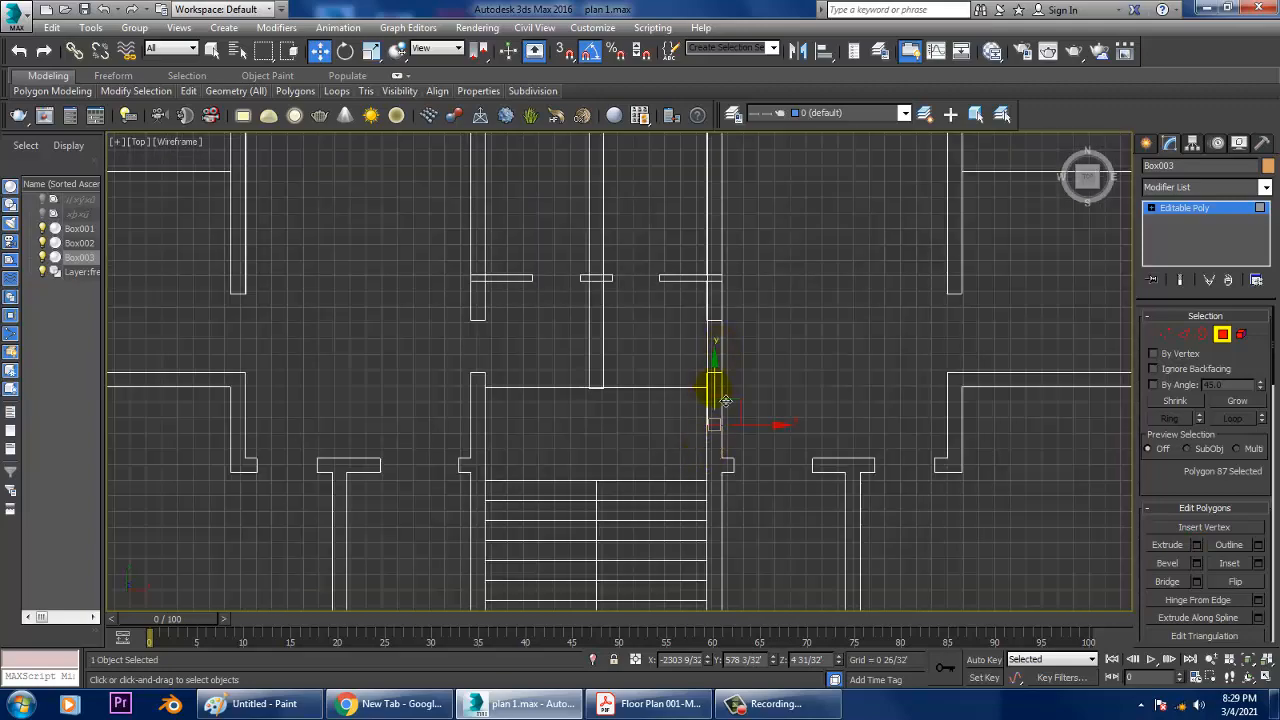
drag(726, 401, 737, 296)
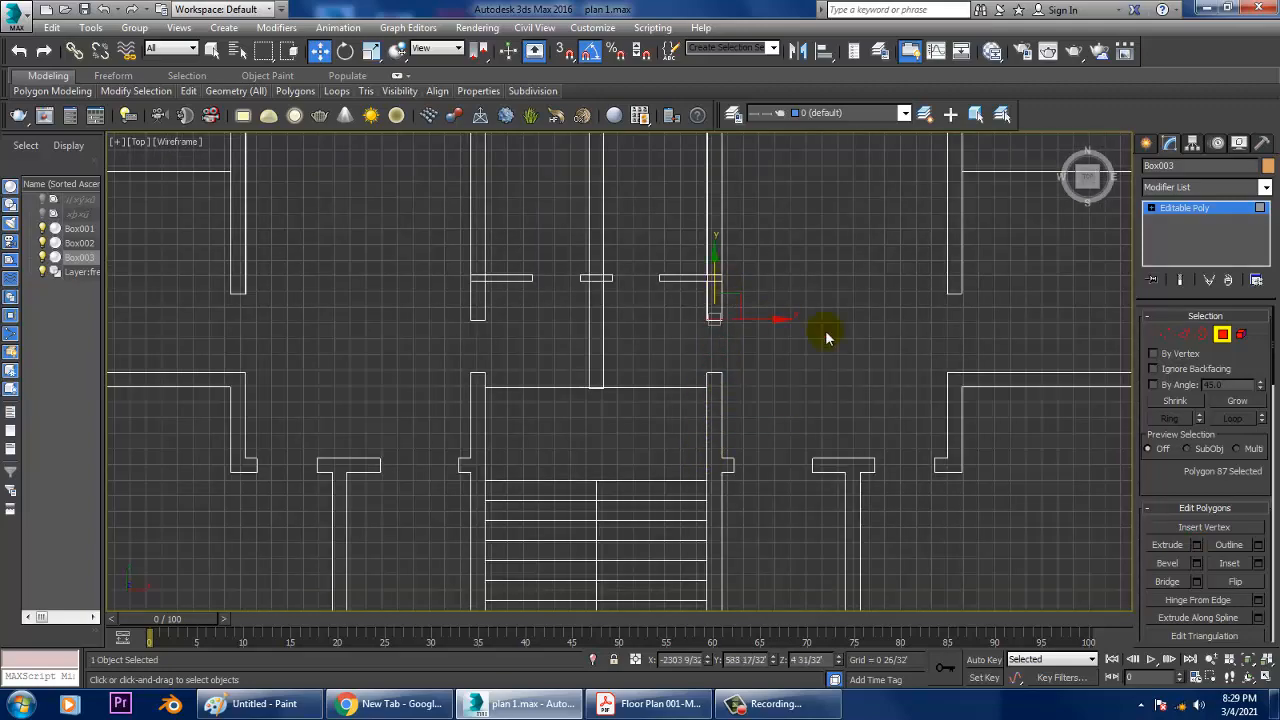
Step: Turn on snapping and start a Line spline at the south end of the east outer wall's inner edge
middle_drag(1030, 416, 436, 416)
scroll(700, 480, down, 3)
middle_drag(700, 480, 675, 272)
scroll(675, 272, up, 3)
middle_drag(632, 498, 645, 200)
middle_drag(704, 300, 776, 405)
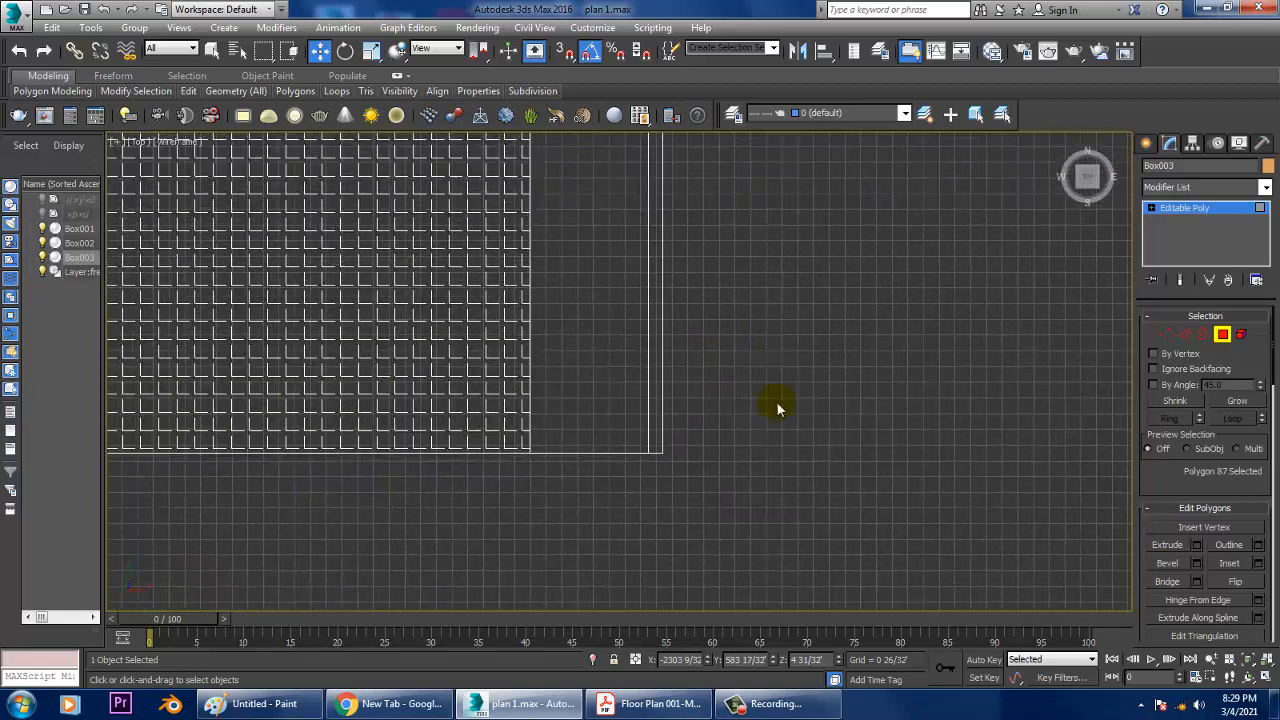
click(1146, 143)
click(1170, 169)
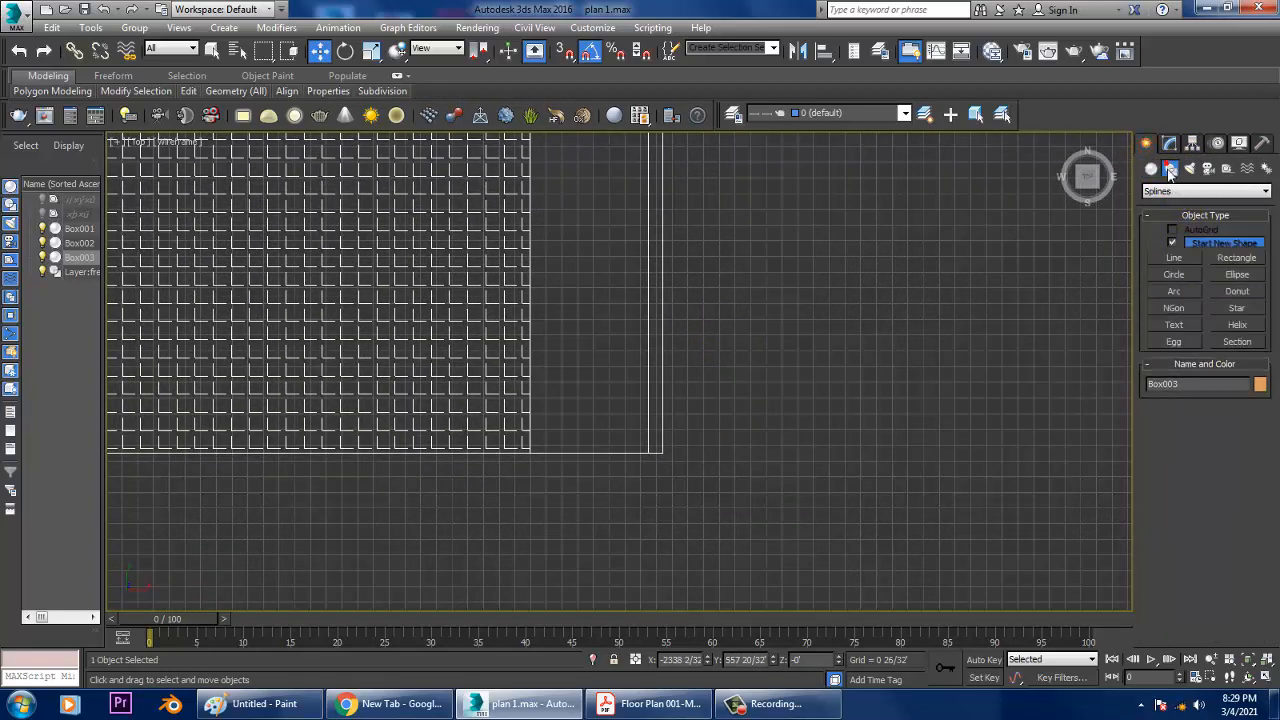
click(1175, 258)
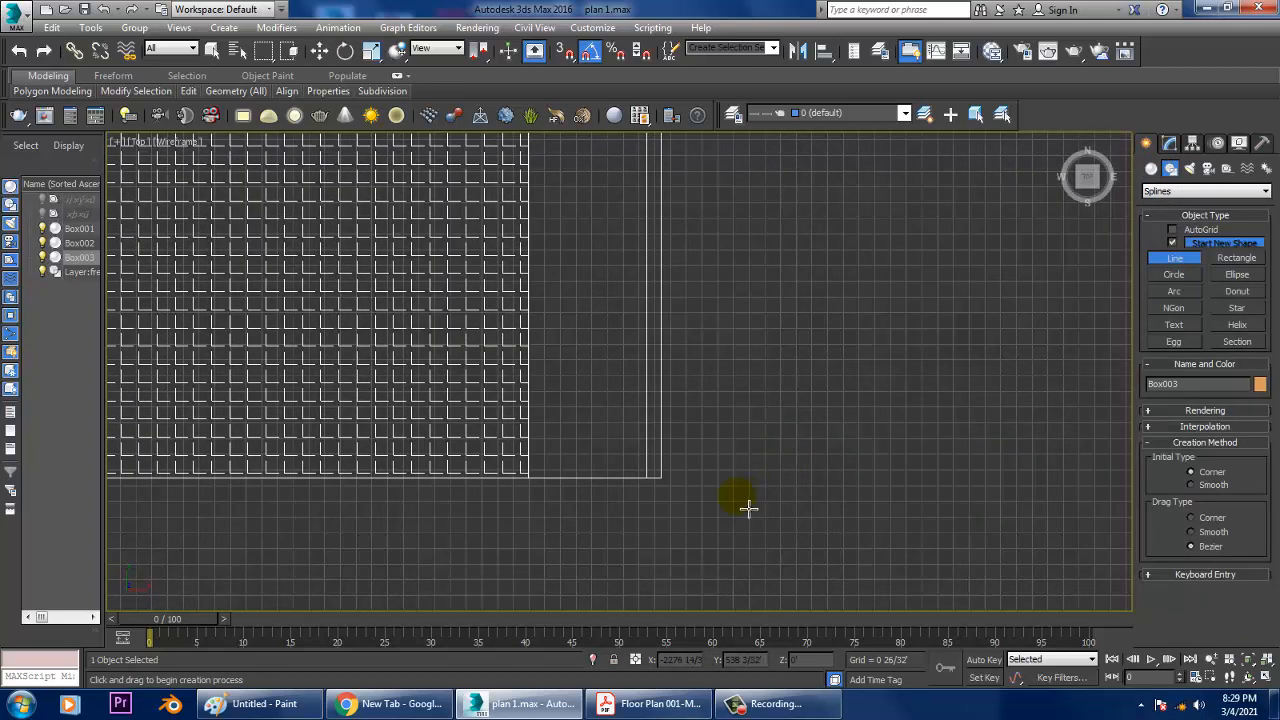
middle_drag(726, 474, 754, 503)
scroll(745, 498, up, 3)
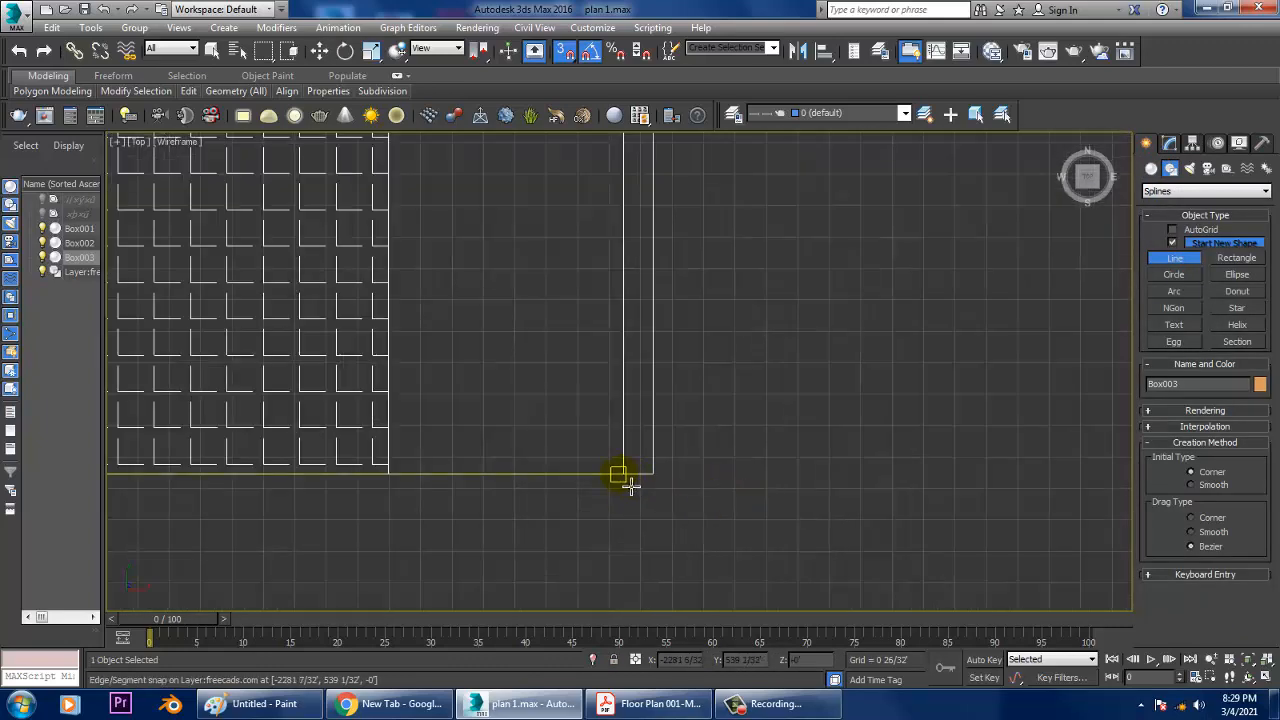
click(623, 474)
Step: Trace the east outer wall's inner edge north and place a vertex at the south corner of the first cross wall
middle_drag(648, 189, 686, 476)
middle_drag(668, 229, 676, 375)
middle_drag(684, 188, 693, 417)
middle_drag(679, 208, 695, 388)
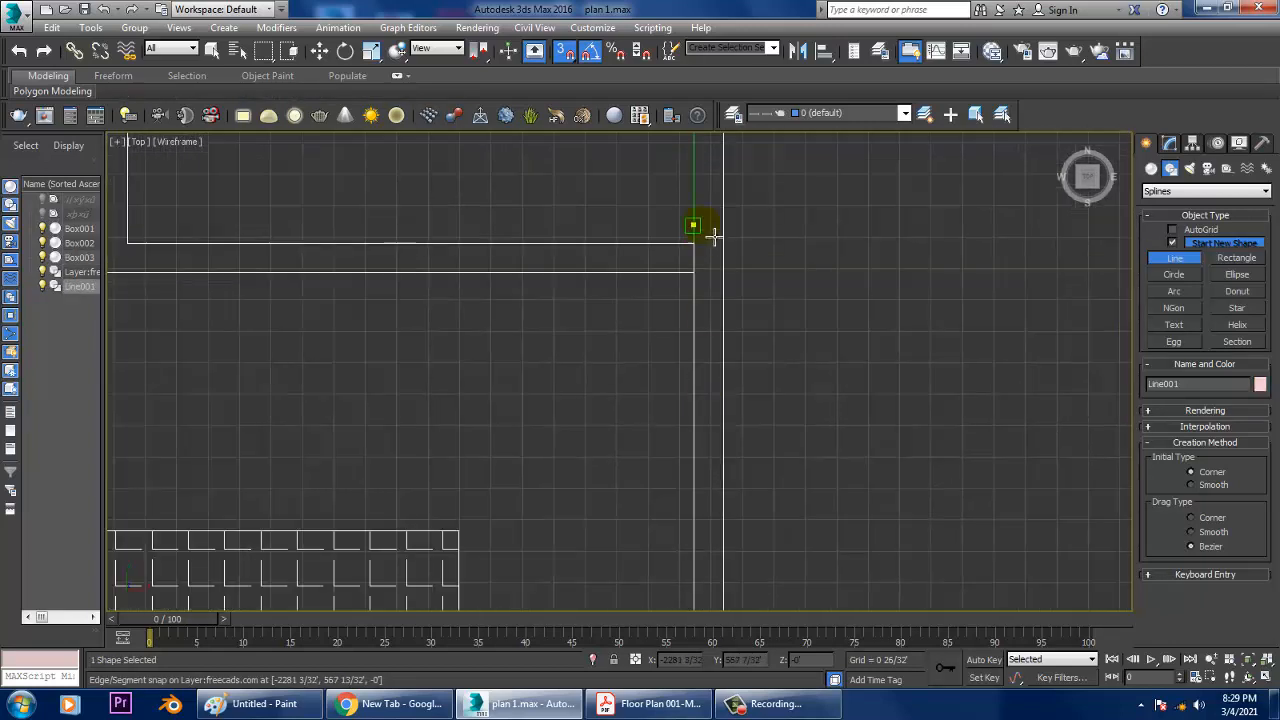
click(692, 275)
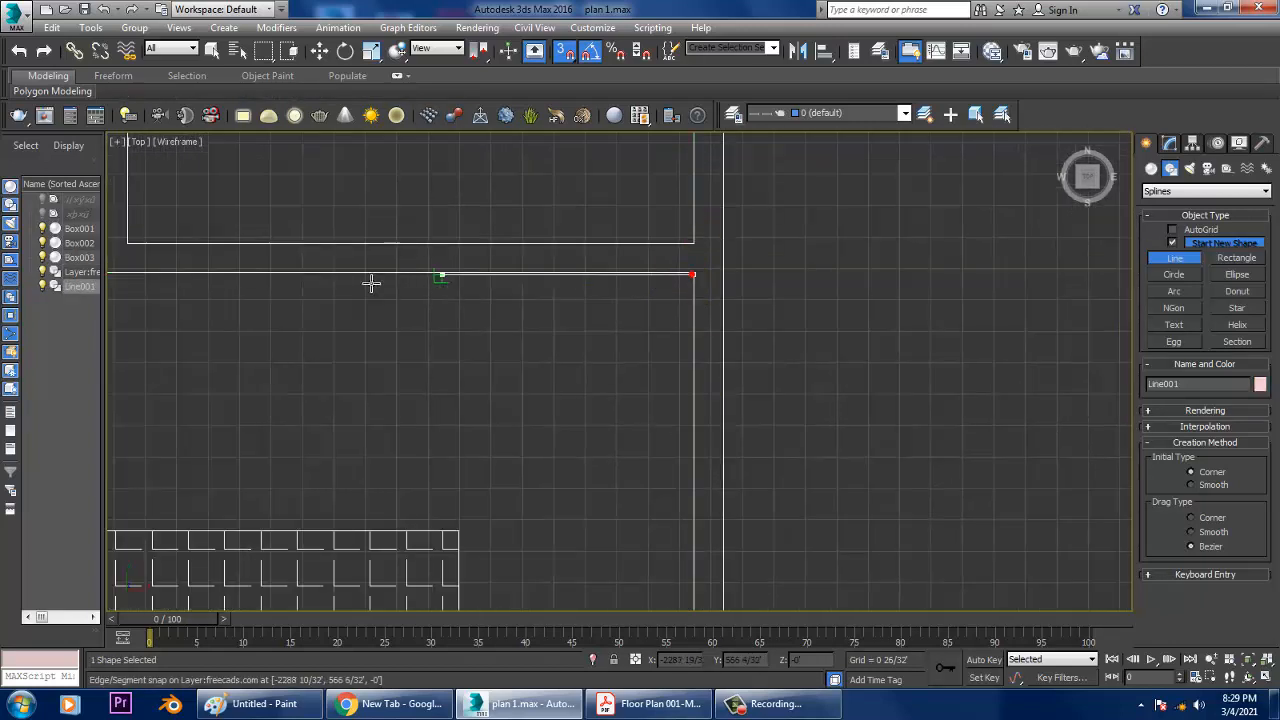
middle_drag(682, 298, 700, 334)
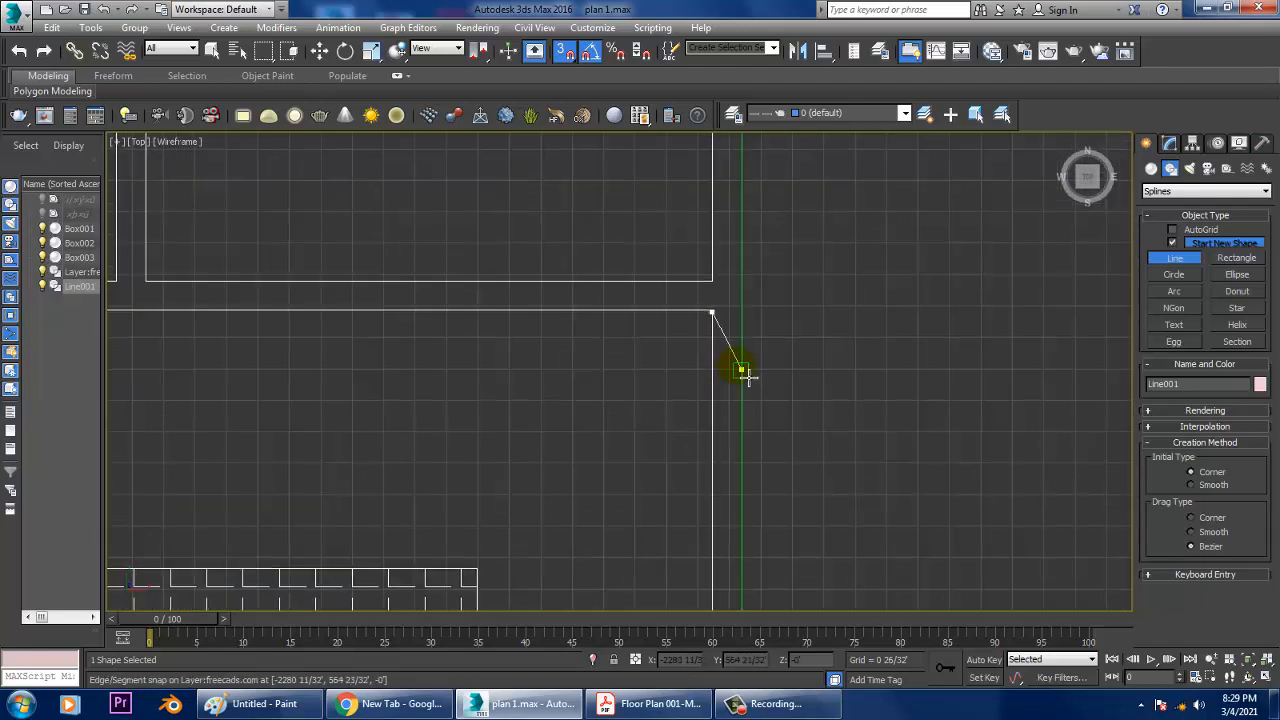
scroll(732, 352, up, 2)
click(702, 335)
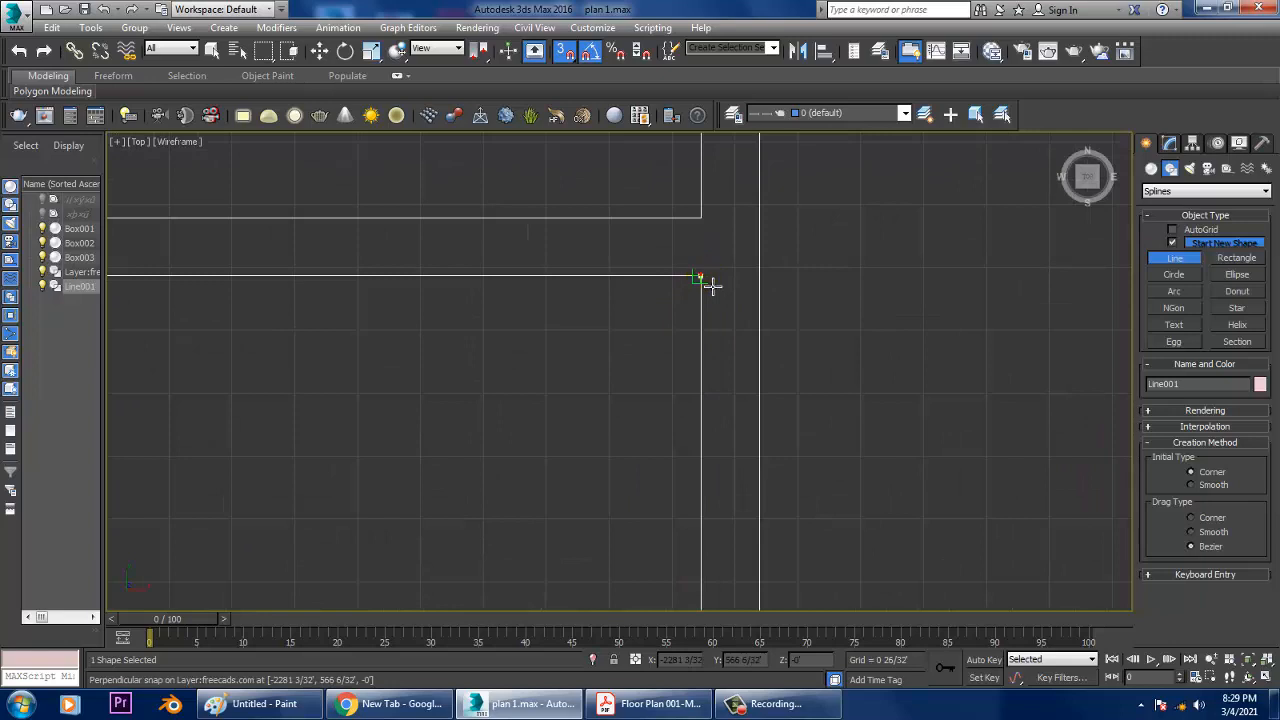
click(704, 279)
Step: Trace the cross wall's south edge west, around its short stub end, to the partition's west edge
middle_drag(356, 273, 919, 407)
middle_drag(548, 360, 960, 352)
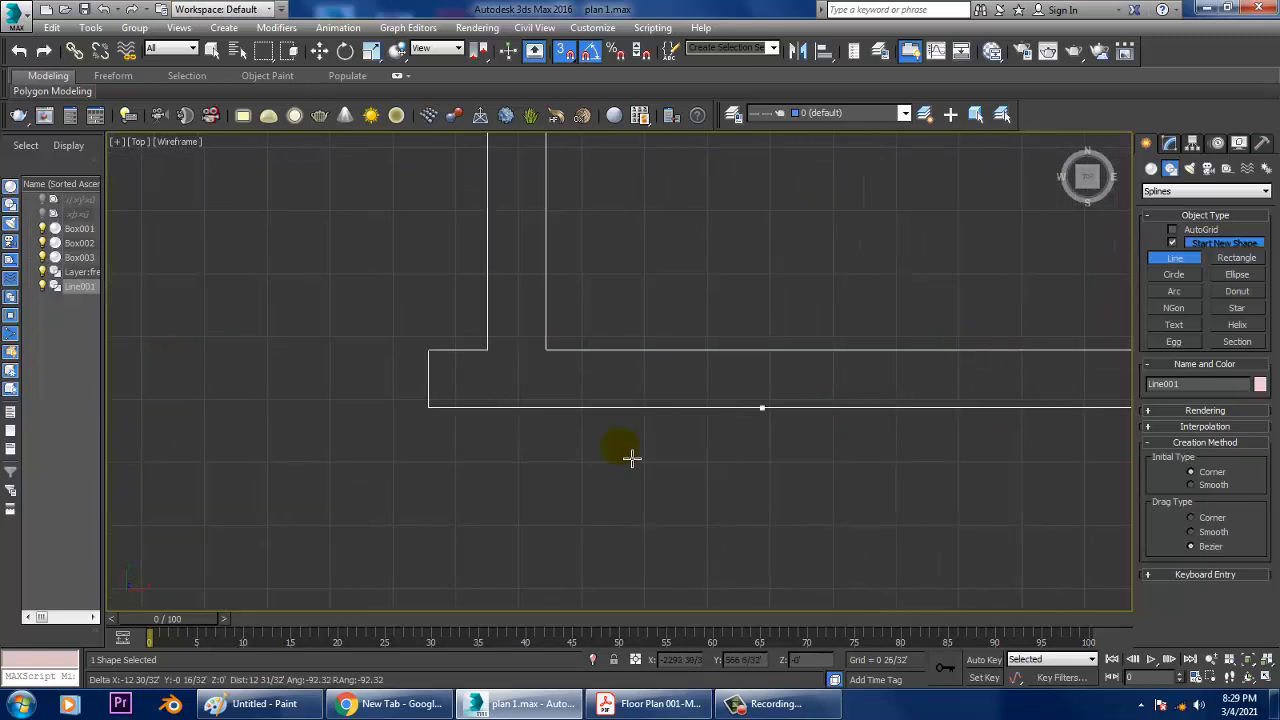
click(428, 408)
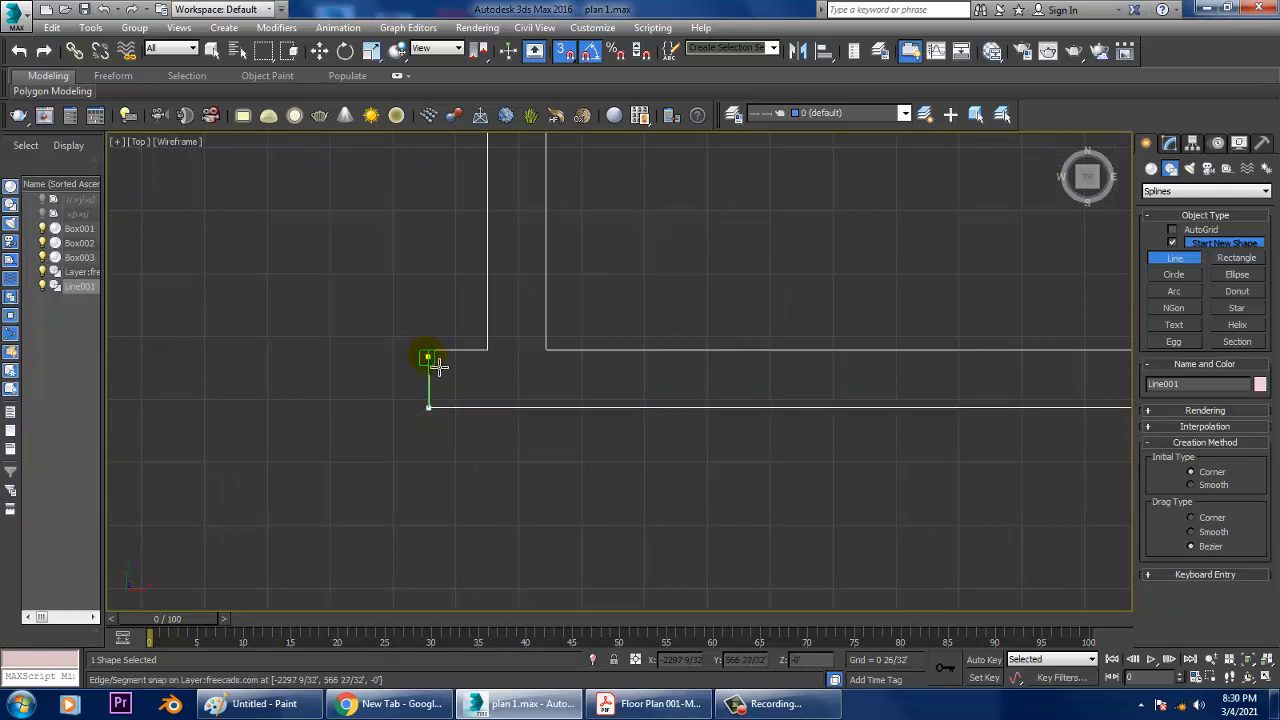
click(491, 360)
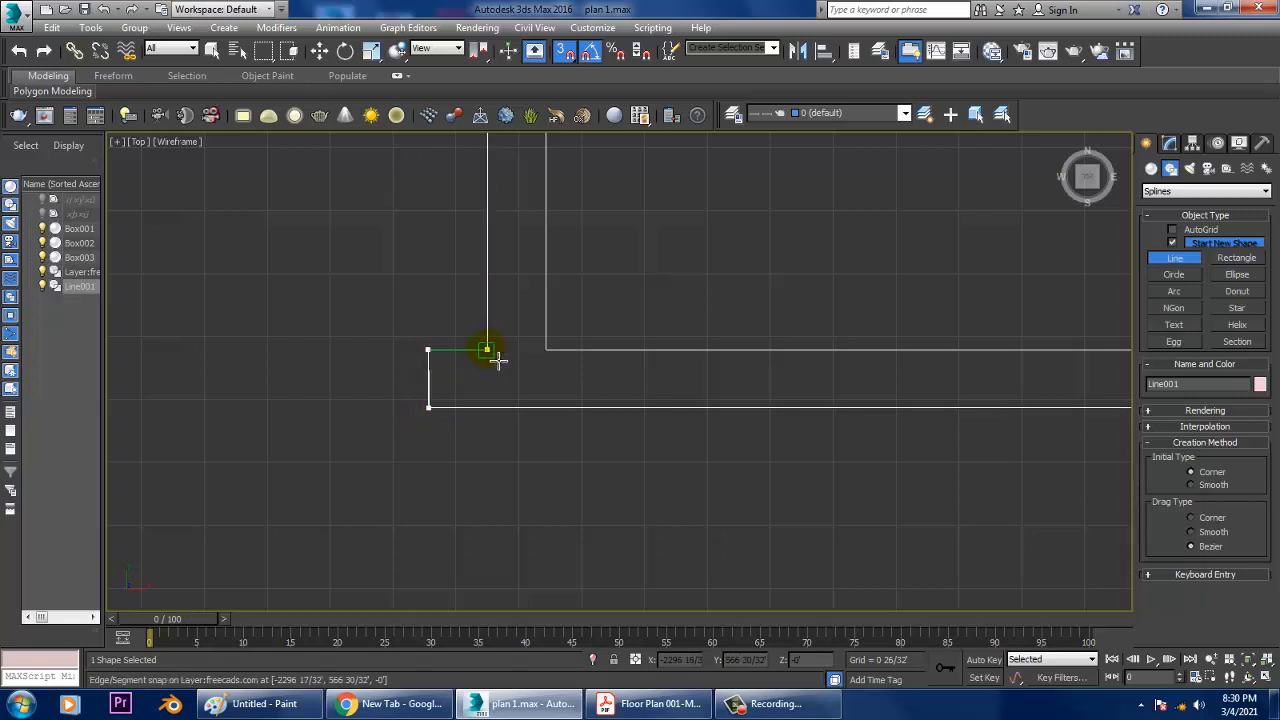
Step: Trace the partition's west edge north to the T-shaped head, replacing the misplaced vertex with one exactly on the inner corner
middle_drag(519, 214, 523, 463)
middle_drag(572, 188, 563, 470)
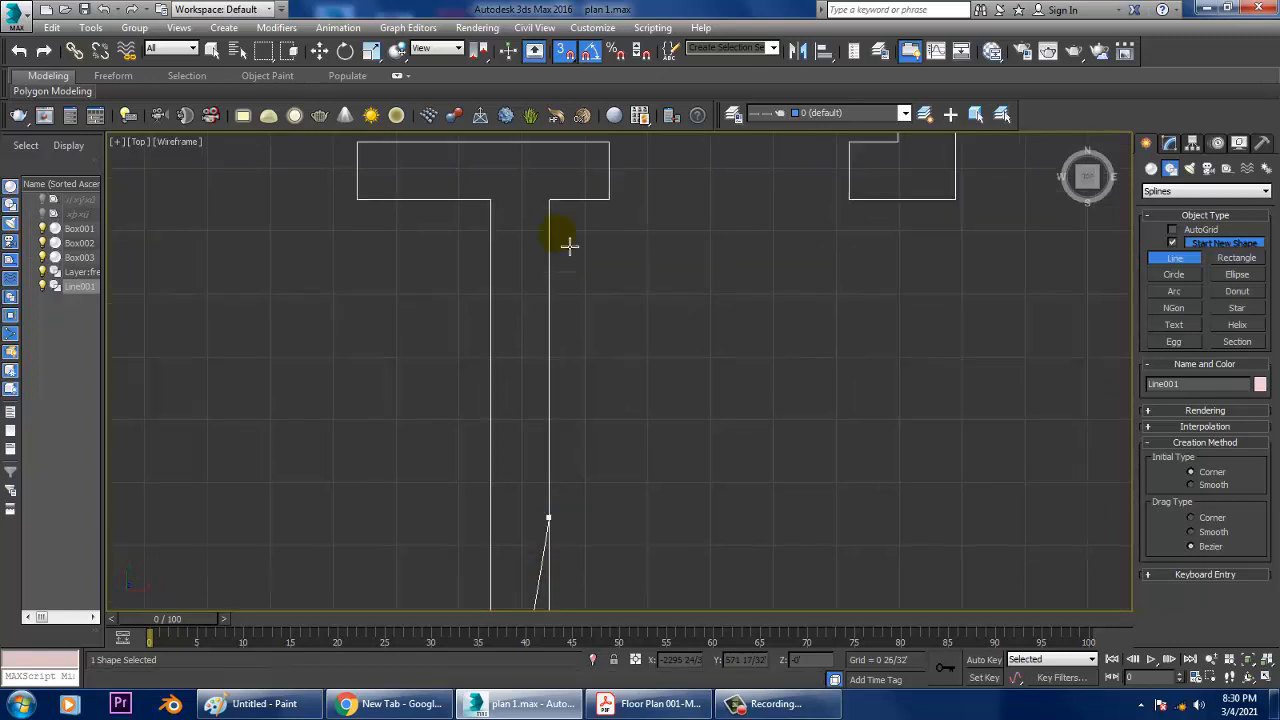
middle_drag(569, 243, 555, 390)
scroll(538, 377, up, 3)
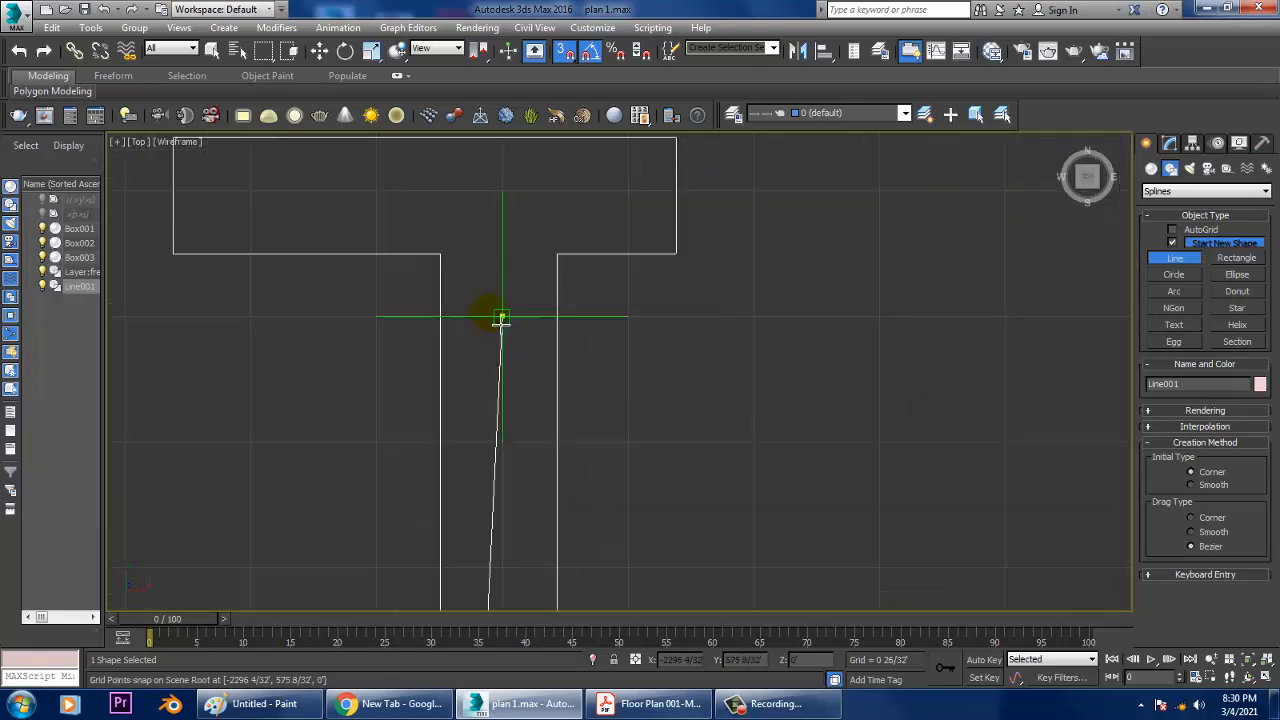
click(444, 258)
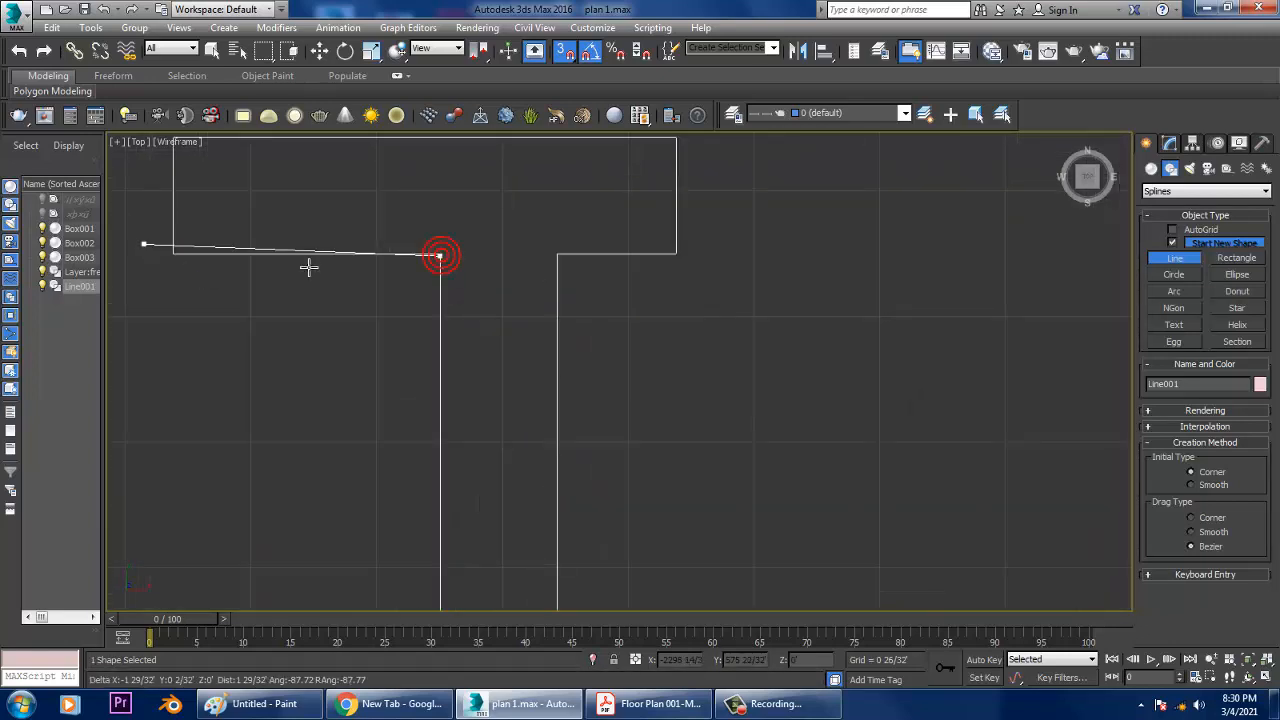
middle_drag(470, 272, 547, 401)
key(BackSpace)
scroll(529, 400, up, 3)
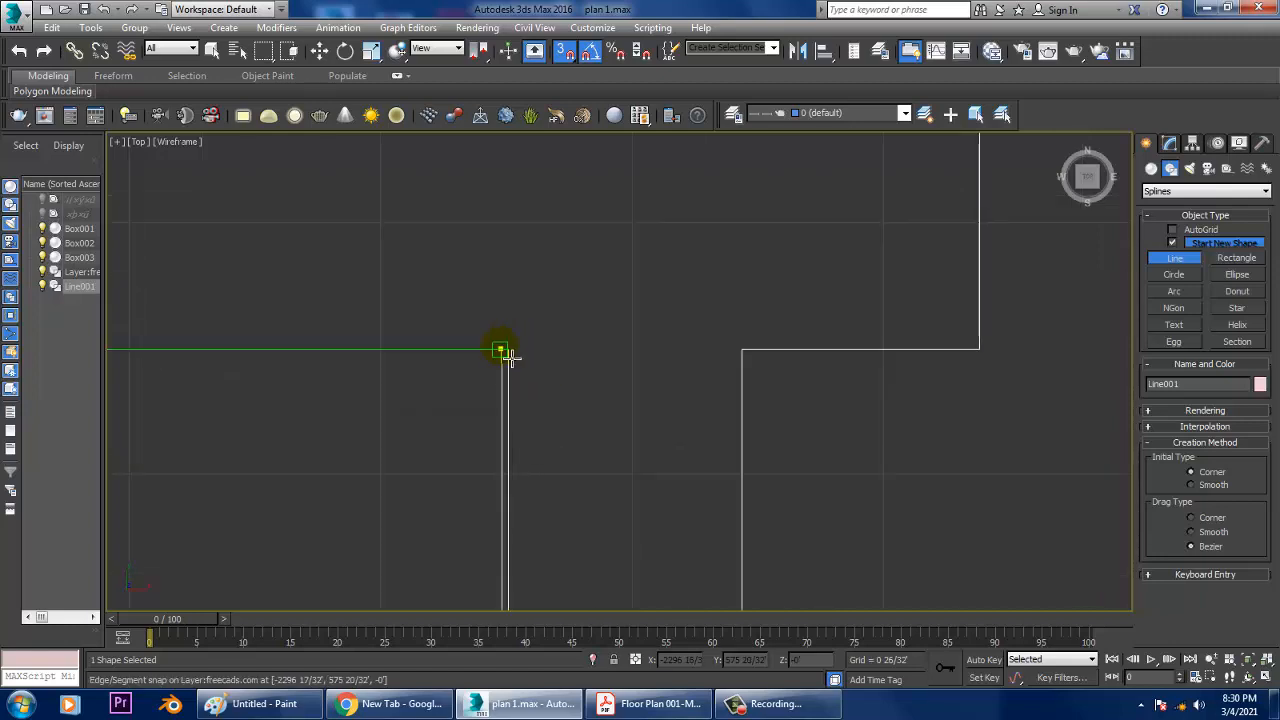
click(512, 352)
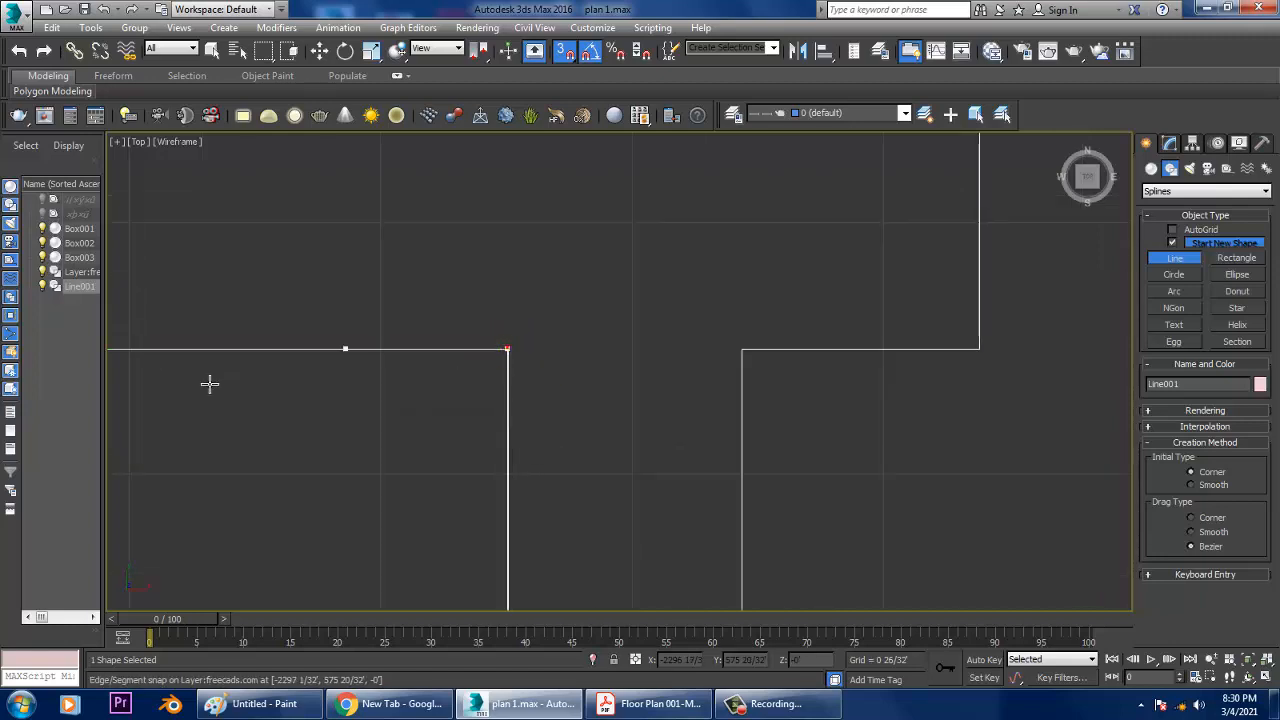
Step: Trace around the partition's T-shaped head, from its southwest corner clockwise to where it meets the partition's east edge
middle_drag(350, 350, 930, 487)
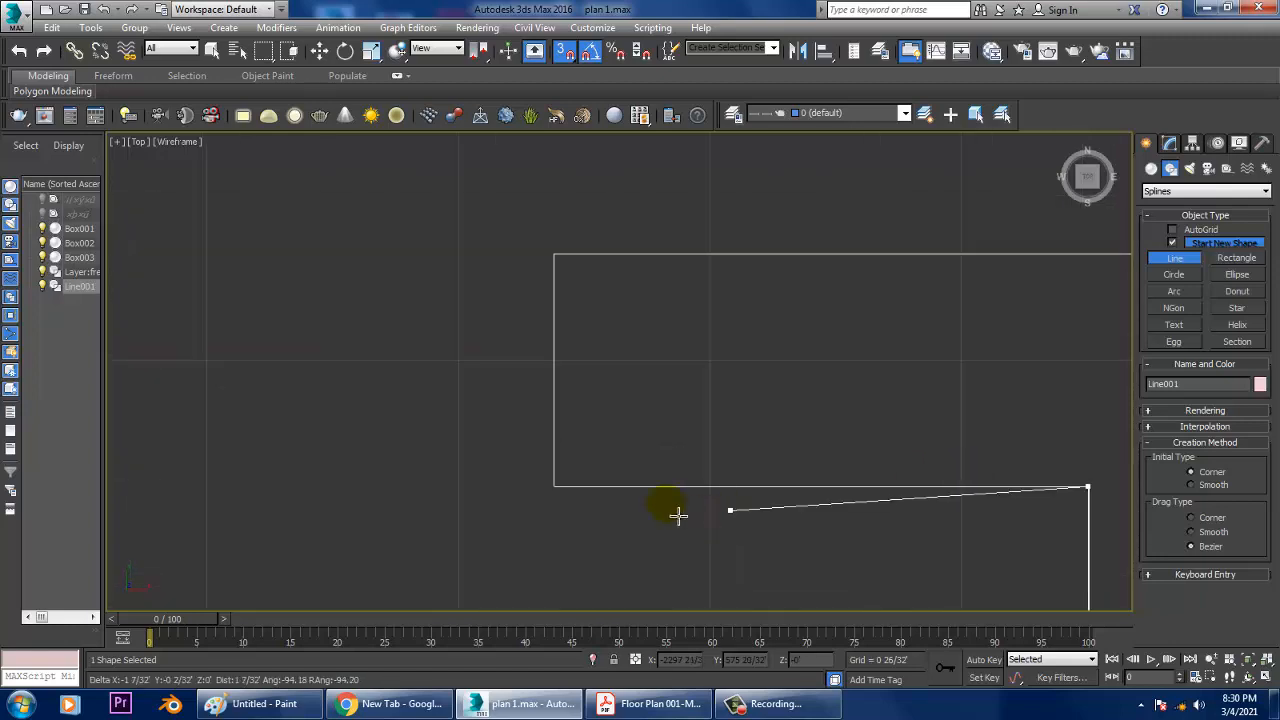
click(556, 496)
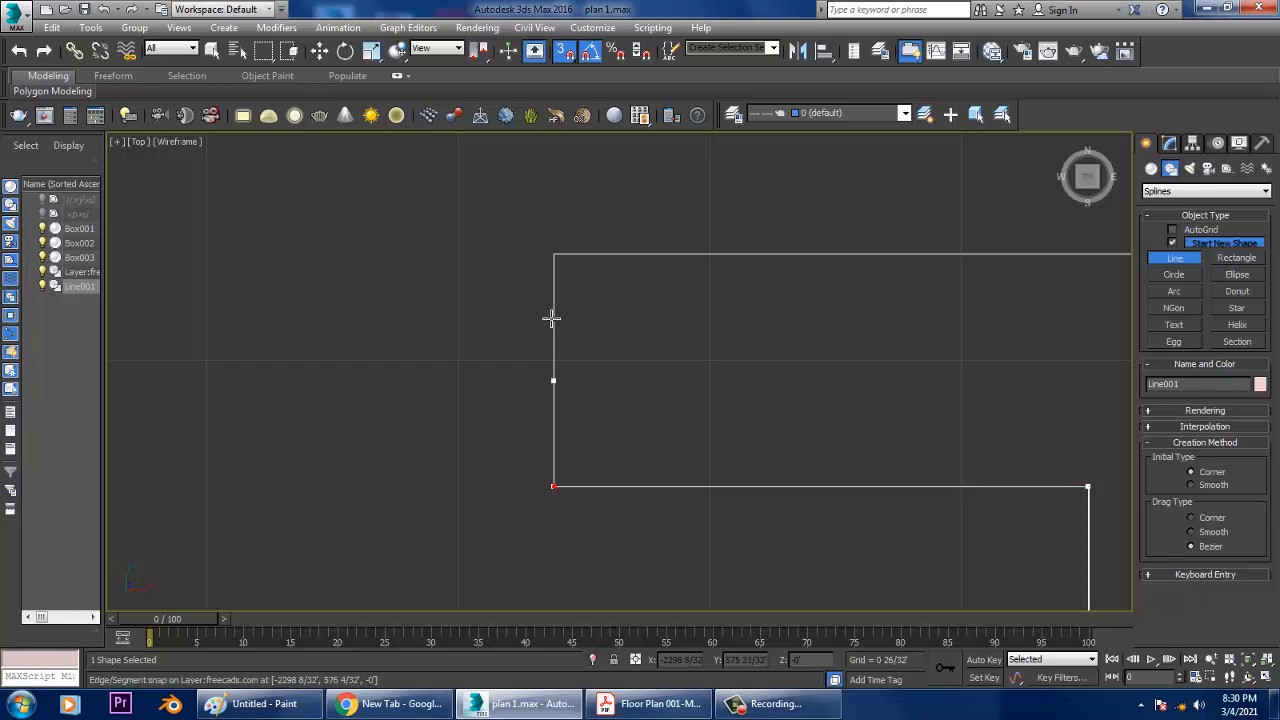
click(556, 260)
middle_drag(1003, 275, 395, 277)
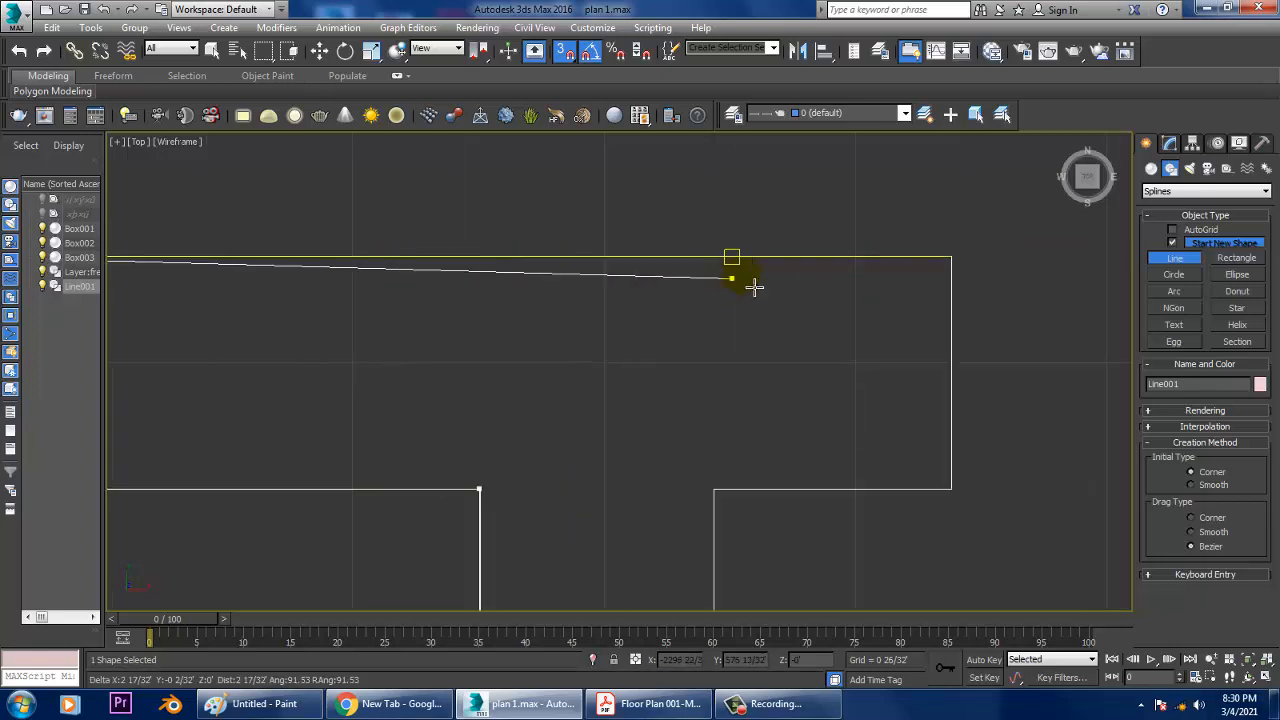
click(961, 265)
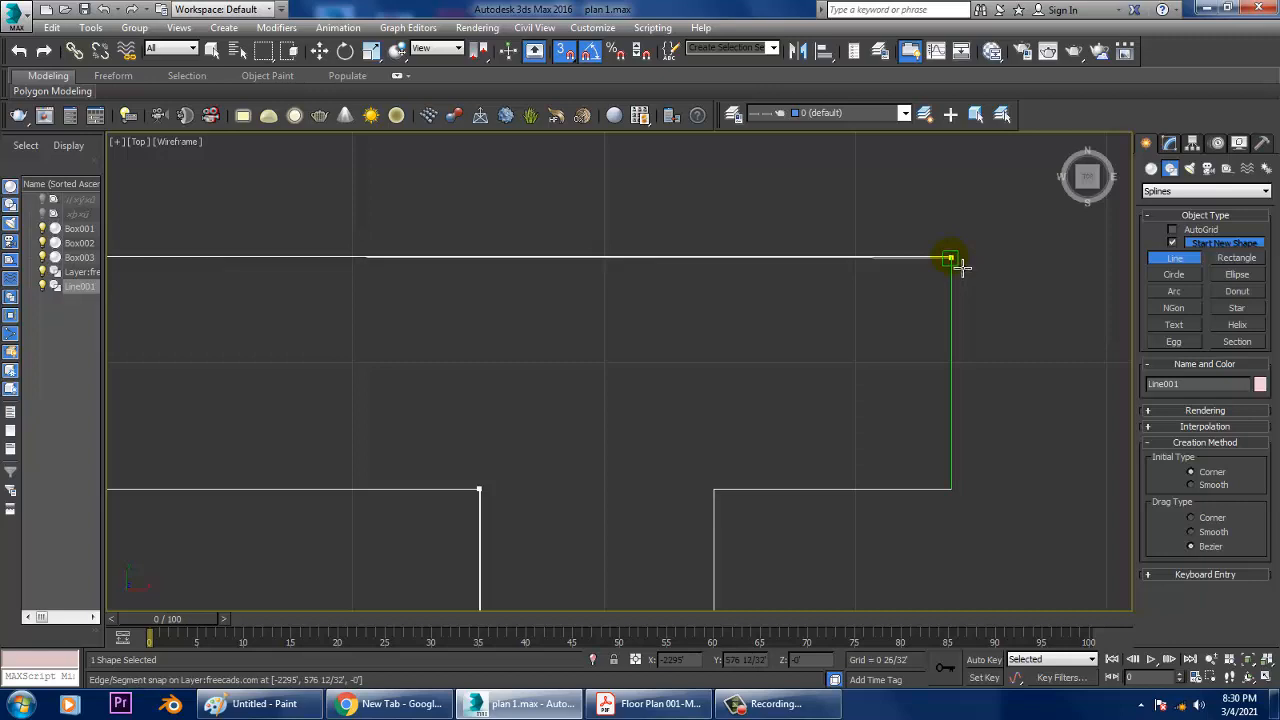
click(966, 502)
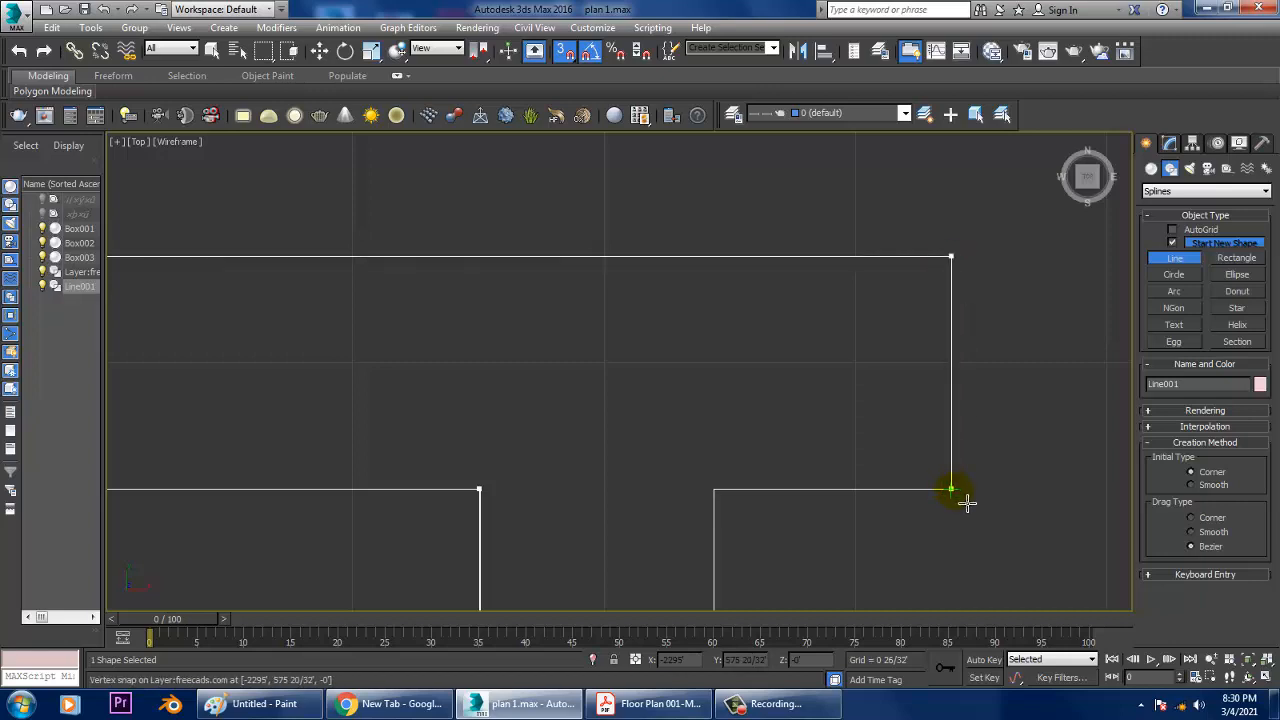
click(714, 490)
Step: Trace the partition's east edge south to its inside corner with the cross wall
middle_drag(717, 583, 720, 149)
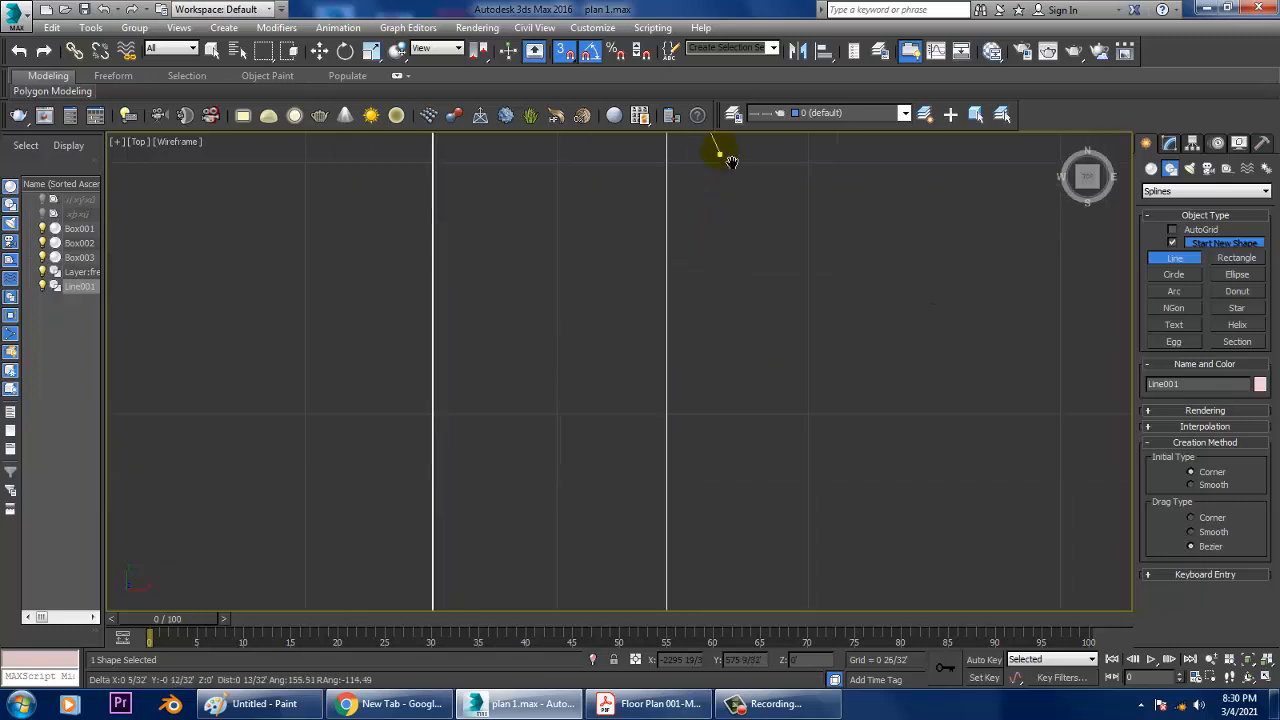
middle_drag(702, 520, 699, 205)
middle_drag(737, 477, 717, 412)
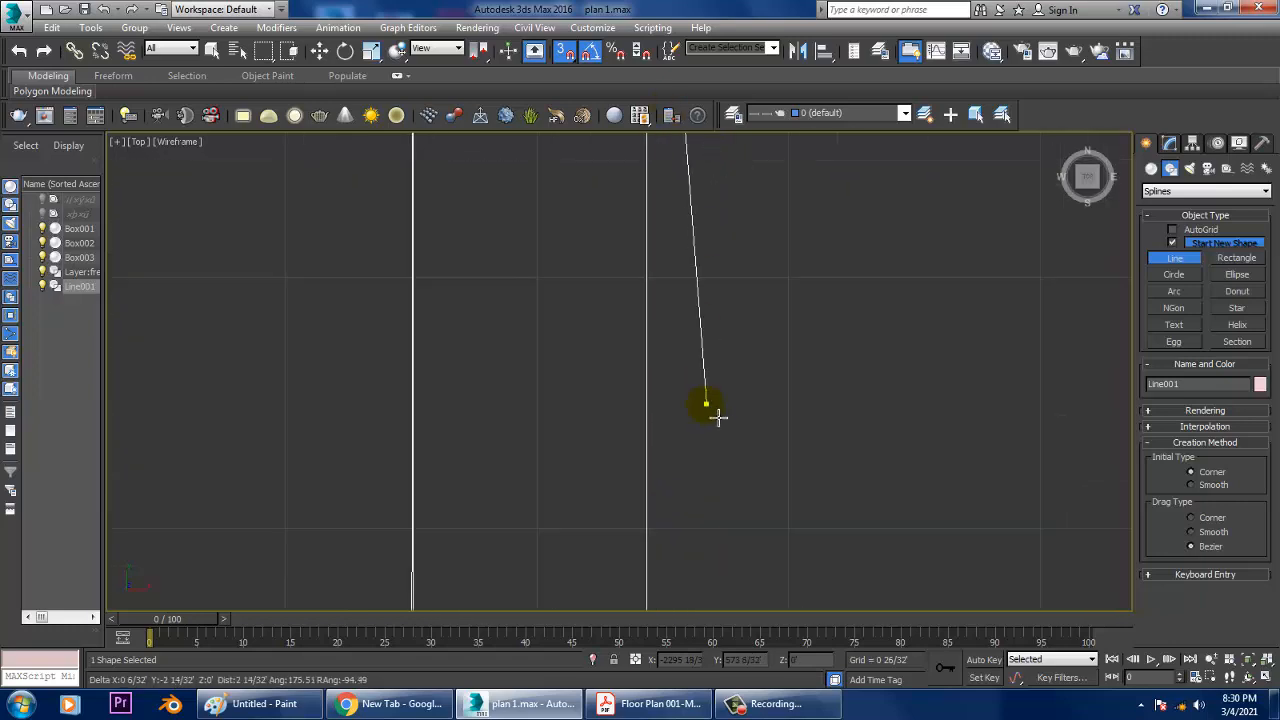
scroll(717, 414, down, 3)
middle_drag(753, 540, 706, 220)
middle_drag(688, 455, 682, 145)
scroll(679, 455, down, 3)
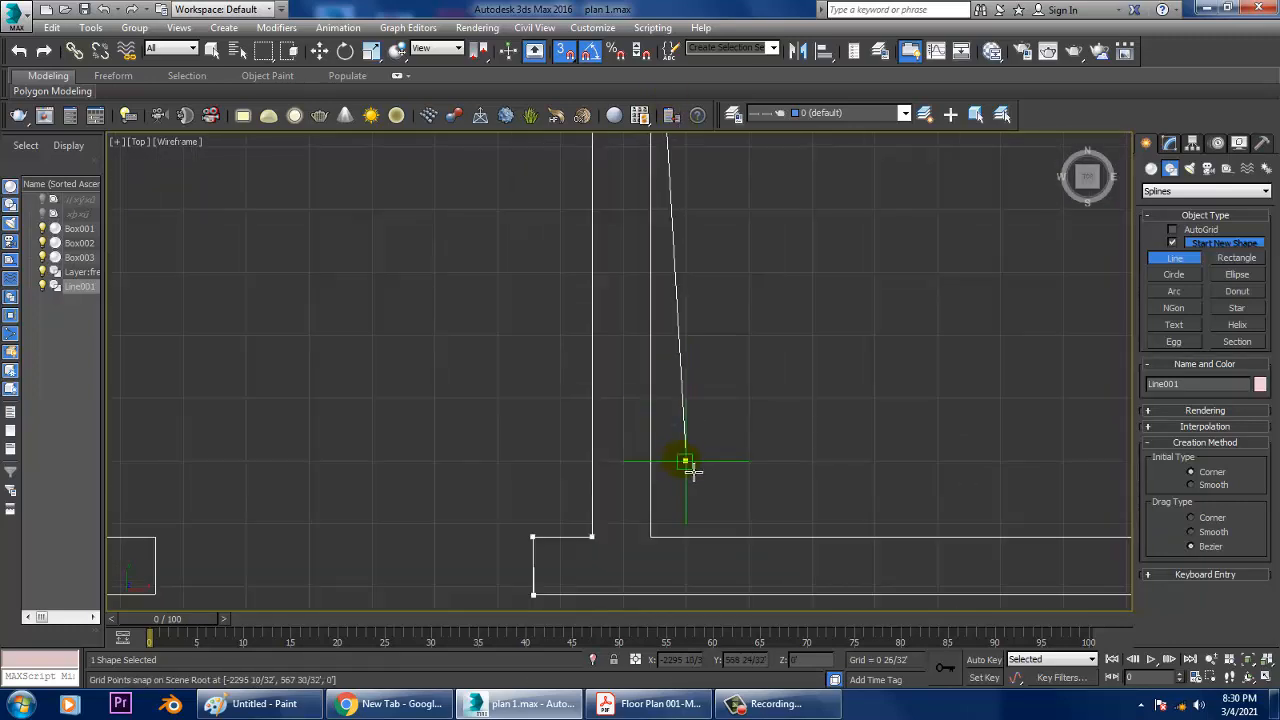
middle_drag(691, 469, 641, 318)
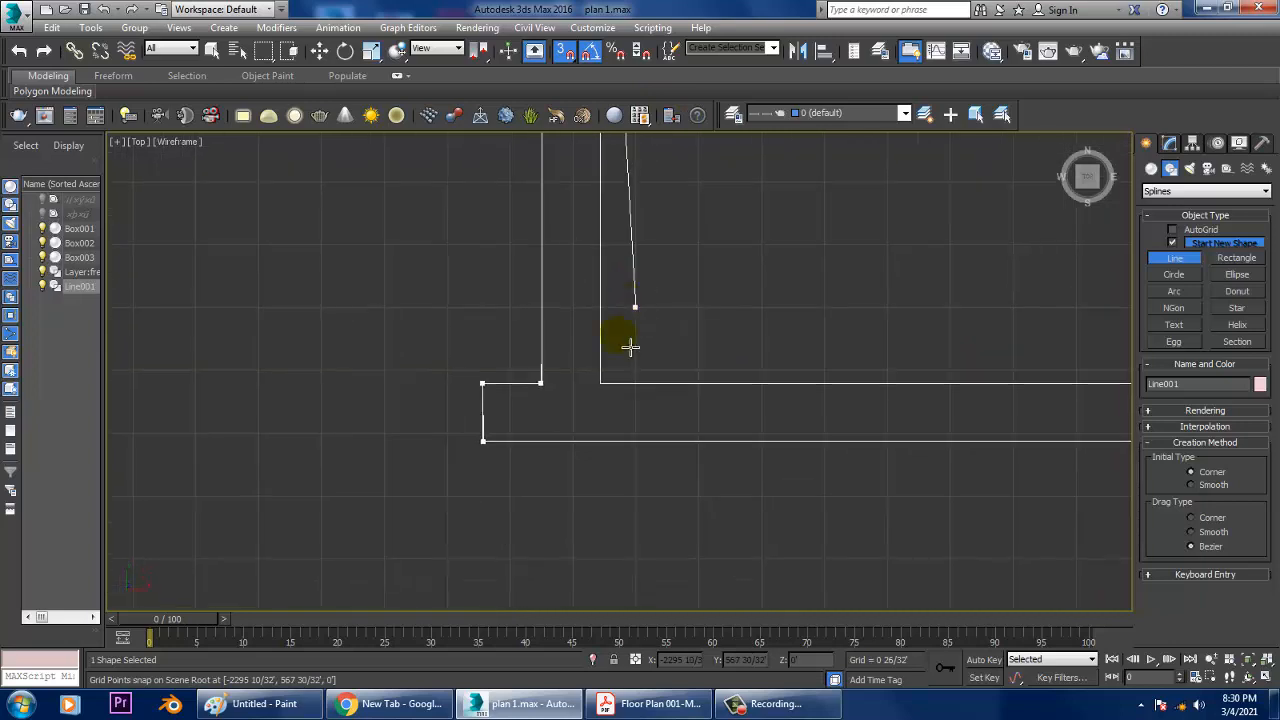
click(611, 394)
Step: Trace the cross wall's north edge east to the inner edge of the outer wall
middle_drag(988, 406, 591, 396)
middle_drag(925, 384, 391, 381)
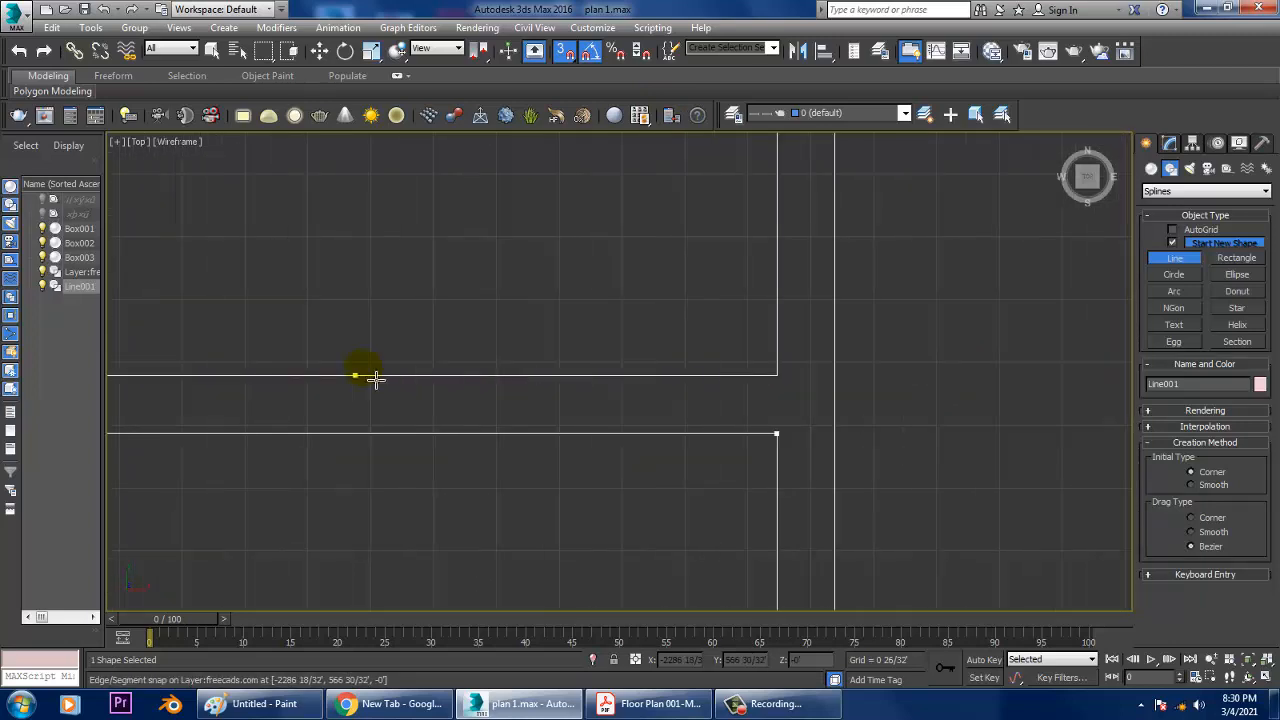
click(776, 376)
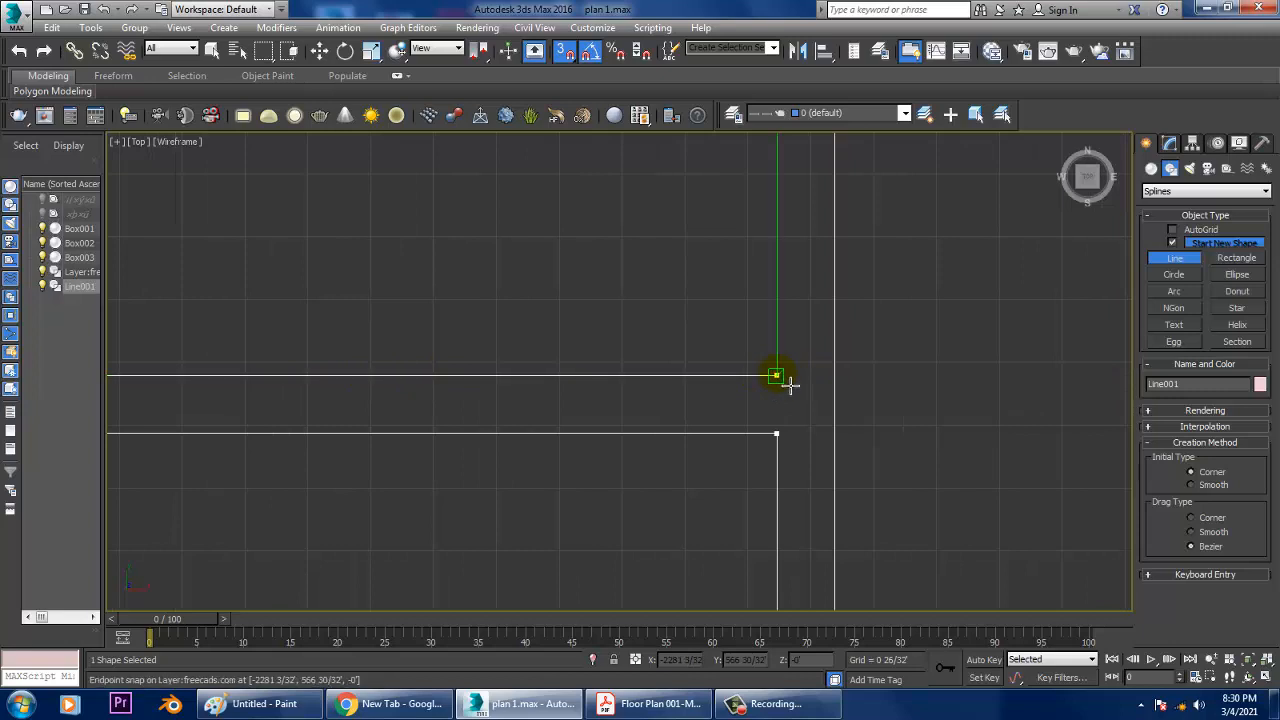
Step: Trace the outer wall's inner edge north past the window to the south edge of the next cross wall
middle_drag(800, 177, 786, 549)
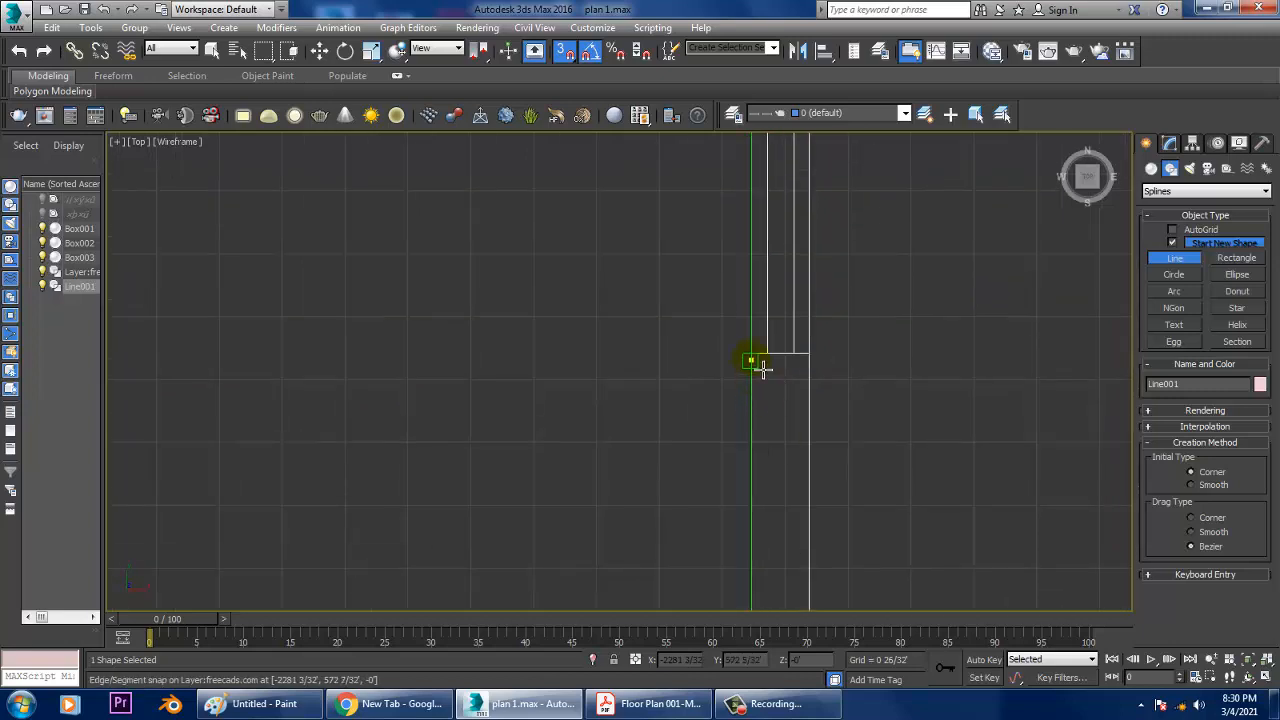
middle_drag(805, 284, 786, 620)
middle_drag(776, 180, 740, 480)
middle_drag(752, 376, 933, 432)
scroll(749, 432, down, 3)
middle_drag(803, 478, 741, 347)
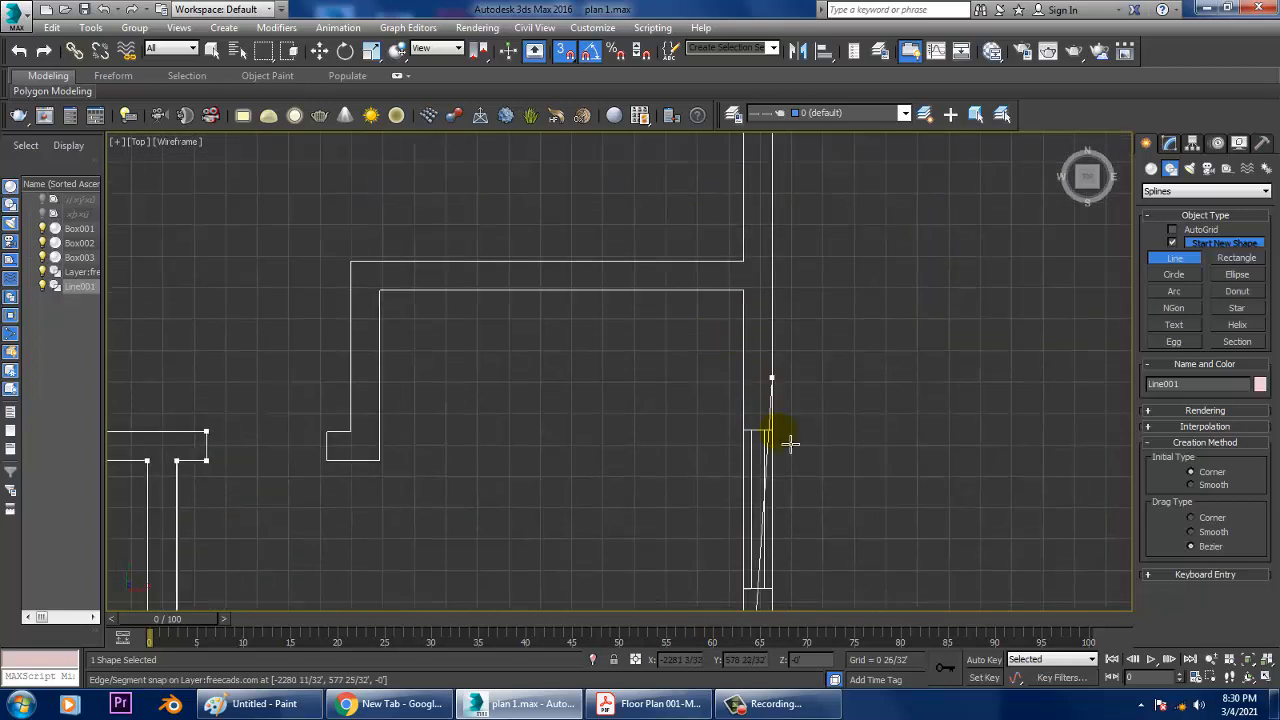
scroll(780, 453, down, 2)
middle_drag(770, 448, 710, 418)
middle_drag(731, 311, 720, 580)
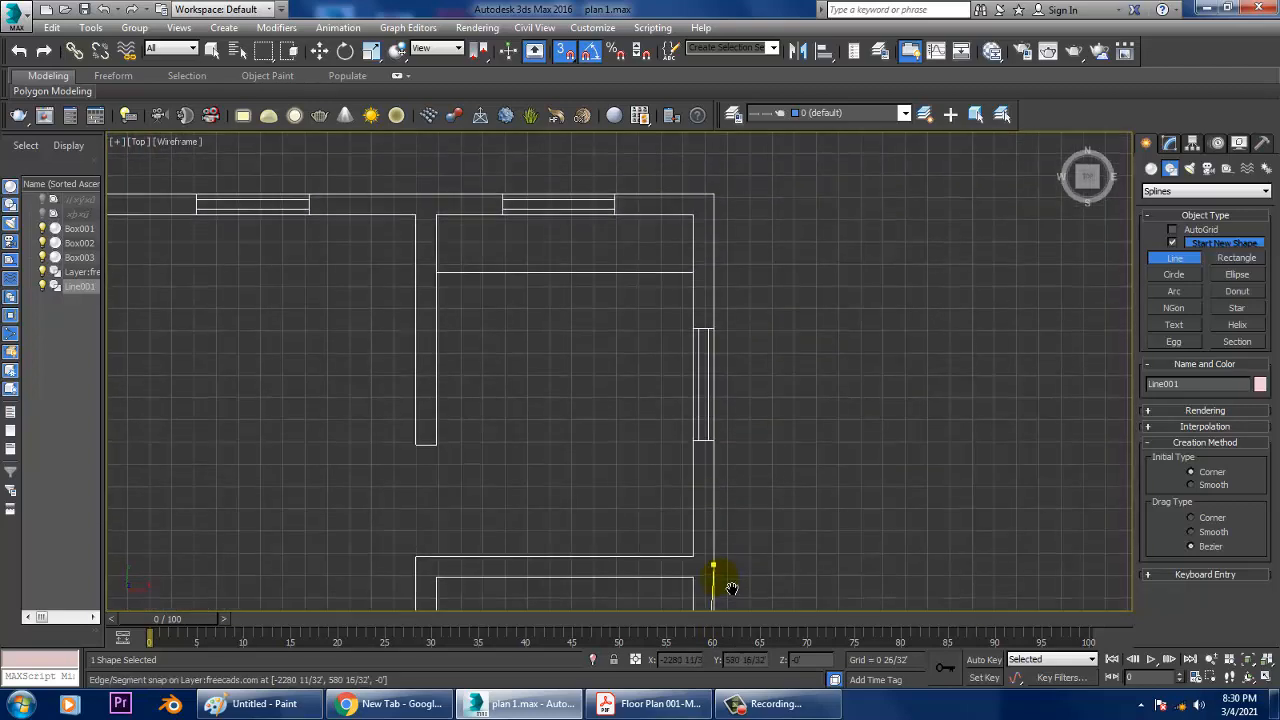
middle_drag(729, 471, 723, 263)
middle_drag(700, 452, 700, 244)
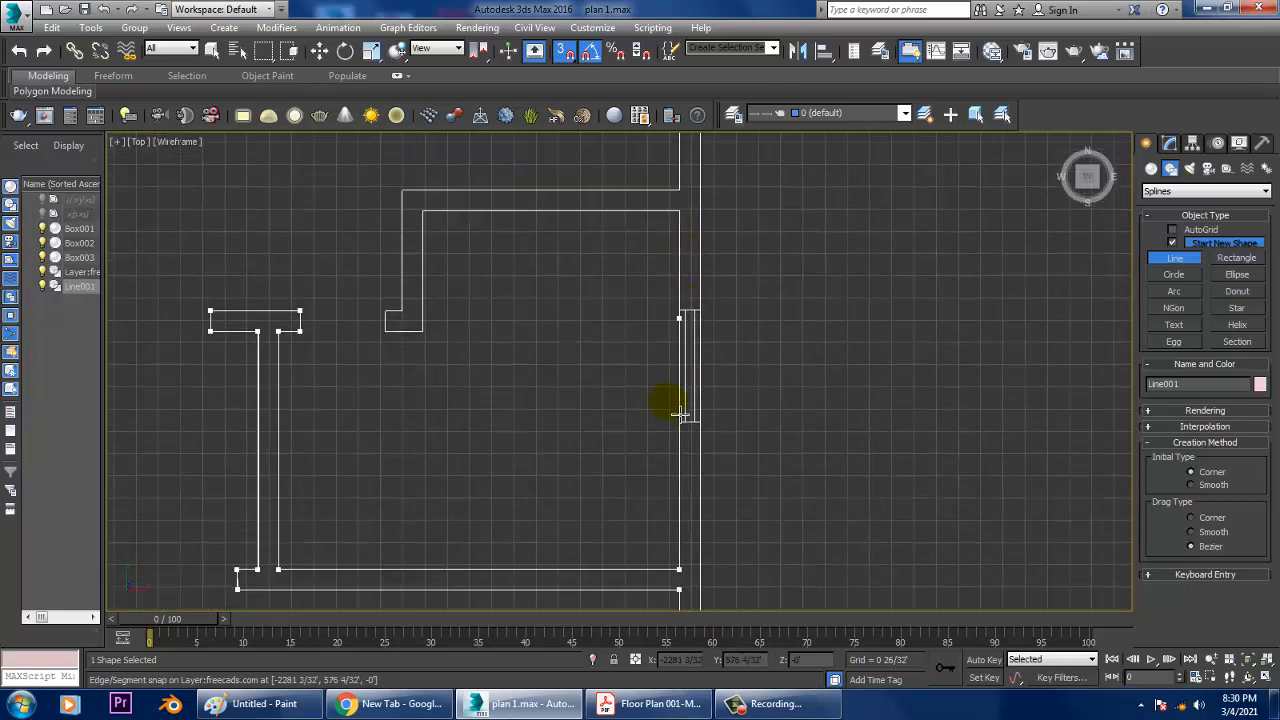
middle_drag(714, 292, 699, 184)
scroll(708, 380, down, 2)
middle_drag(711, 396, 563, 266)
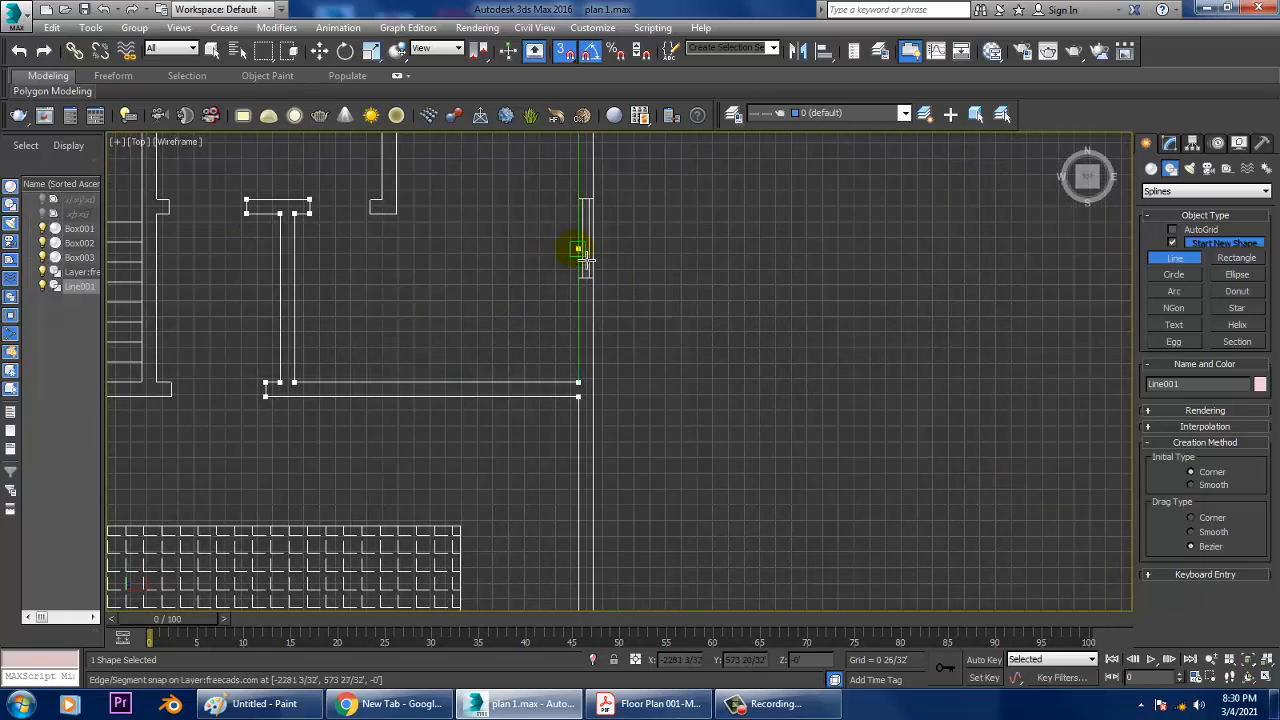
middle_drag(580, 157, 571, 400)
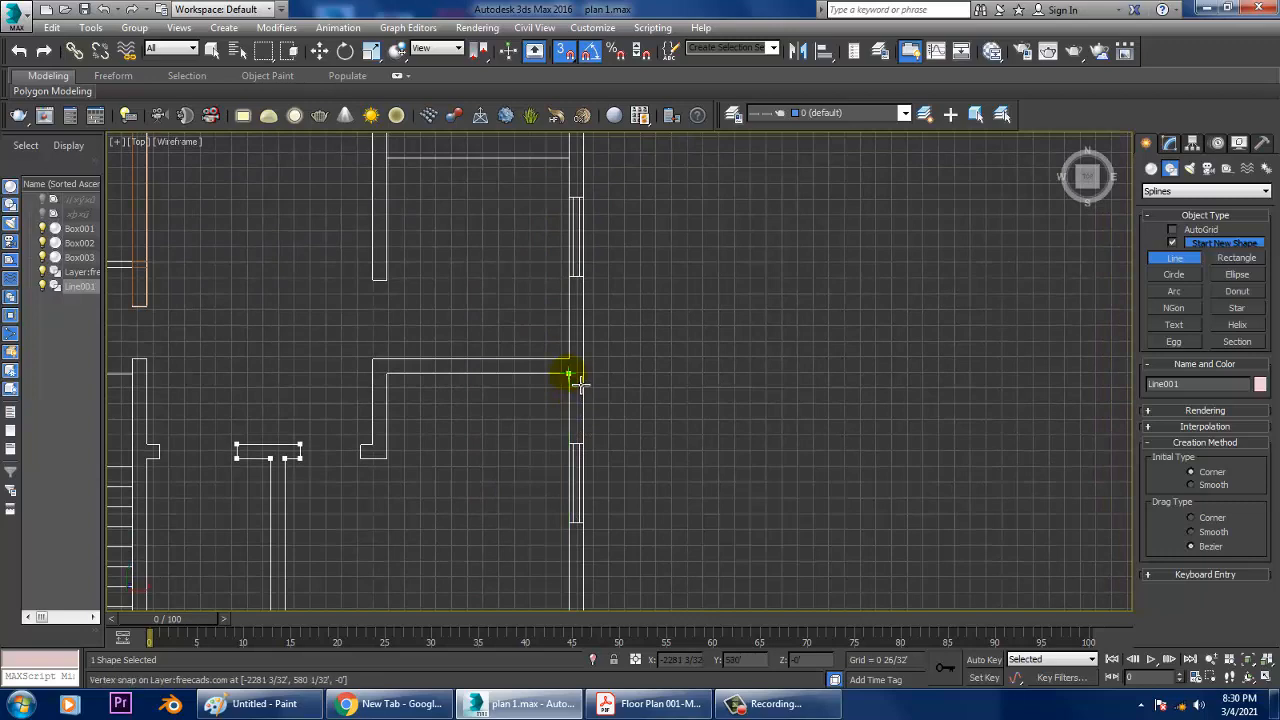
Step: Extend the traced outline east across the wall's thickness to the outer wall's outer edge and end the line
click(584, 375)
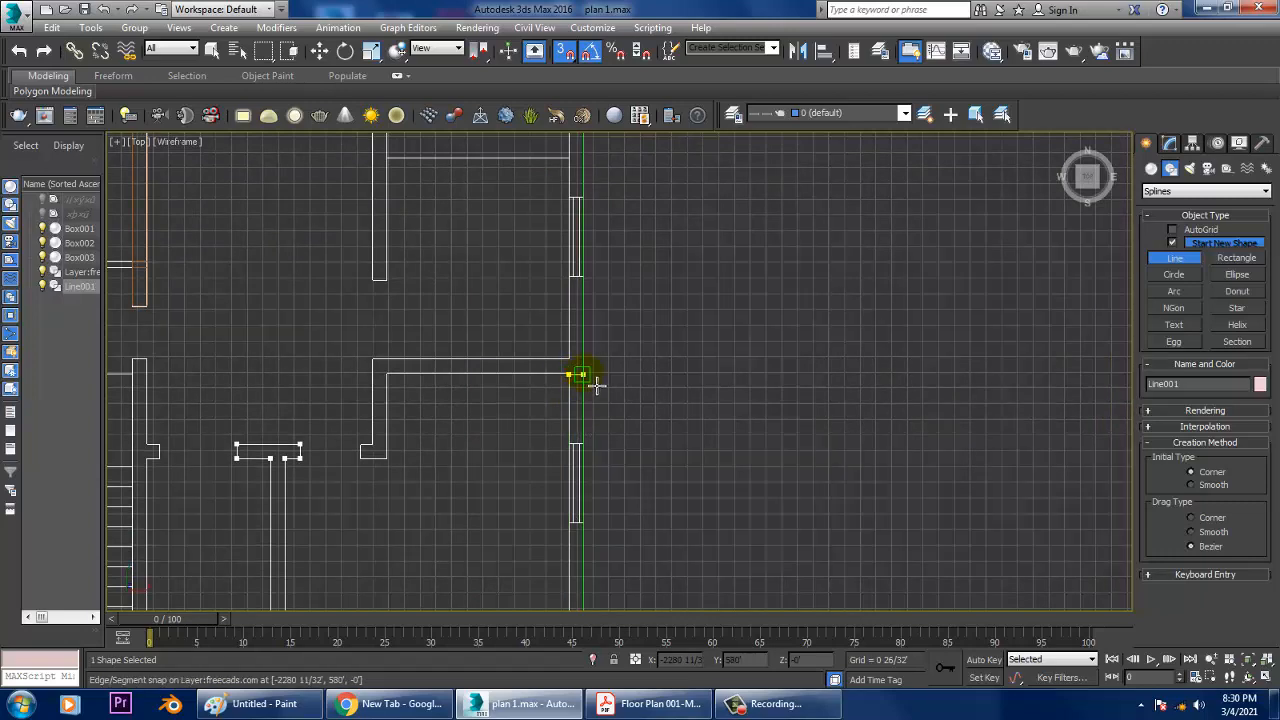
middle_drag(600, 509, 611, 280)
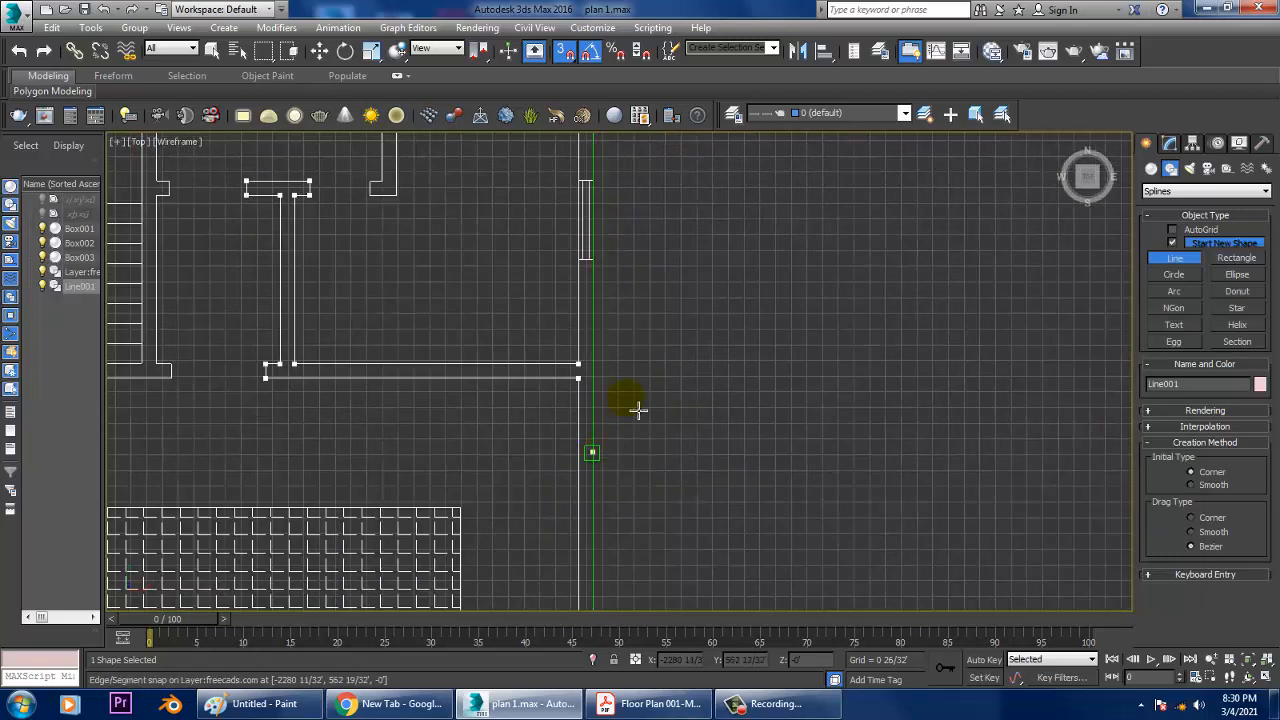
right_click(772, 360)
right_click(768, 360)
scroll(722, 358, down, 2)
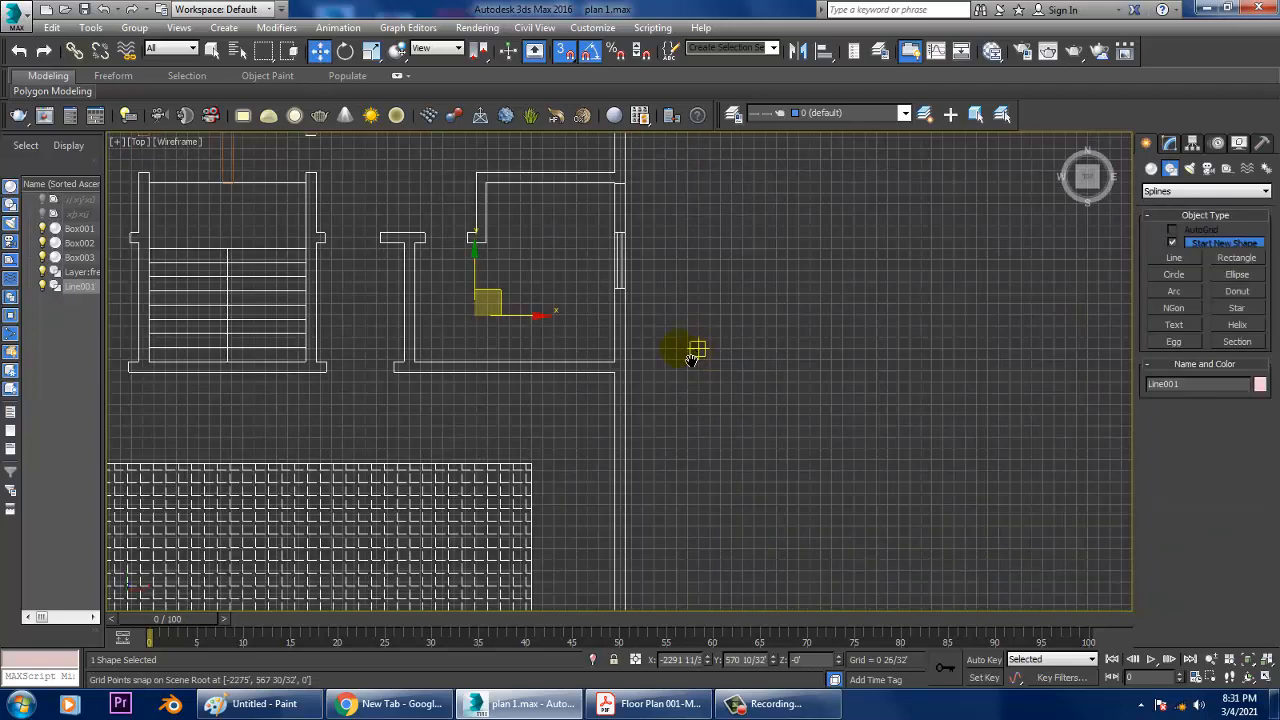
middle_drag(683, 350, 625, 347)
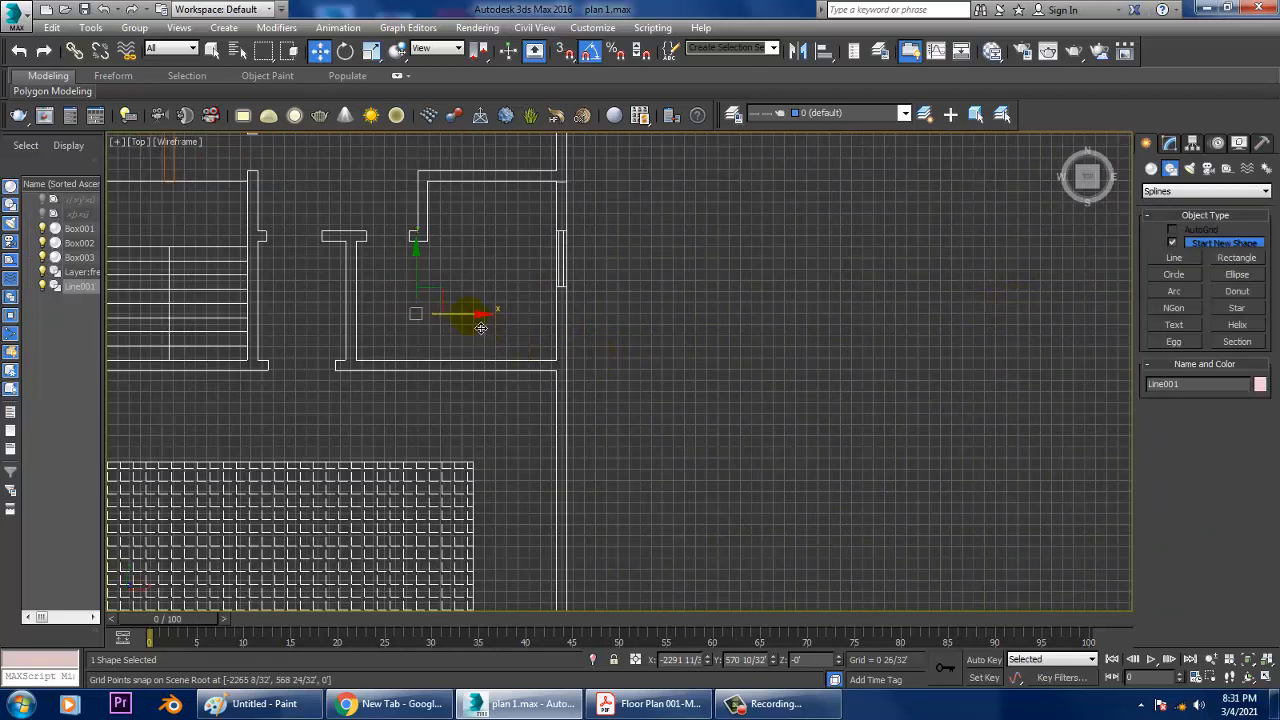
shift+drag(480, 316, 762, 356)
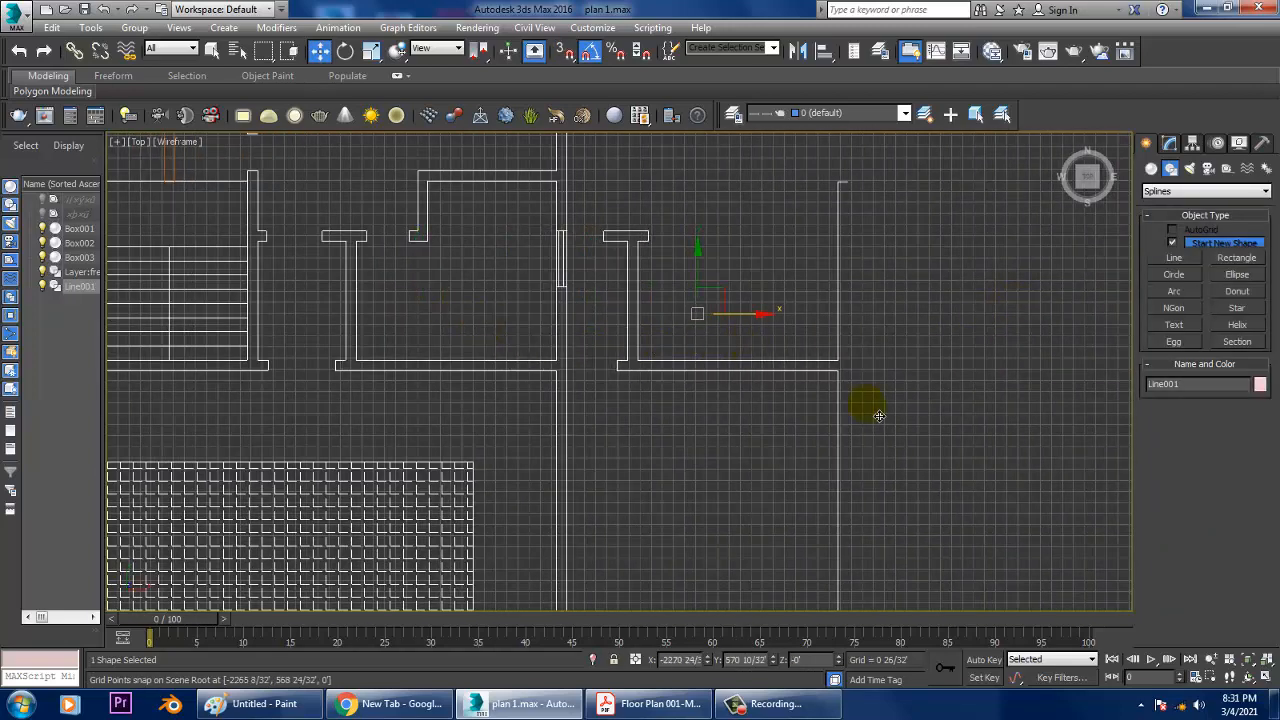
mouse_move(877, 415)
middle_down()
mouse_move(749, 149)
mouse_move(799, 275)
middle_up()
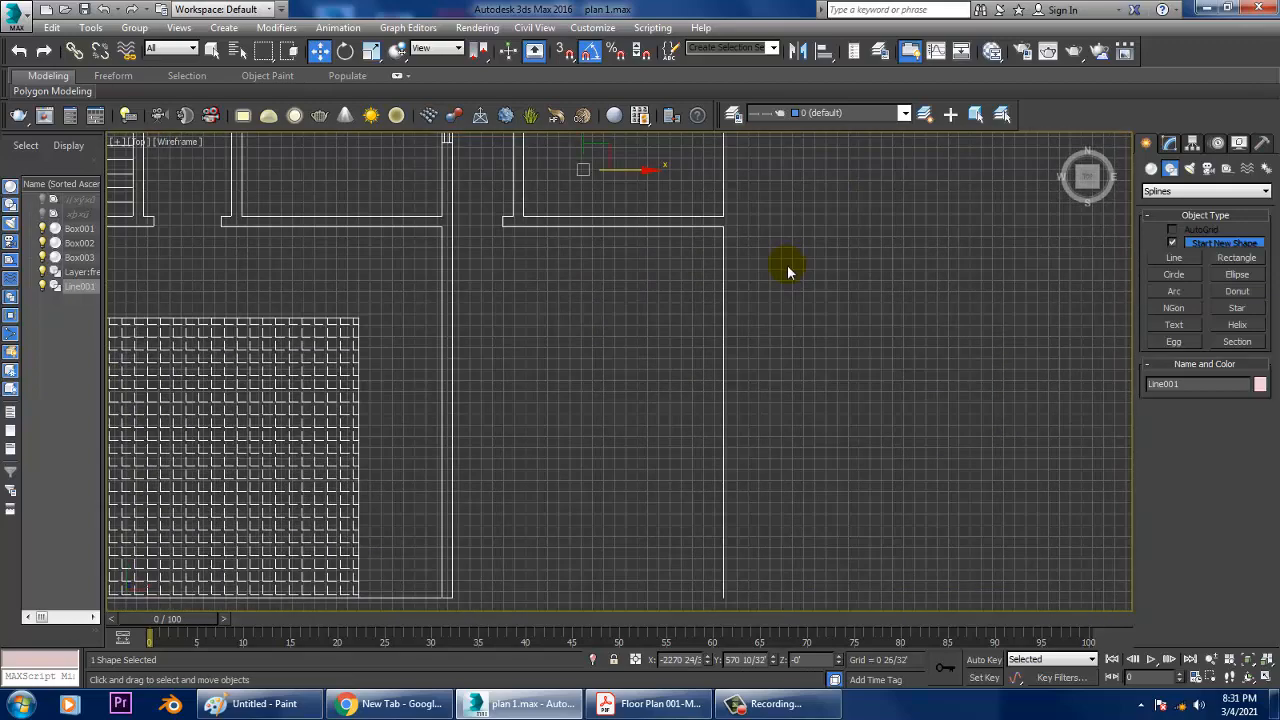
key(ctrl+z)
Step: Trace a second line down the outer wall's outer edge from the first line's north end to the southeast corner, then west to its inner edge
middle_drag(593, 290, 677, 394)
middle_drag(640, 326, 683, 467)
scroll(593, 271, up, 2)
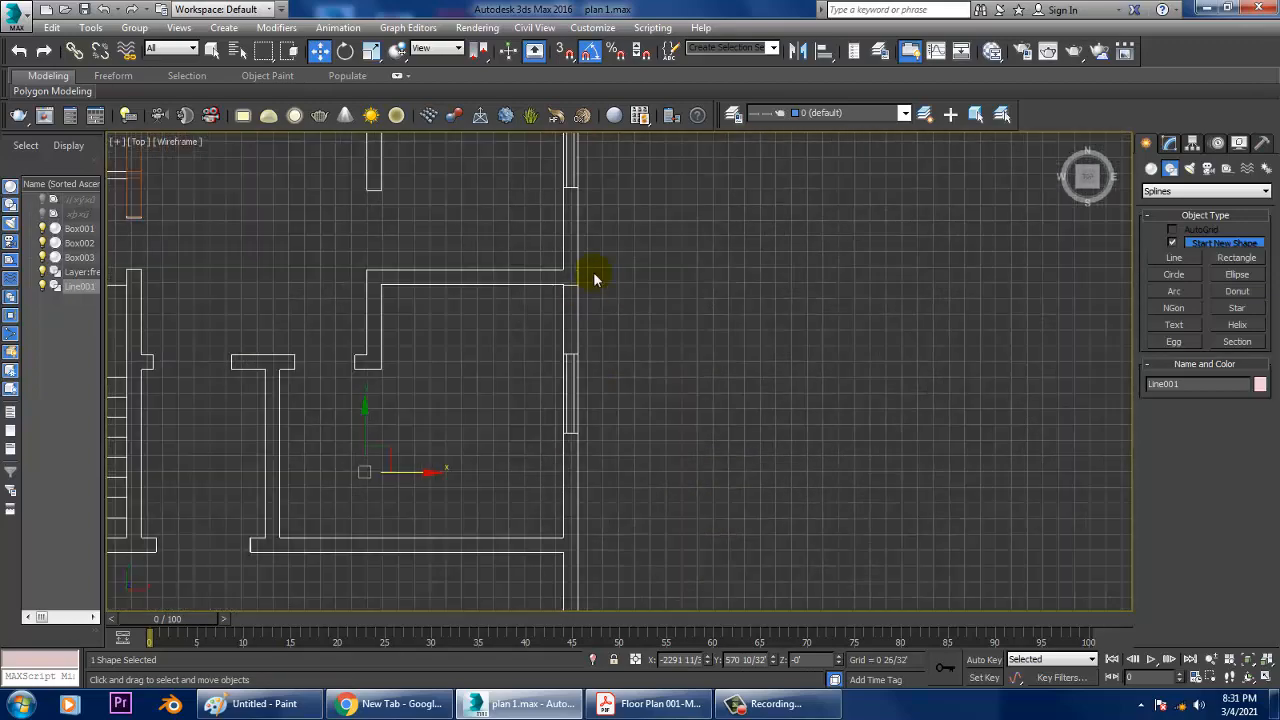
middle_drag(593, 271, 605, 274)
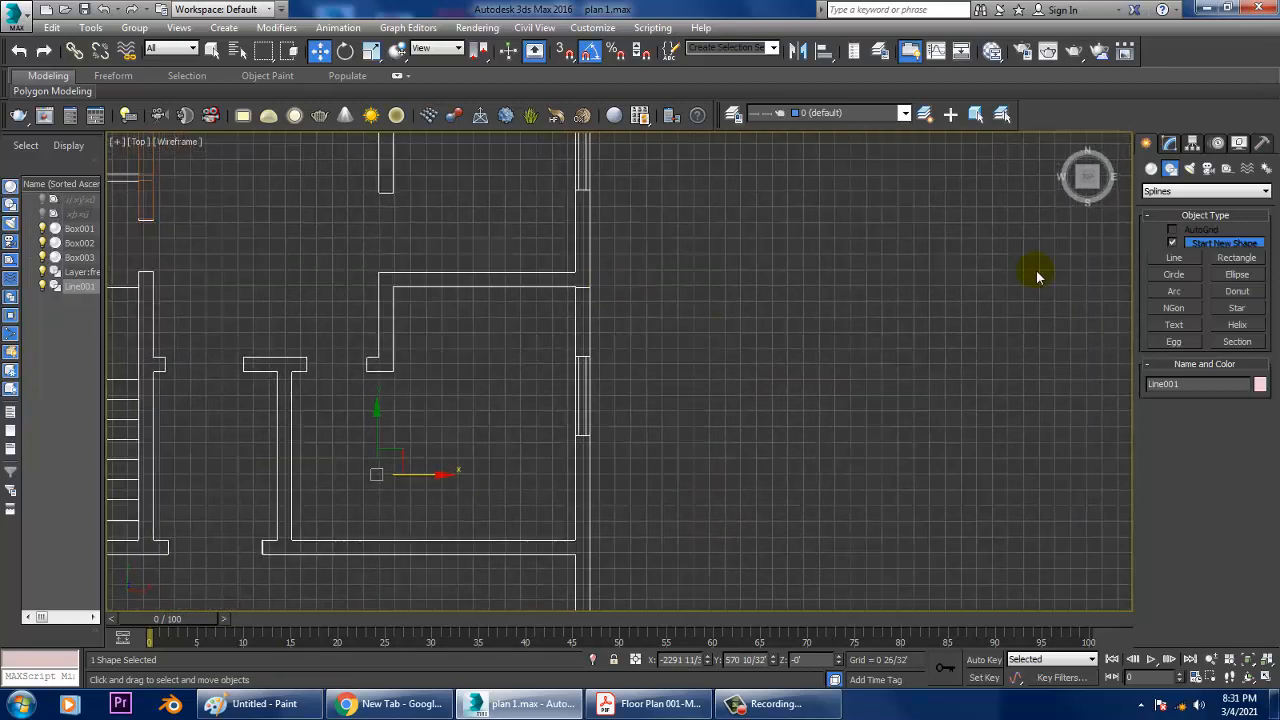
click(1175, 258)
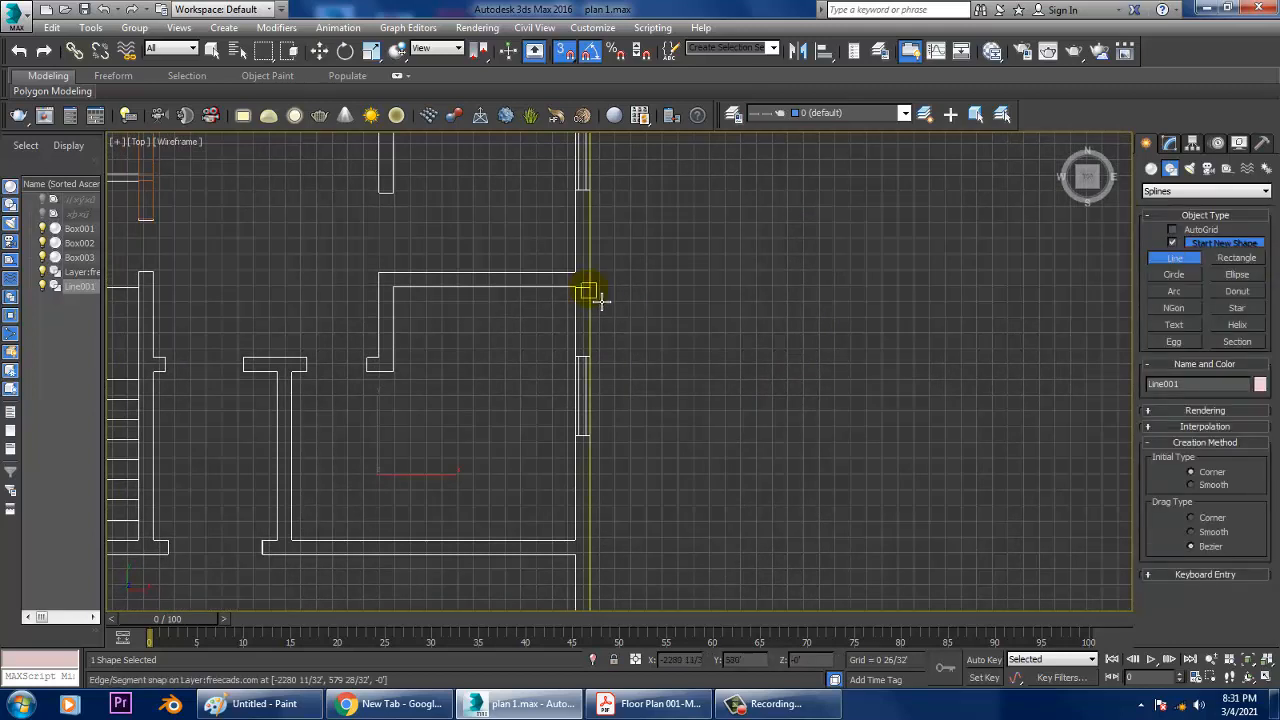
click(589, 287)
middle_drag(629, 532, 602, 103)
scroll(580, 375, up, 5)
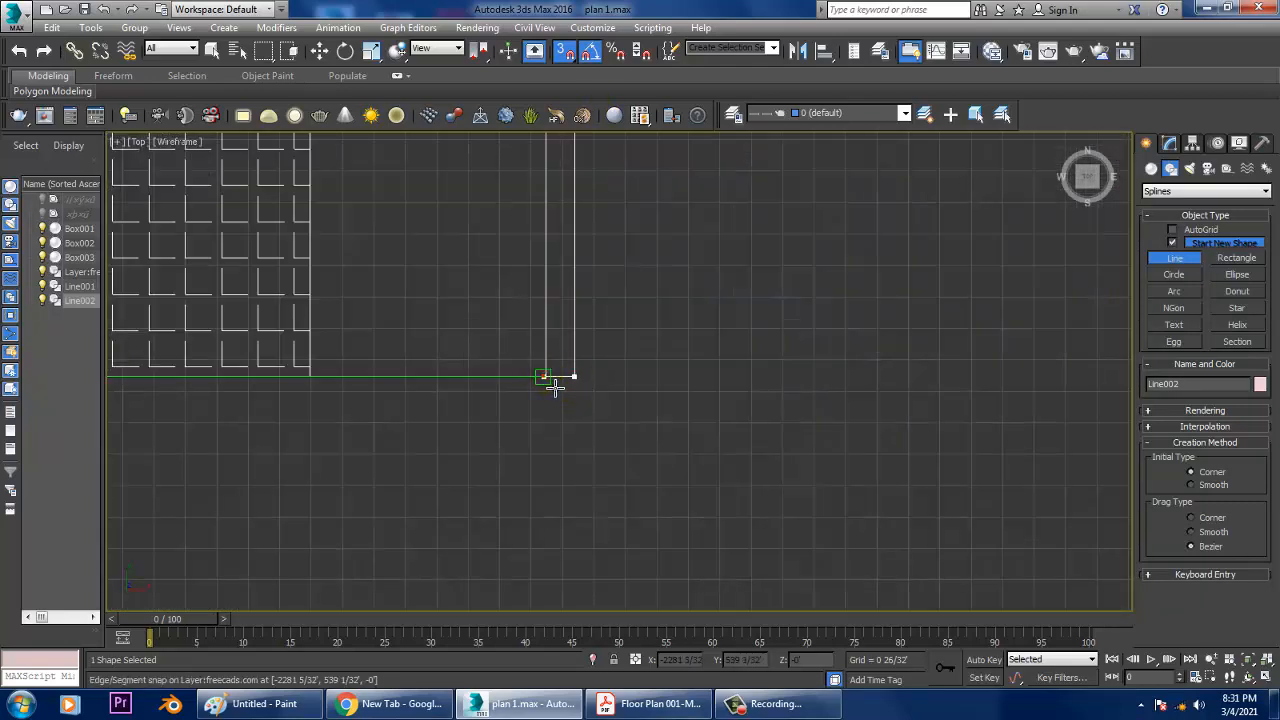
right_click(546, 379)
right_click(545, 378)
Step: Turn snapping off and move both traced lines together about 14 25/32' east, clear of the floor plan
scroll(590, 372, up, 2)
middle_drag(590, 360, 600, 406)
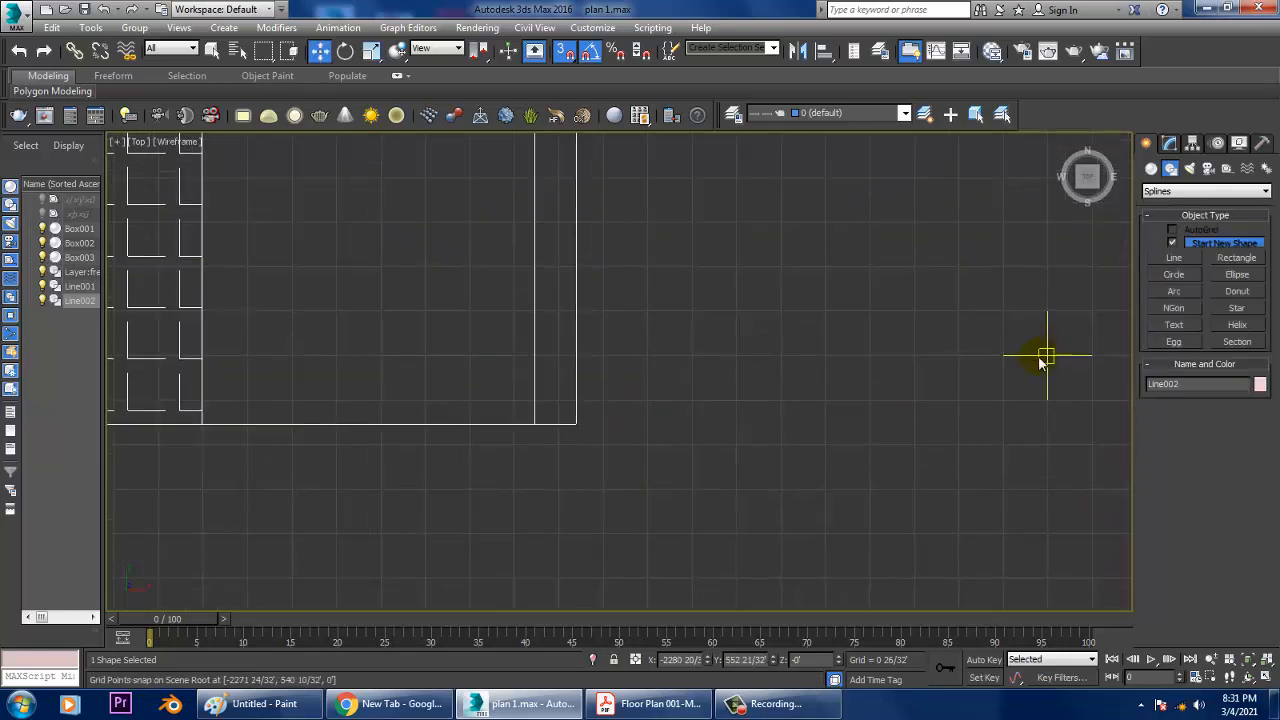
key(s)
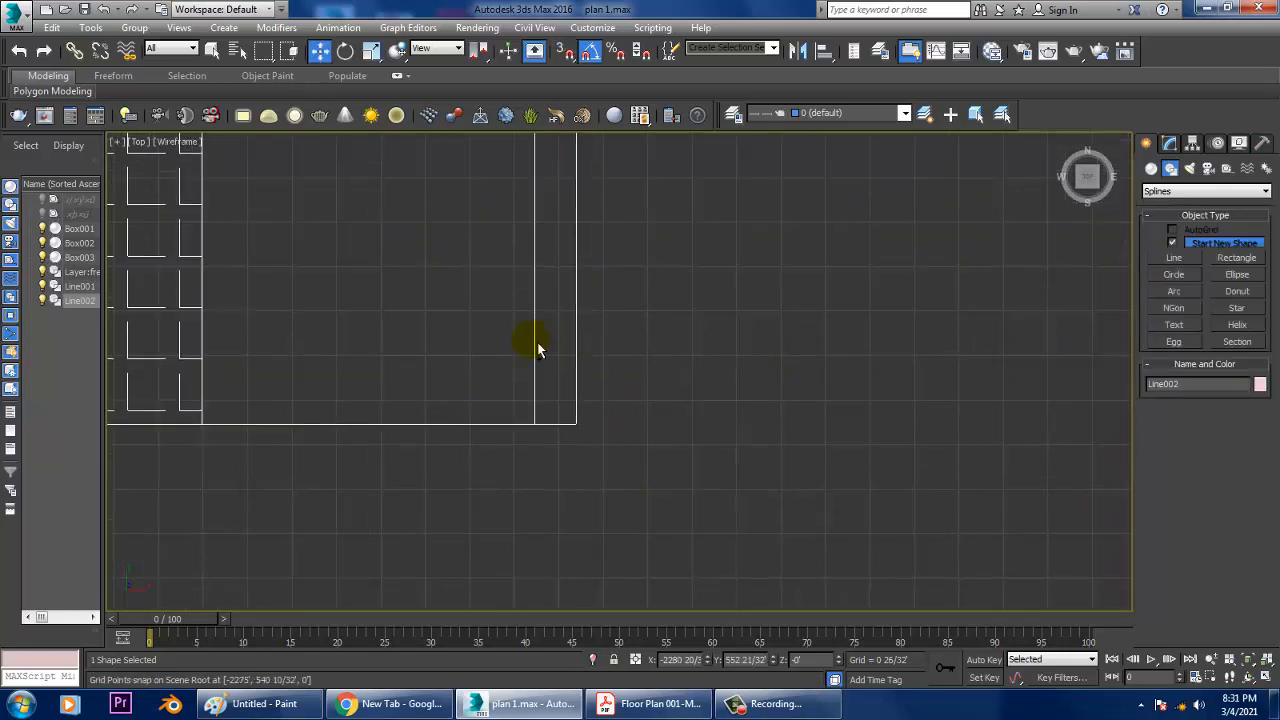
ctrl+click(536, 346)
scroll(562, 341, down, 4)
middle_drag(636, 275, 625, 492)
scroll(614, 455, down, 4)
drag(545, 380, 748, 378)
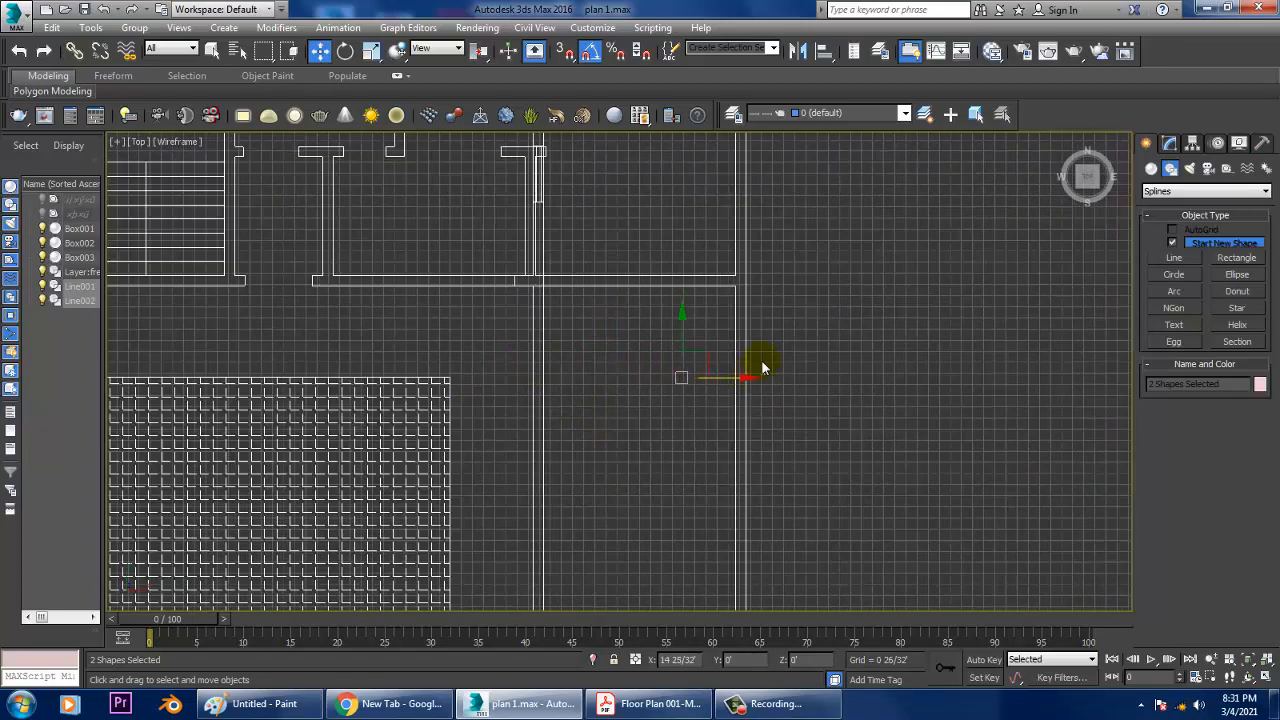
Step: Attach the first traced wall outline to the outer-edge line so both form one shape
middle_drag(785, 205, 702, 354)
middle_drag(670, 240, 677, 343)
scroll(677, 343, up, 4)
scroll(677, 348, up, 3)
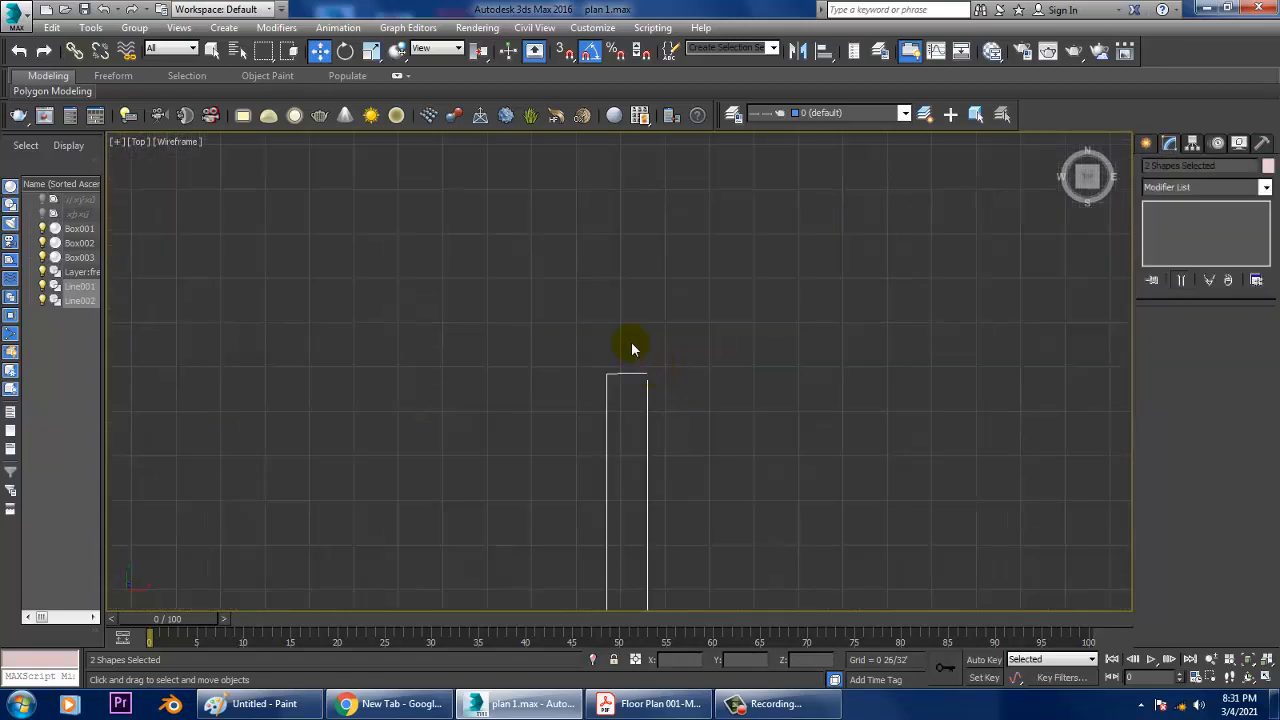
click(807, 387)
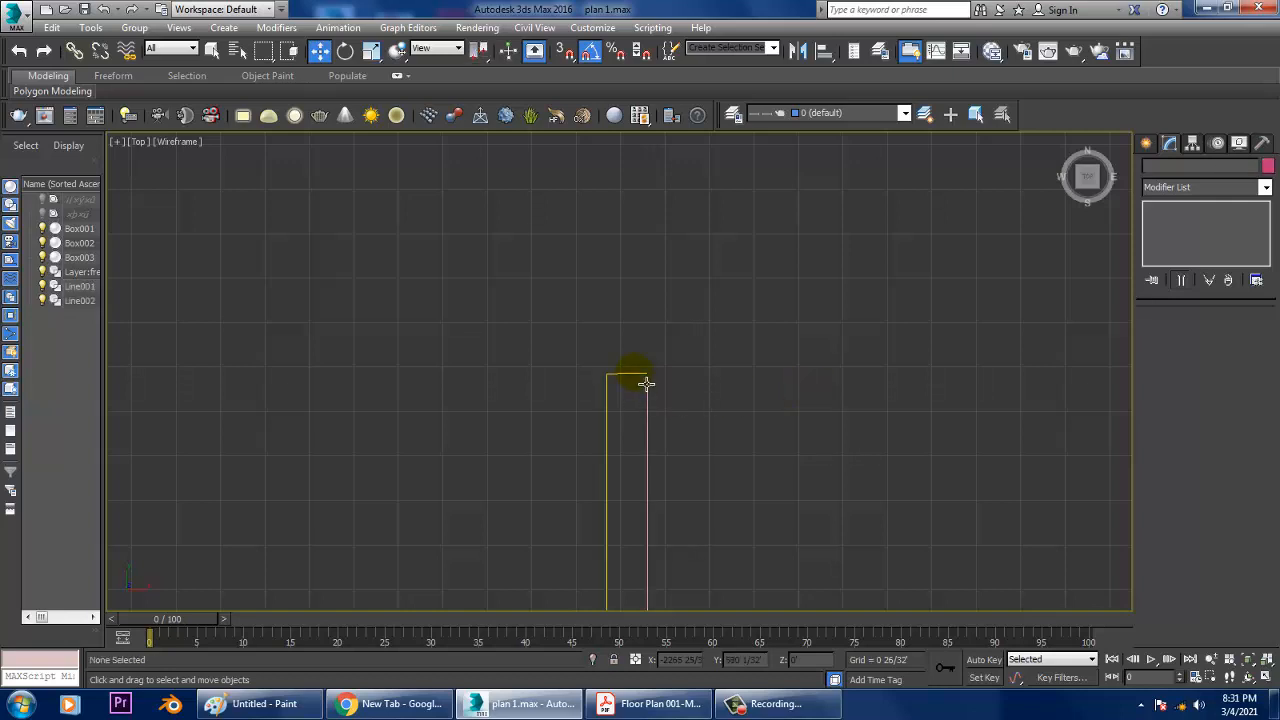
click(634, 372)
click(656, 409)
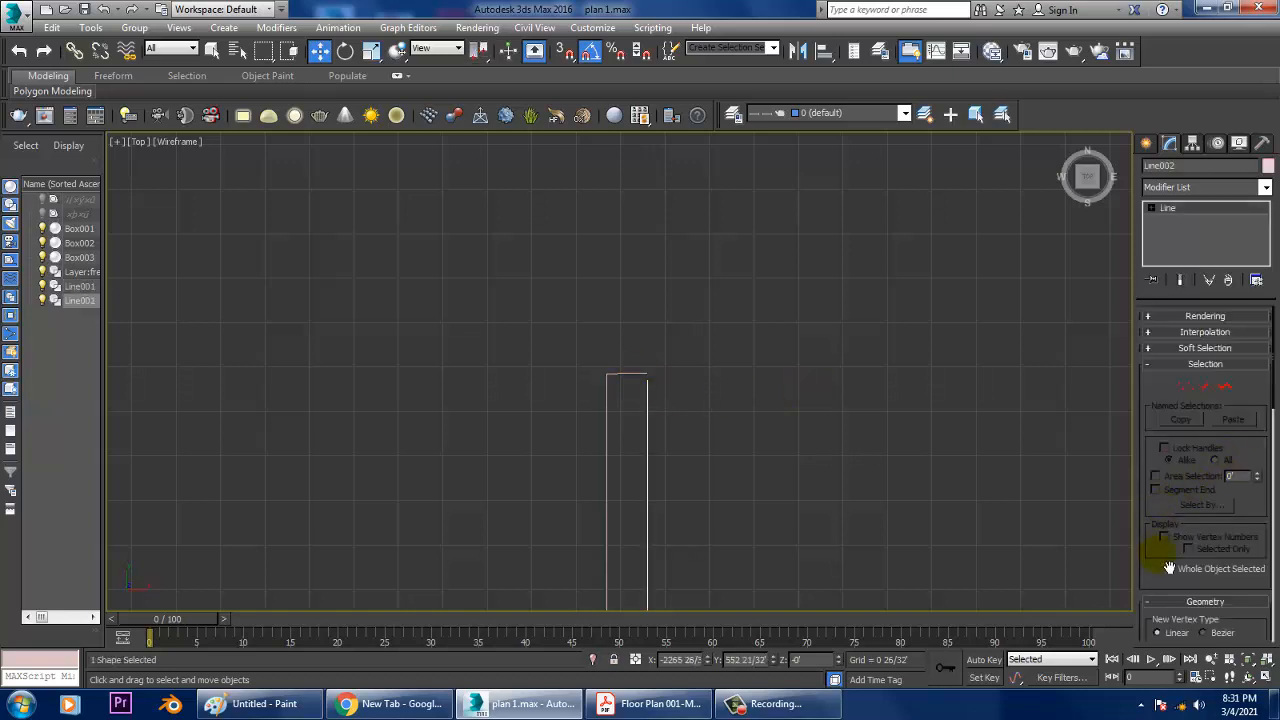
scroll(1169, 568, down, 5)
click(1172, 460)
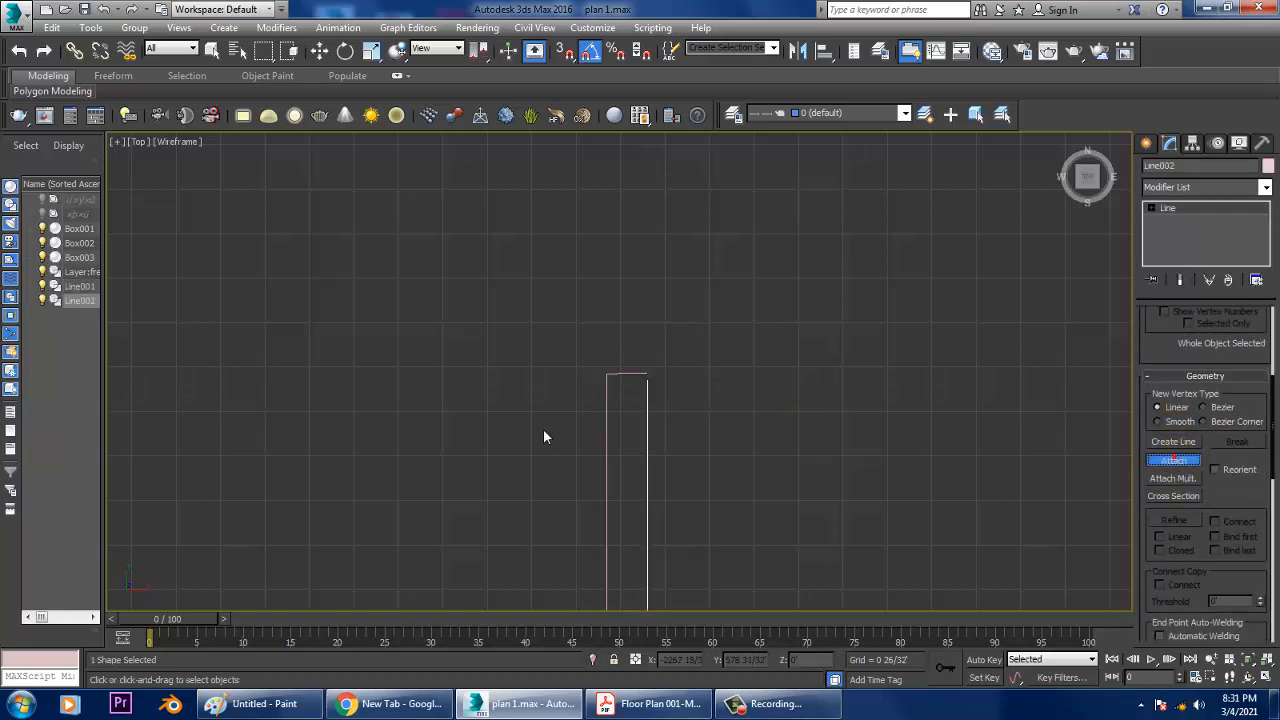
click(609, 461)
Step: Fuse and weld the two overlapping end vertices at the northeast corner of the outer wall outline
key(w)
key(1)
drag(626, 343, 672, 400)
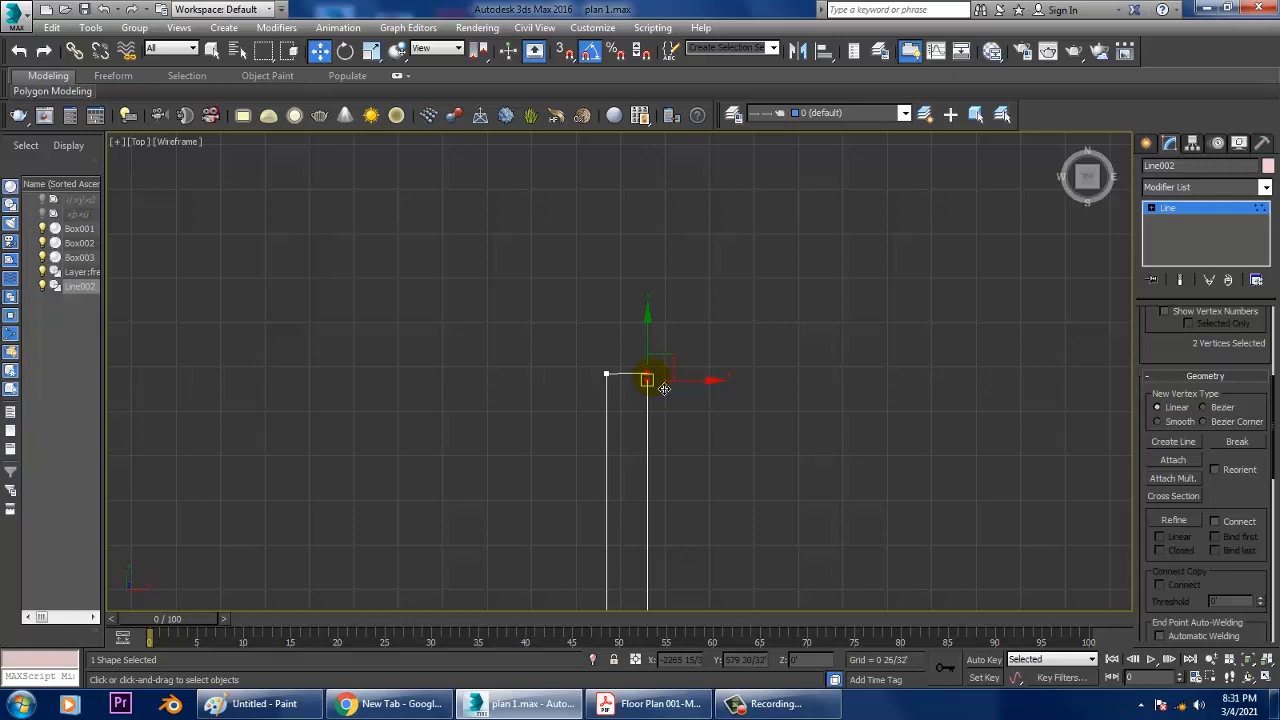
right_click(663, 388)
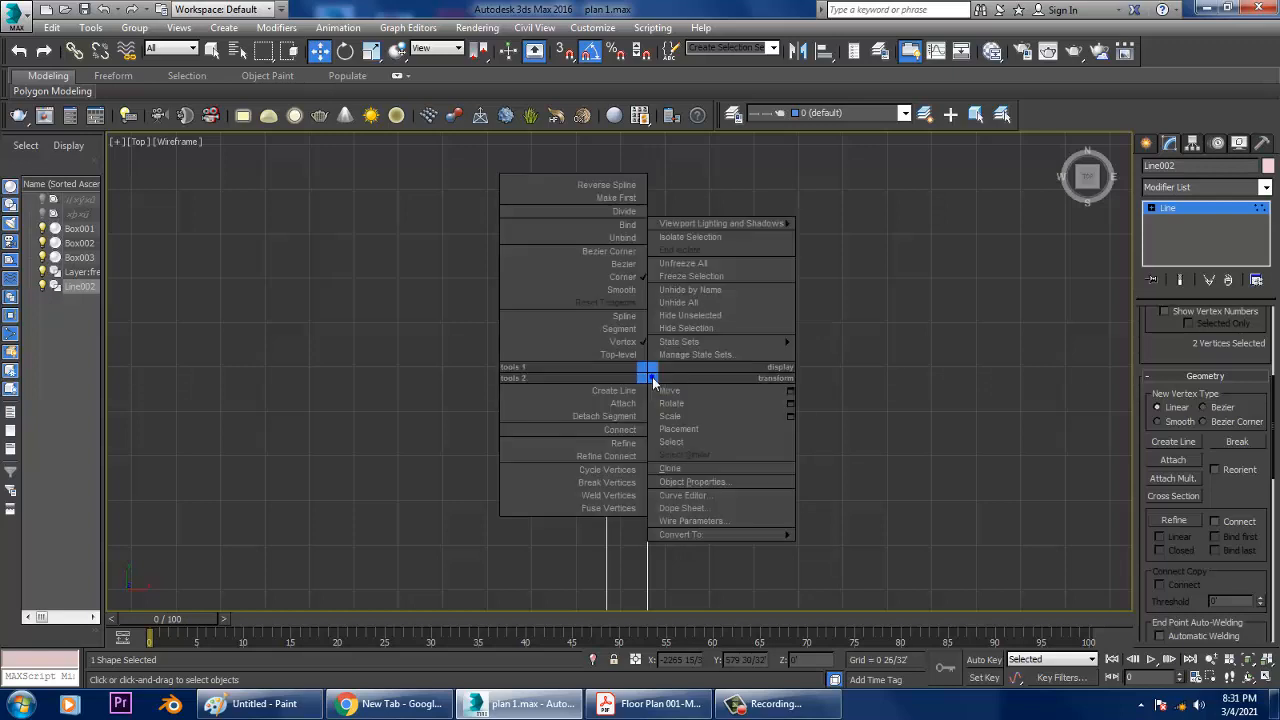
click(623, 507)
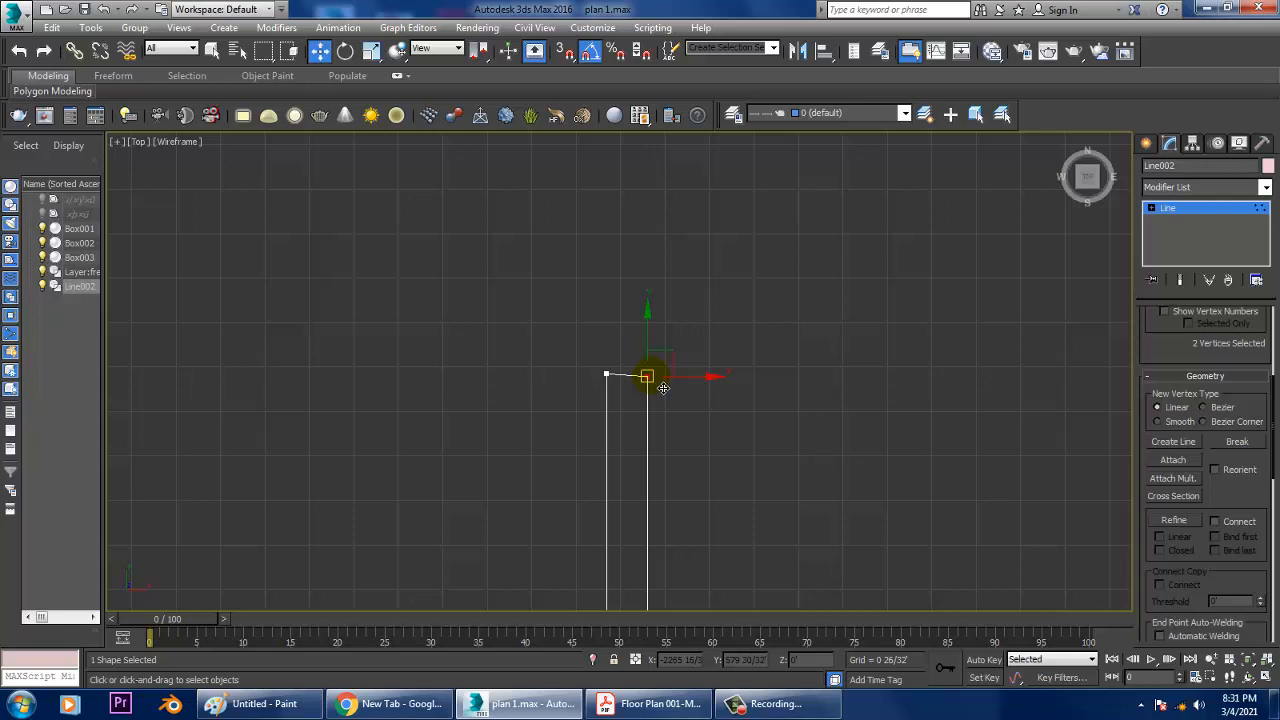
right_click(663, 388)
click(623, 489)
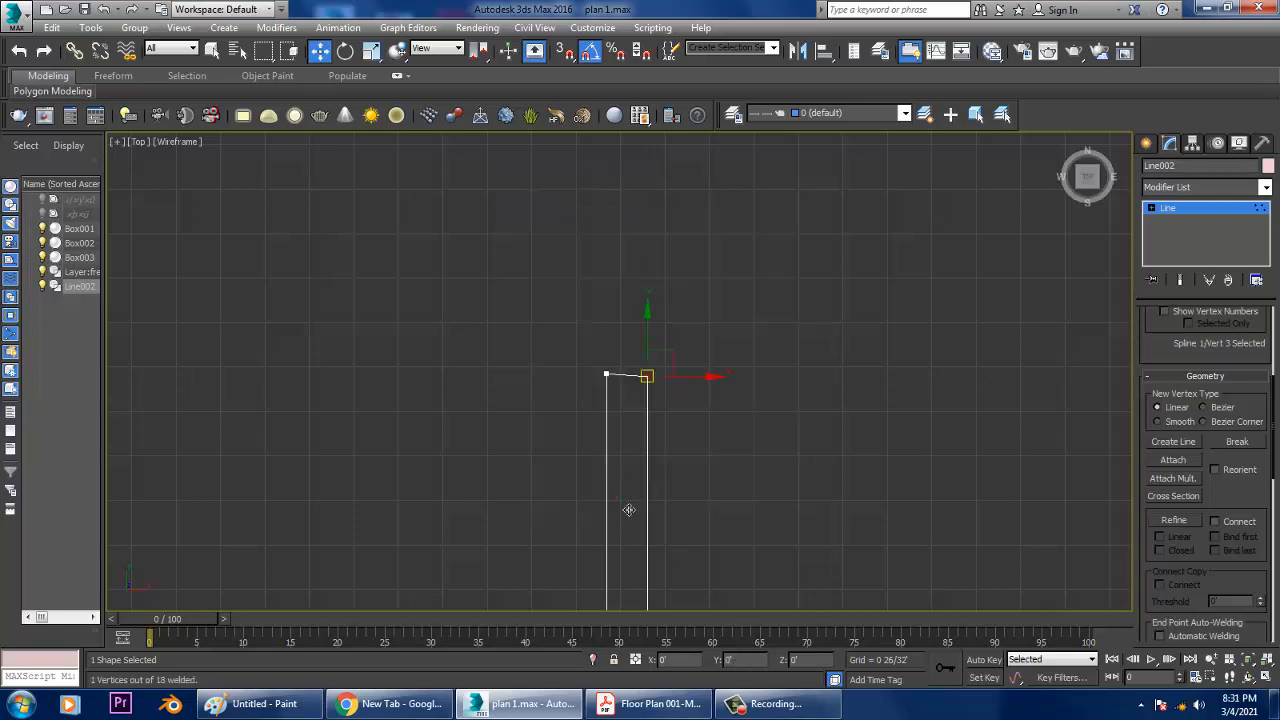
Step: Move the welded northeast vertex up level with its west neighbour at Y 580' and convert it to a Corner vertex
scroll(648, 395, up, 3)
drag(672, 373, 675, 390)
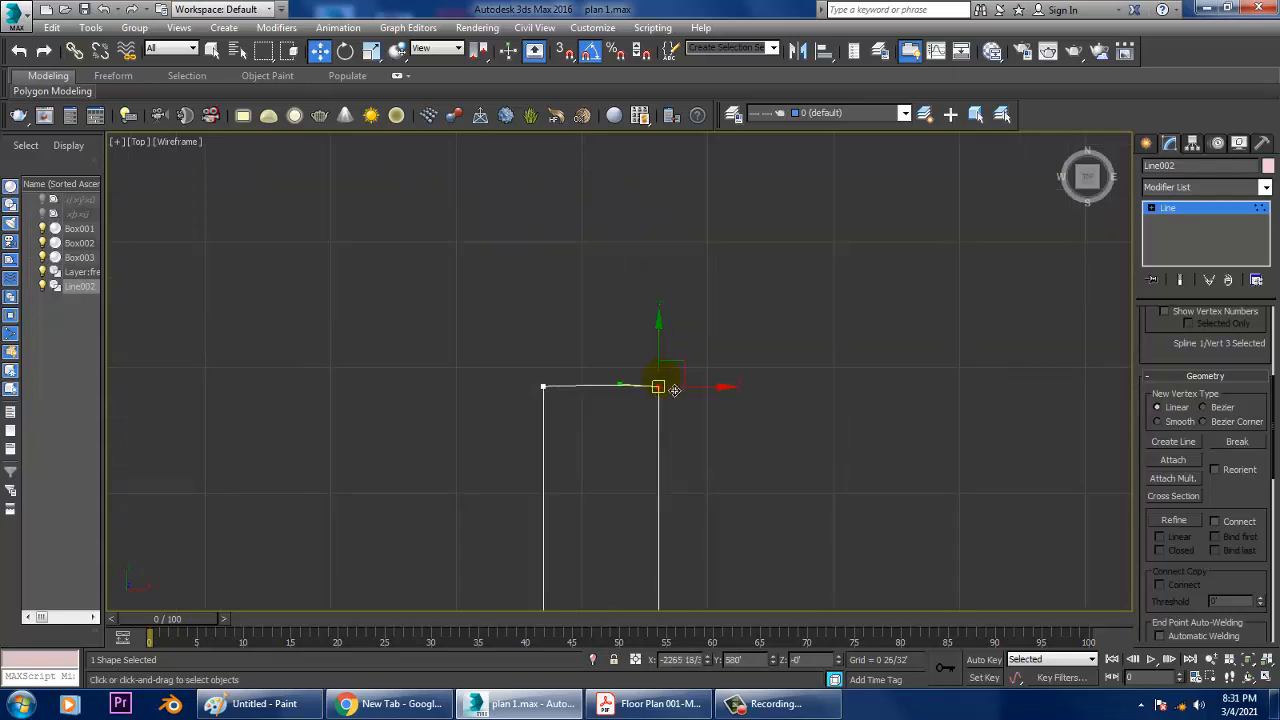
right_click(656, 387)
click(635, 286)
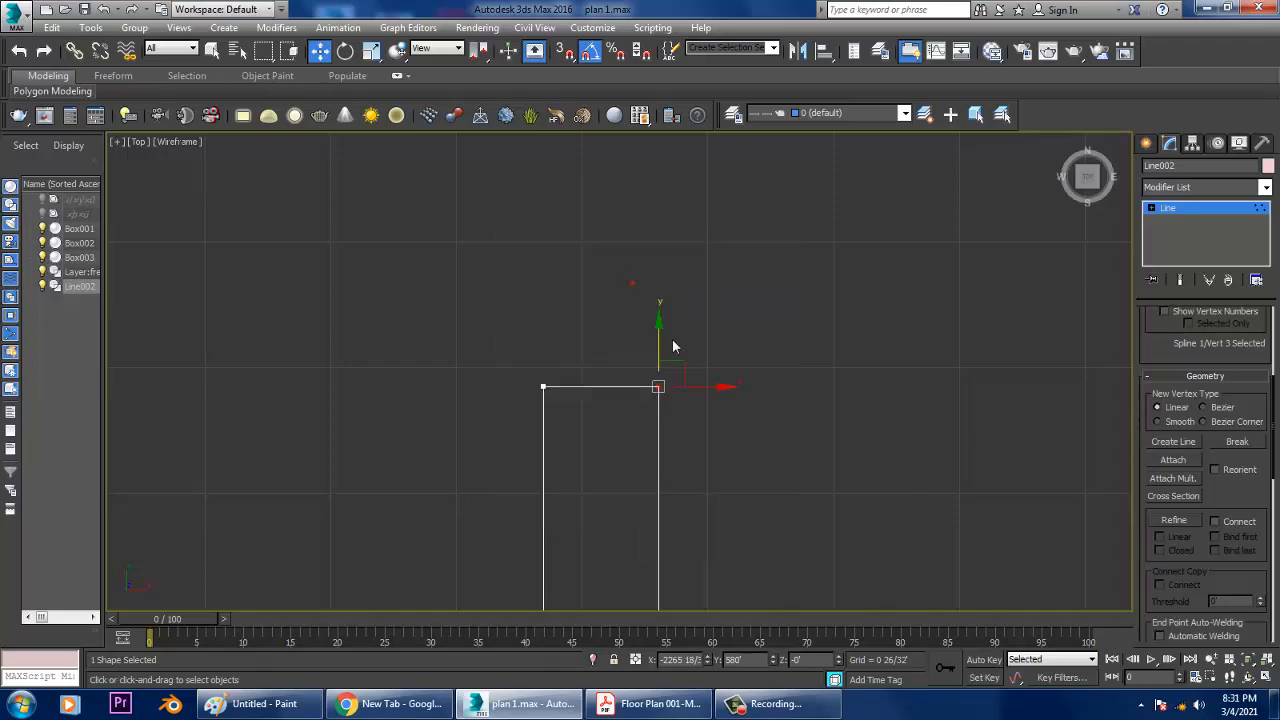
Step: Try to fuse the vertices at the southeast corner of the outer wall outline
middle_drag(712, 606, 681, 357)
scroll(657, 416, down, 8)
middle_drag(692, 413, 651, 246)
middle_drag(635, 489, 634, 389)
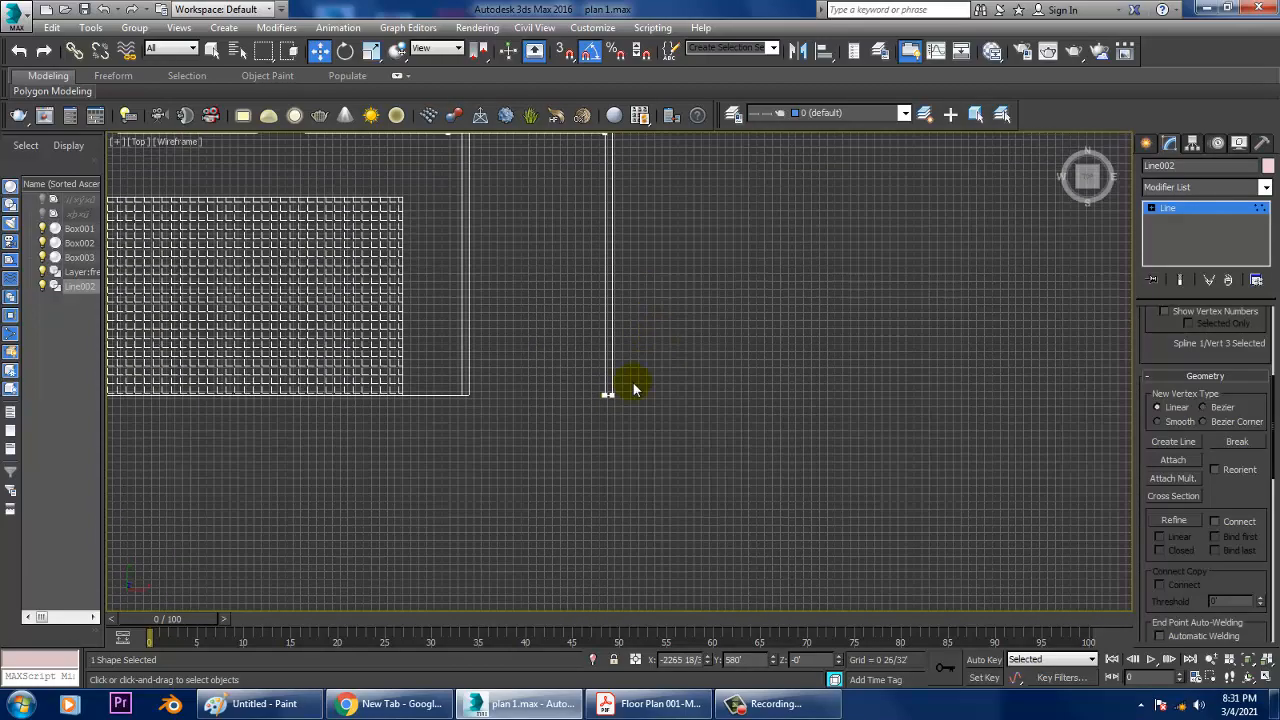
scroll(634, 389, up, 5)
middle_drag(560, 440, 632, 373)
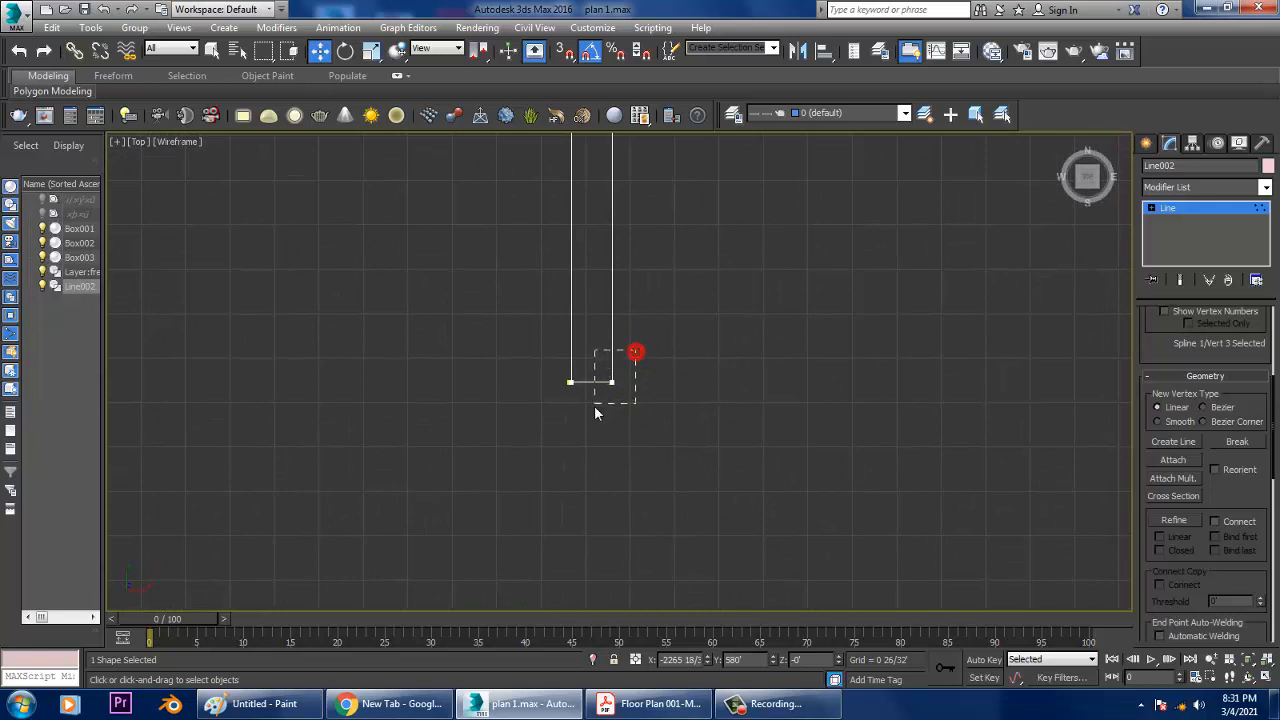
drag(594, 413, 596, 410)
scroll(605, 395, up, 2)
right_click(605, 367)
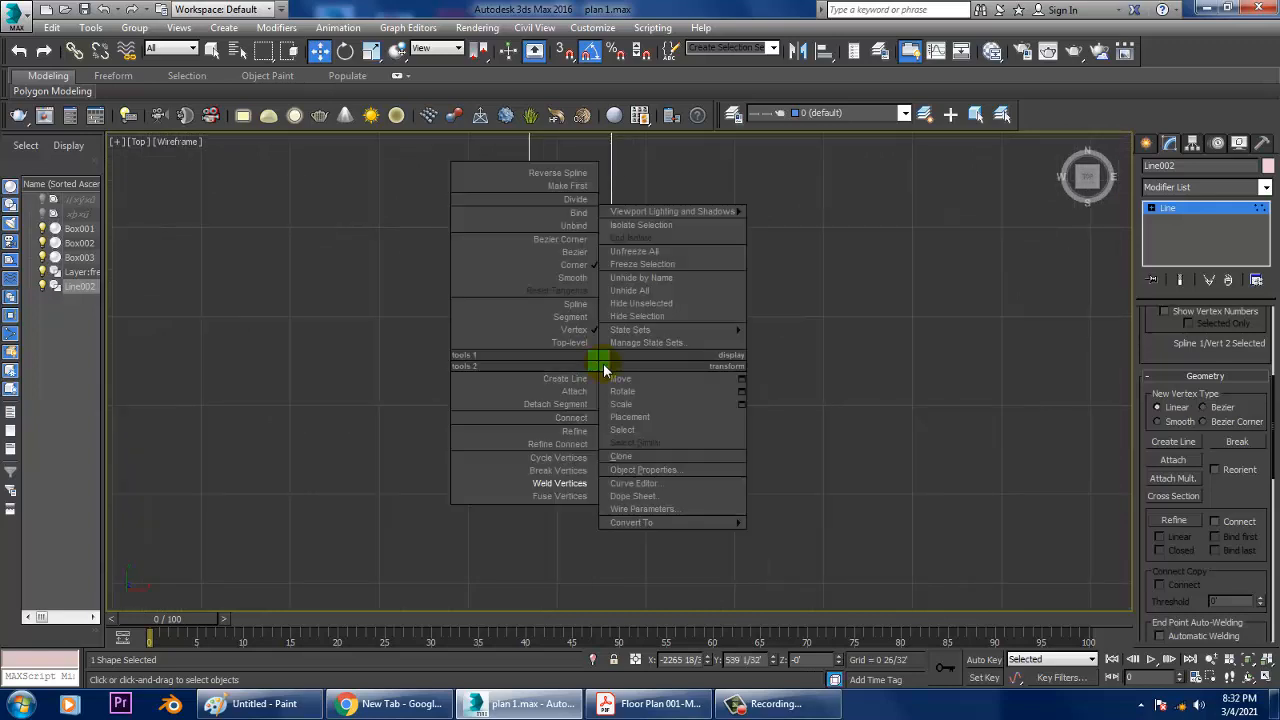
click(586, 500)
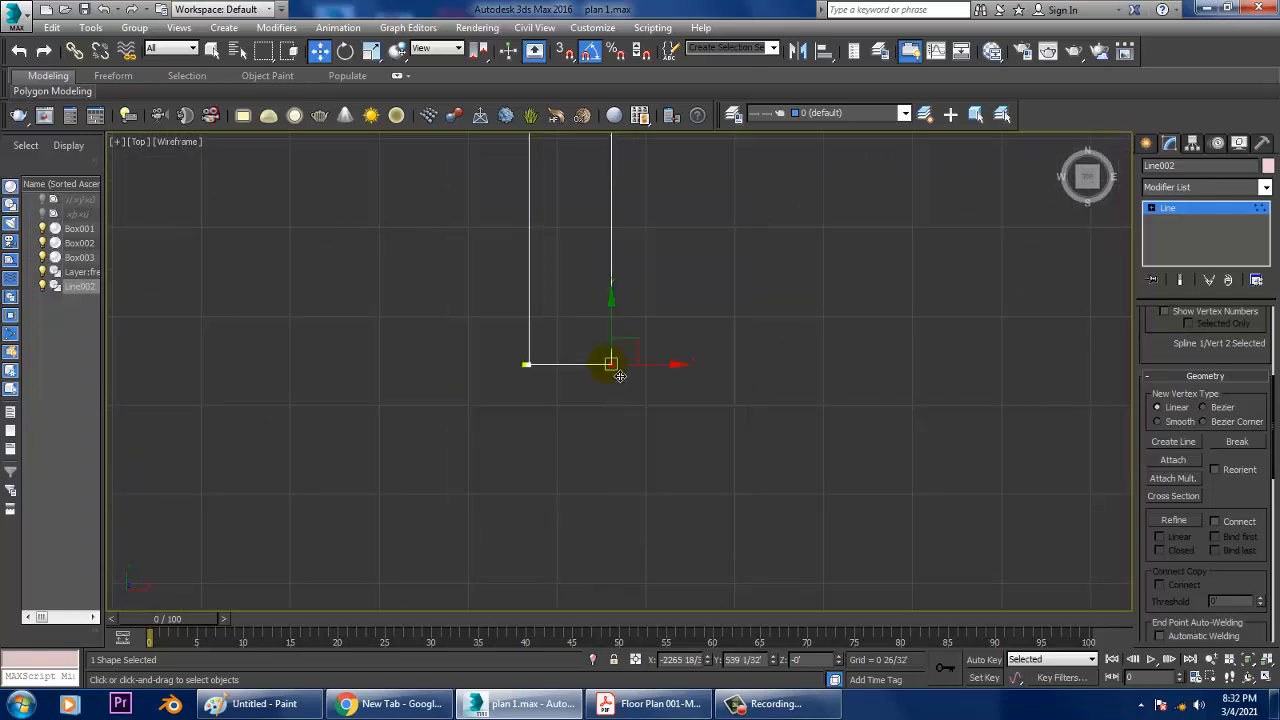
Step: Fuse and weld the two overlapping vertices at the southwest corner of the outer wall's south end
drag(521, 357, 546, 372)
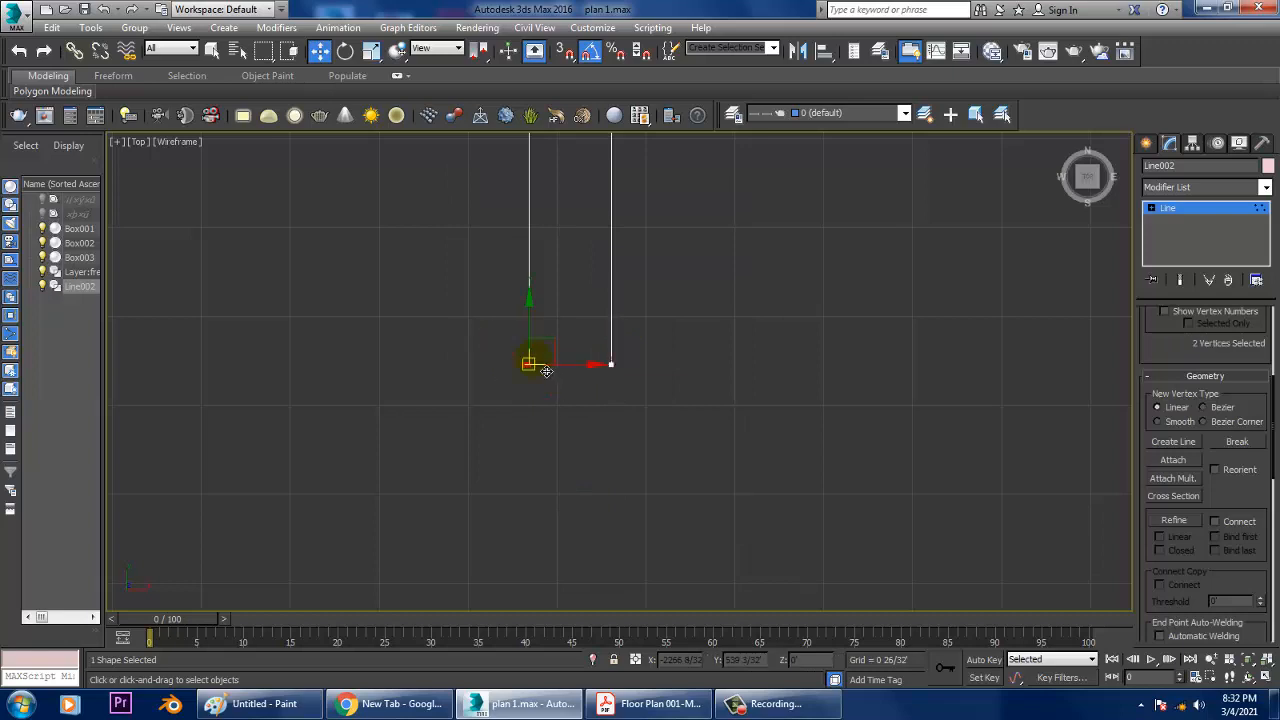
right_click(546, 371)
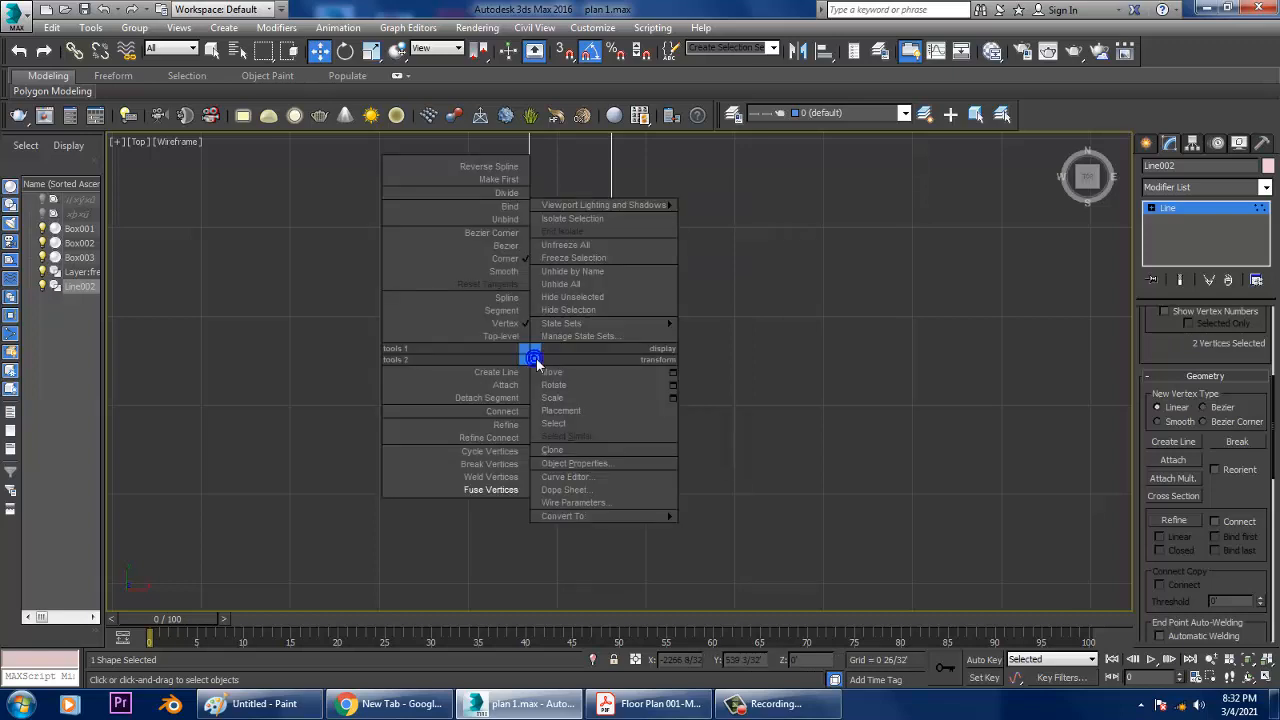
click(500, 489)
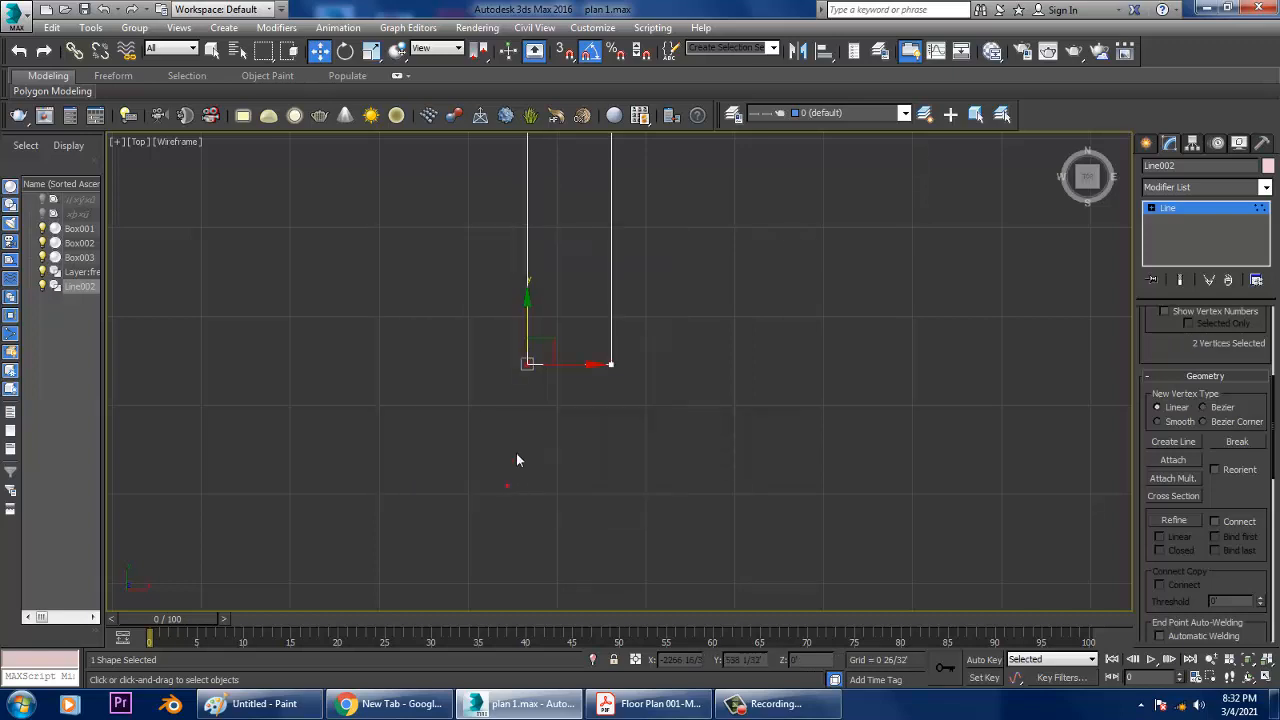
right_click(540, 374)
click(497, 481)
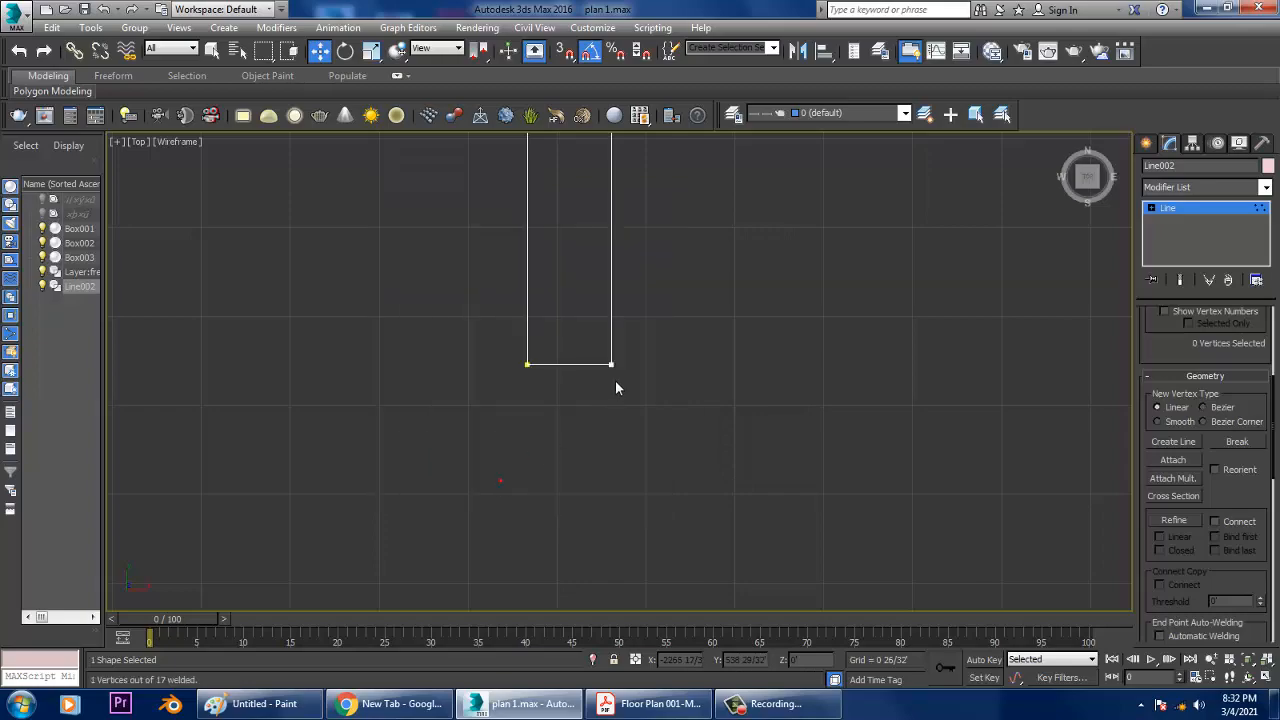
Step: Leave vertex editing and move the joined wall outline about 14 26/32' west, back onto its place in the floor plan
scroll(615, 388, down, 8)
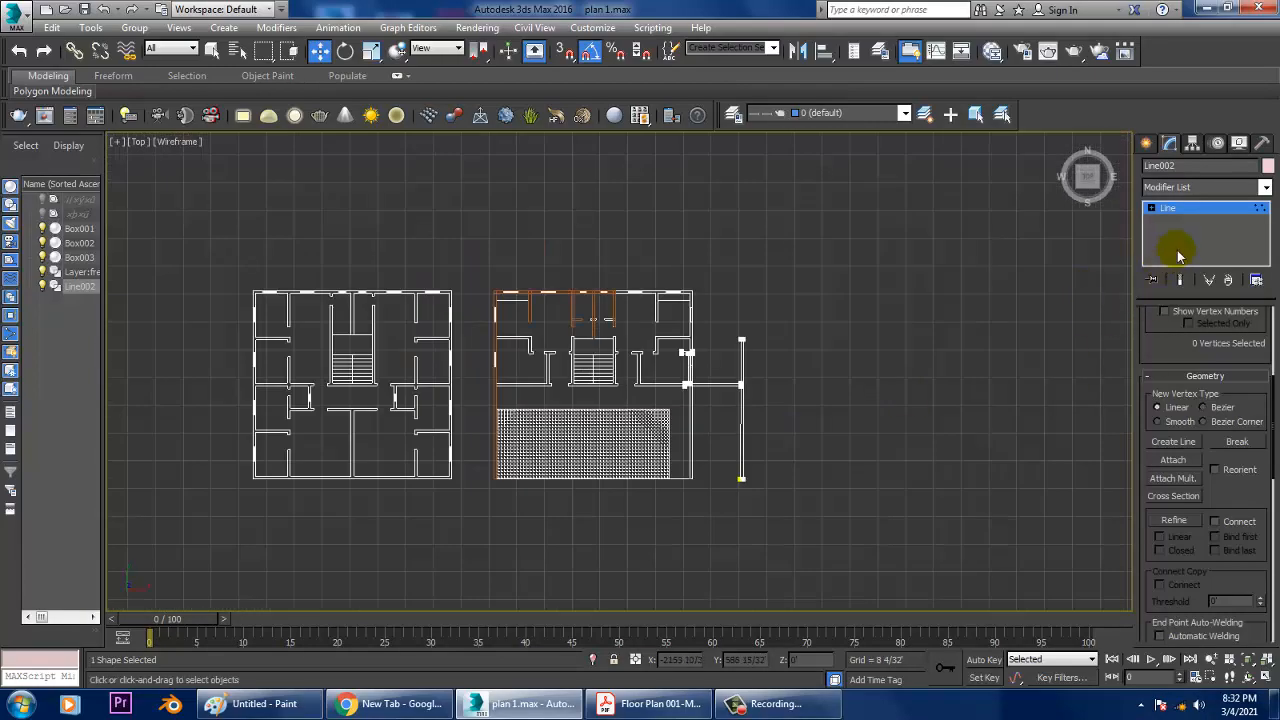
click(1190, 207)
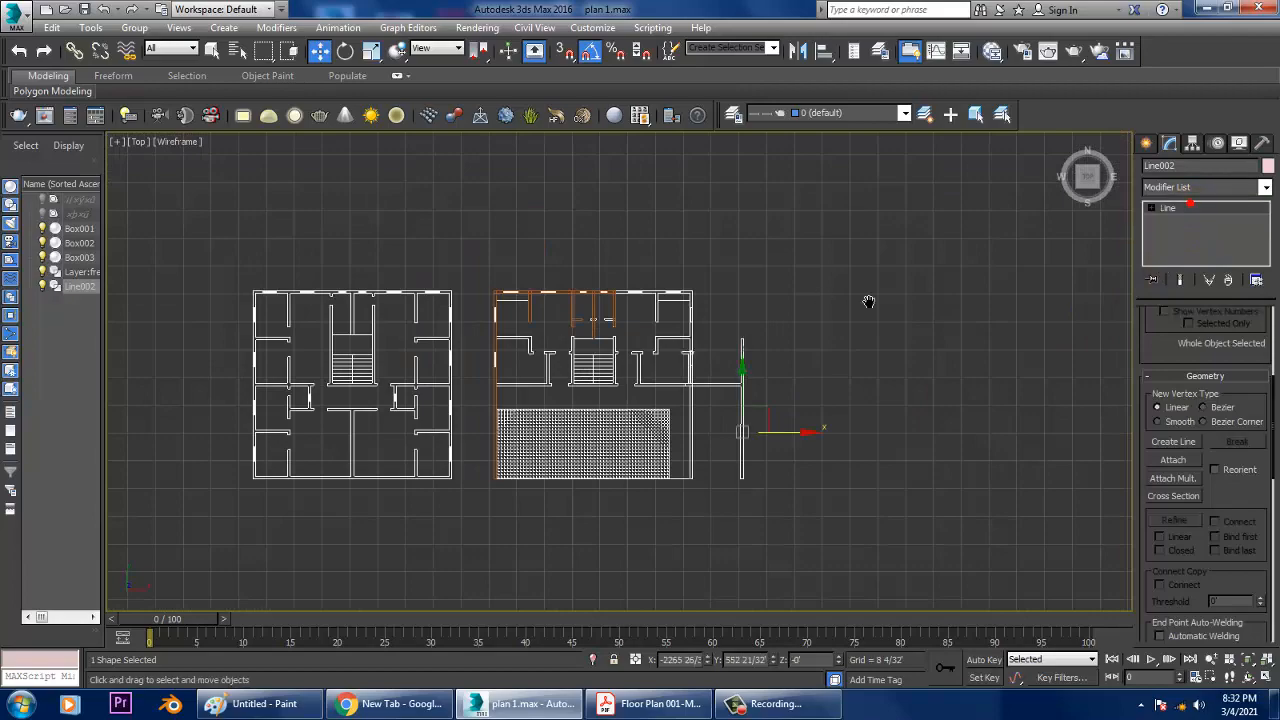
scroll(829, 450, up, 6)
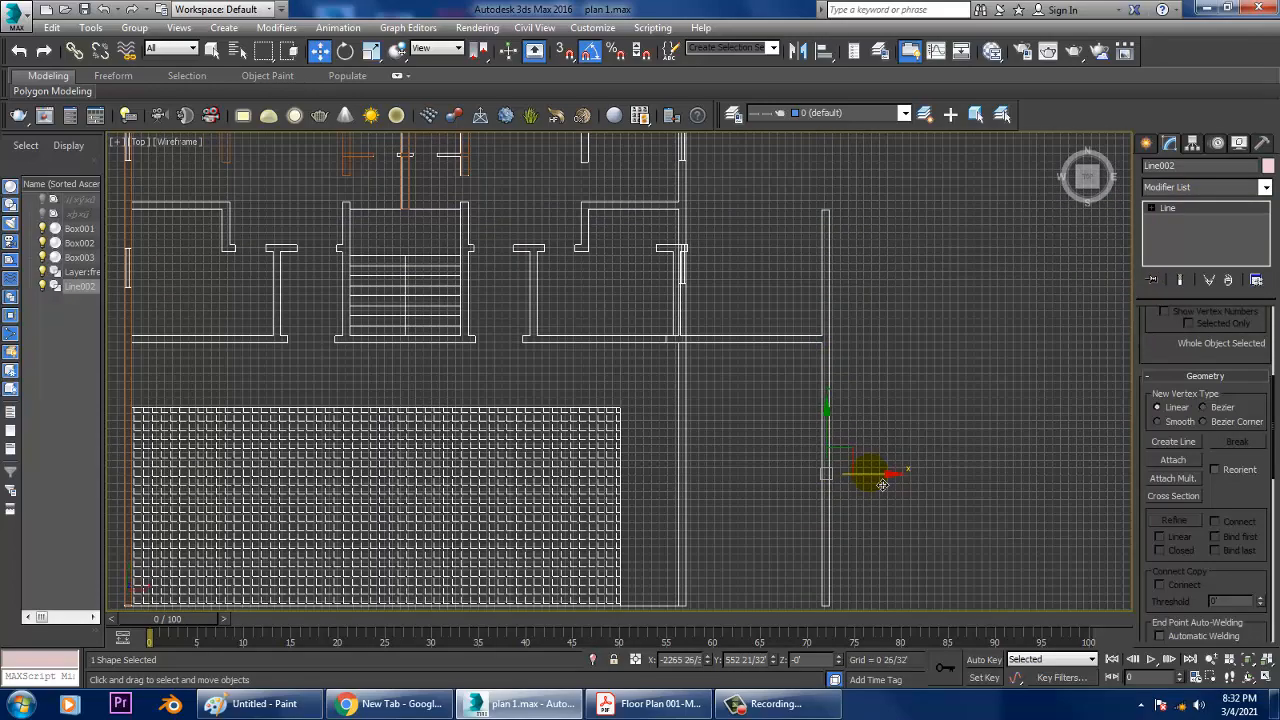
drag(882, 485, 739, 478)
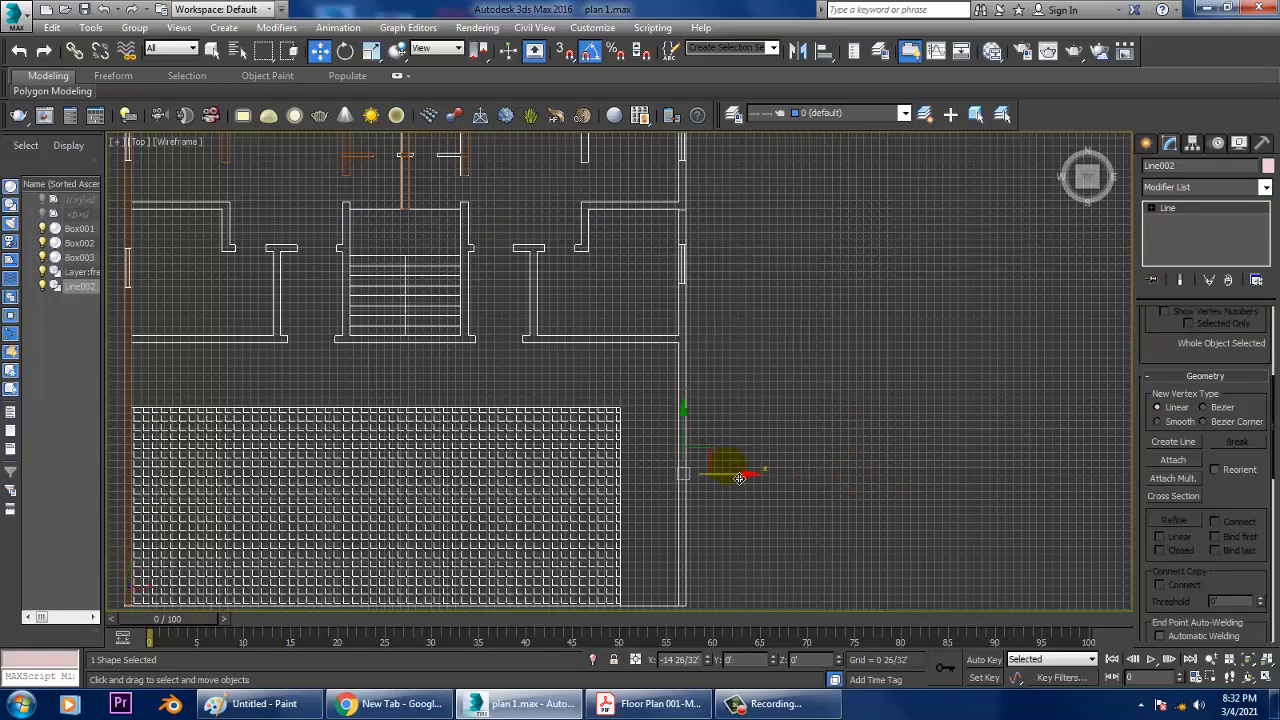
Step: Apply an Extrude modifier to the joined east wall outline with an amount of 10'
key(alt+w)
right_click(920, 503)
key(alt+w)
alt+middle_drag(920, 508, 960, 508)
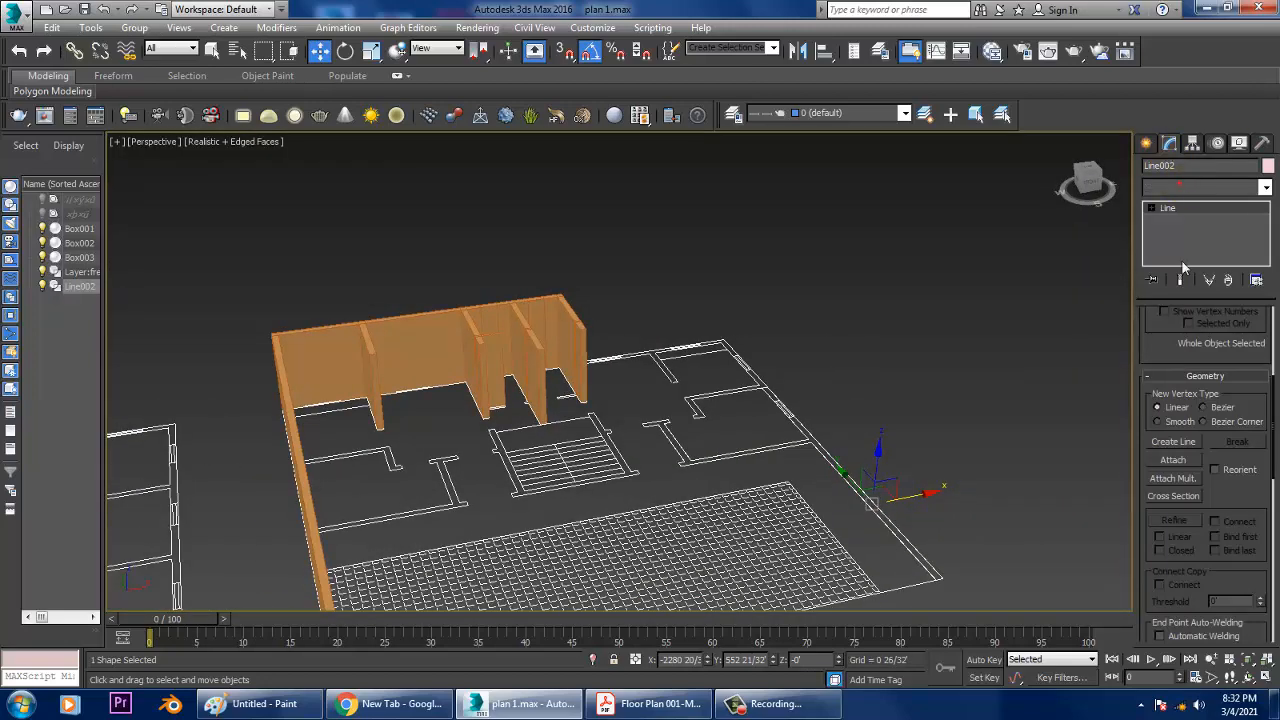
click(1205, 187)
scroll(1190, 342, down, 2)
scroll(1190, 342, down, 5)
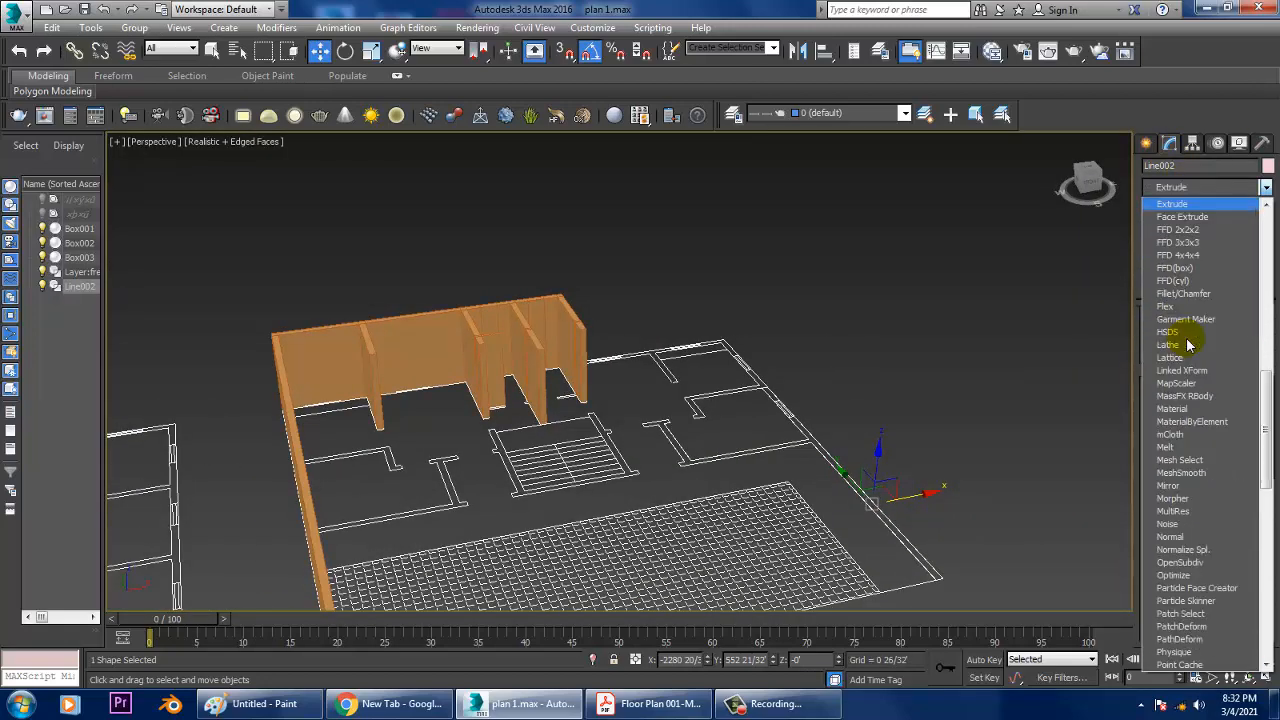
click(1185, 205)
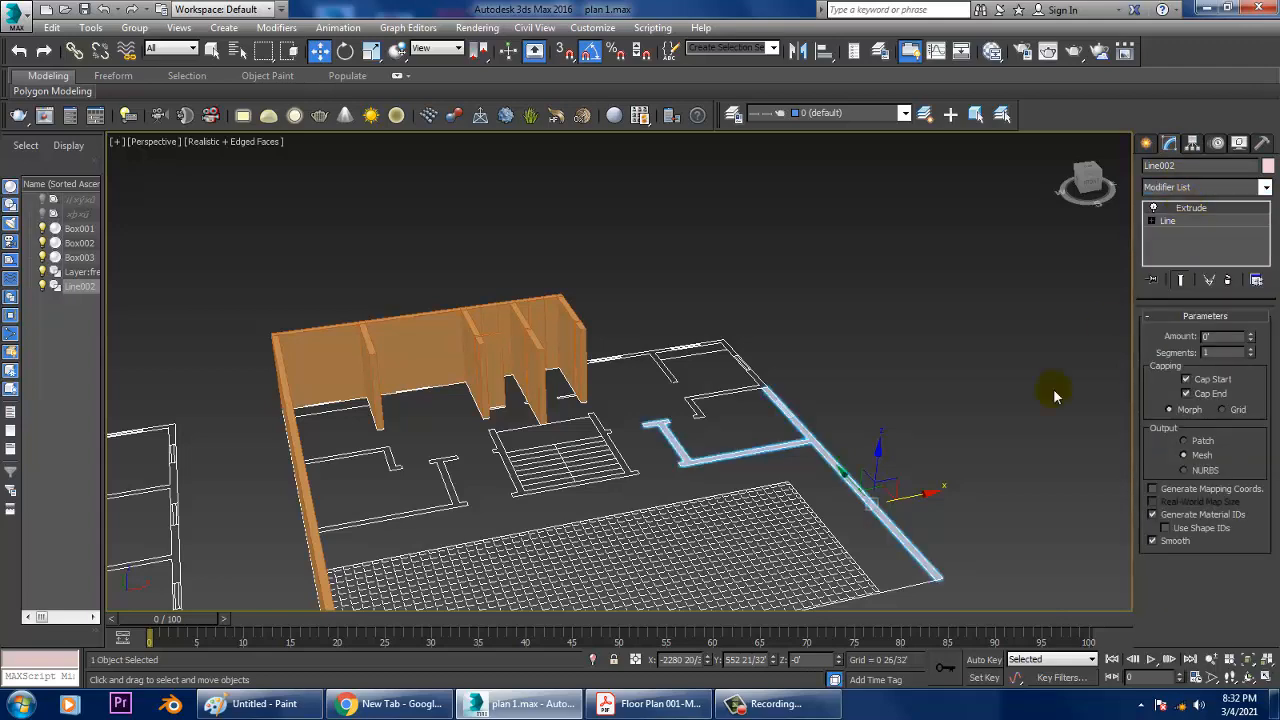
middle_drag(1035, 403, 978, 376)
text(10)
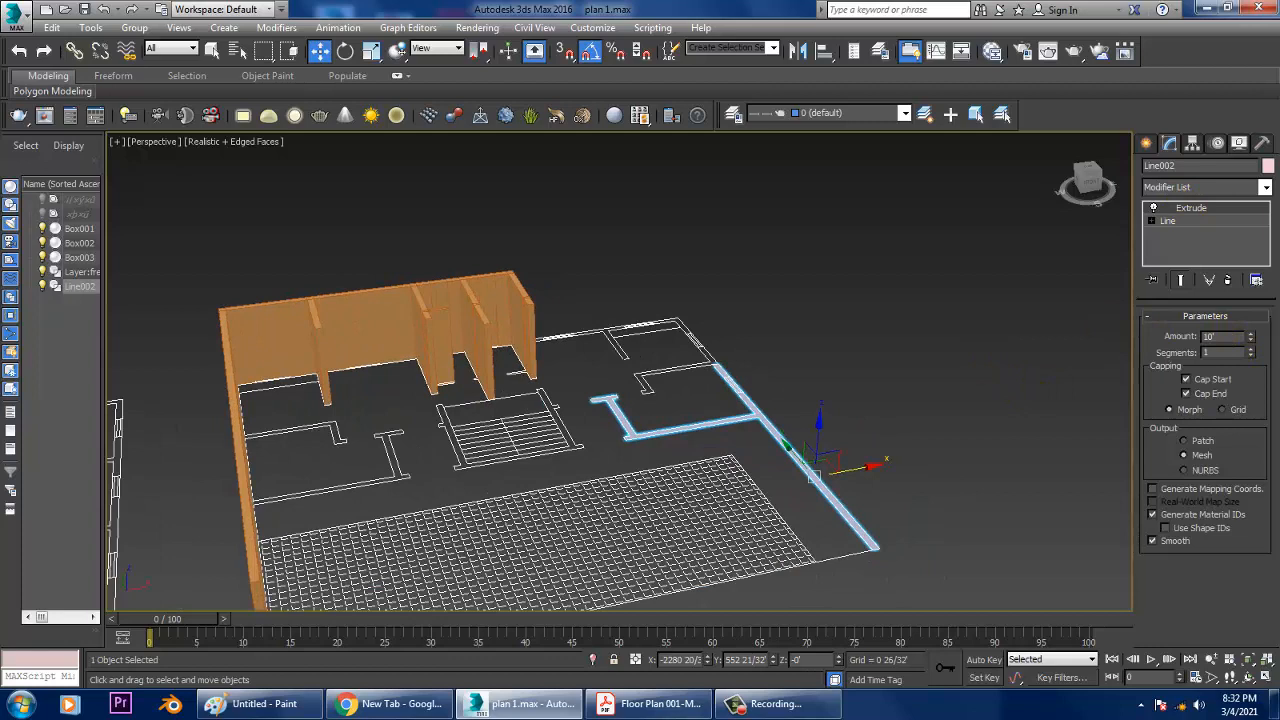
key(Return)
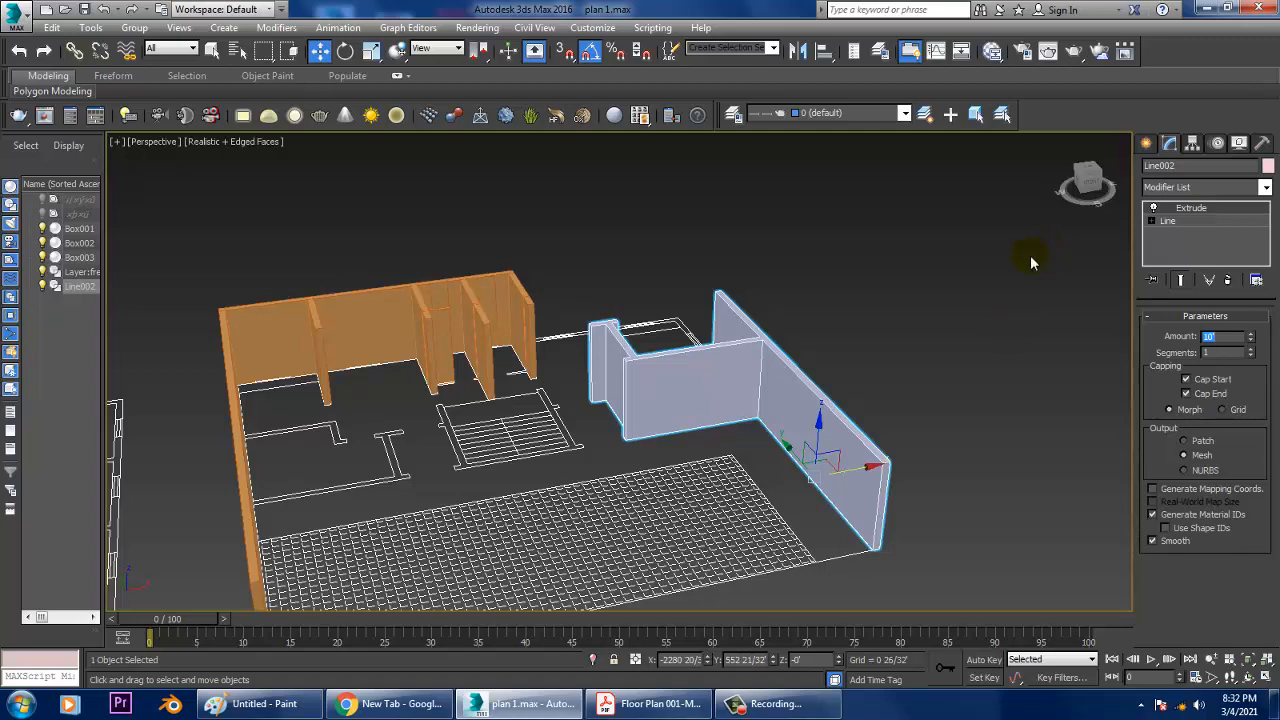
Step: Convert the extruded east wall to an Editable Poly
mouse_move(875, 418)
alt+middle_down()
mouse_move(591, 400)
mouse_move(651, 400)
mouse_move(700, 423)
mouse_move(775, 532)
mouse_move(737, 514)
mouse_move(869, 408)
alt+middle_up()
alt+middle_drag(885, 470, 603, 449)
key(alt+w)
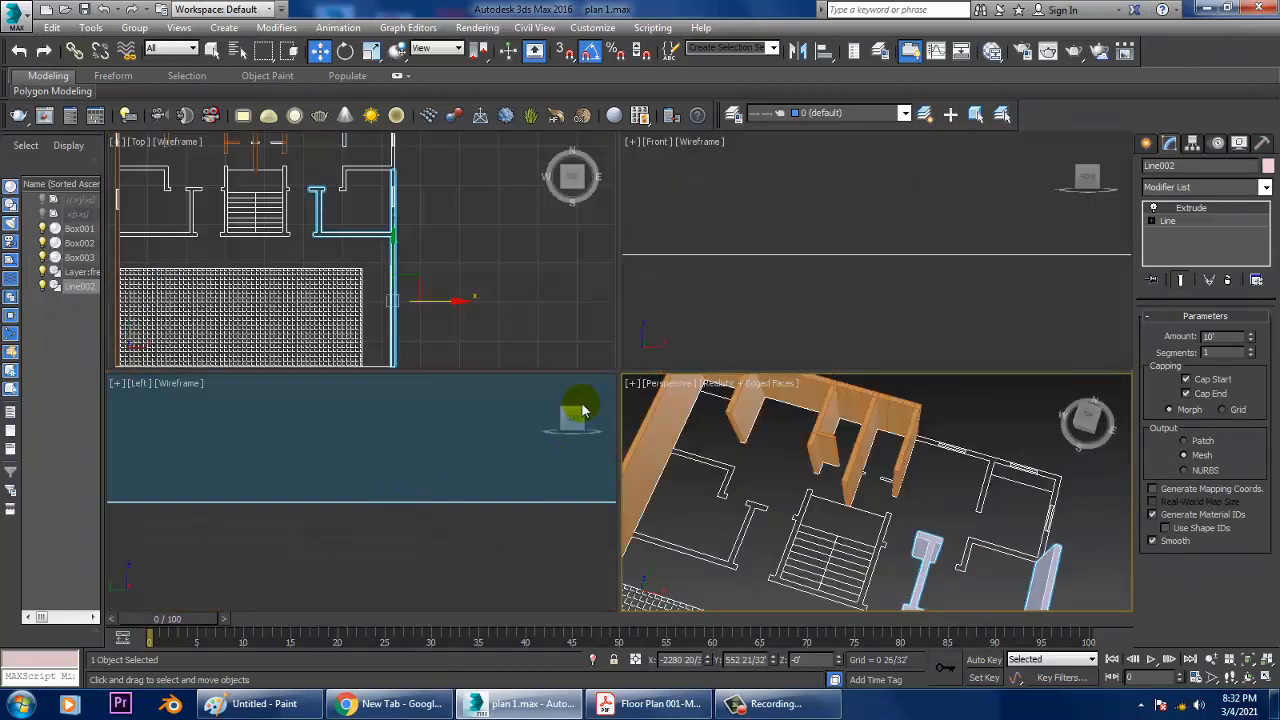
middle_drag(434, 280, 464, 380)
key(alt+w)
scroll(578, 398, up, 8)
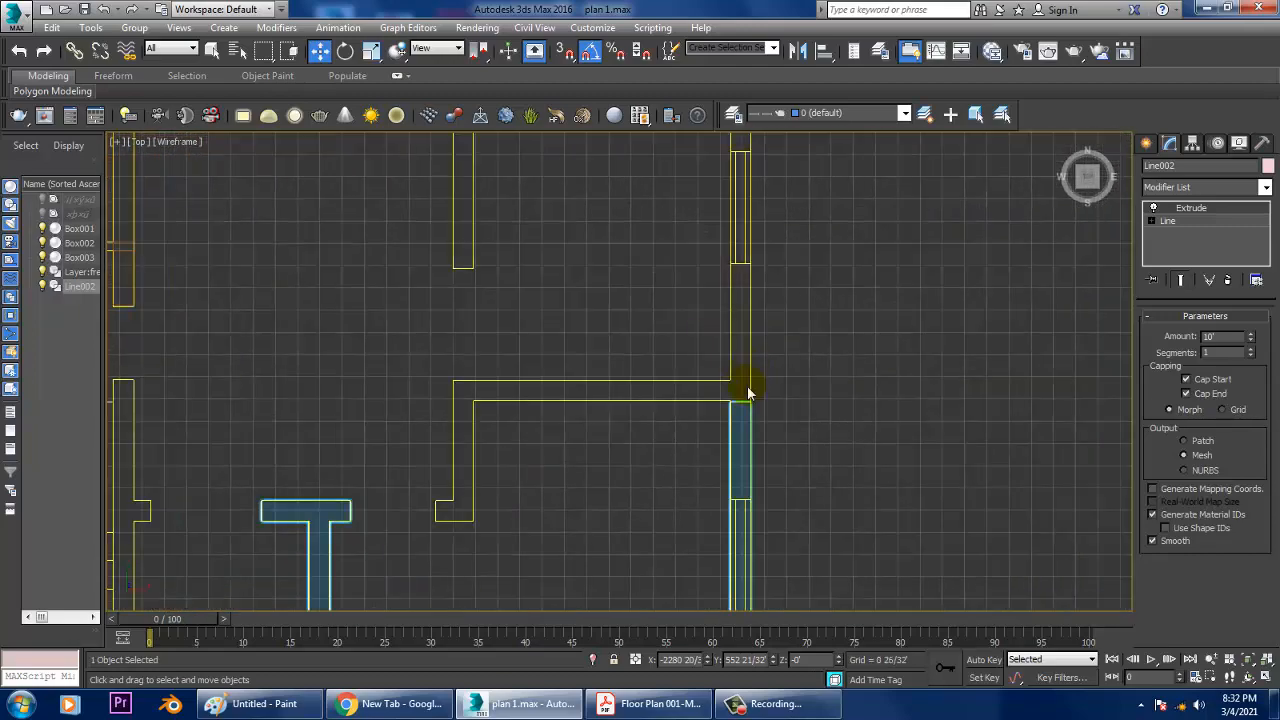
scroll(749, 386, up, 2)
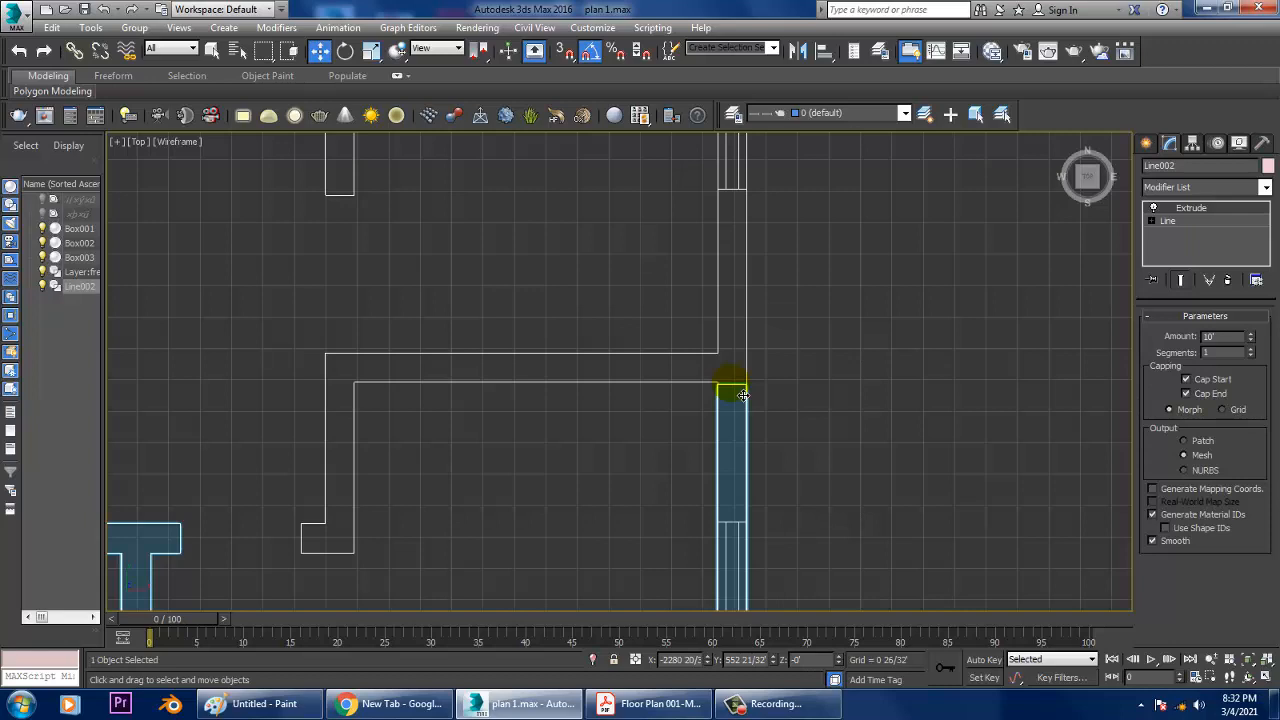
right_click(743, 395)
click(956, 567)
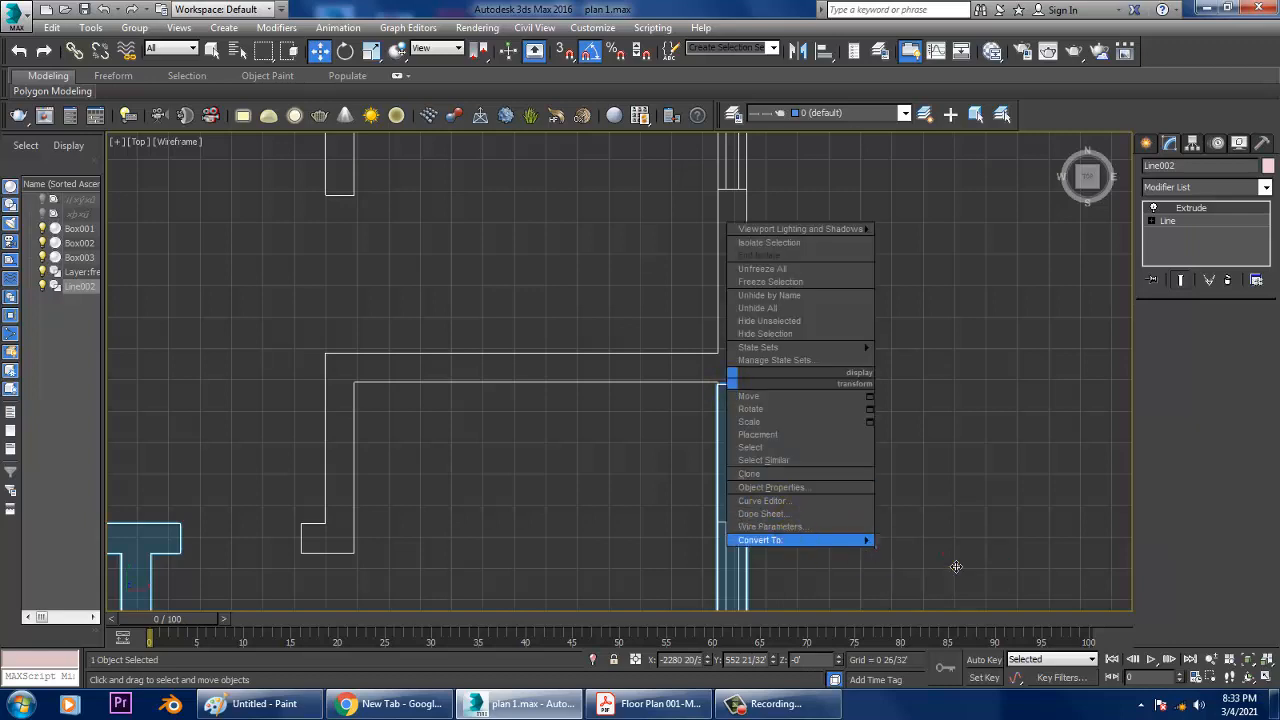
Step: Extrude the polygon at the east wall's north end by 0 26/32' and align it with the plan's cross-wall line
click(1221, 335)
drag(628, 469, 853, 588)
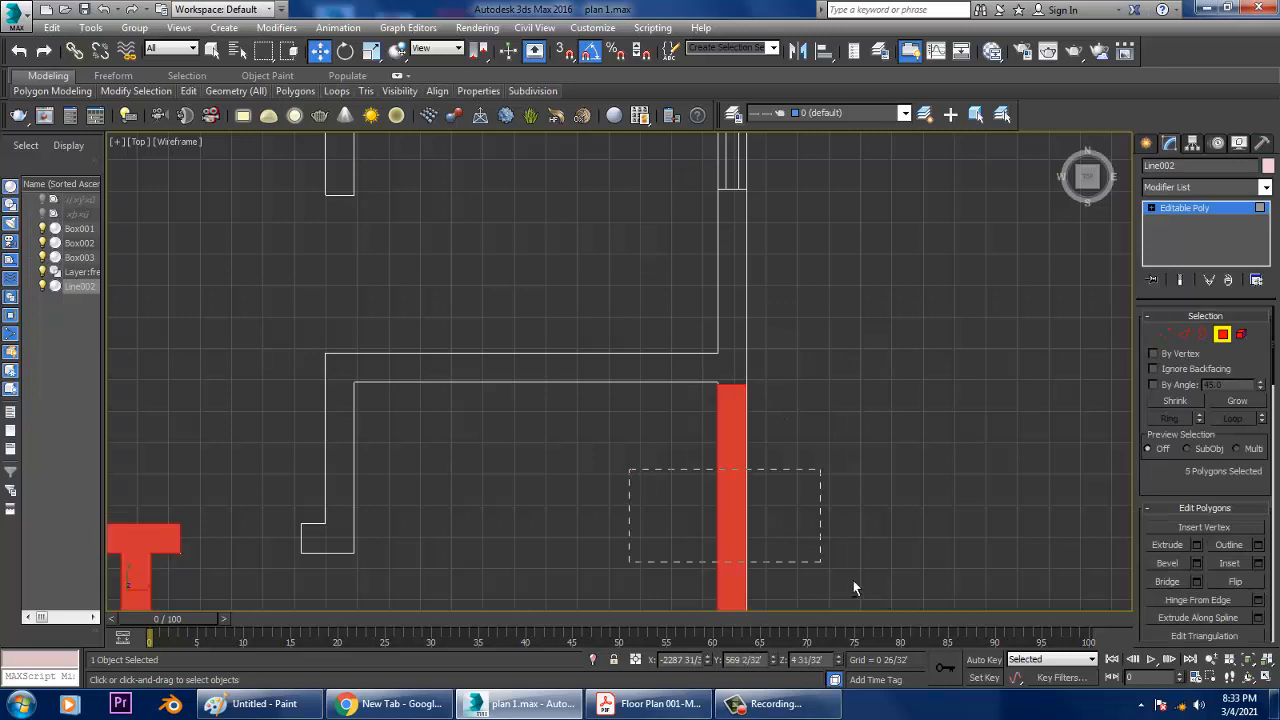
click(745, 388)
middle_drag(747, 390, 759, 346)
middle_drag(885, 336, 916, 368)
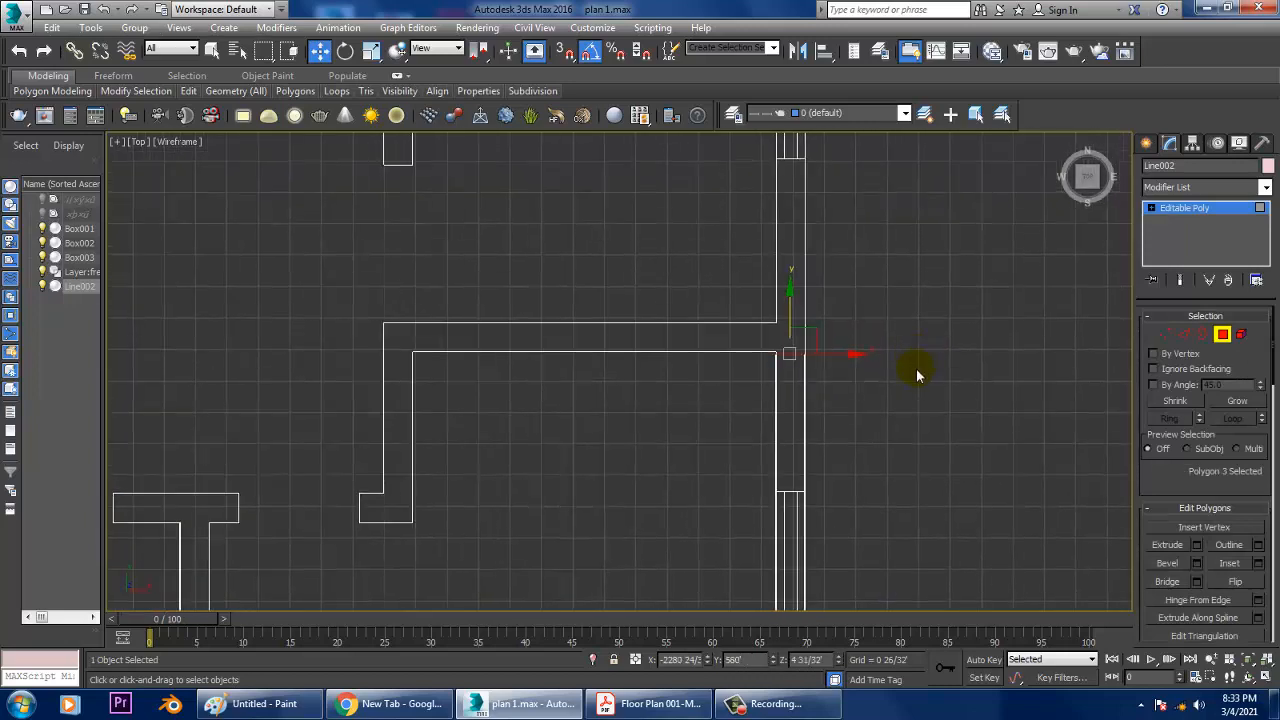
scroll(916, 368, up, 3)
click(1195, 545)
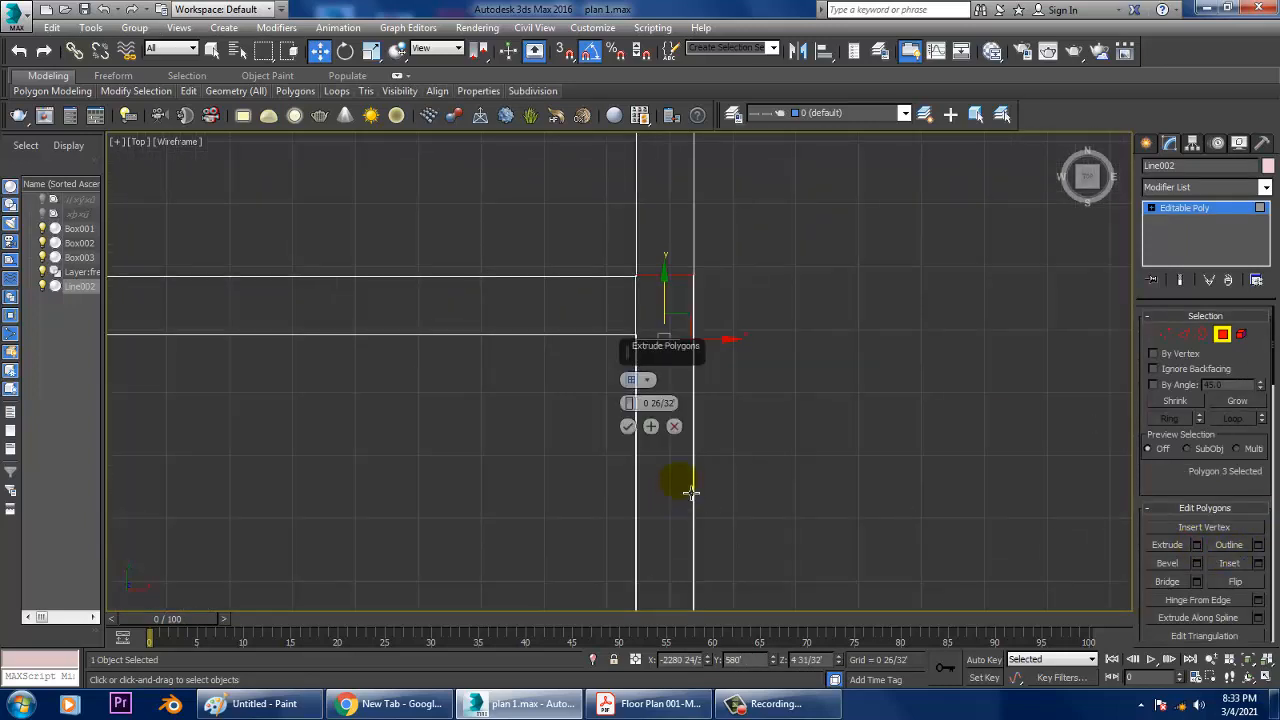
click(628, 426)
middle_drag(685, 363, 709, 391)
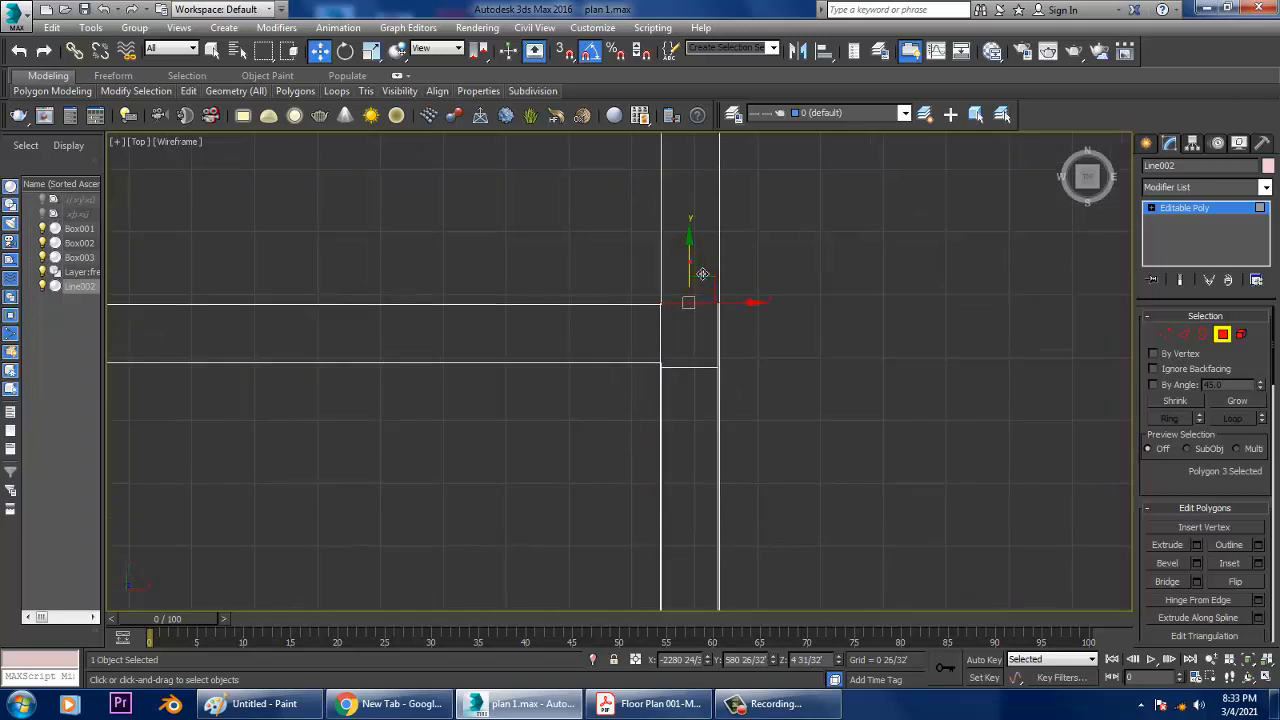
drag(703, 274, 704, 275)
Step: Move the four vertices where the new segment begins north to about Y 580 1/32', level with the cross wall's south line
key(1)
drag(593, 457, 742, 347)
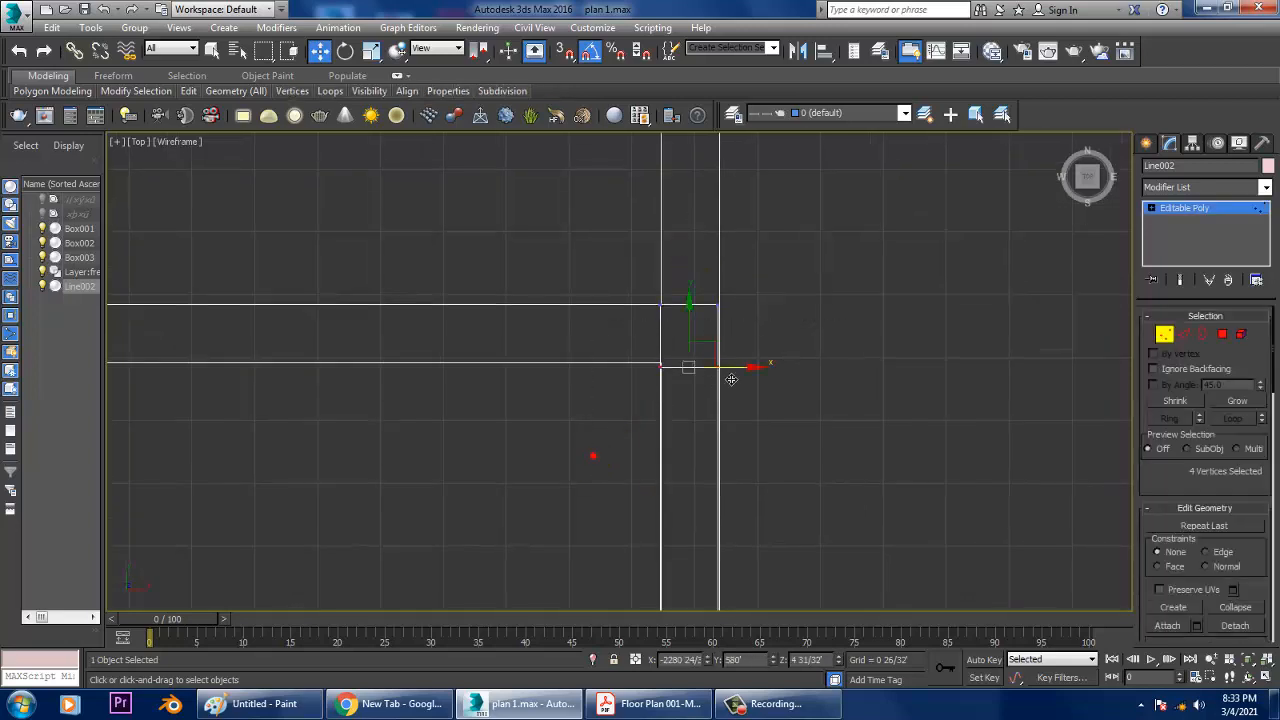
scroll(720, 368, up, 3)
mouse_move(659, 326)
mouse_down()
mouse_move(662, 315)
mouse_move(678, 329)
mouse_up()
scroll(682, 332, down, 6)
middle_drag(866, 282, 901, 379)
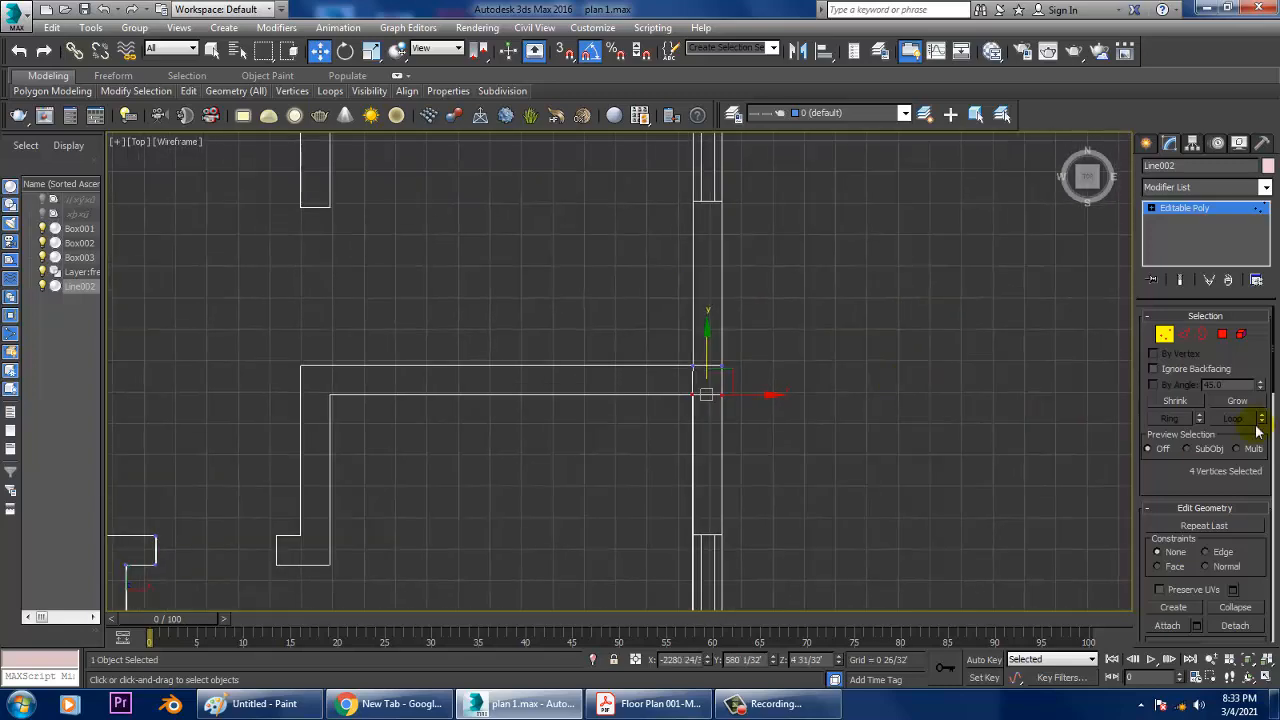
Step: Extrude the west-facing polygon of the new end segment about 5 13/32' west along the cross wall
click(1222, 334)
click(686, 442)
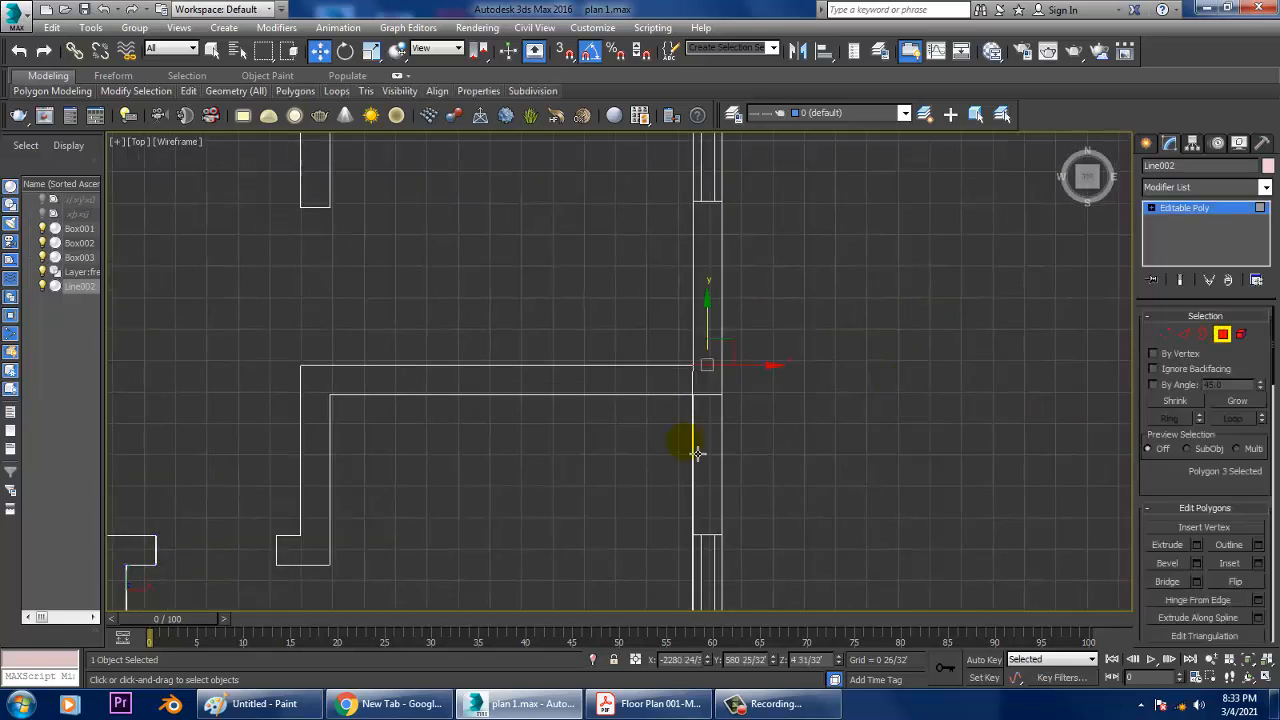
key(alt+w)
middle_click(957, 470)
key(alt+w)
key(alt+w)
middle_drag(507, 325, 471, 319)
key(alt+w)
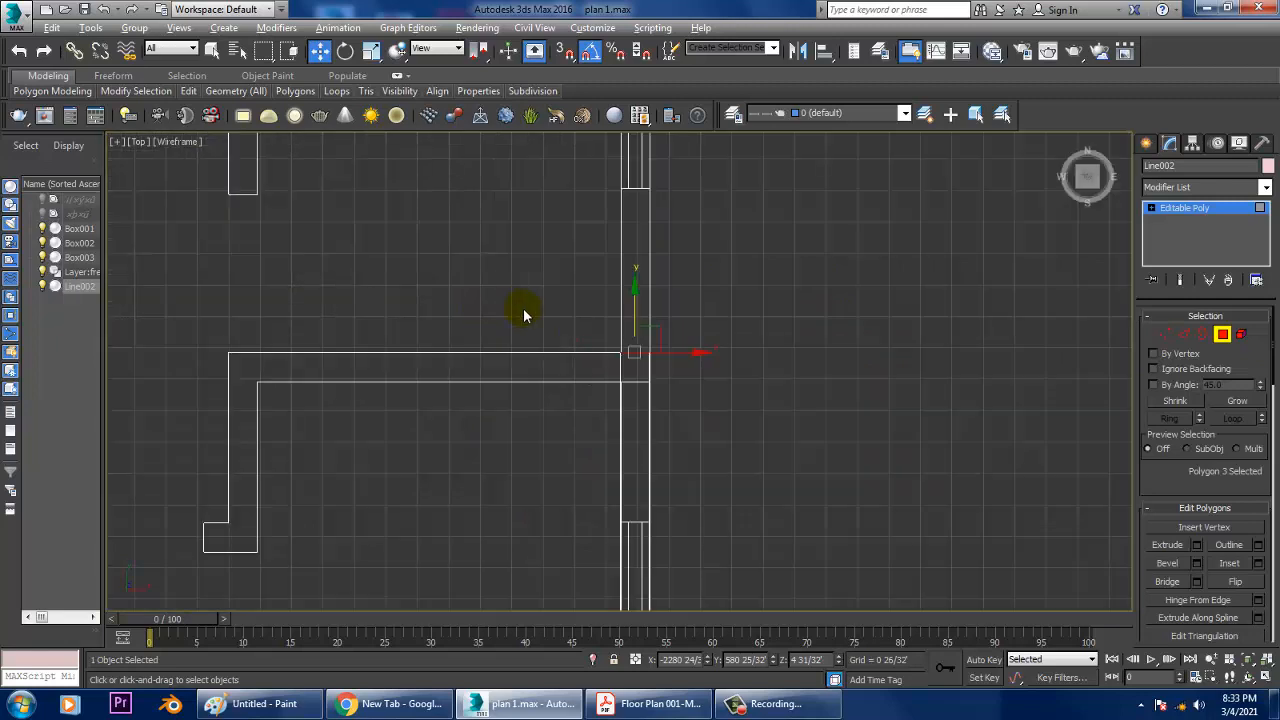
scroll(596, 357, up, 3)
click(653, 391)
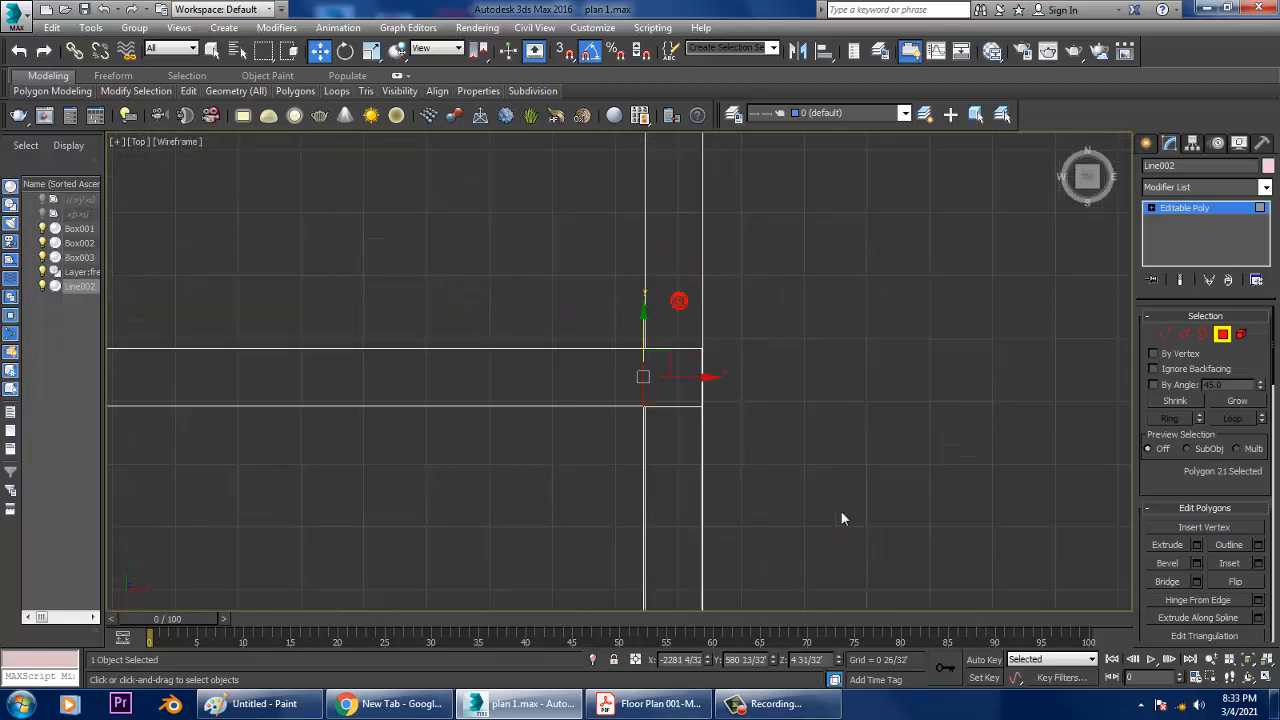
click(1197, 544)
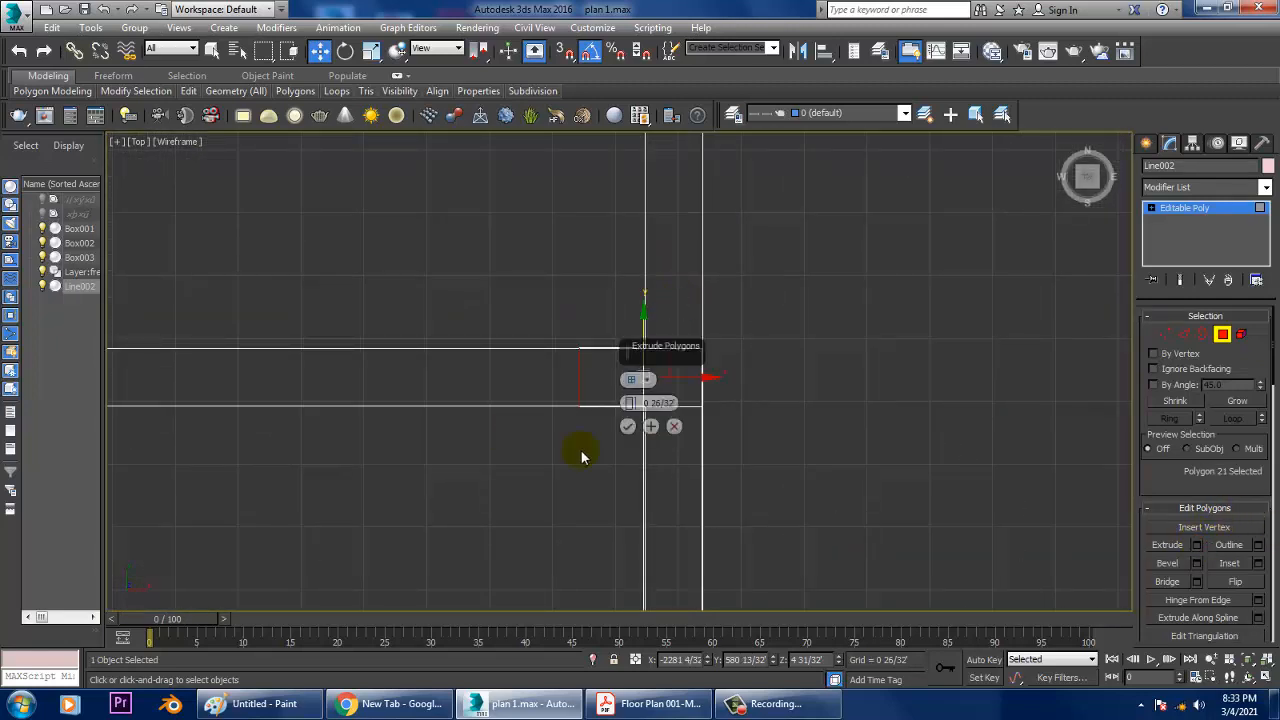
drag(630, 403, 565, 308)
click(626, 426)
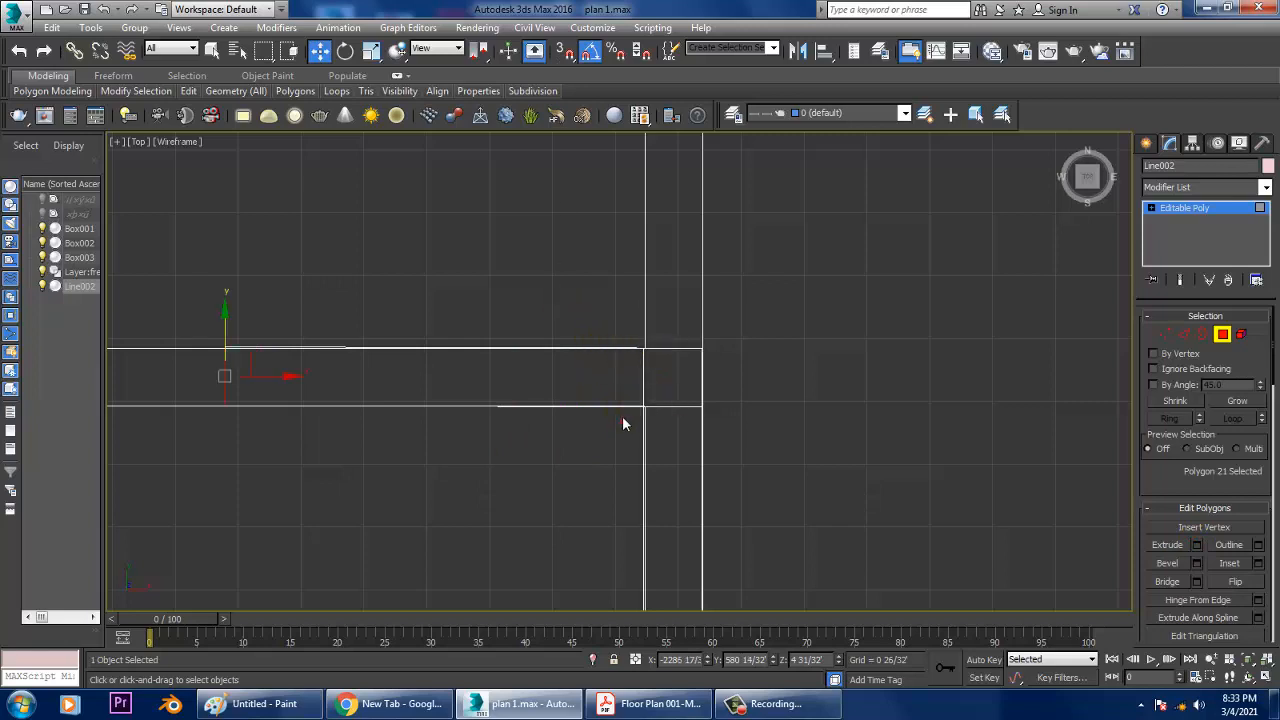
Step: Move the cross wall's end polygon farther west to the inner corner in the floor plan
scroll(624, 422, down, 3)
middle_drag(624, 422, 857, 425)
scroll(765, 415, up, 3)
drag(778, 481, 481, 486)
scroll(500, 478, down, 2)
middle_drag(638, 446, 421, 451)
Step: Flatten the six vertices along the cross wall's north edge by scaling them in Y
key(1)
middle_drag(252, 449, 364, 438)
drag(1062, 490, 1062, 490)
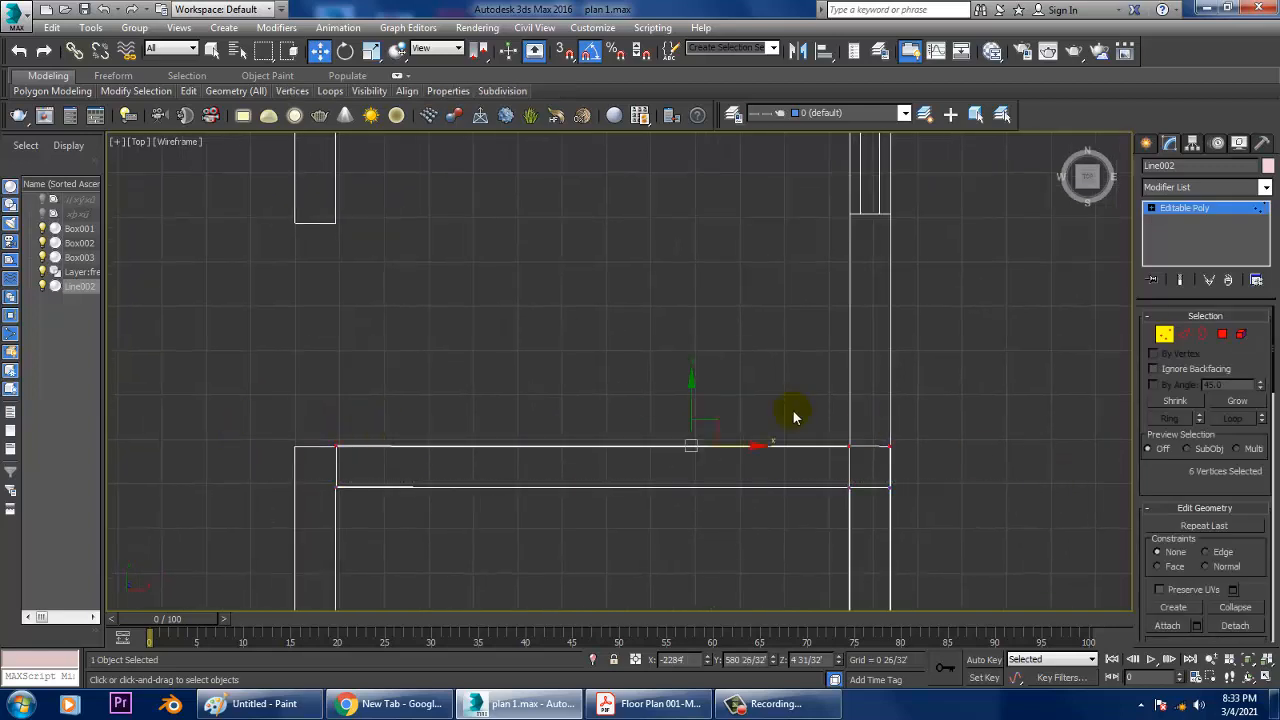
key(r)
drag(700, 382, 705, 665)
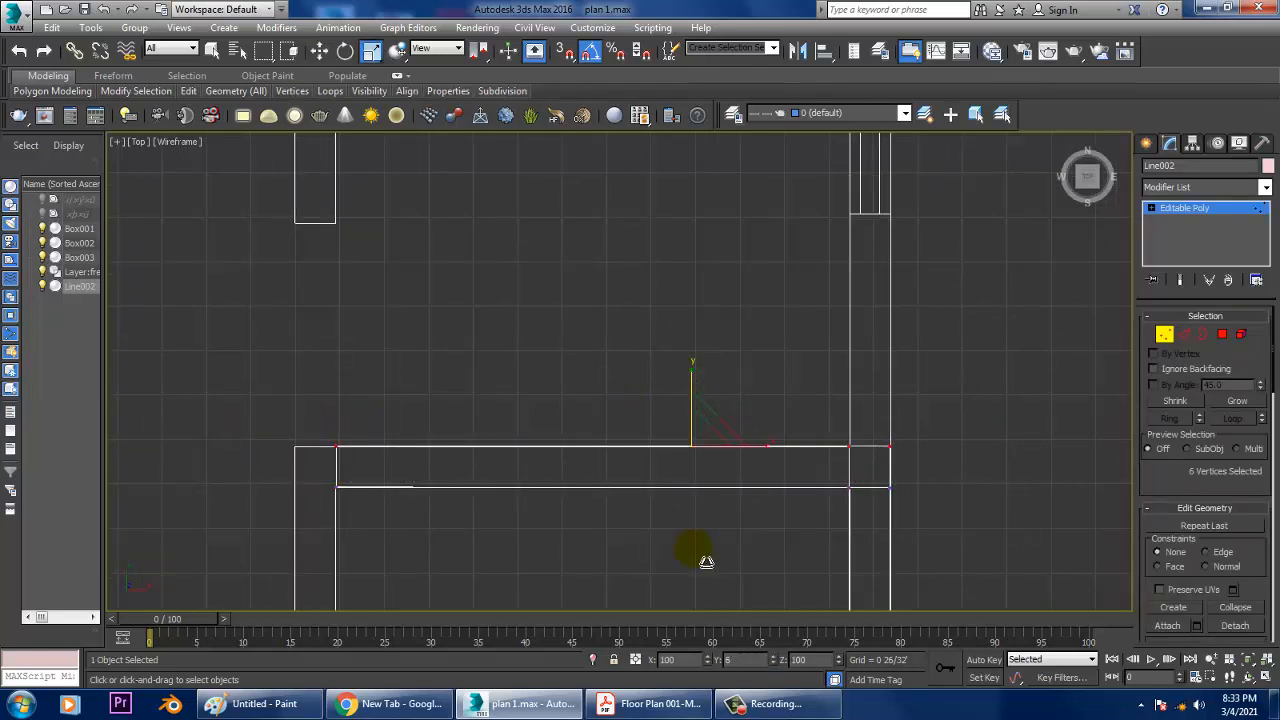
drag(706, 562, 706, 365)
scroll(649, 472, up, 3)
key(w)
middle_drag(784, 452, 730, 391)
scroll(730, 391, down, 3)
Step: Flatten the six vertices along the cross wall's south edge in Y and align them with the plan line
drag(949, 508, 951, 509)
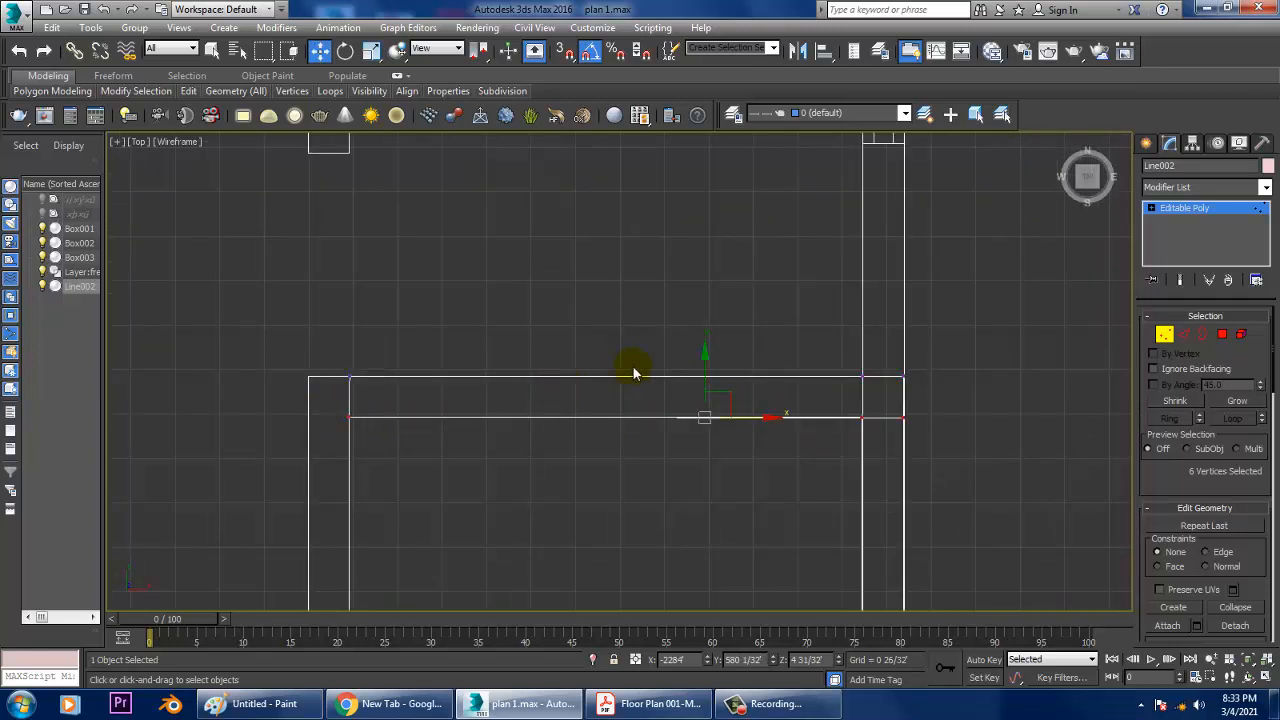
key(r)
drag(715, 358, 711, 6)
key(w)
scroll(715, 462, up, 8)
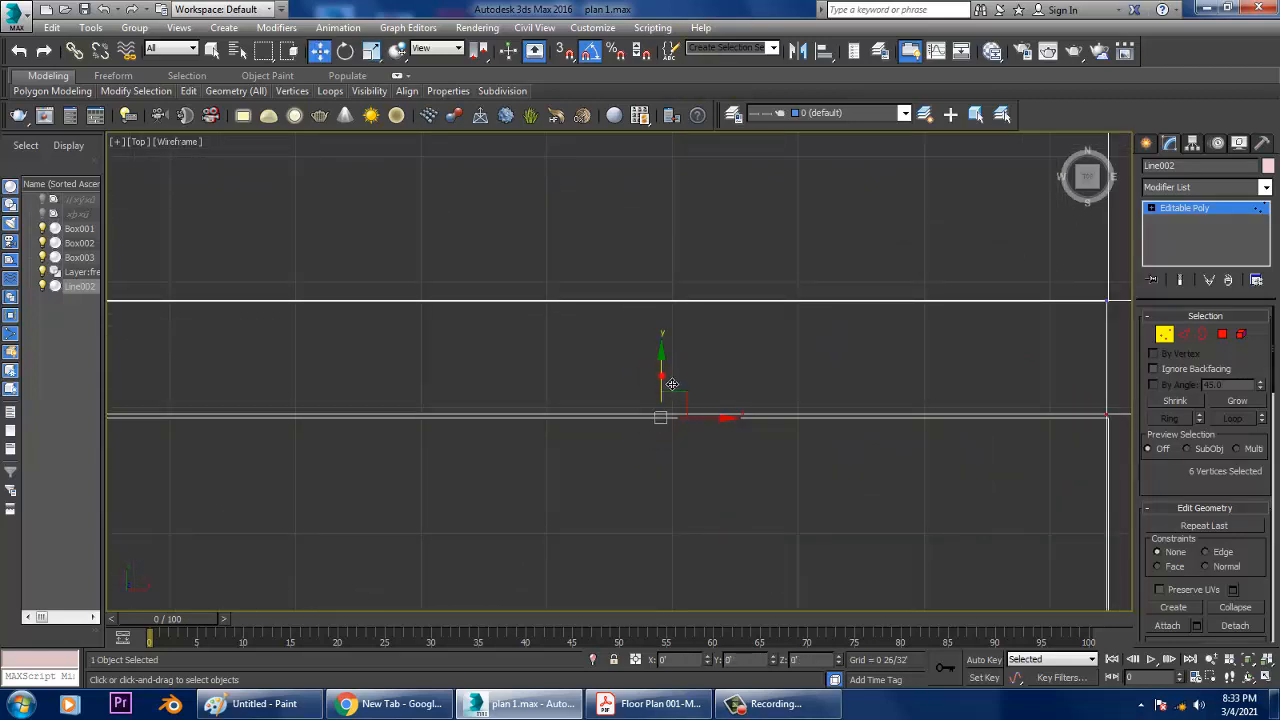
Step: Extrude the cross wall's west end polygon 5 13/32' and move it about 4 20/32' back east to the plan's outer corner
scroll(635, 385, down, 3)
middle_drag(904, 420, 768, 350)
scroll(766, 371, down, 6)
middle_drag(593, 286, 698, 368)
scroll(698, 368, up, 10)
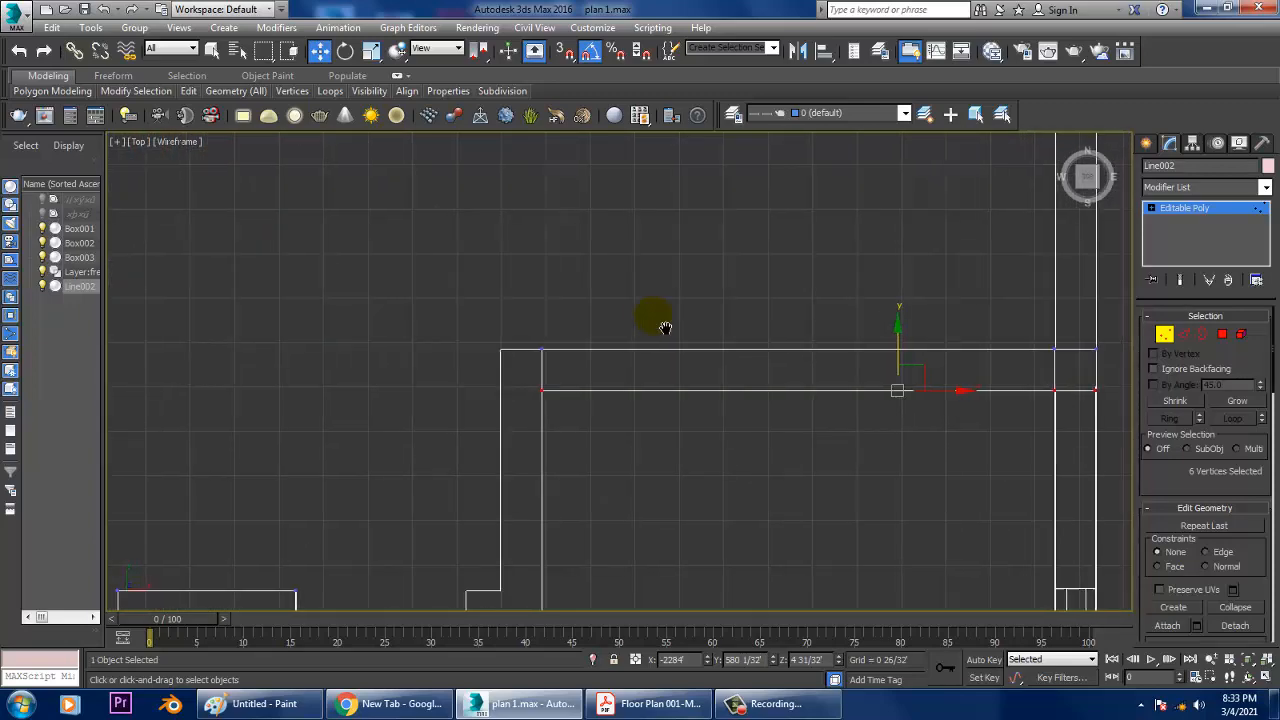
click(1222, 336)
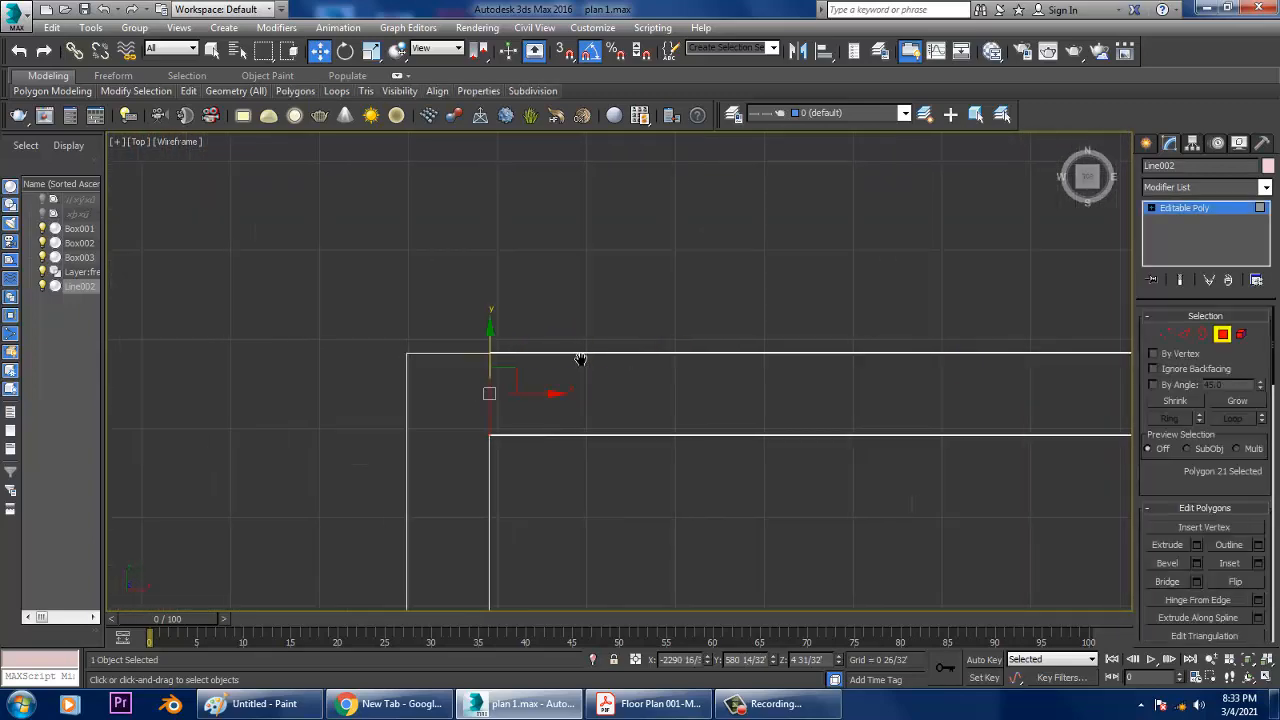
click(1197, 545)
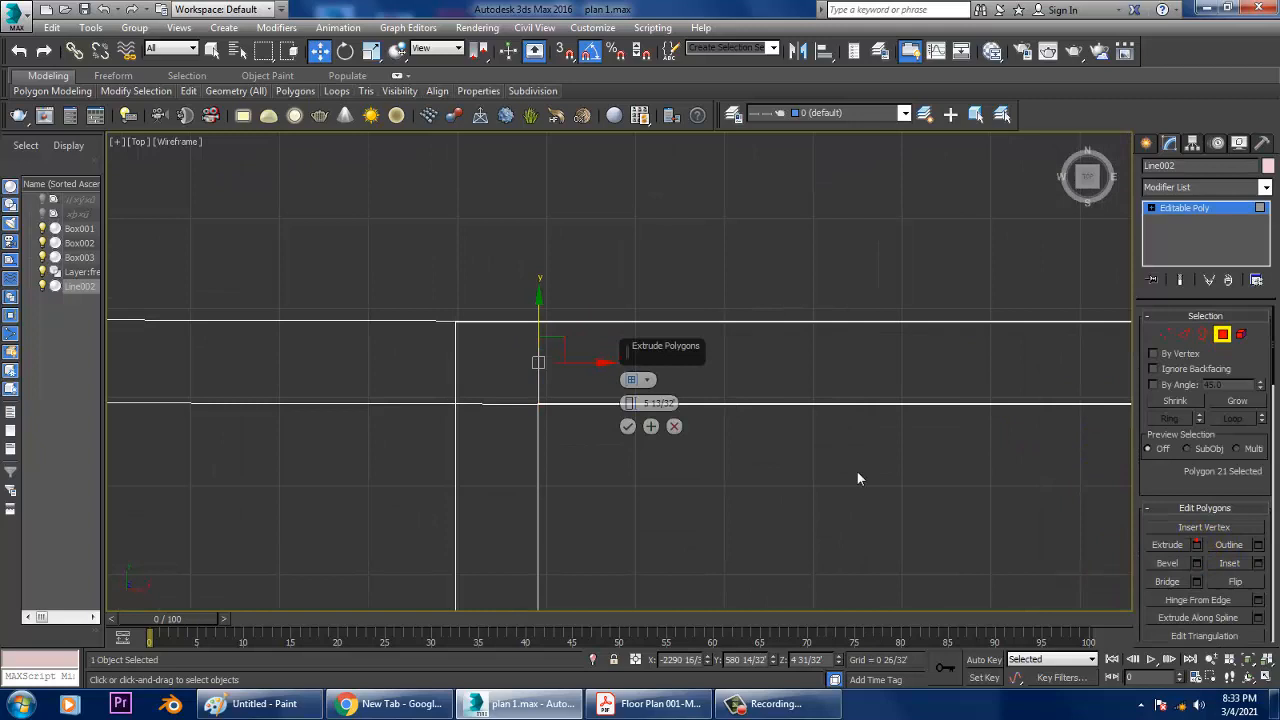
click(624, 427)
scroll(624, 426, down, 2)
middle_drag(624, 426, 499, 367)
drag(381, 390, 620, 404)
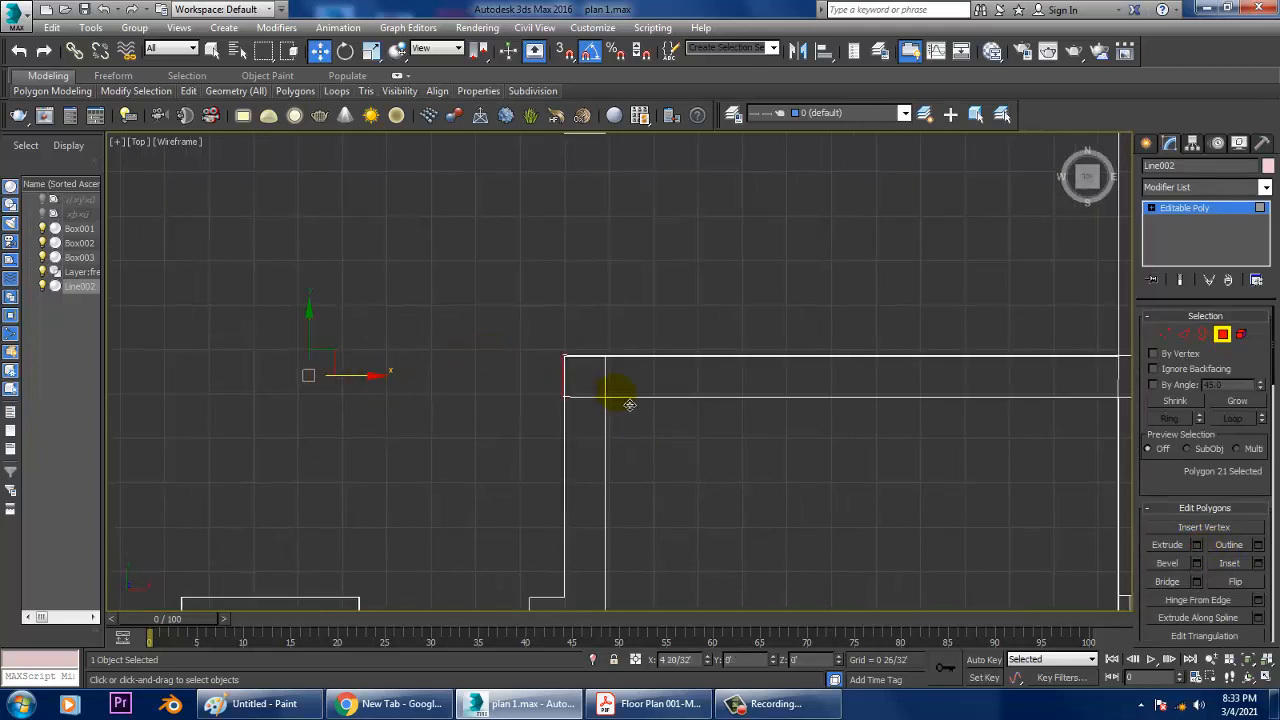
Step: Select the four vertices at the cross wall's west end and straighten them by scaling in X
key(1)
drag(506, 306, 582, 421)
key(r)
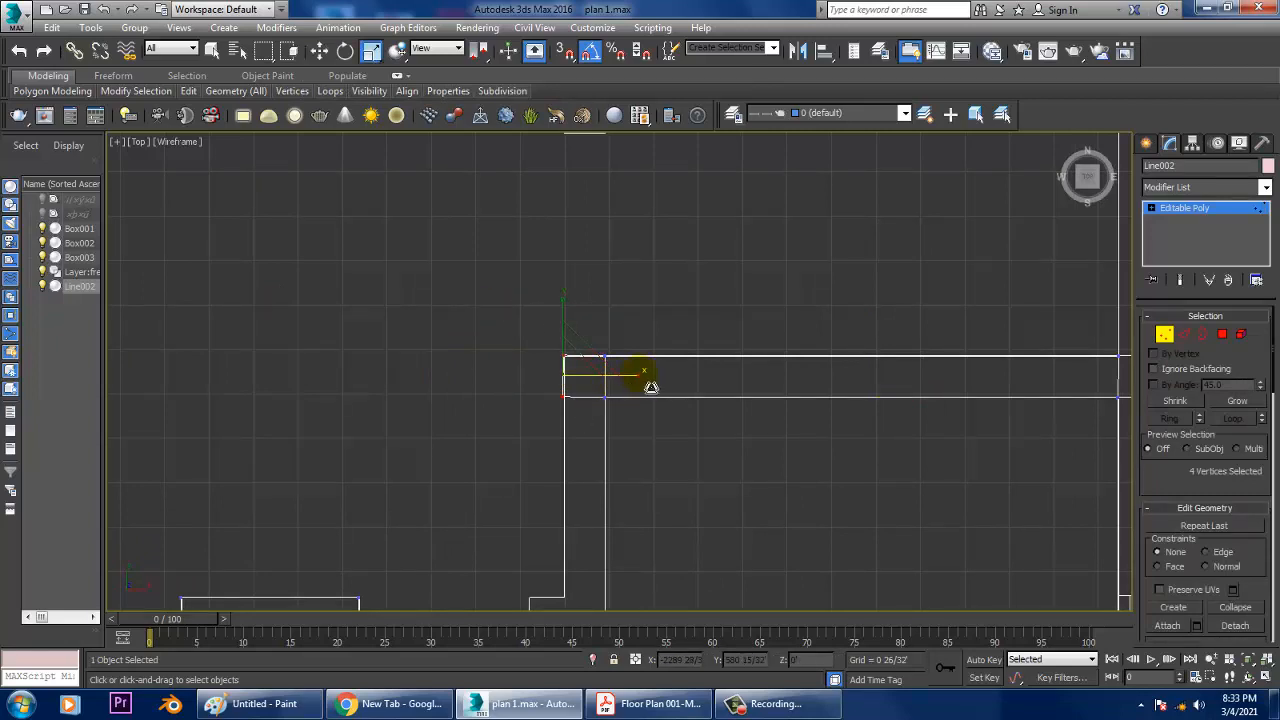
scroll(750, 428, down, 3)
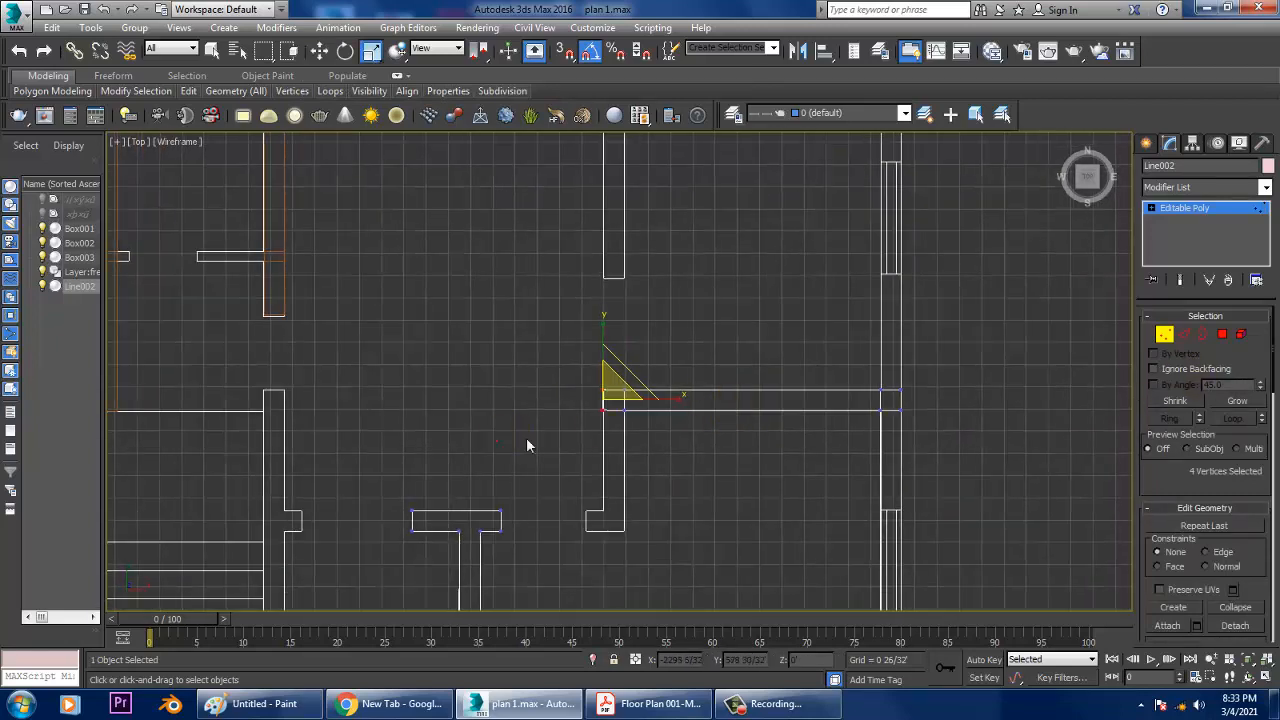
Step: Level the eight vertices along the cross wall's south edge and the eight along its north edge by scaling in Y
drag(975, 415, 975, 416)
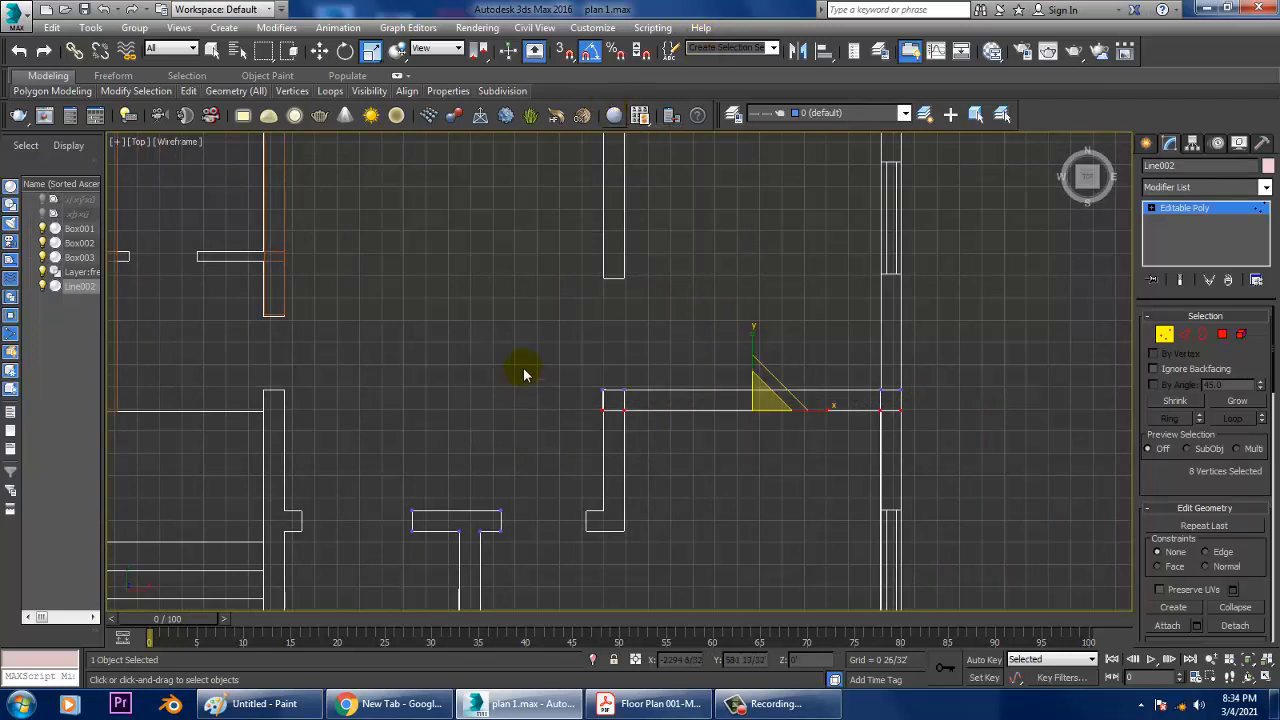
drag(1042, 400, 1042, 401)
drag(757, 329, 643, 516)
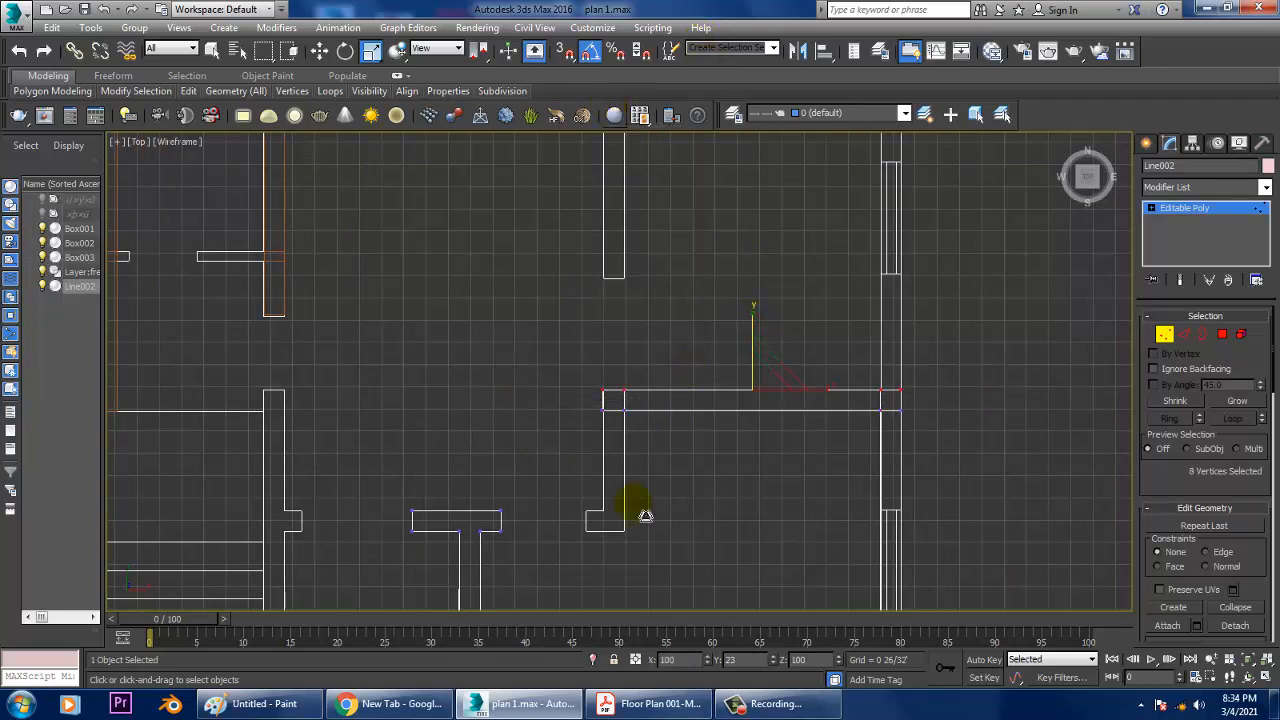
Step: Move the four west end vertices of the cross wall onto the outer corner line in the floor plan
scroll(642, 516, up, 3)
middle_drag(587, 434, 604, 581)
drag(581, 400, 583, 401)
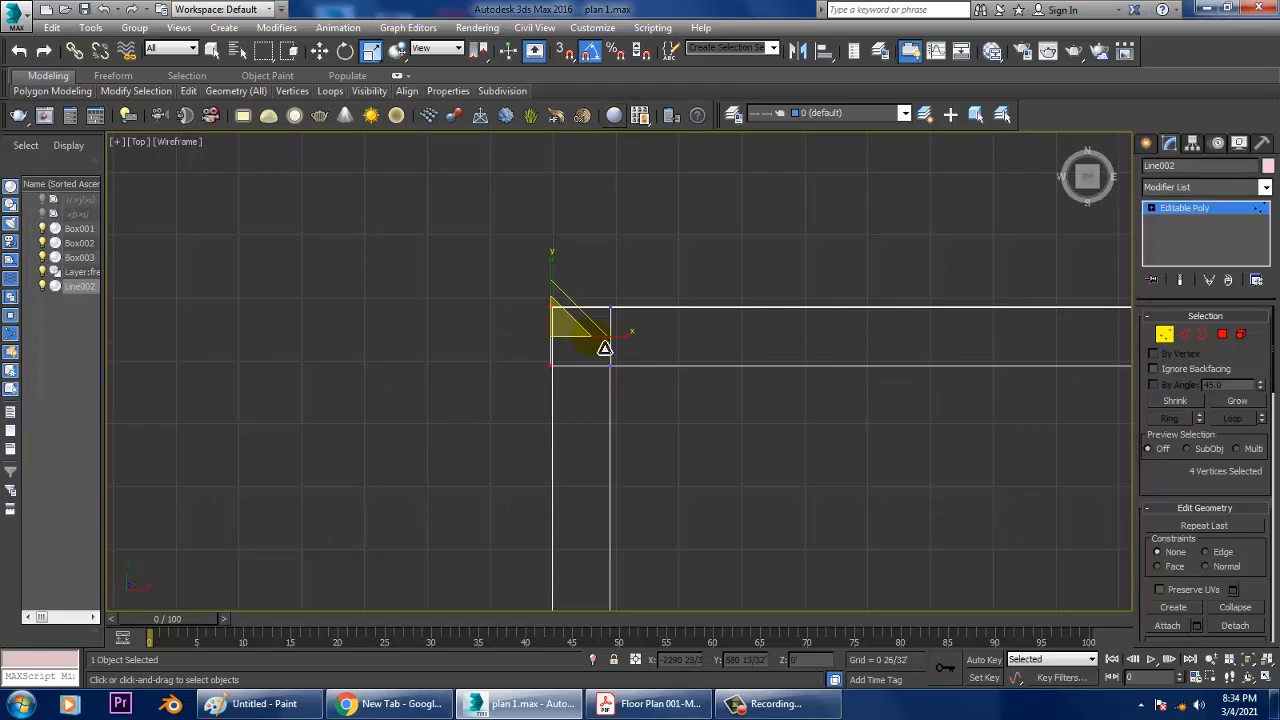
key(w)
drag(610, 347, 611, 350)
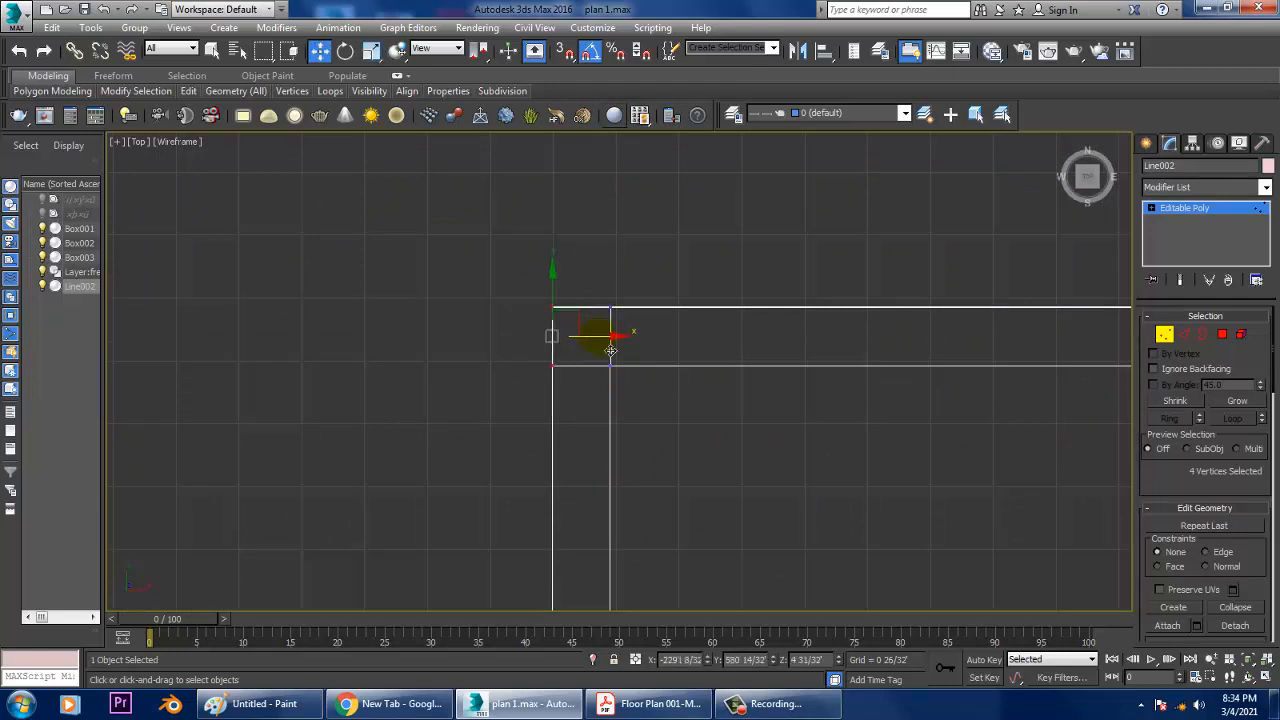
Step: Extrude the south-facing polygon at the cross wall's west end 5 13/32' and move it back to the north edge of the short jog
click(1225, 335)
drag(584, 394, 581, 350)
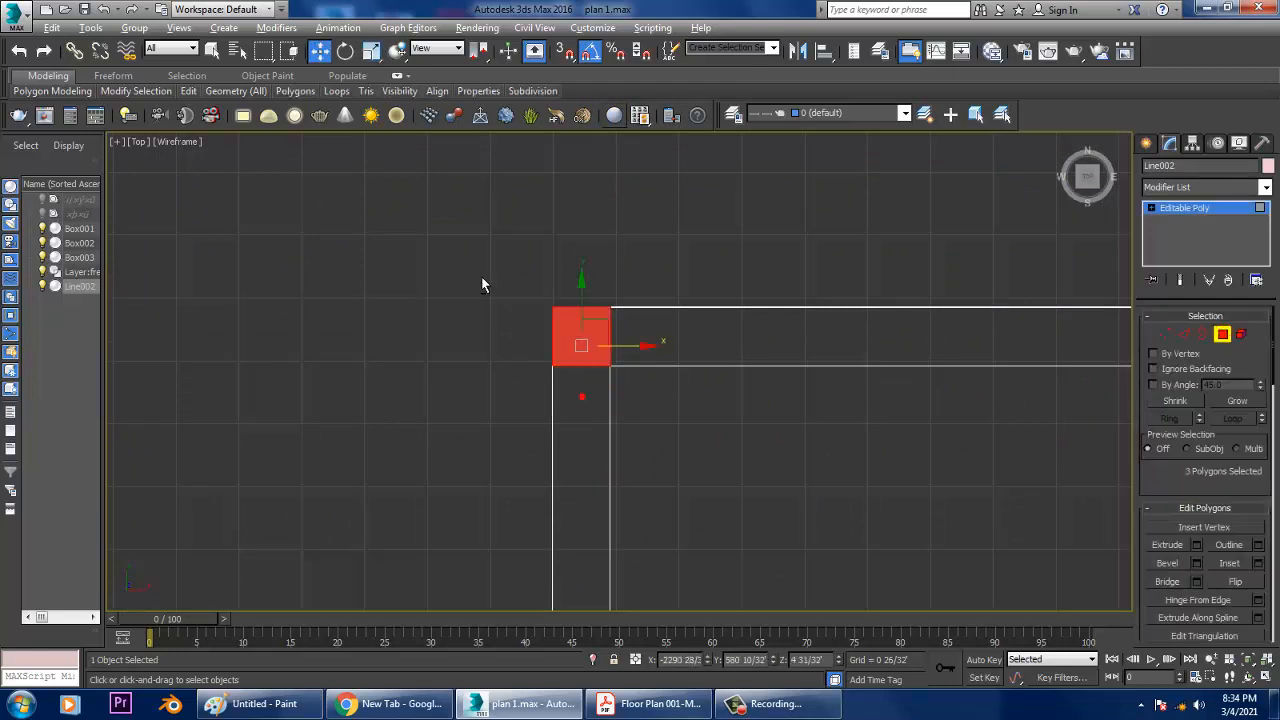
alt+drag(477, 274, 718, 342)
scroll(694, 369, down, 5)
middle_drag(789, 376, 822, 473)
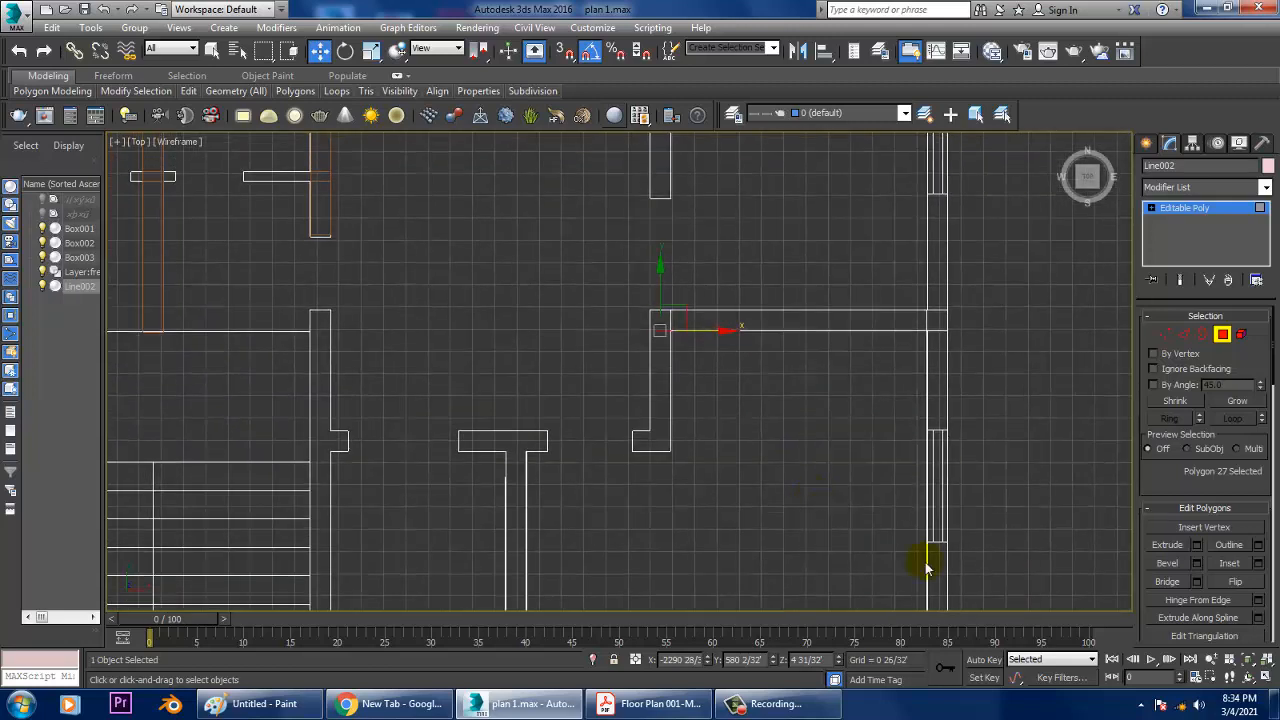
scroll(923, 561, up, 3)
click(1197, 546)
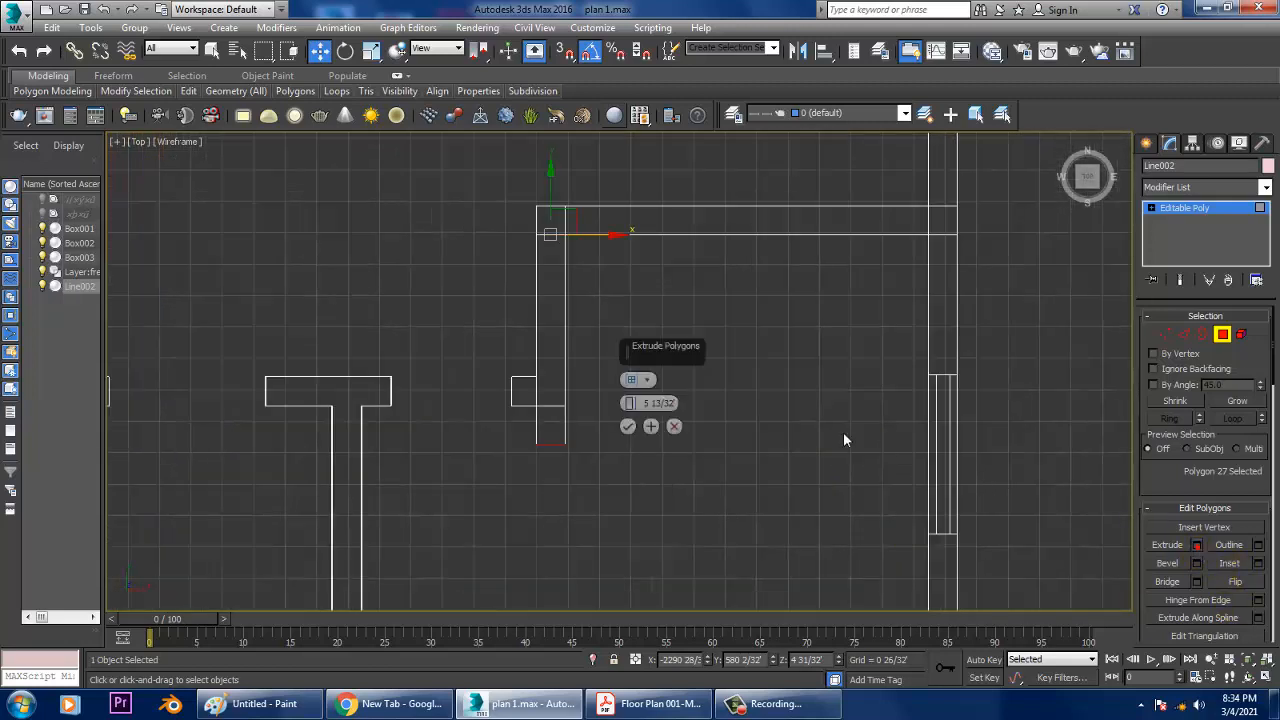
click(628, 426)
scroll(590, 495, up, 3)
drag(579, 498, 591, 378)
Step: Extrude the same end polygon another 5 13/32' and move it about 4 19/32' back north to the jog's south edge
click(1197, 545)
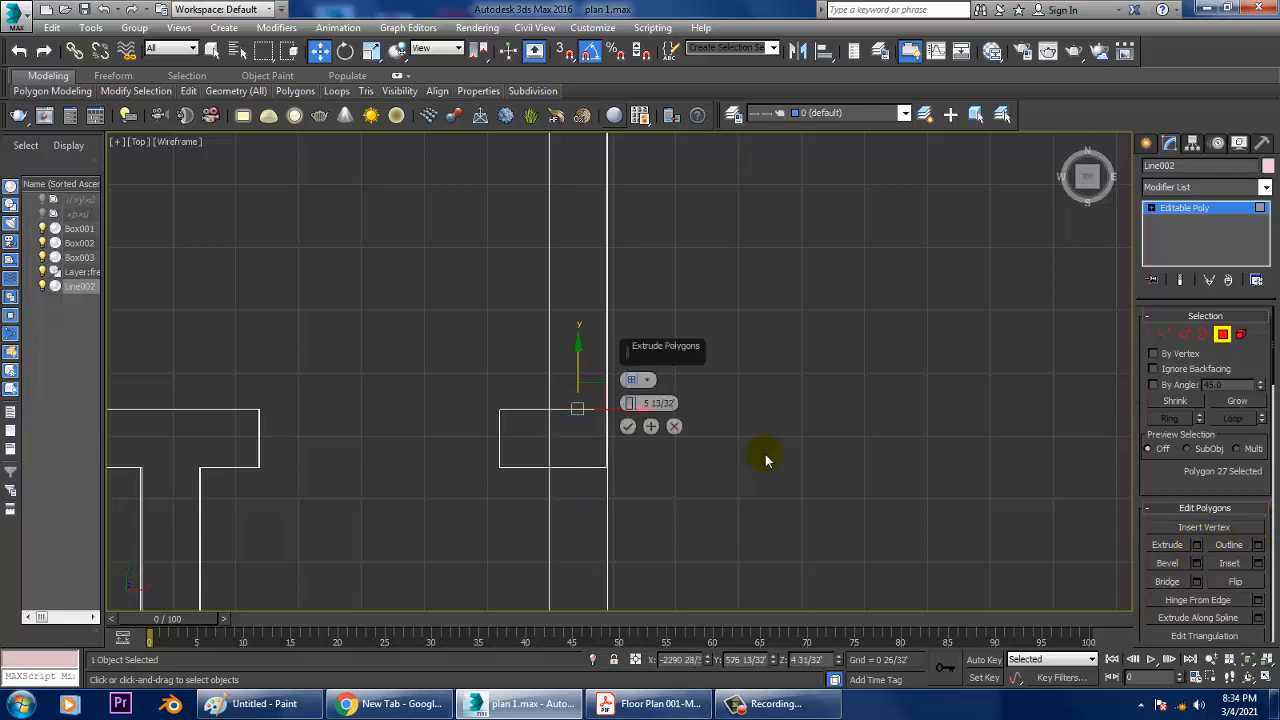
click(628, 428)
middle_drag(651, 445, 566, 449)
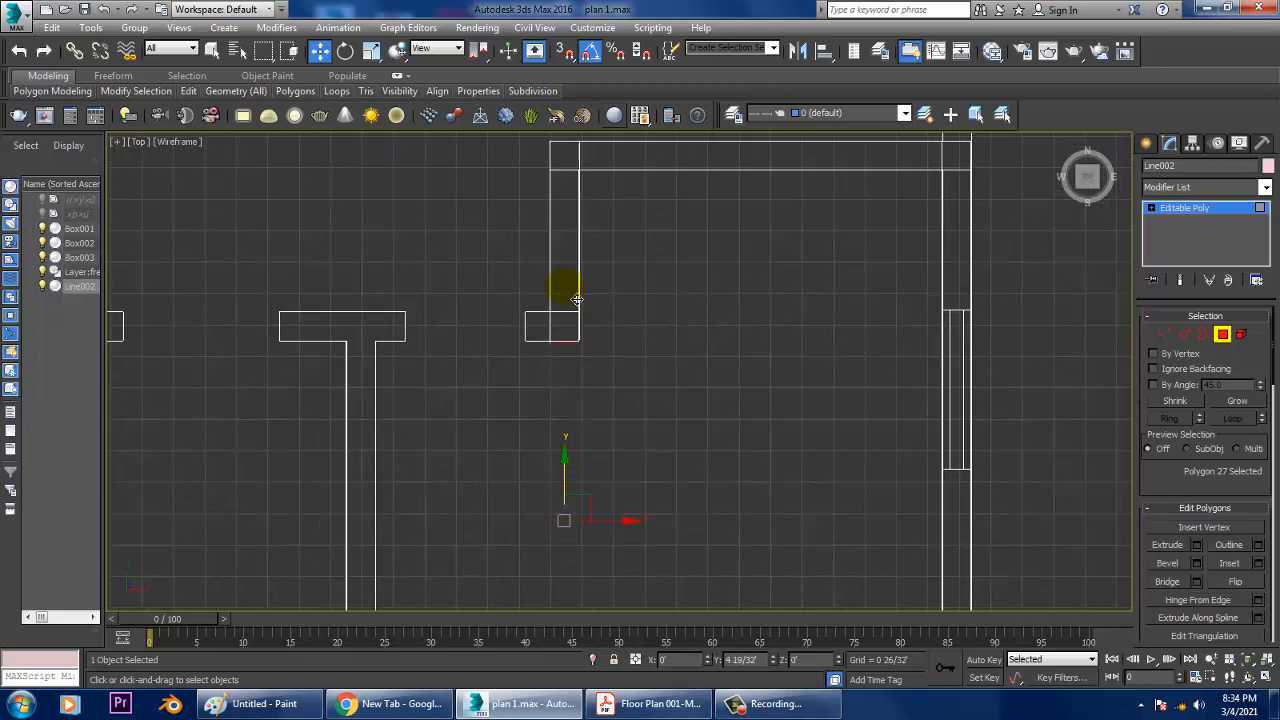
middle_drag(576, 298, 663, 371)
scroll(577, 405, up, 2)
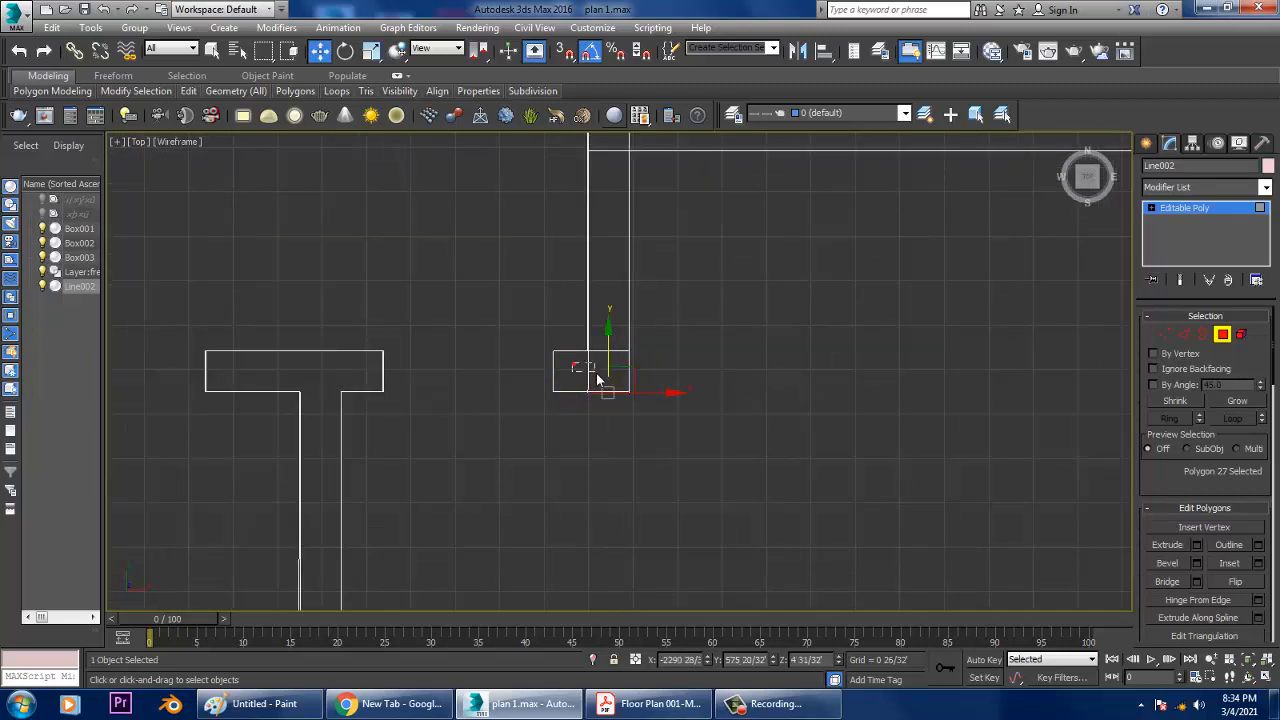
Step: Extrude the west-facing polygon at the jog 5 13/32' and move it about 4 23/32' back east to the jog's end line
drag(597, 378, 600, 381)
alt+drag(681, 321, 608, 388)
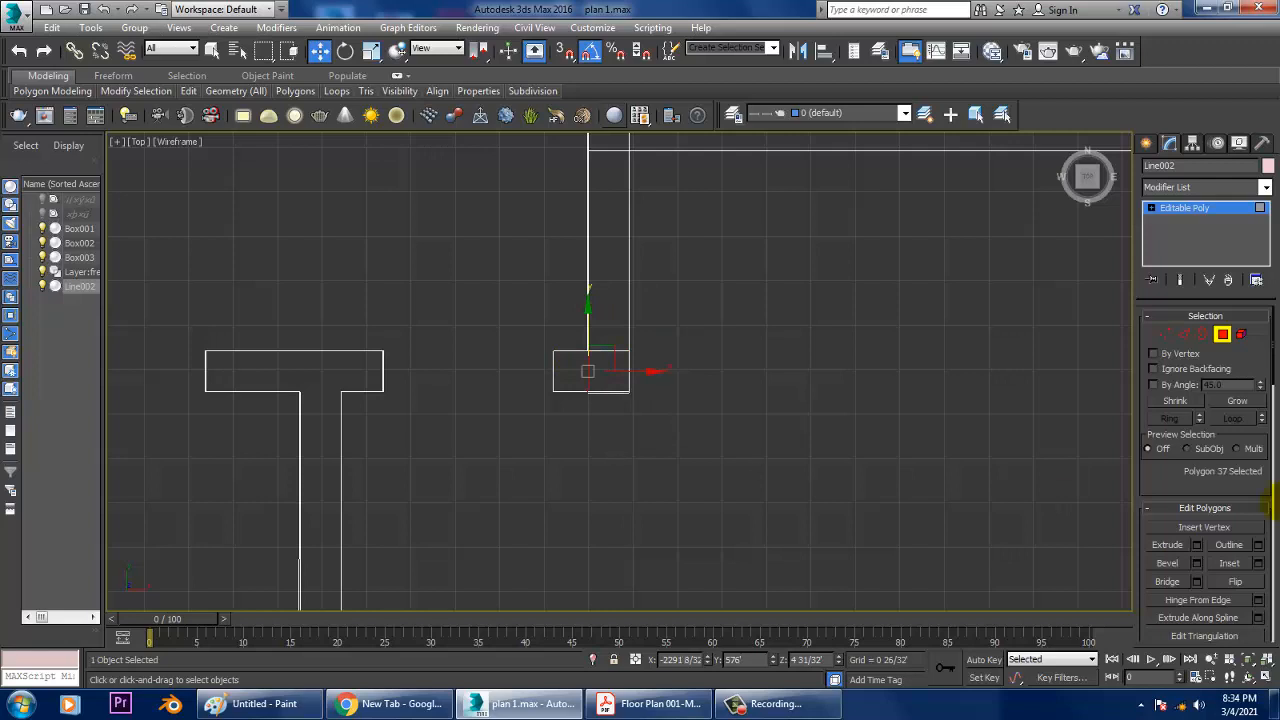
click(1198, 544)
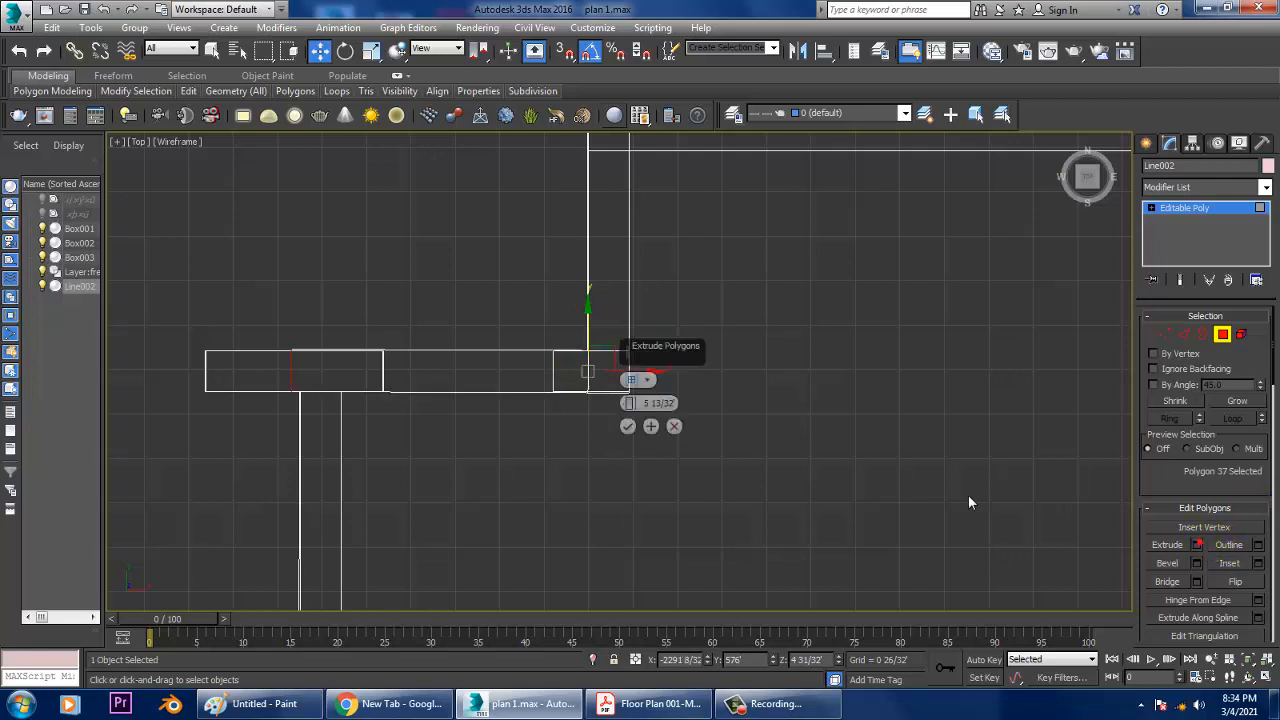
click(628, 426)
drag(354, 385, 597, 387)
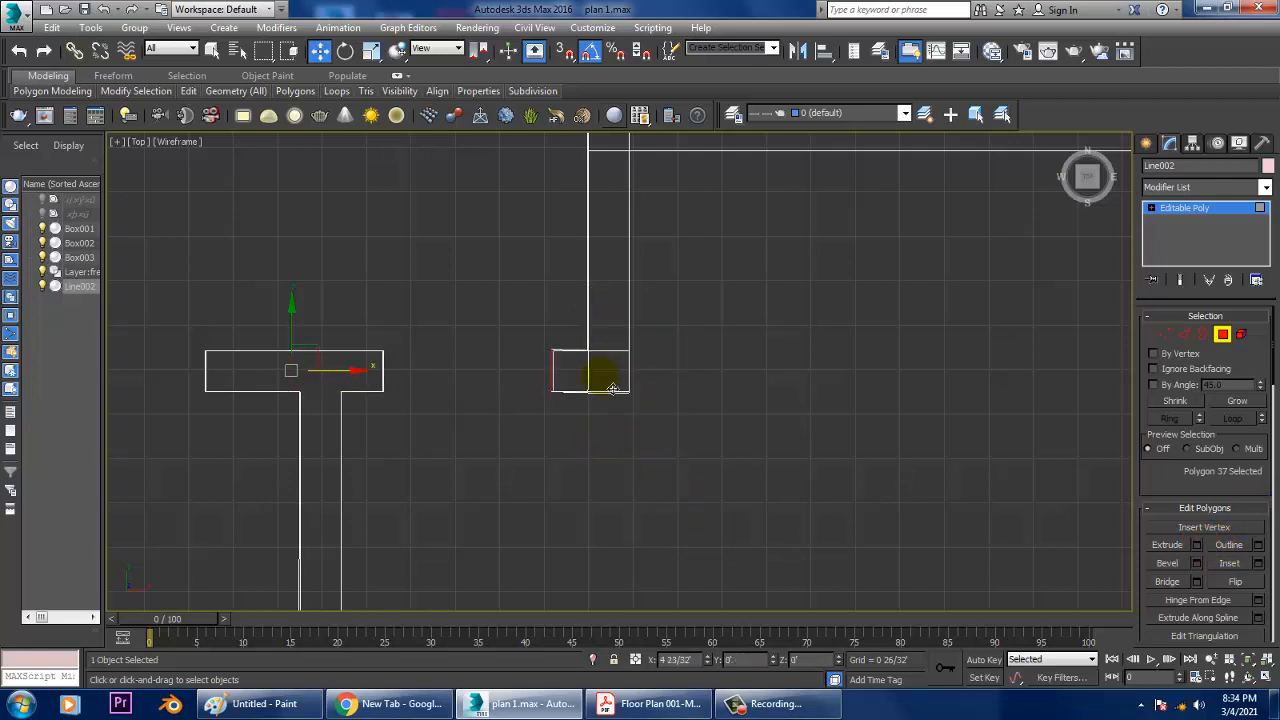
Step: Straighten the jog's four west end vertices by scaling, and level the six vertices along its north and south edges in Y
key(4)
key(1)
drag(517, 338, 568, 428)
key(r)
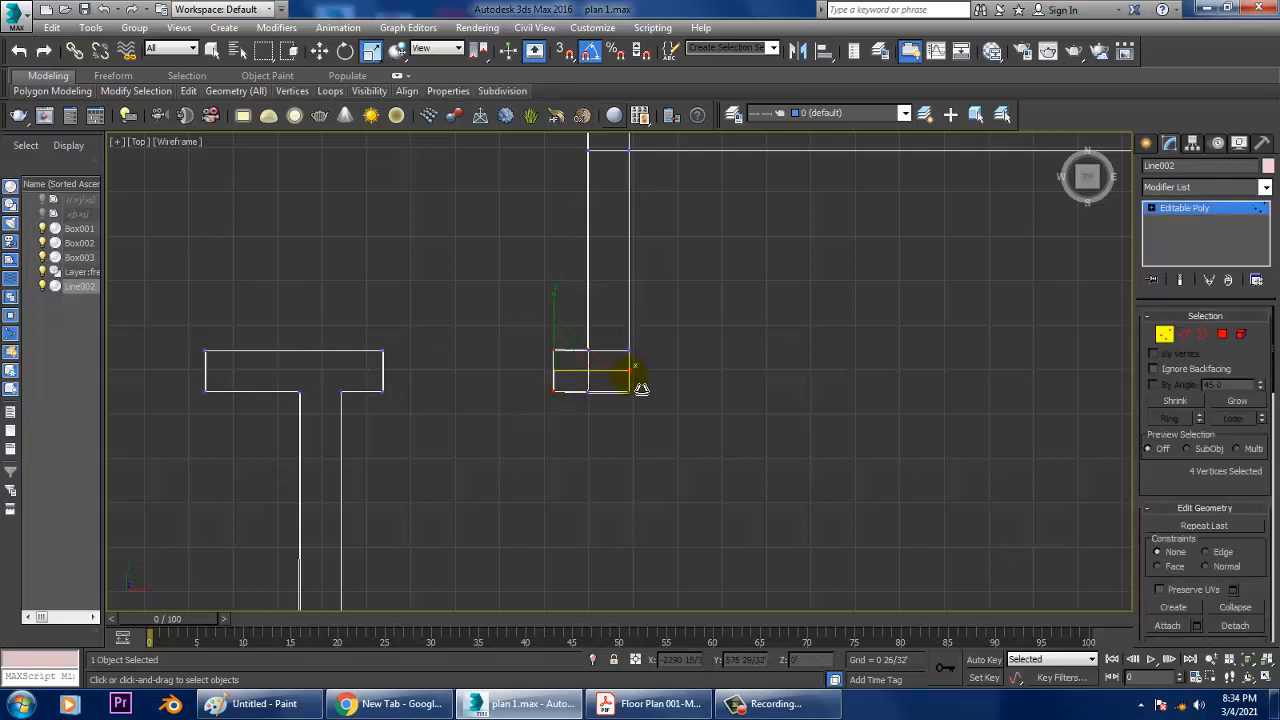
drag(702, 351, 701, 352)
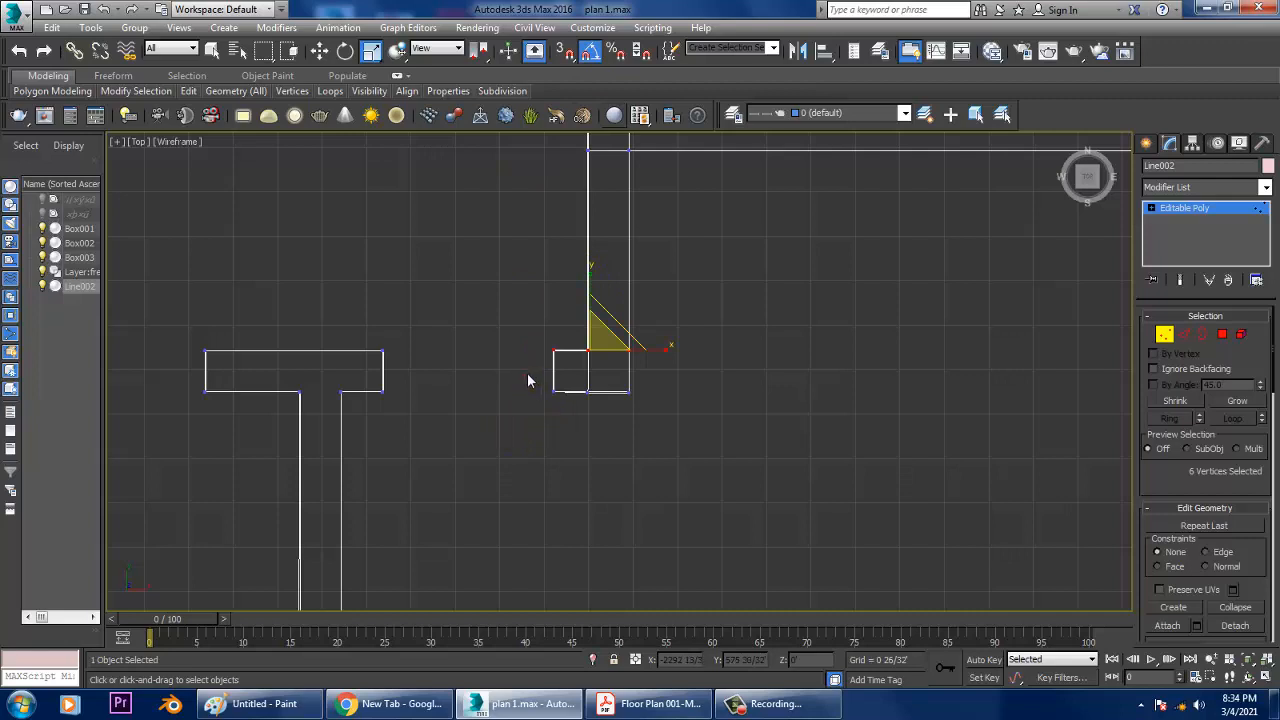
drag(606, 366, 602, 332)
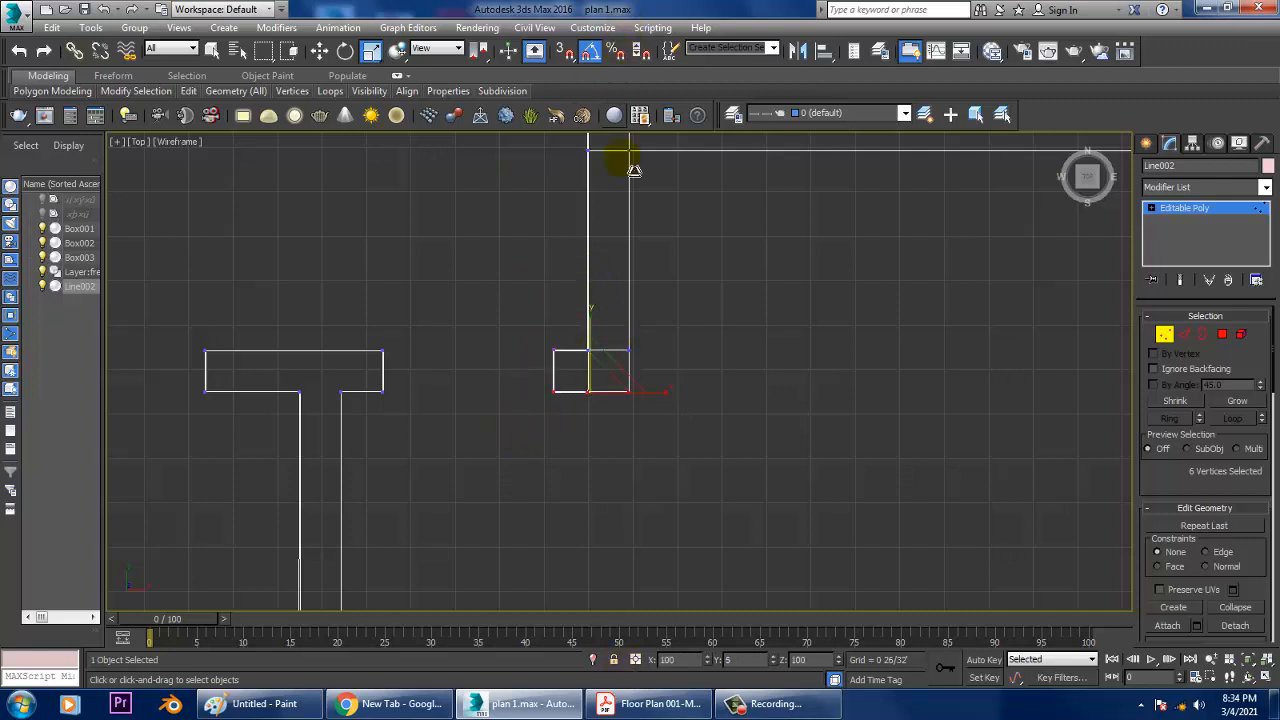
Step: Select the eight vertices along the north edge of the cross wall above the jog and level them by scaling in Y
scroll(660, 285, up, 2)
middle_drag(667, 290, 663, 120)
scroll(627, 302, down, 4)
middle_drag(624, 200, 618, 421)
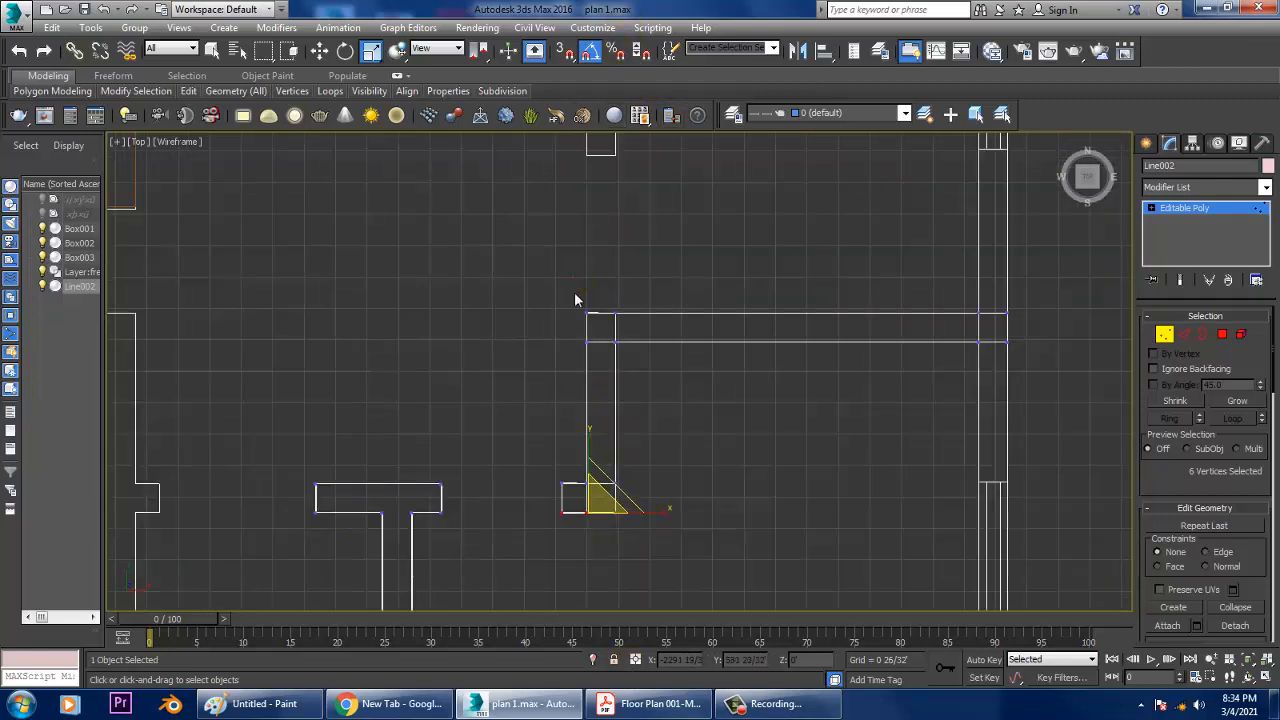
click(543, 354)
drag(483, 235, 1160, 332)
drag(788, 250, 819, 315)
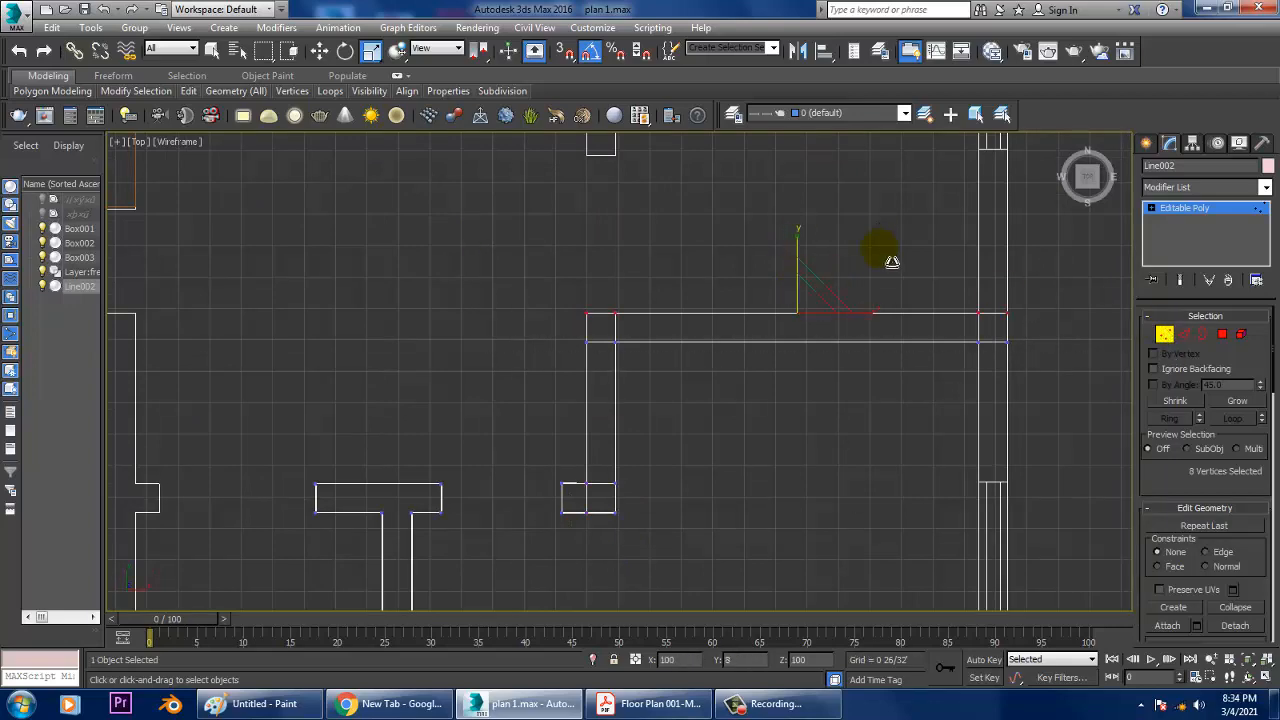
Step: Inspect the extended walls in perspective outside vertex editing and compare them with the floor plan PDF in Adobe Acrobat Reader
middle_drag(838, 350, 744, 340)
key(alt+w)
middle_click(814, 471)
key(alt+w)
scroll(972, 332, down, 3)
alt+middle_drag(972, 332, 757, 343)
scroll(743, 380, up, 5)
key(w)
middle_drag(801, 262, 884, 423)
click(1190, 209)
alt+middle_drag(795, 303, 800, 315)
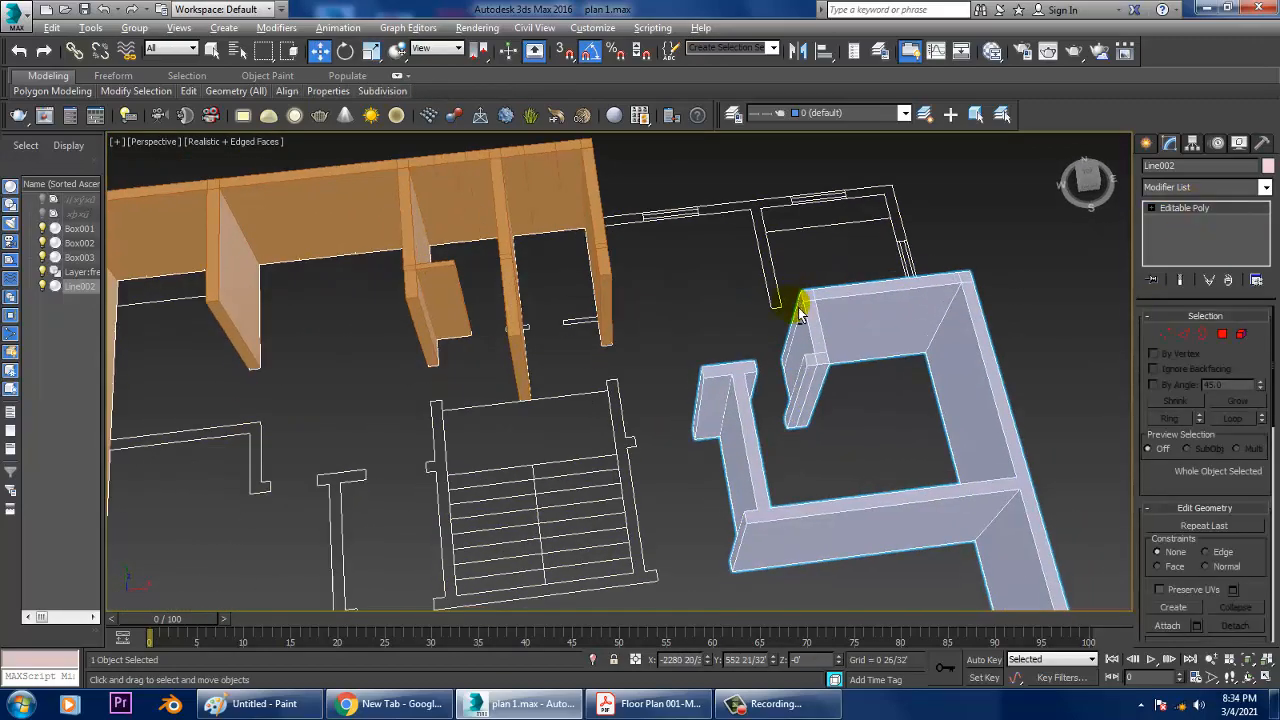
click(655, 703)
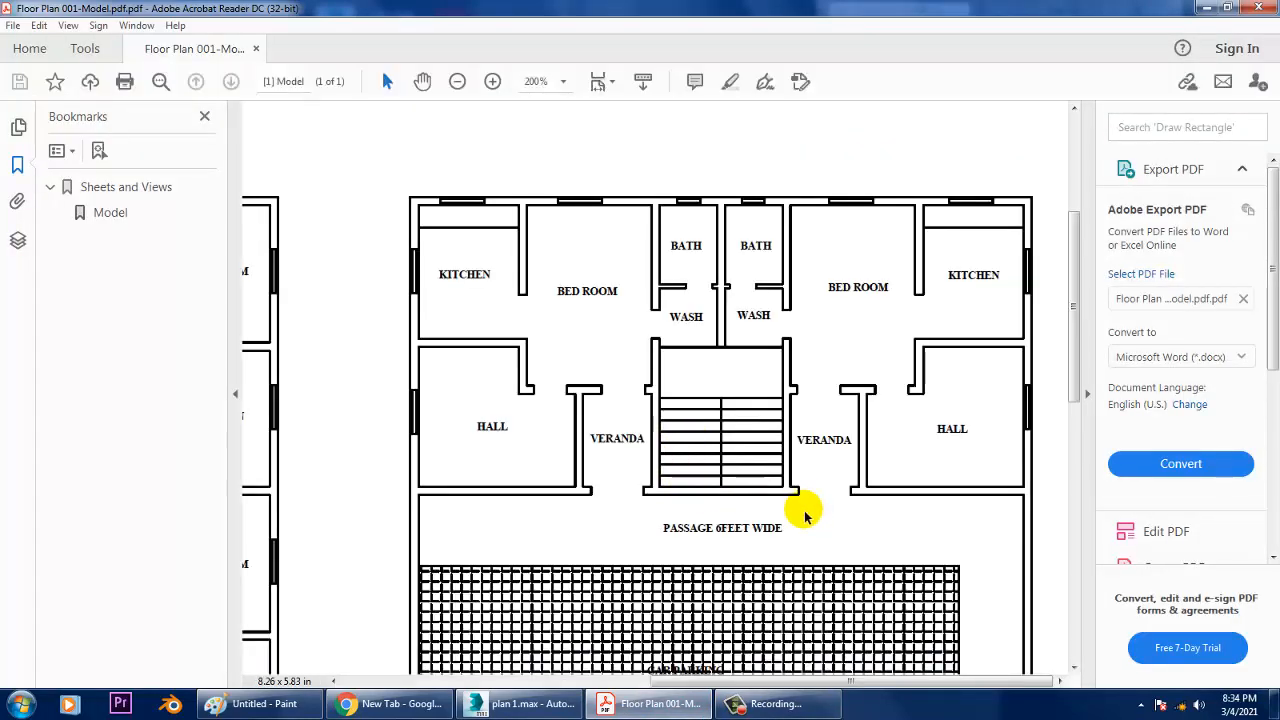
click(1201, 8)
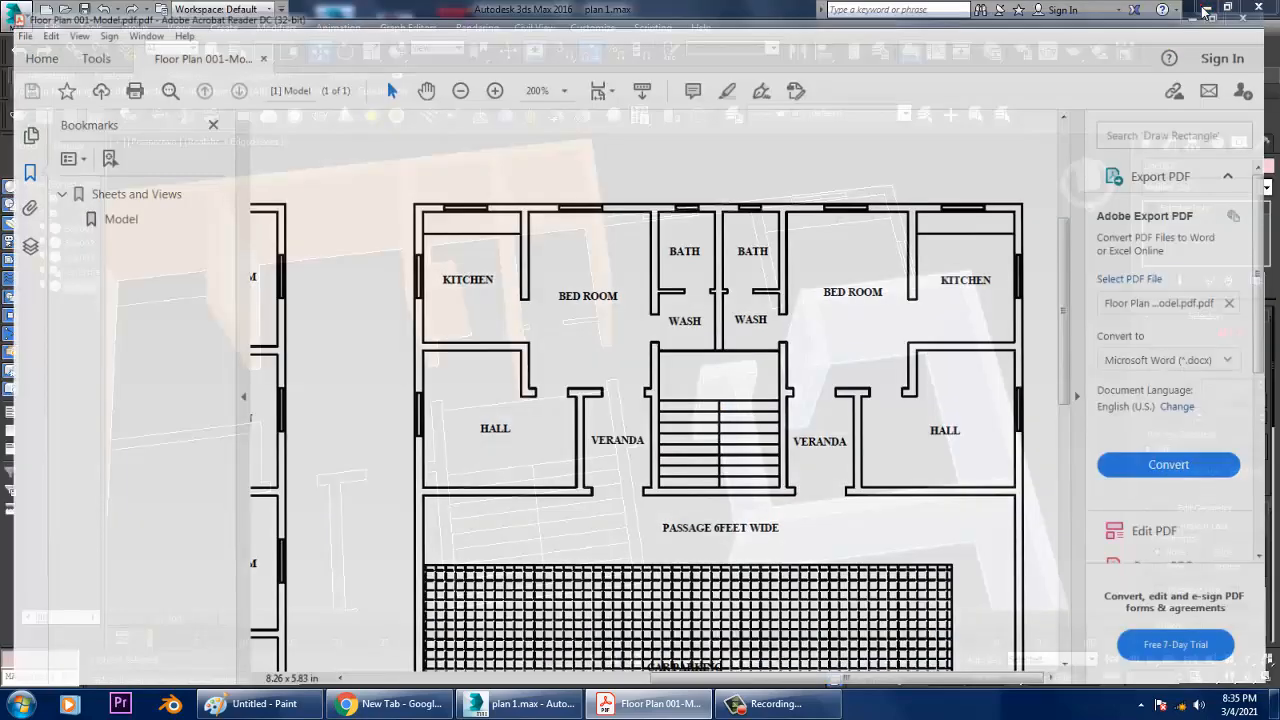
alt+middle_drag(800, 350, 820, 378)
Step: Start a snapped line in the top view at the orange wall's outer corner and run it along the north wall to the northeast outer corner
key(alt+w)
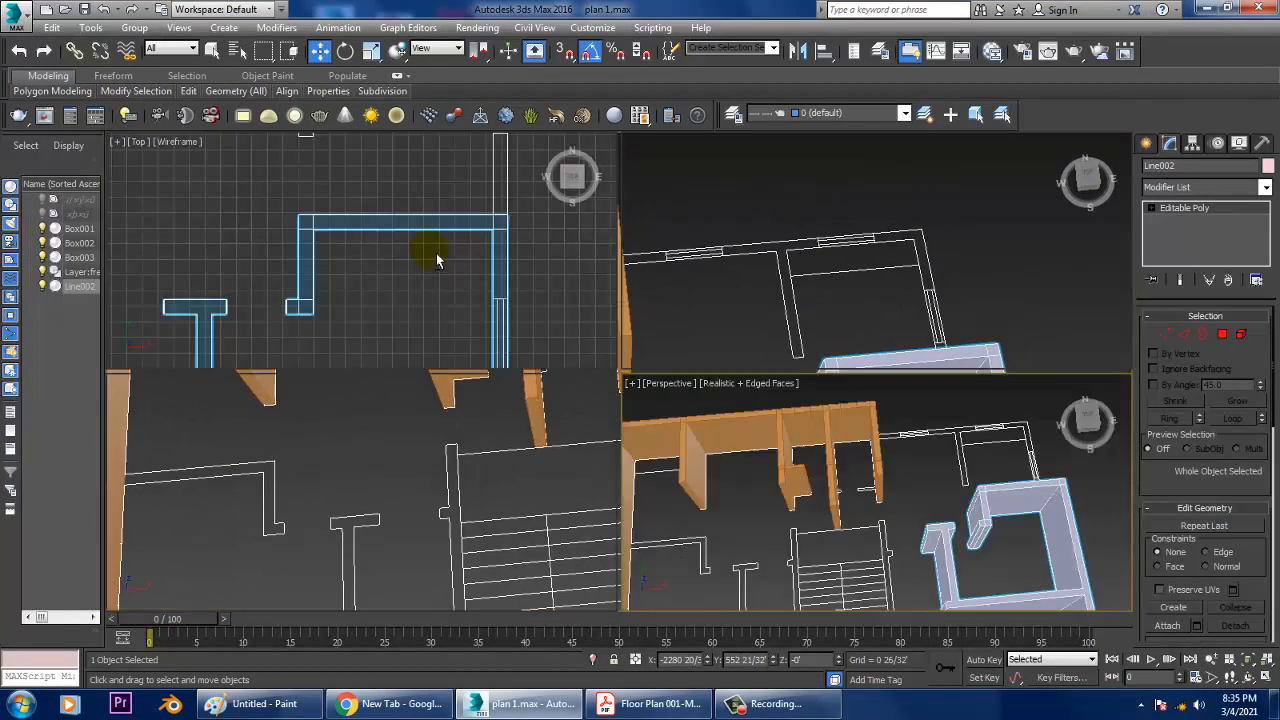
middle_drag(538, 188, 517, 377)
key(alt+w)
scroll(519, 377, down, 3)
middle_drag(556, 318, 698, 441)
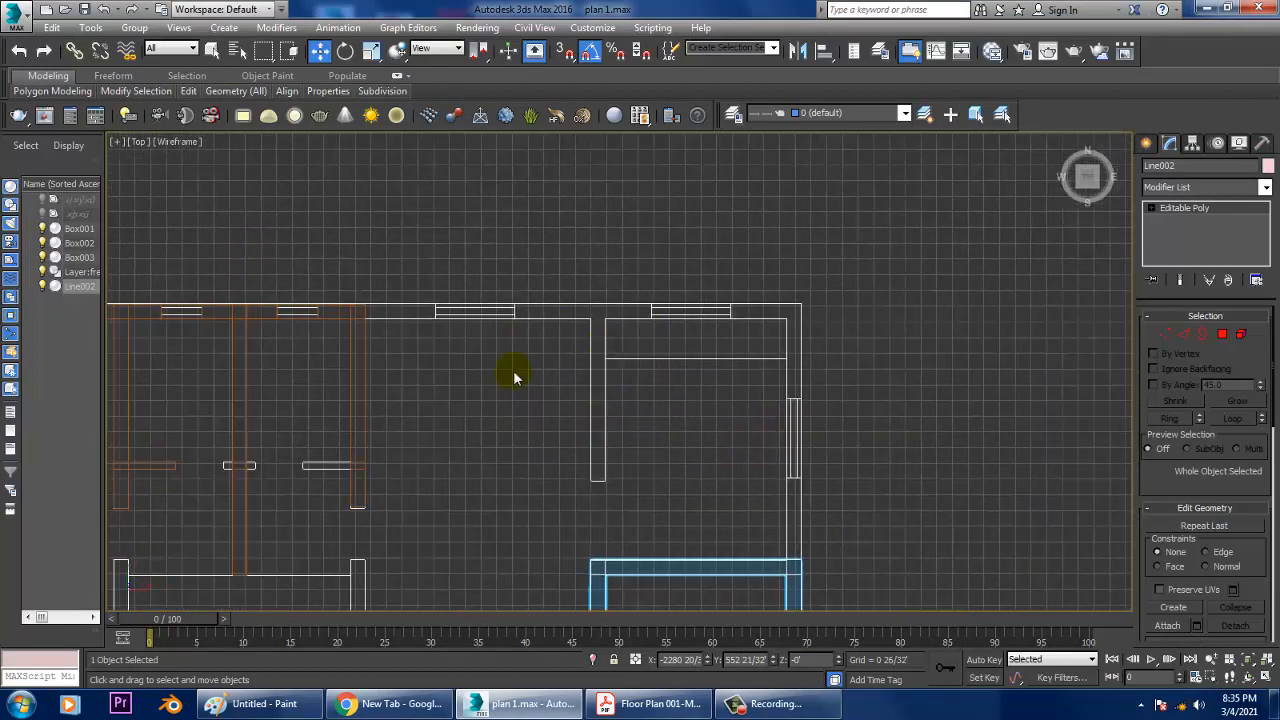
scroll(531, 334, up, 5)
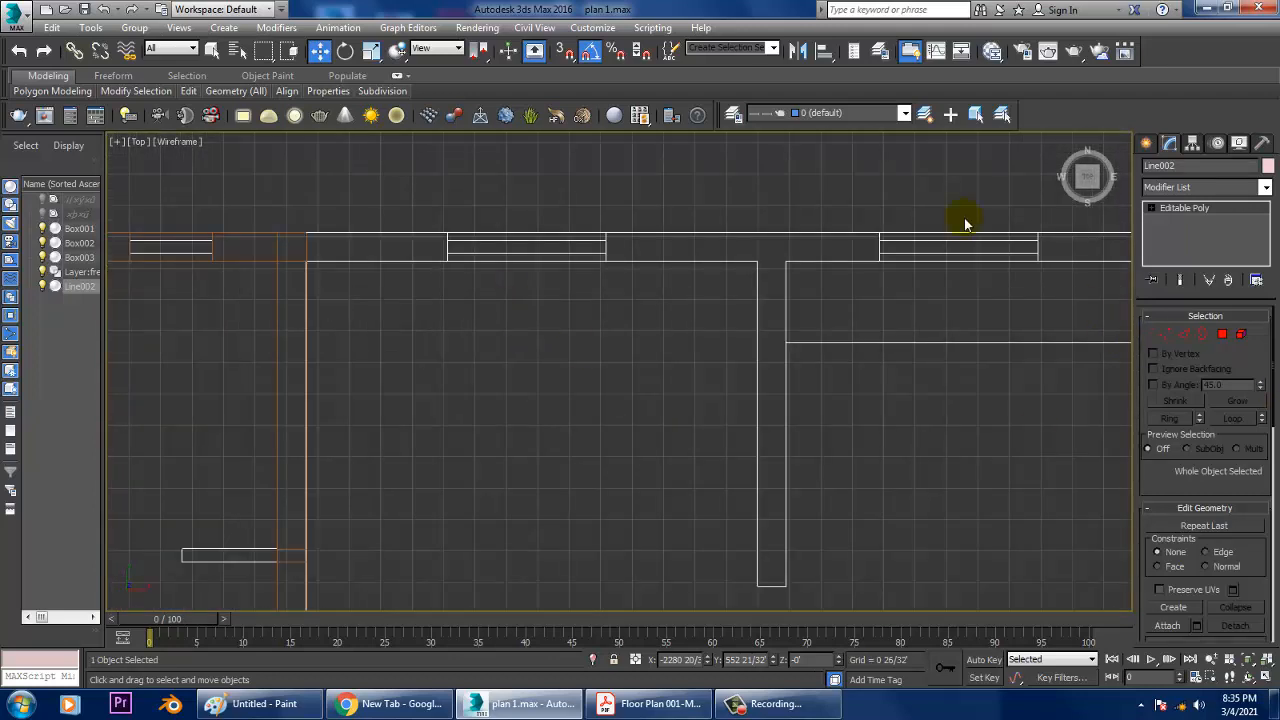
click(1147, 143)
click(1173, 258)
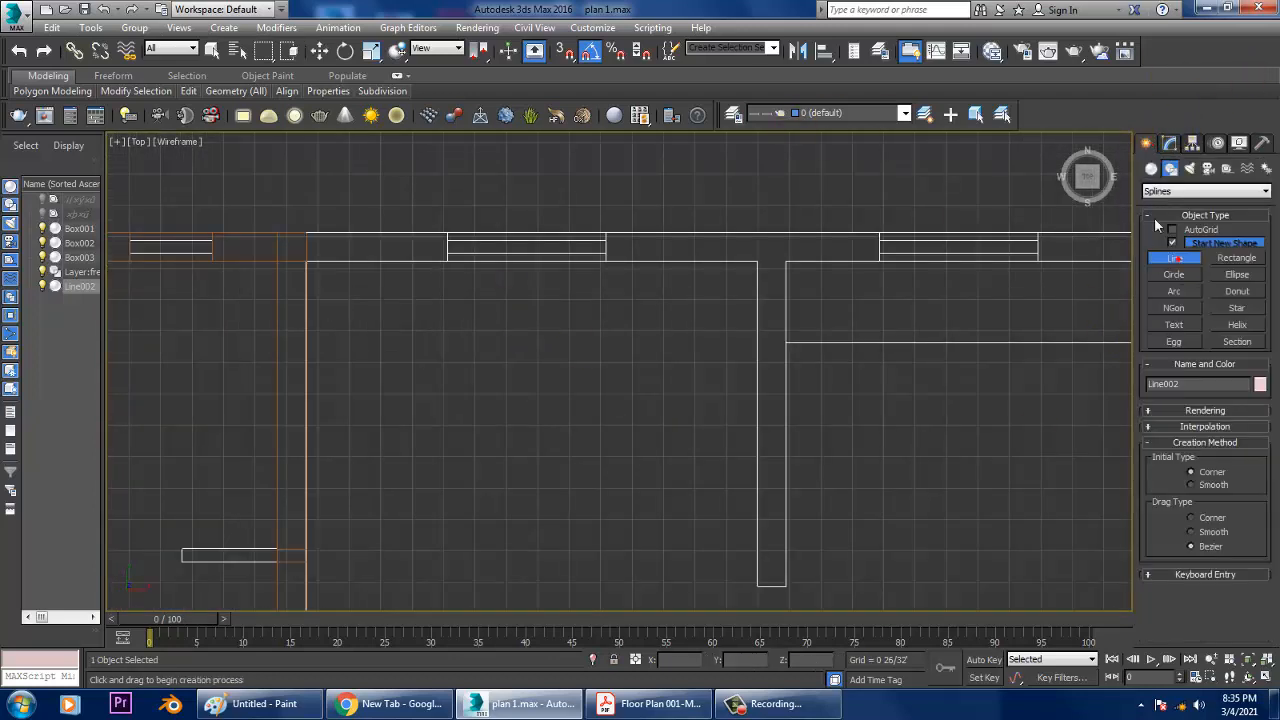
key(s)
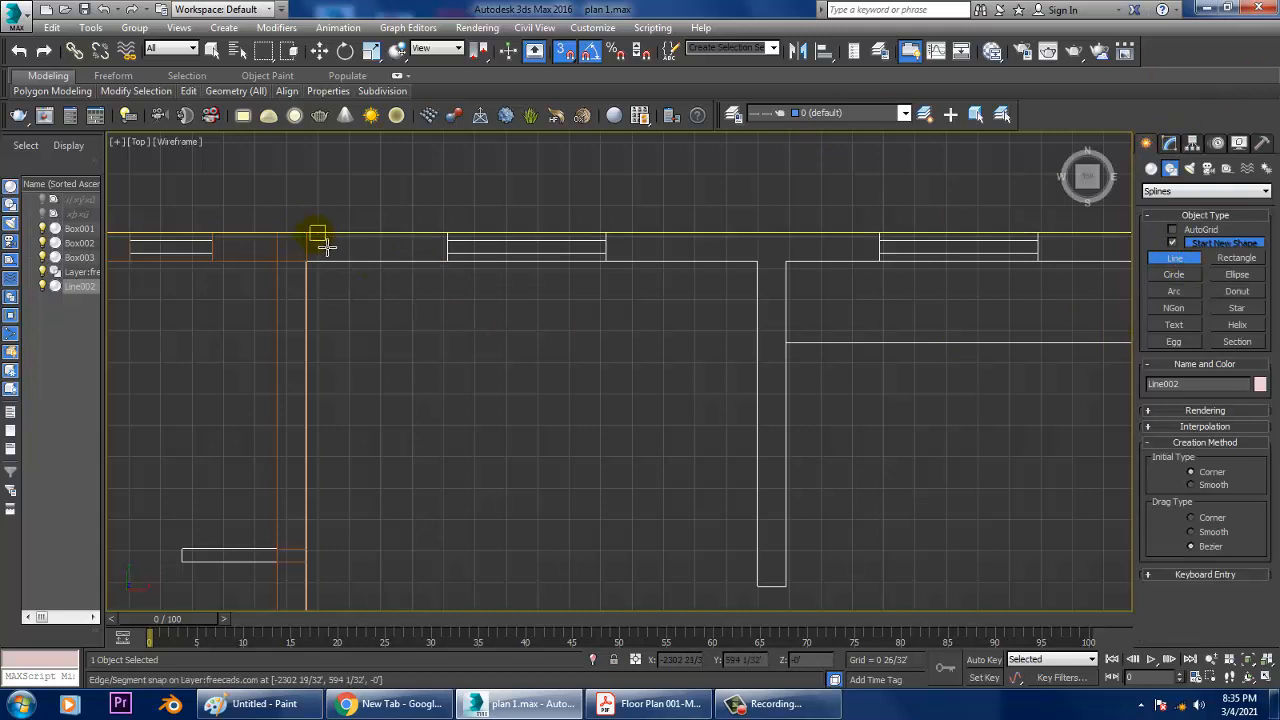
click(316, 244)
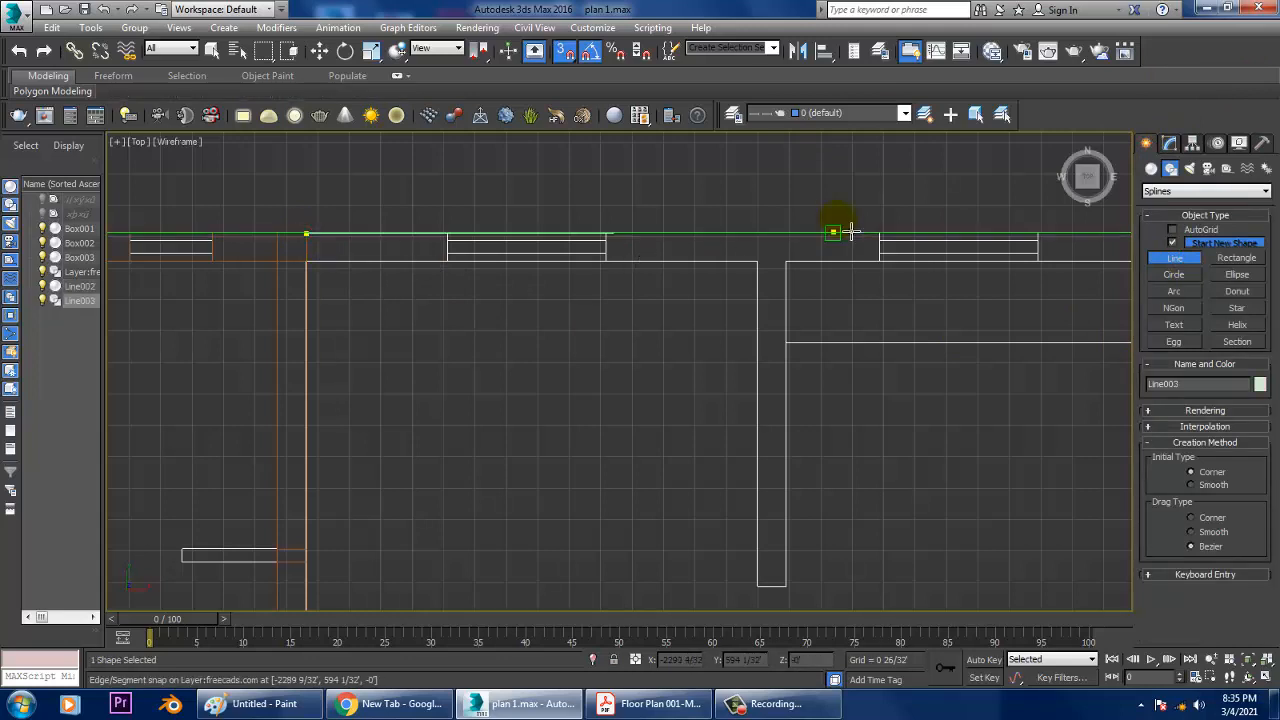
middle_drag(846, 245, 404, 245)
click(743, 250)
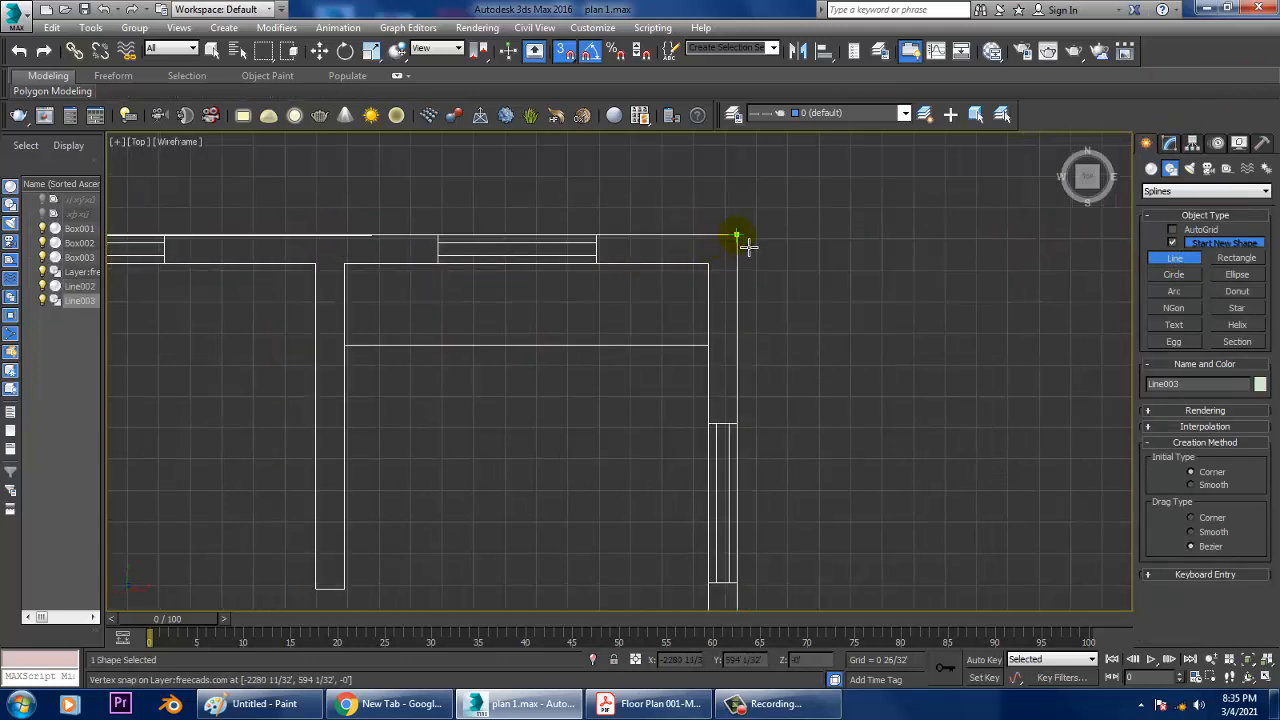
Step: Continue the line down the east wall's outer edge to the cross wall, across the wall's thickness, and up to the inner northeast corner
middle_drag(785, 583, 789, 408)
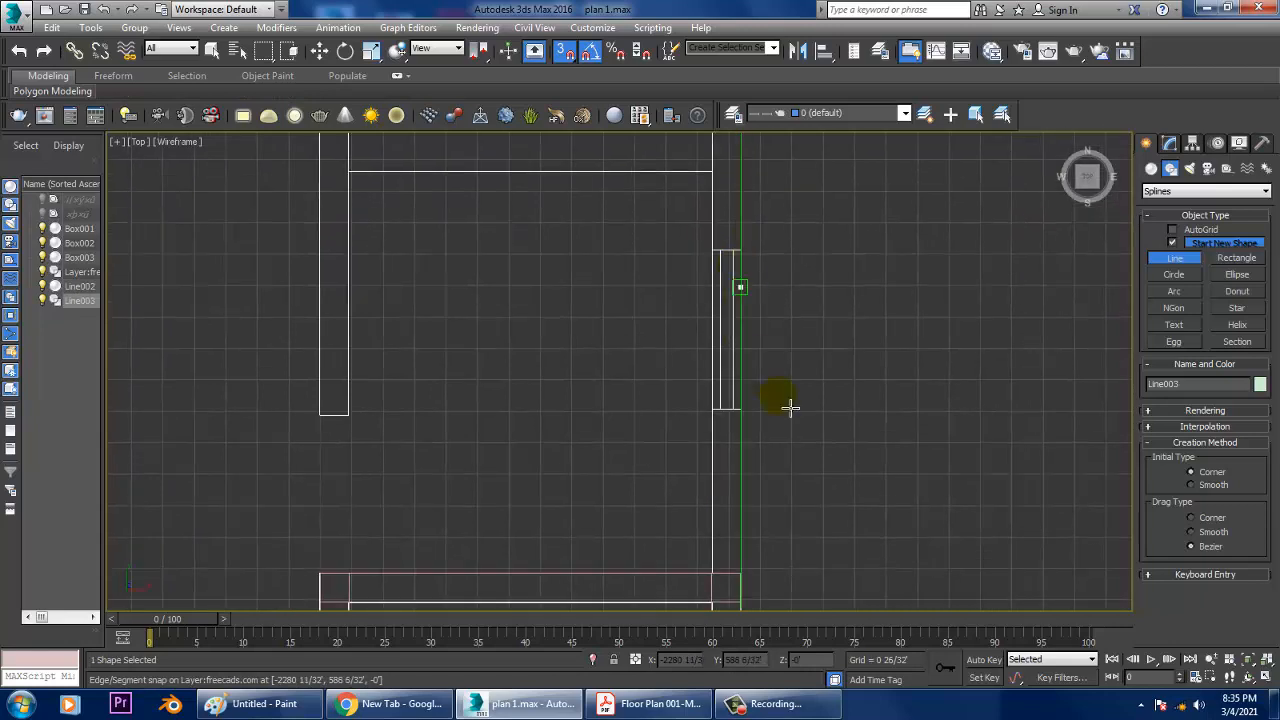
click(753, 580)
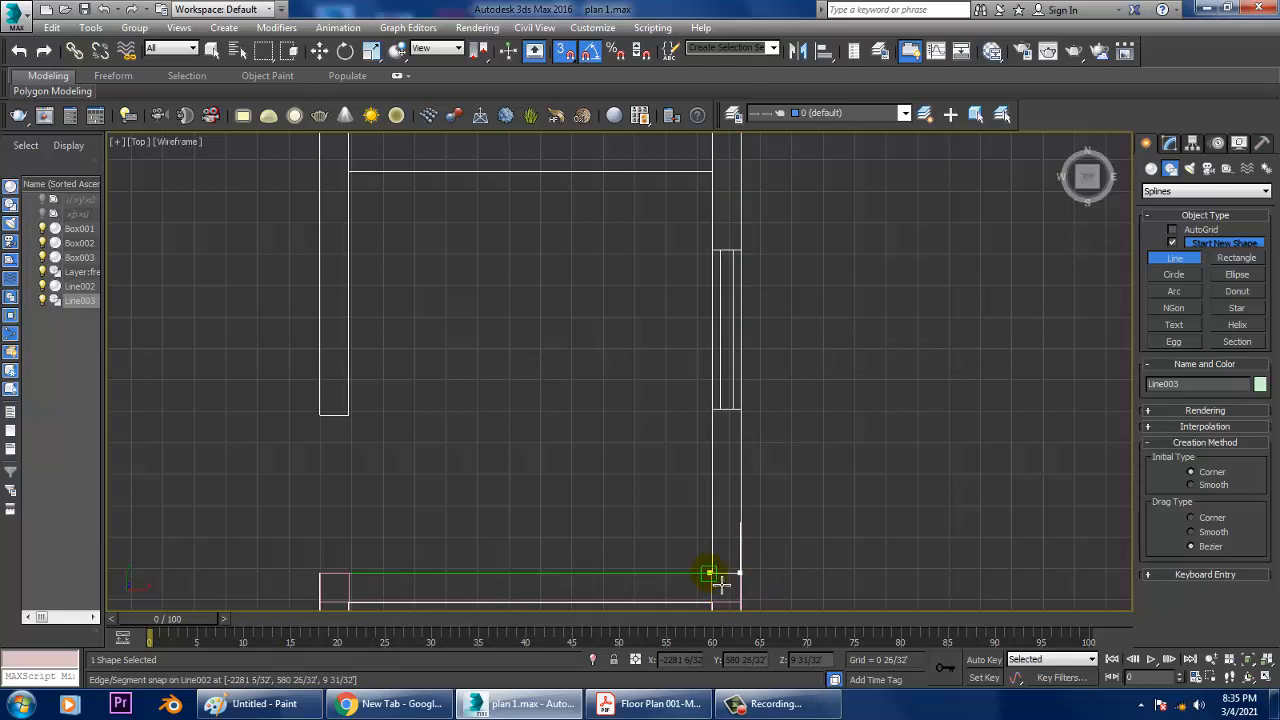
click(712, 572)
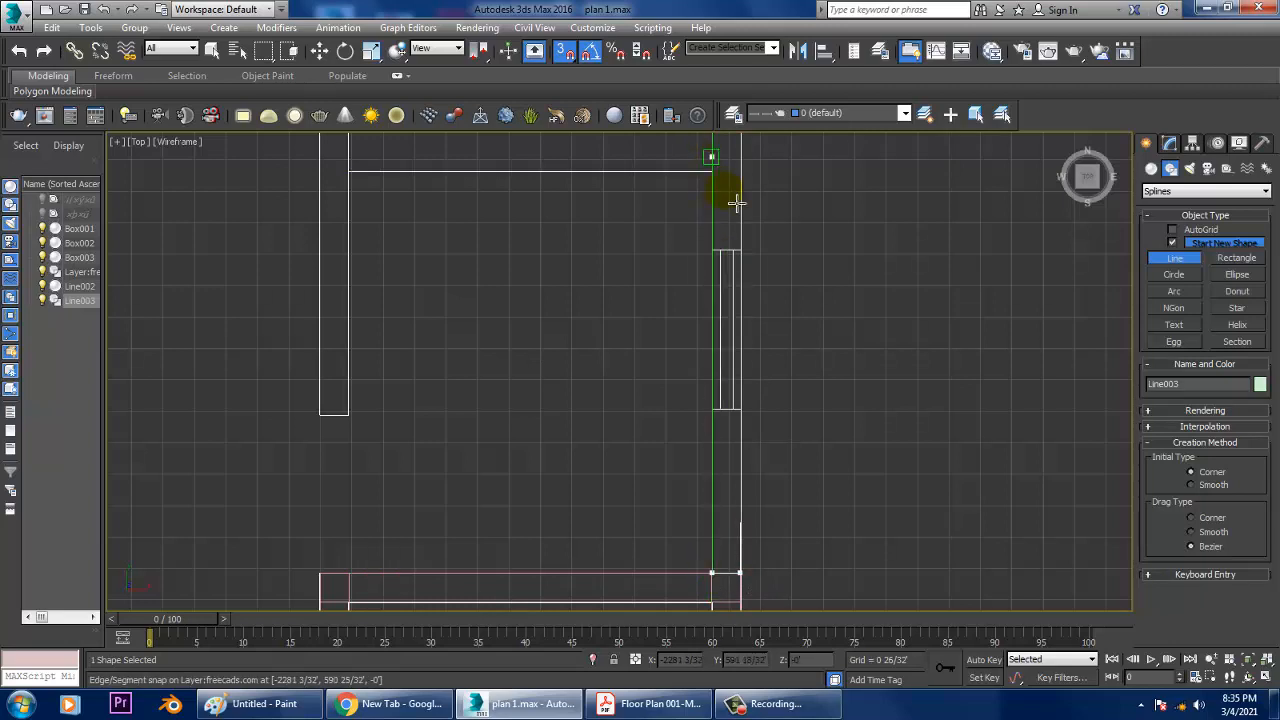
middle_drag(729, 200, 694, 446)
click(685, 322)
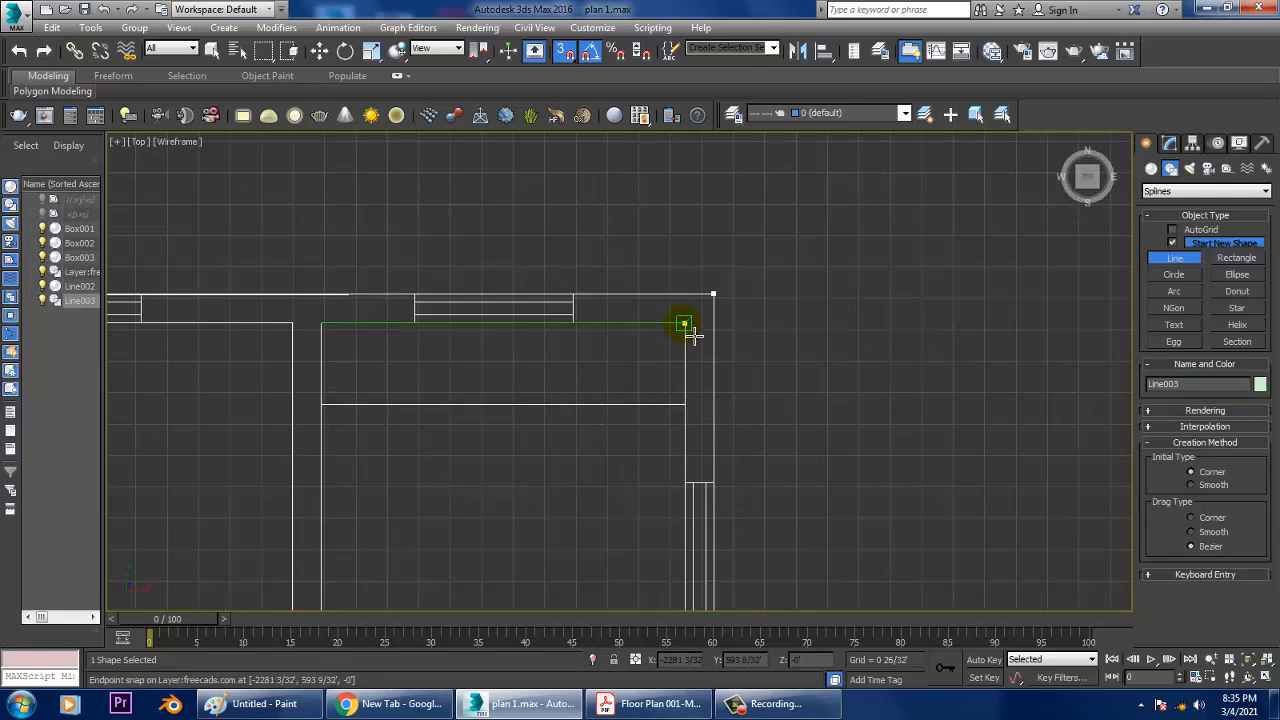
Step: Continue the line along the north wall's inner edge to the partition, down the partition's east face and across its free end
click(322, 322)
middle_drag(373, 328, 436, 300)
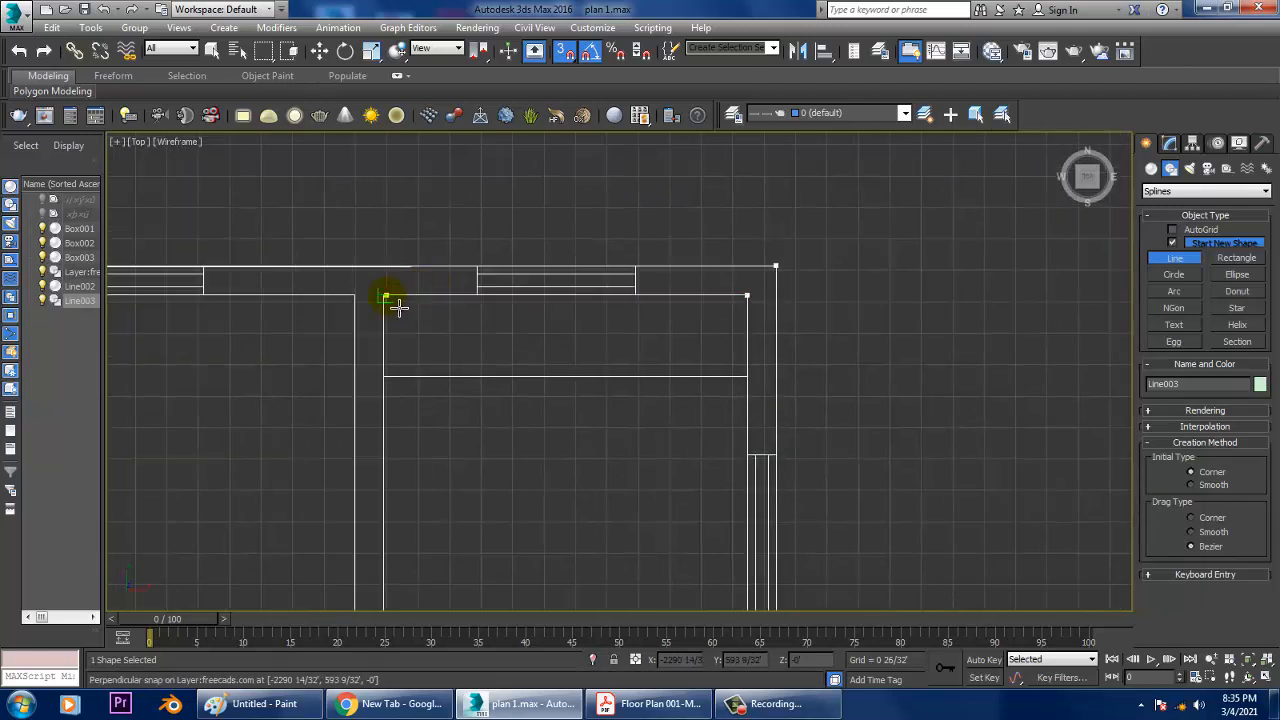
middle_drag(454, 425, 457, 346)
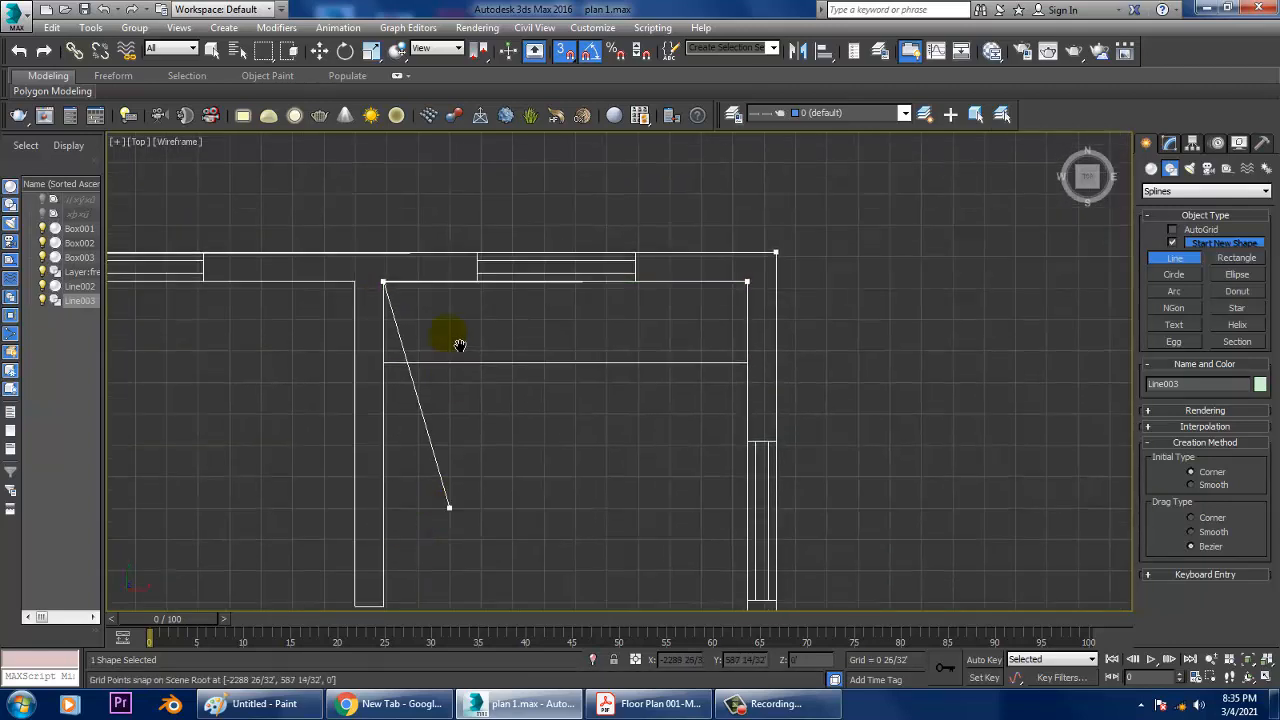
click(396, 551)
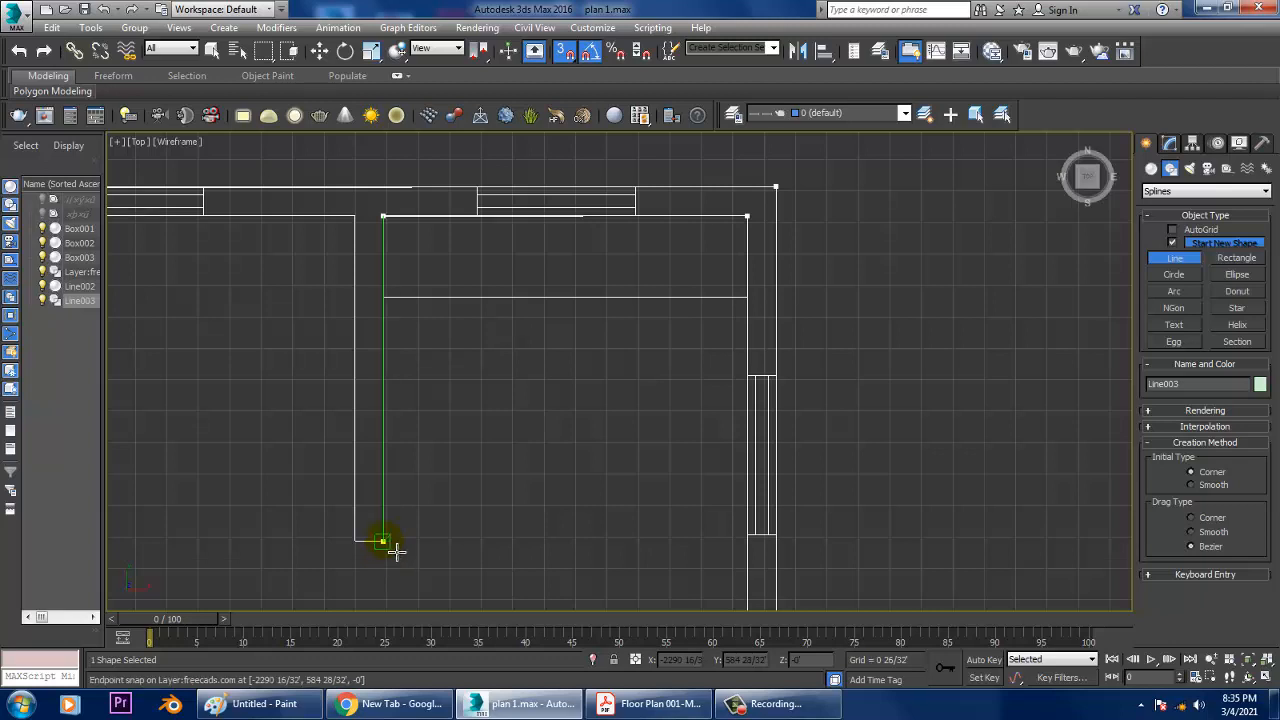
click(367, 549)
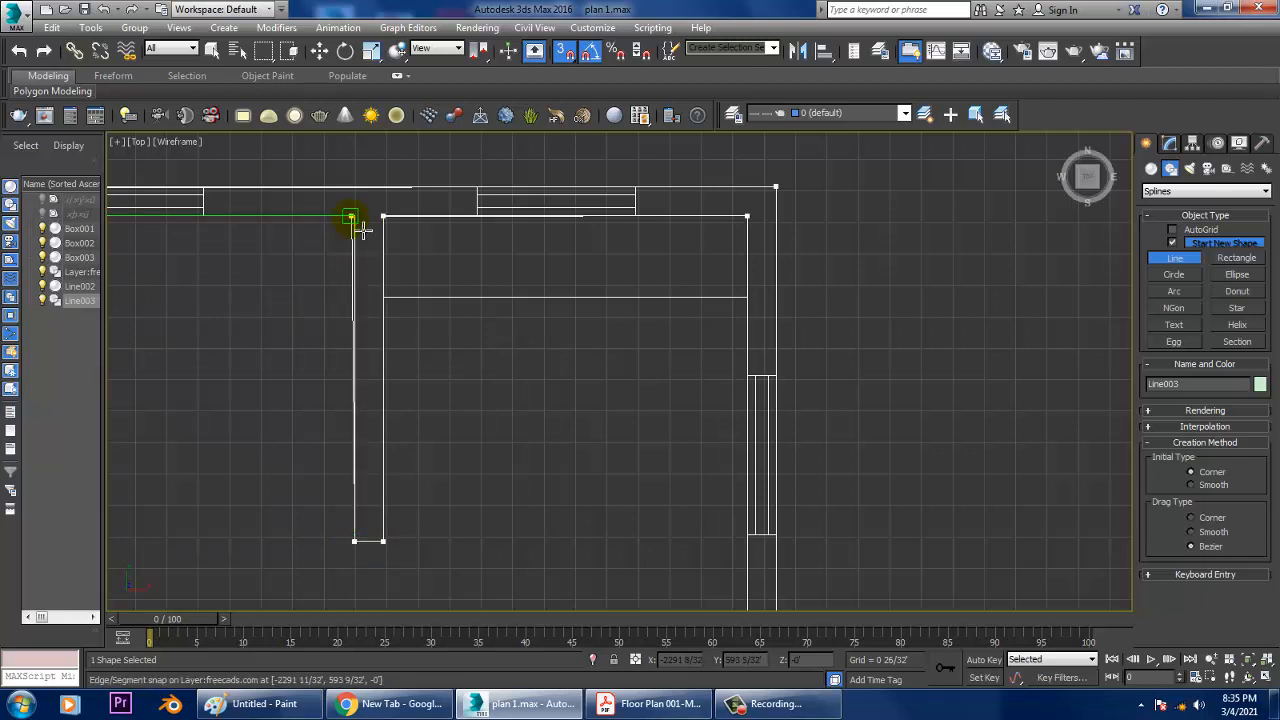
Step: Run the line along the north wall's inner edge from the partition's west corner to the orange wall and close the spline
middle_drag(363, 237, 617, 350)
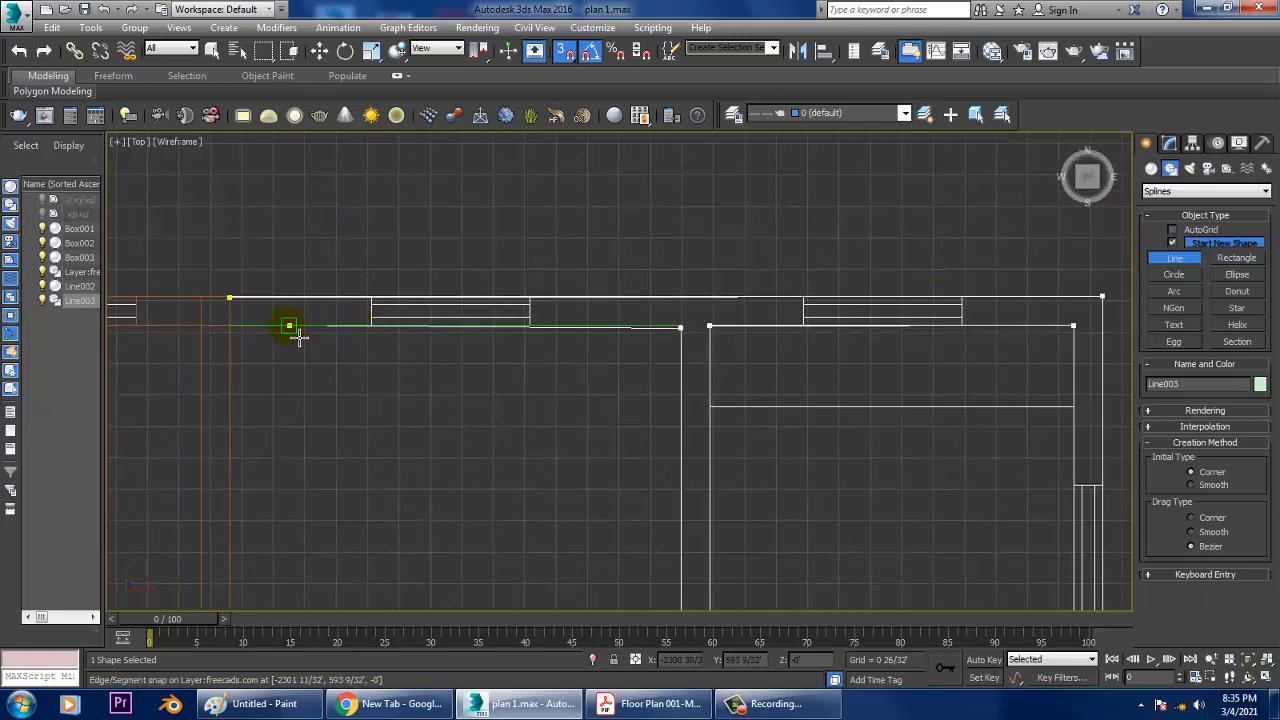
click(241, 335)
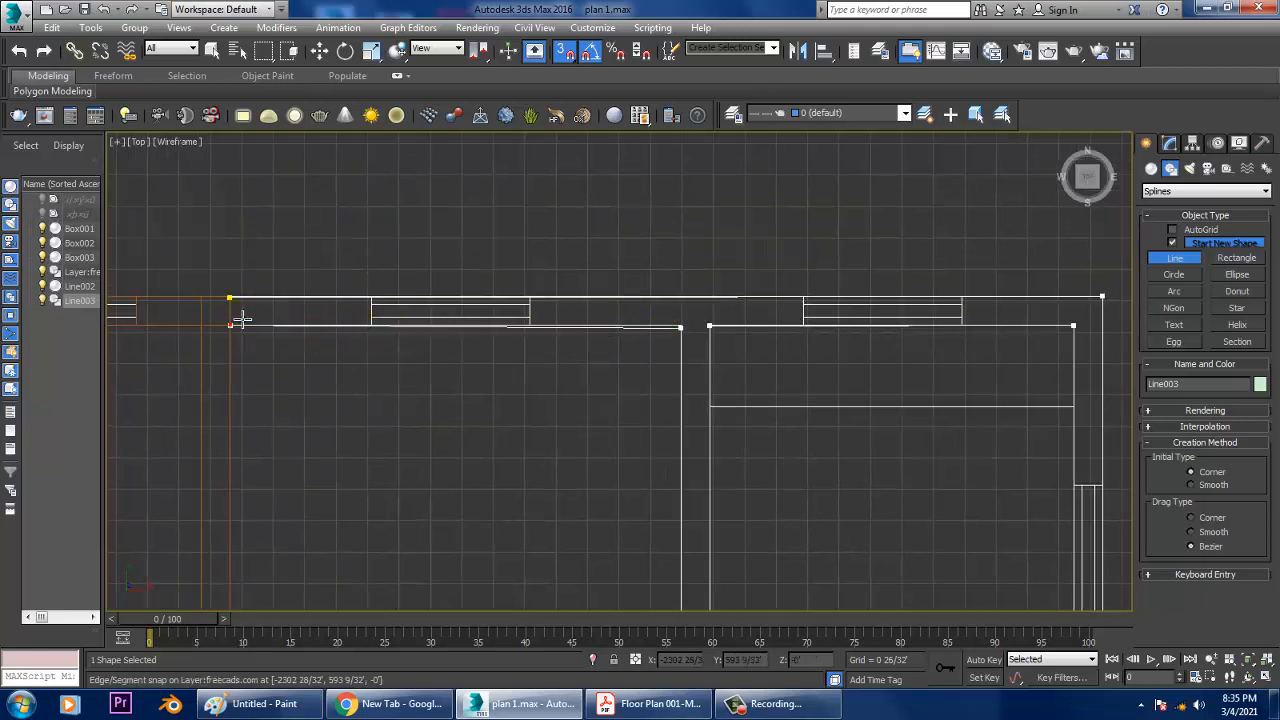
click(238, 307)
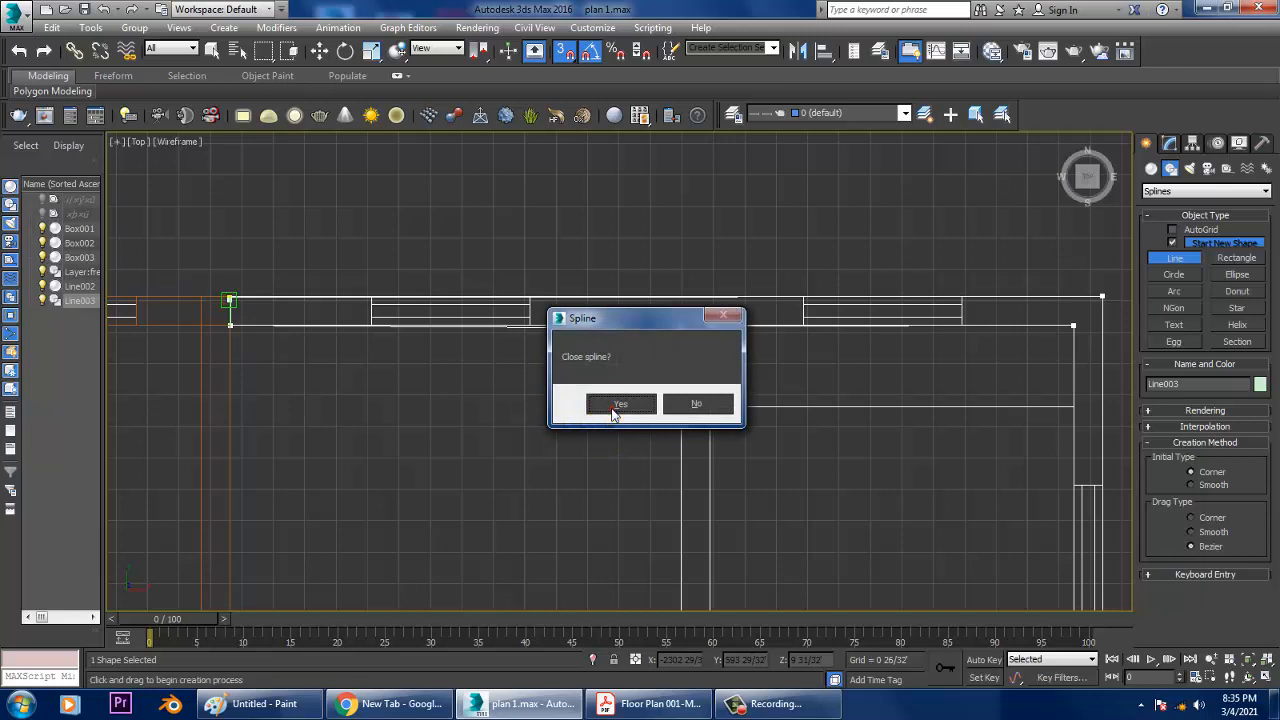
click(614, 409)
right_click(611, 410)
Step: Turn off snapping, select the two vertices at the partition's northwest corner and shift them slightly north to straighten the inner edge
middle_drag(611, 410, 526, 388)
key(1)
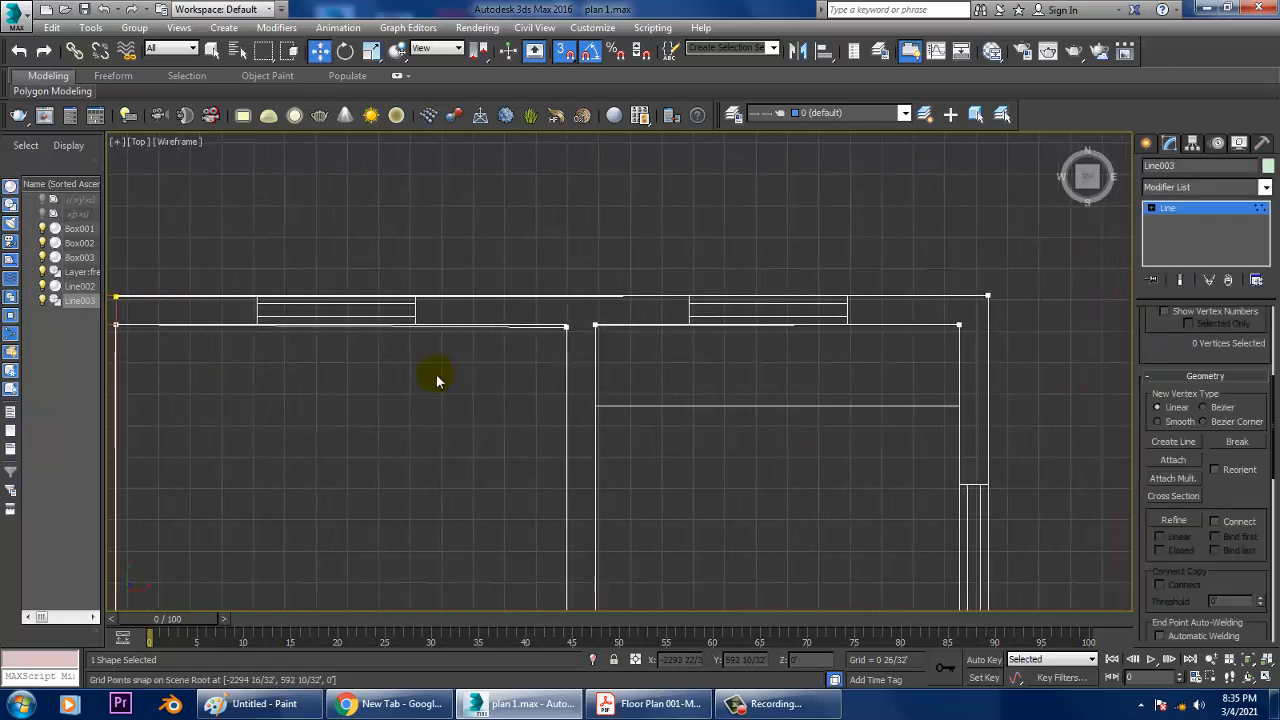
middle_drag(326, 366, 375, 372)
key(s)
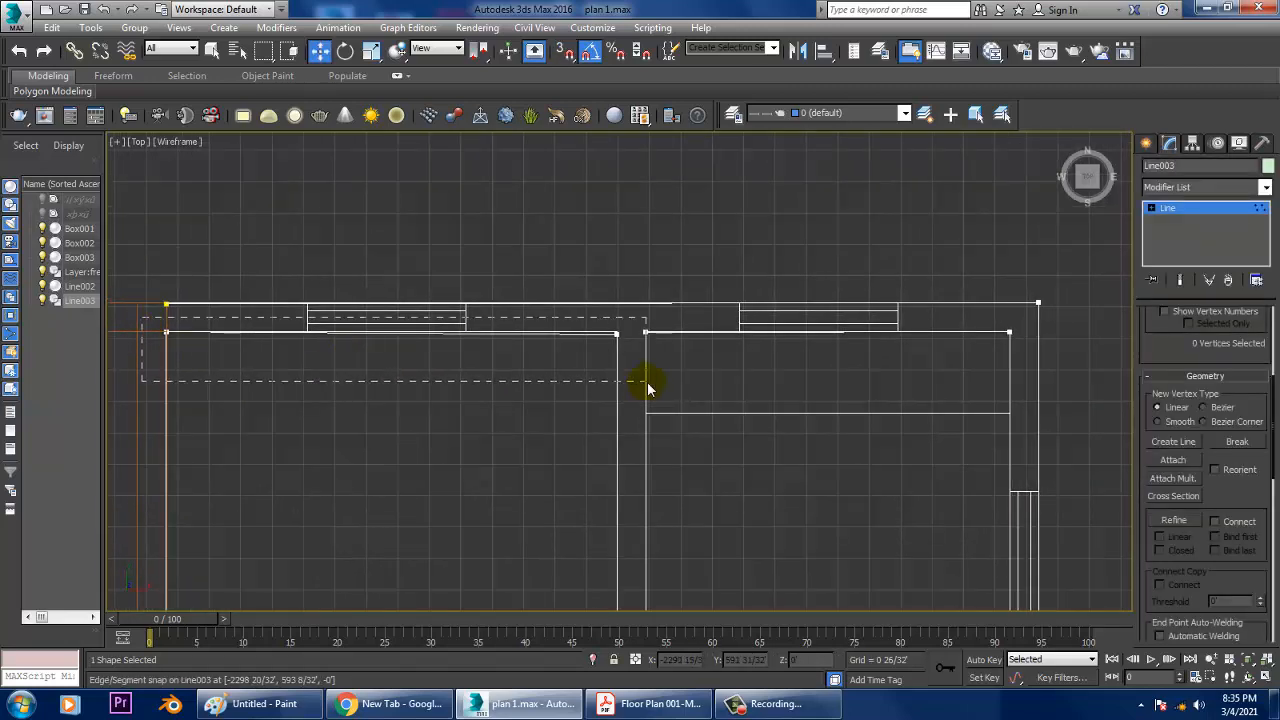
drag(626, 384, 634, 384)
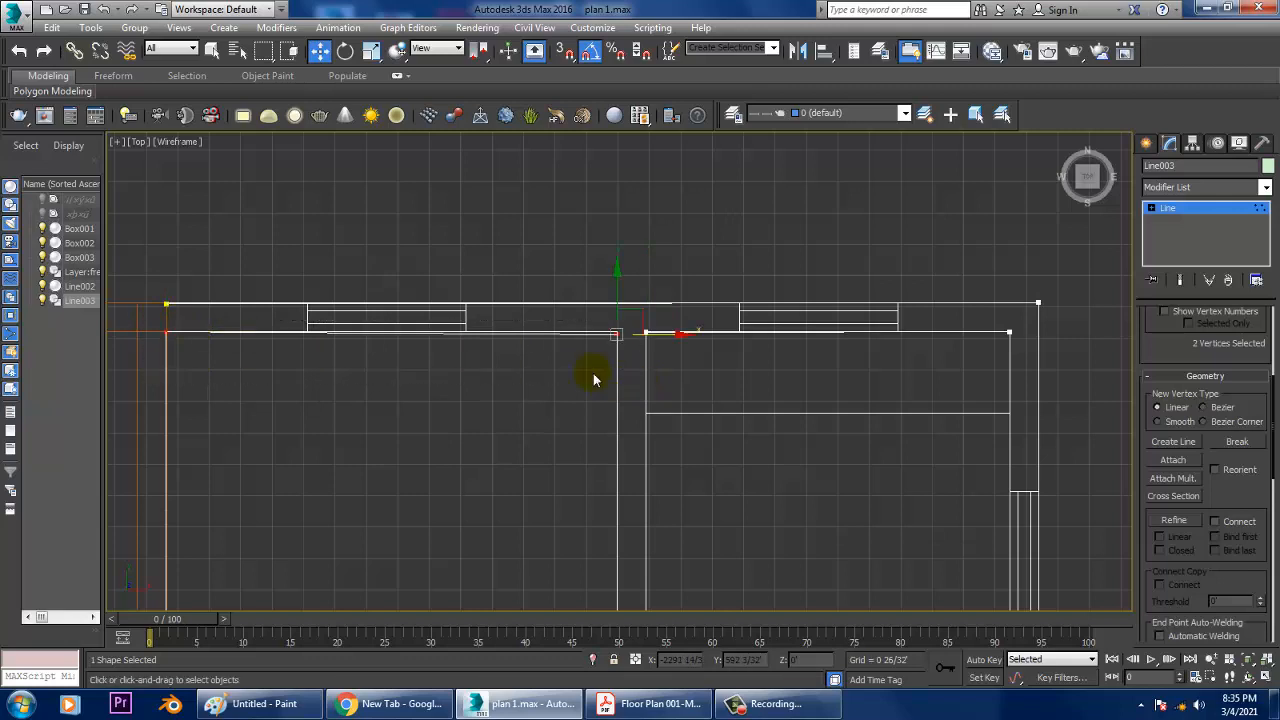
key(r)
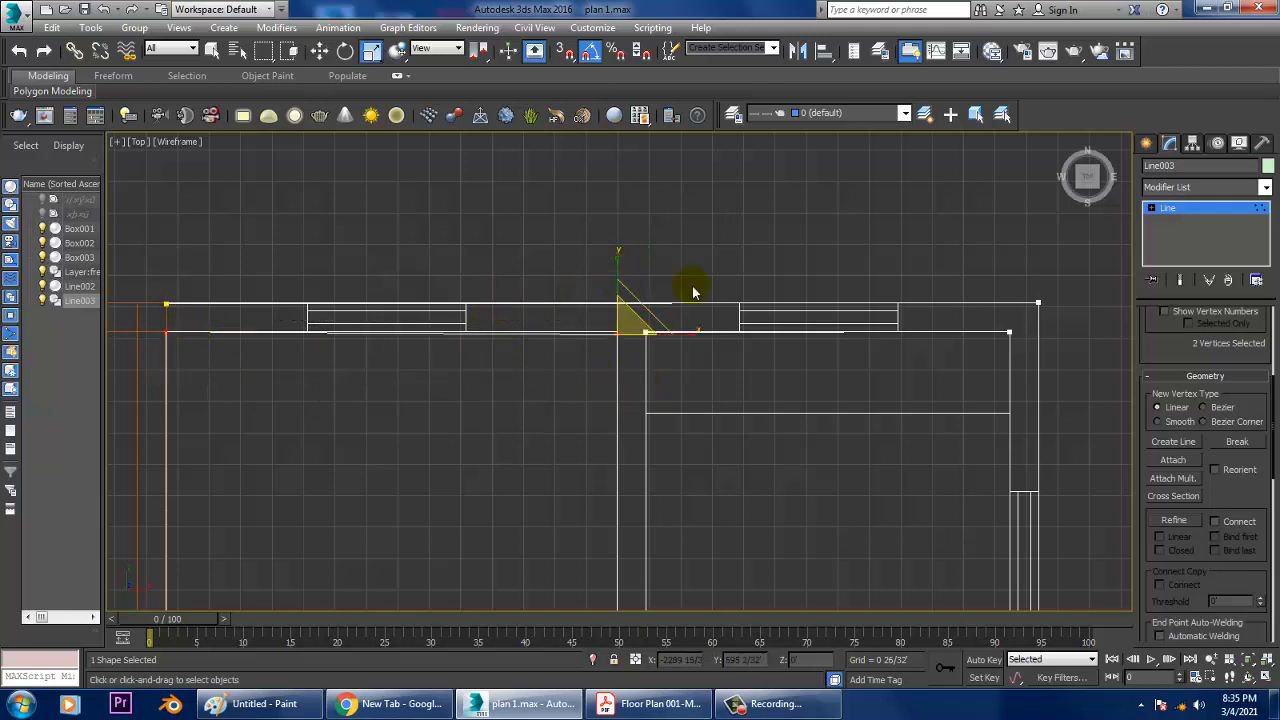
key(w)
drag(632, 301, 632, 298)
Step: In perspective, lower the outline's two raised vertices at the orange wall's end down to floor level along Z
key(alt+w)
right_click(969, 464)
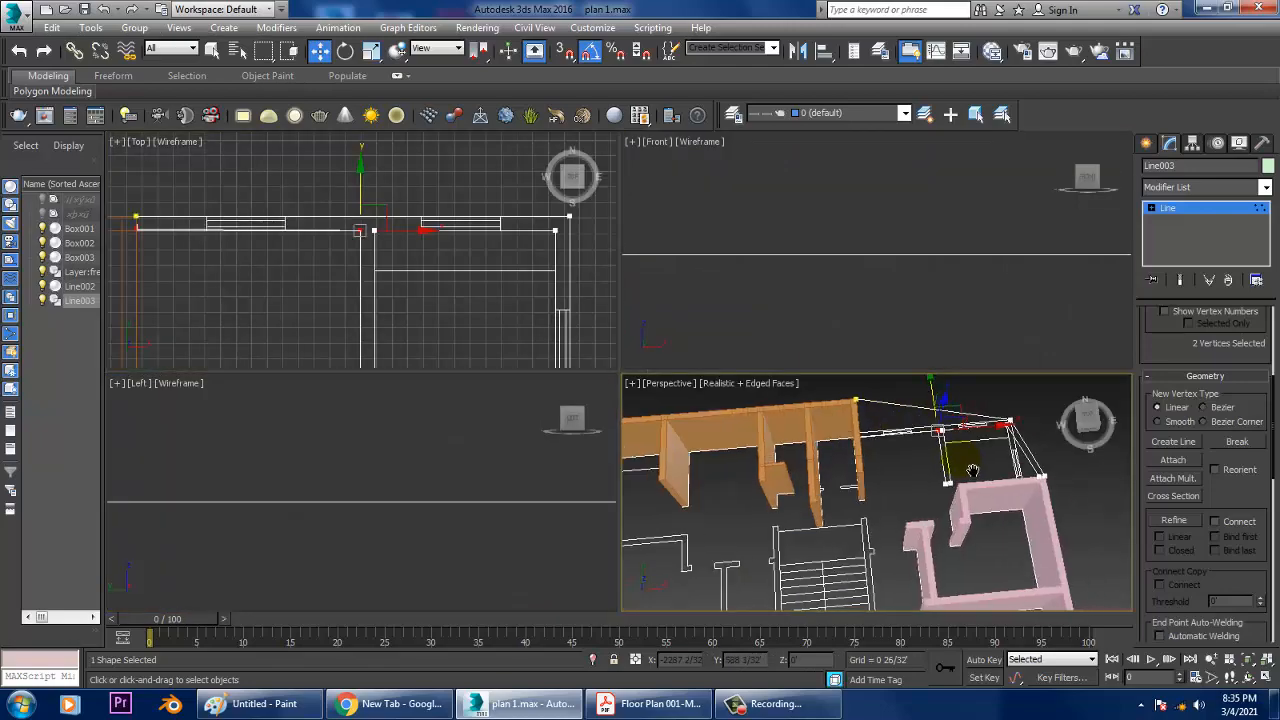
key(alt+w)
alt+middle_drag(912, 412, 688, 360)
scroll(688, 360, up, 2)
alt+middle_drag(688, 360, 598, 354)
drag(257, 211, 362, 278)
drag(353, 232, 389, 491)
alt+middle_drag(869, 434, 744, 240)
click(726, 219)
drag(740, 199, 747, 437)
middle_drag(749, 370, 790, 220)
alt+middle_drag(790, 220, 780, 286)
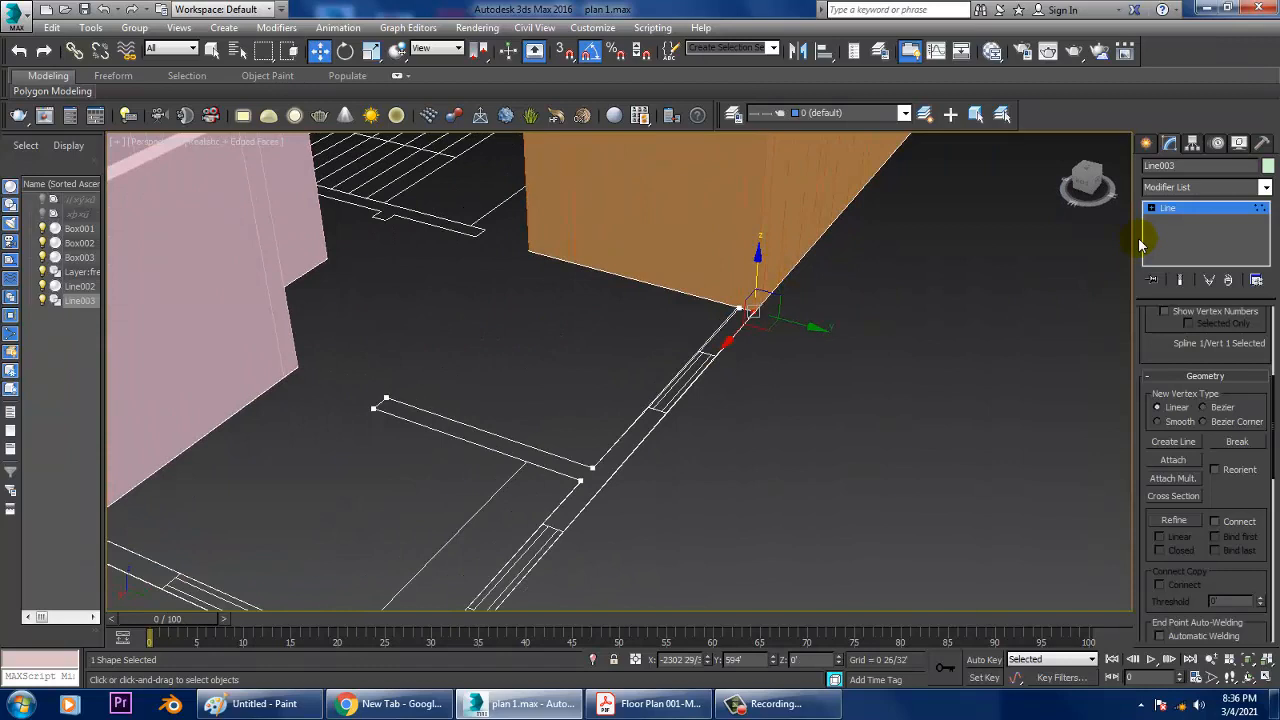
Step: Leave vertex editing and extrude the closed northeast wall outline by 10'
click(1193, 211)
click(1207, 188)
text(ex)
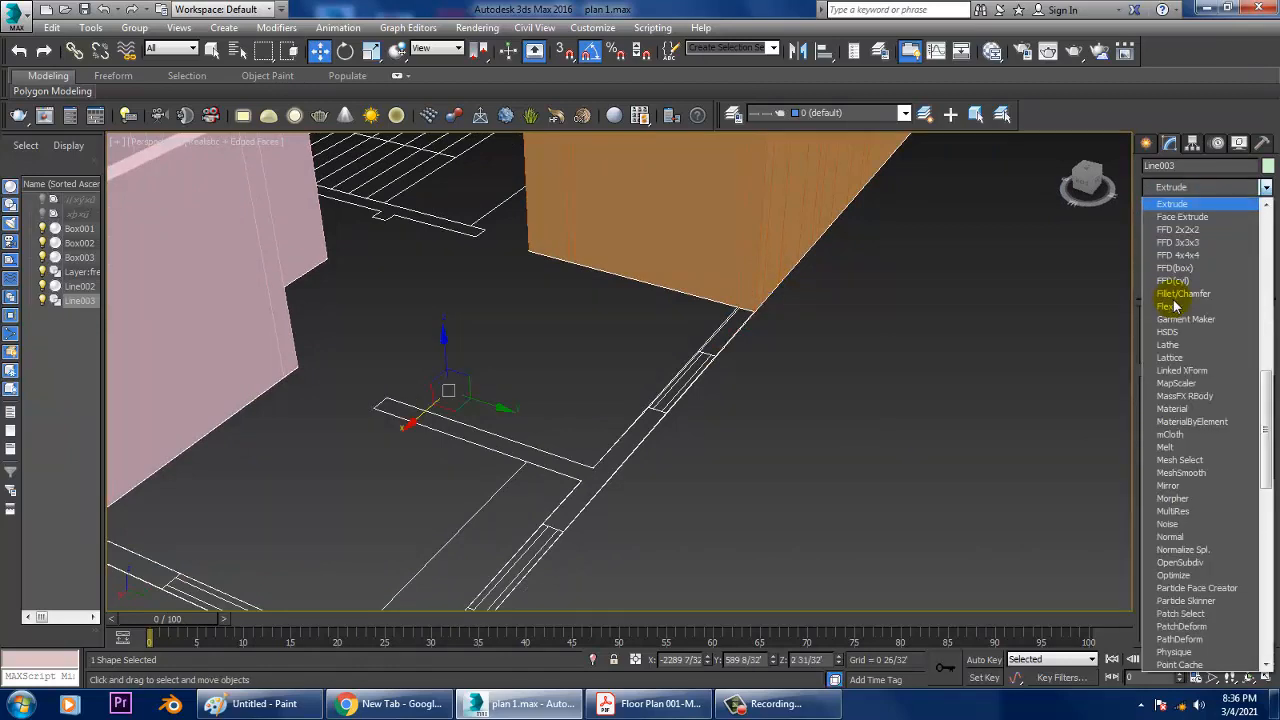
click(1190, 205)
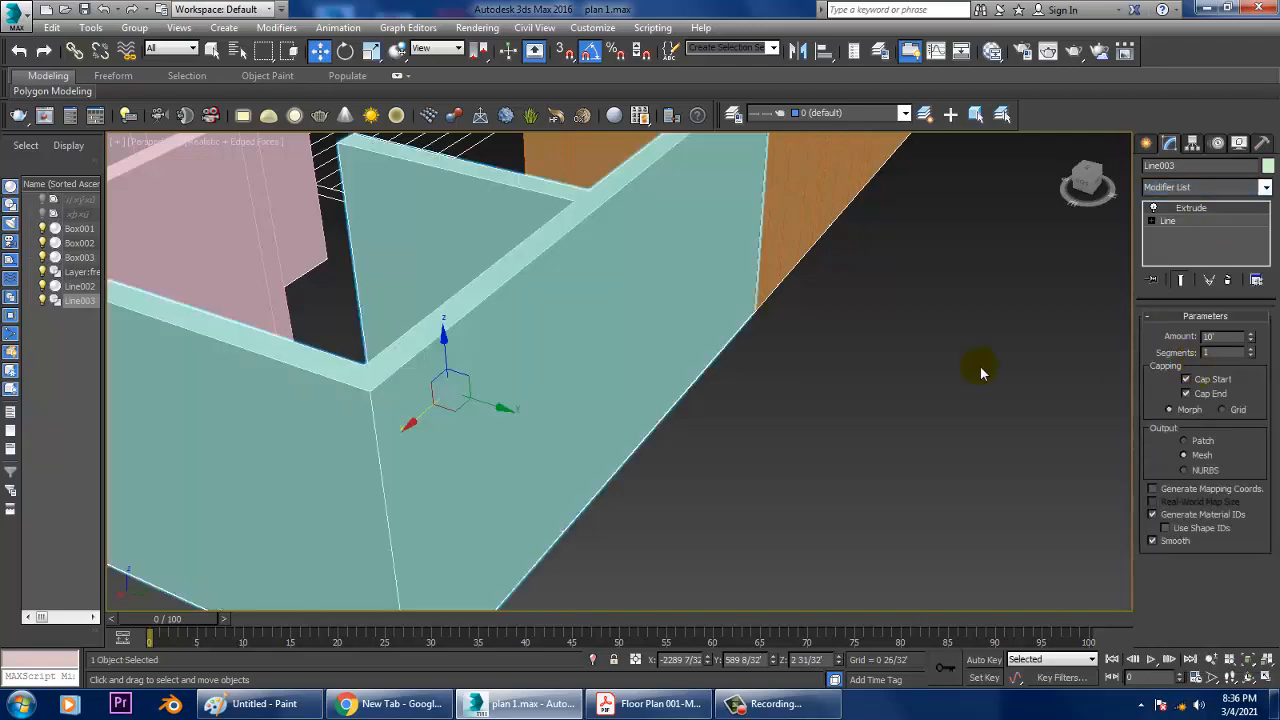
Step: Create a large plane in the perspective view that extends under the whole floor plan with the extruded walls
alt+middle_drag(676, 314, 840, 300)
scroll(768, 322, down, 5)
alt+middle_drag(703, 334, 654, 446)
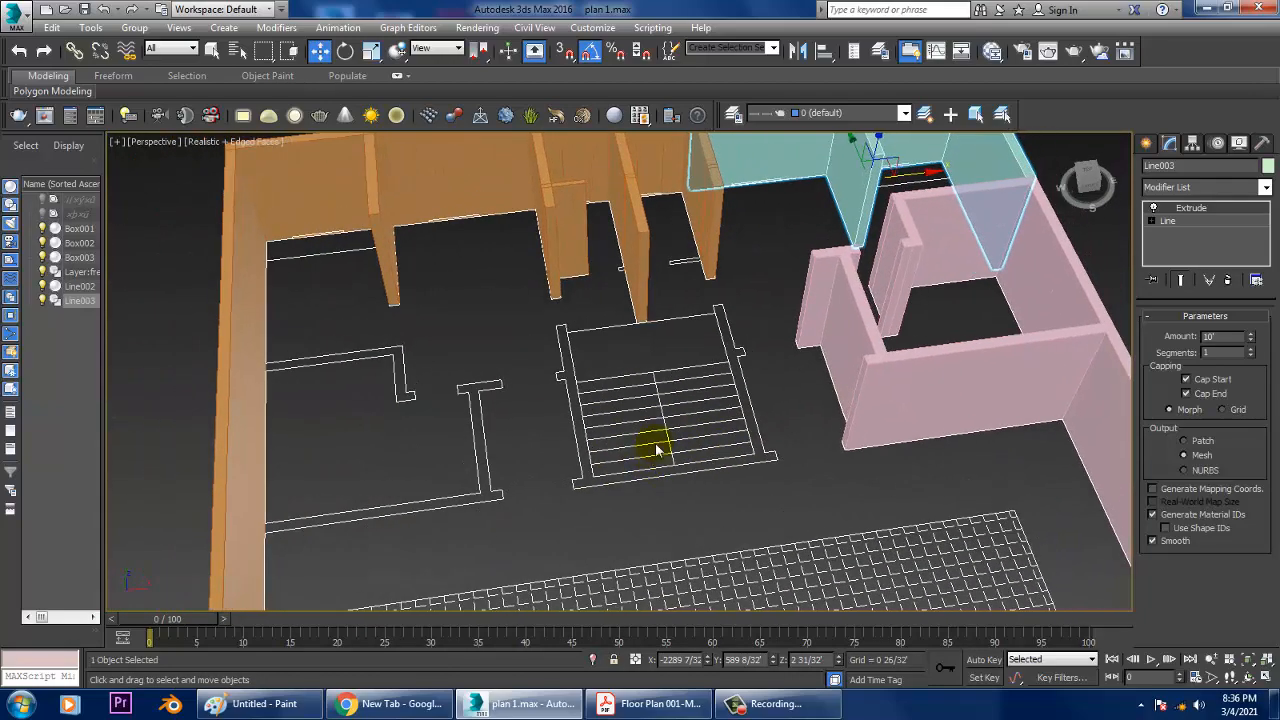
alt+middle_drag(746, 352, 724, 424)
middle_drag(800, 432, 777, 367)
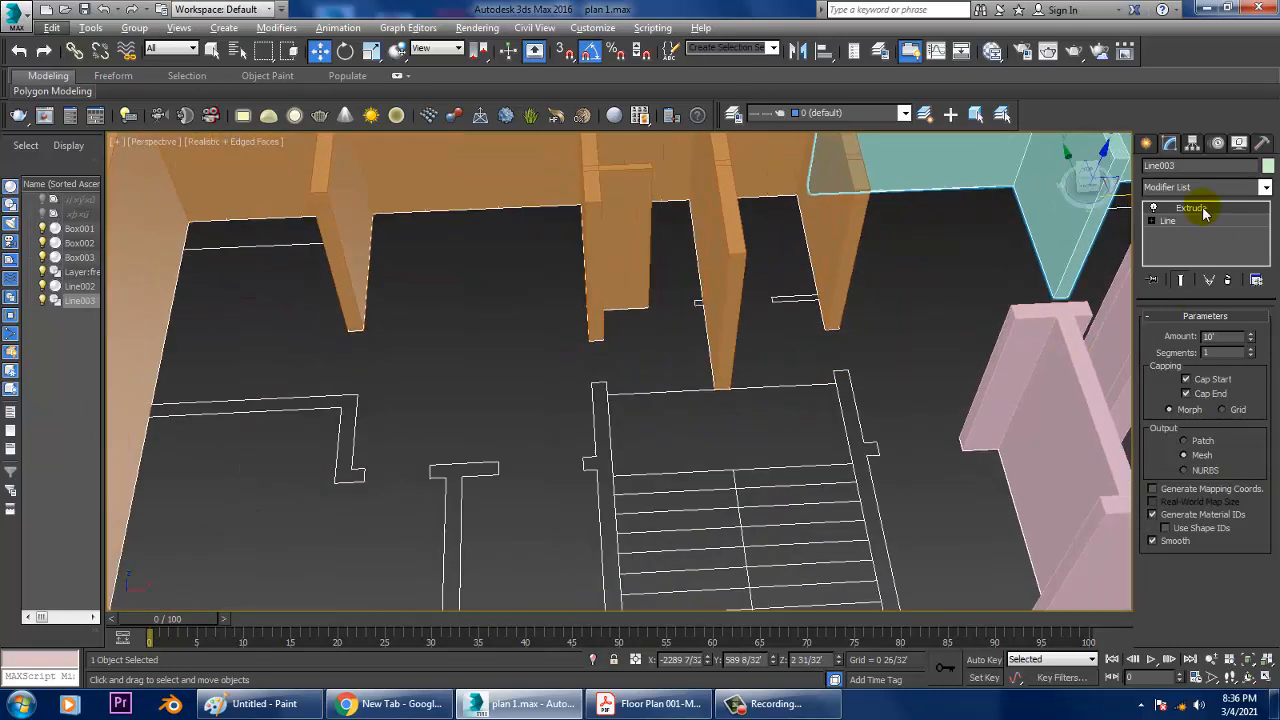
click(1145, 143)
click(1151, 168)
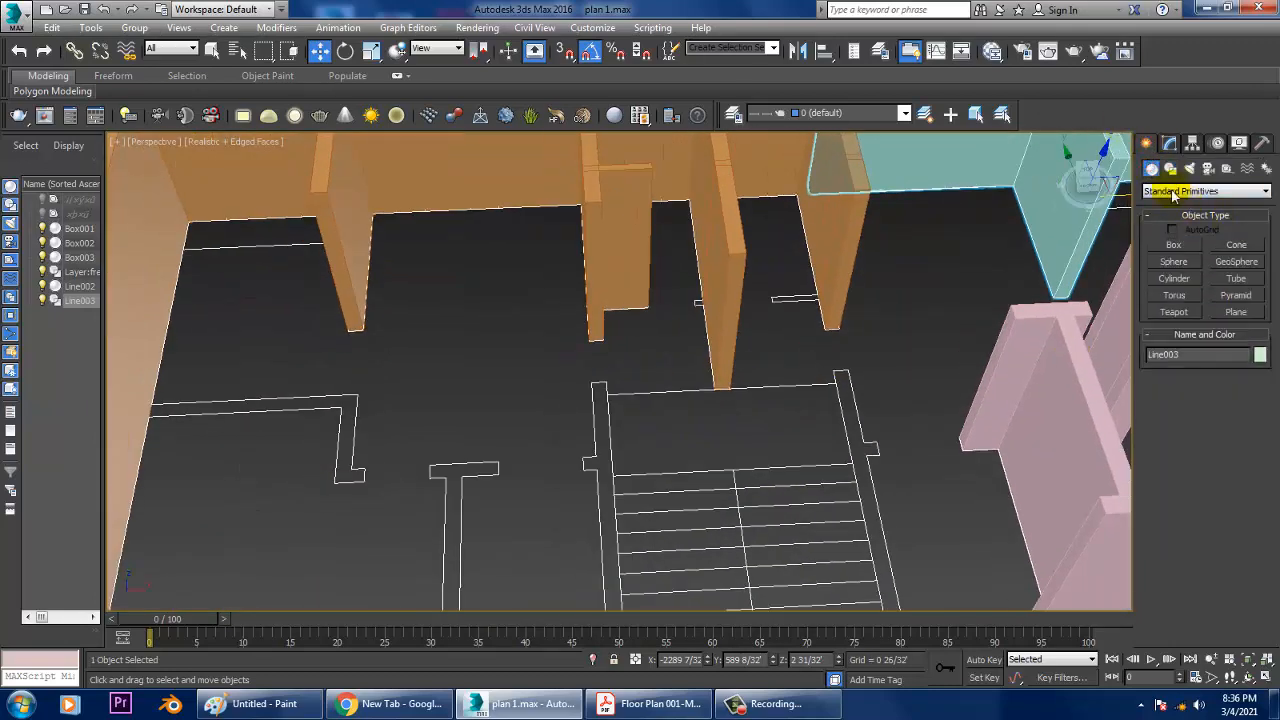
click(1243, 313)
scroll(781, 263, down, 10)
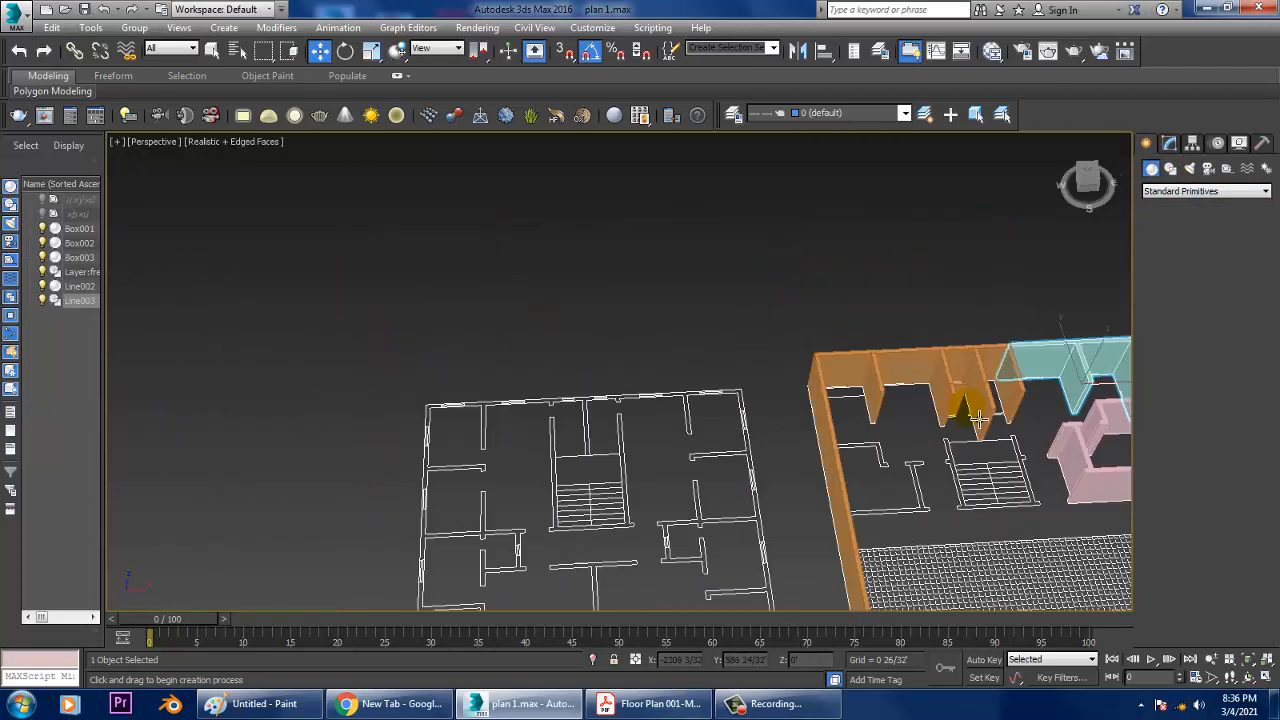
drag(758, 200, 364, 531)
scroll(591, 403, up, 3)
key(w)
Step: Freeze the new floor plane so it cannot be selected
alt+middle_drag(667, 410, 700, 420)
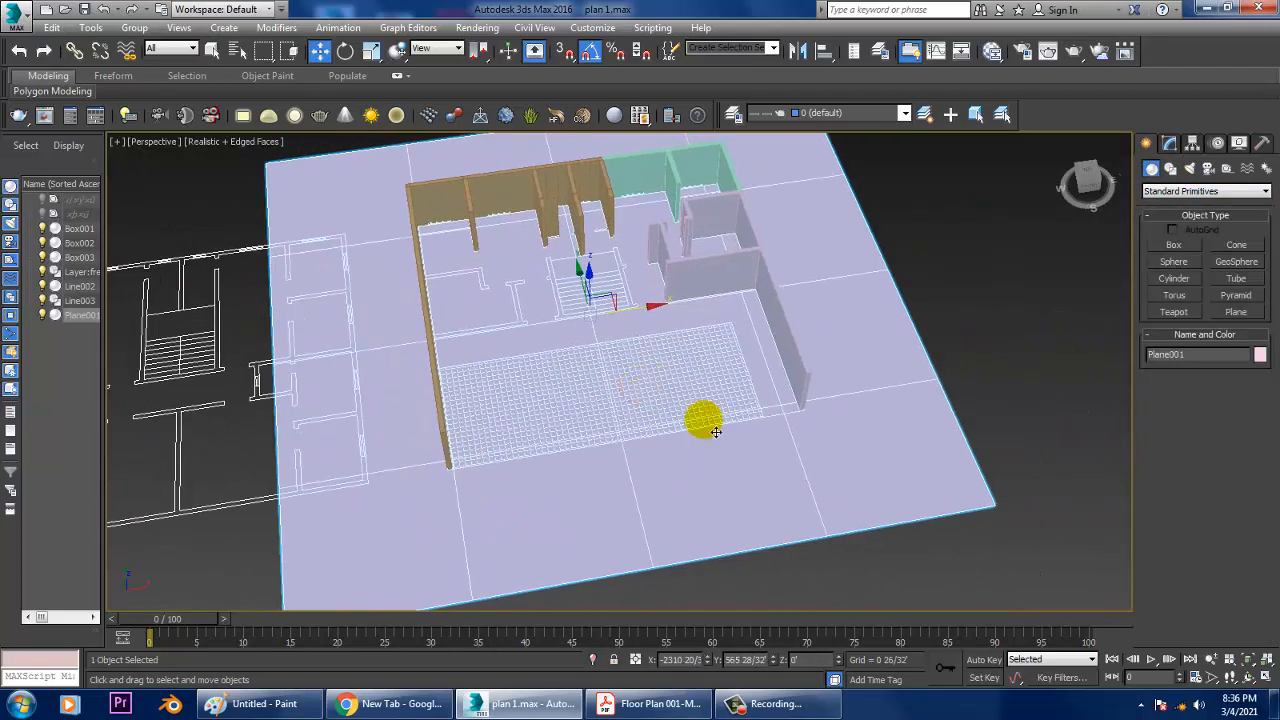
right_click(866, 452)
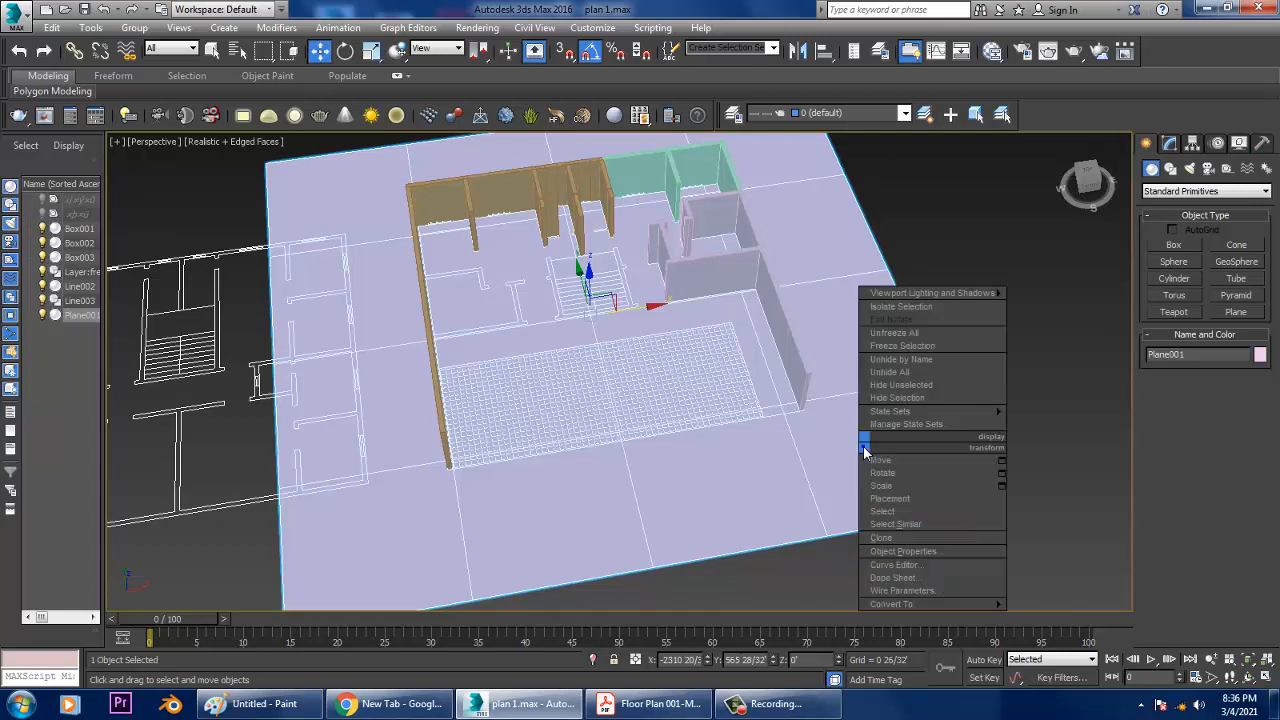
click(912, 345)
Step: Start a snapped line in the top view where the stair's west wall meets the top of its south base
key(alt+w)
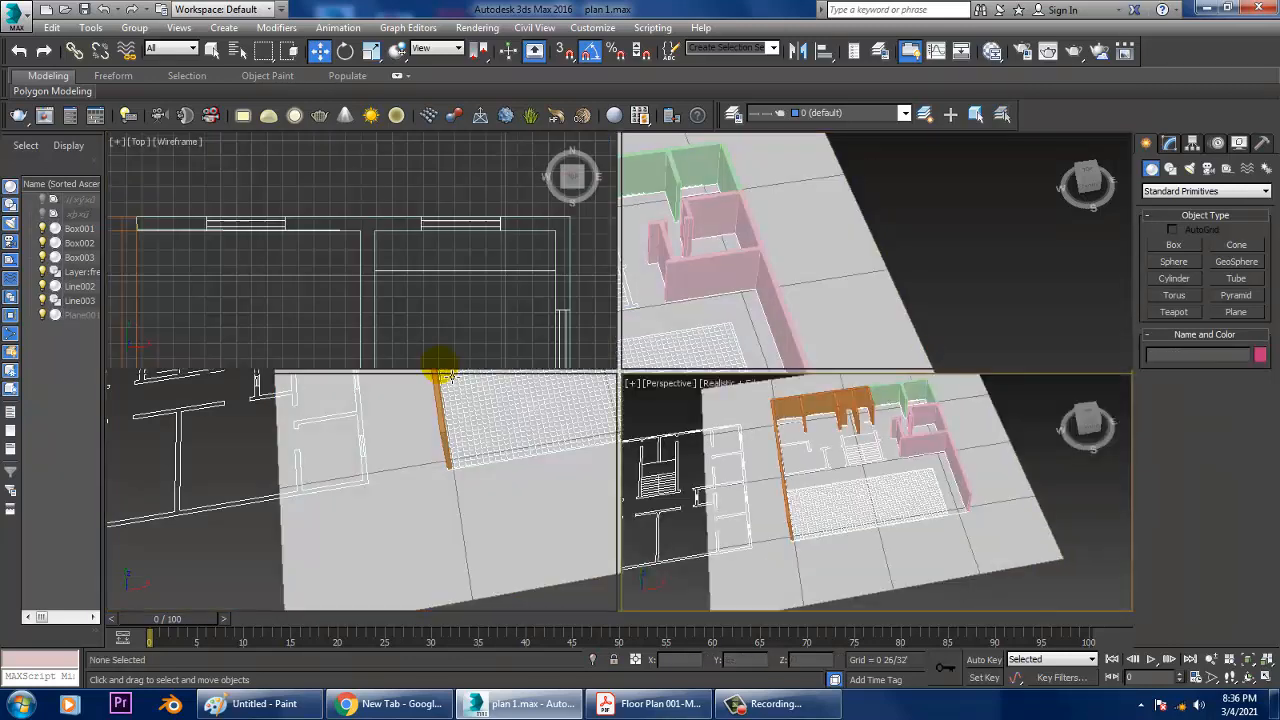
click(340, 280)
key(alt+w)
scroll(489, 300, down, 10)
scroll(505, 325, up, 15)
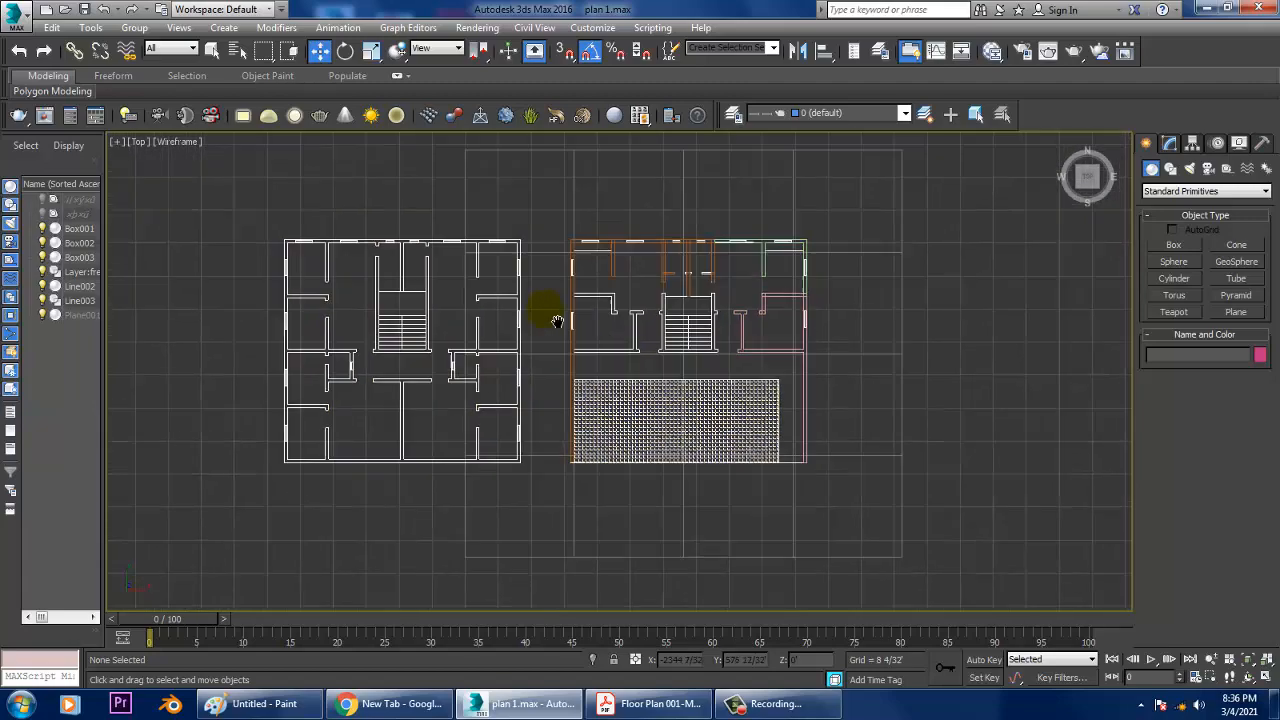
scroll(668, 386, up, 5)
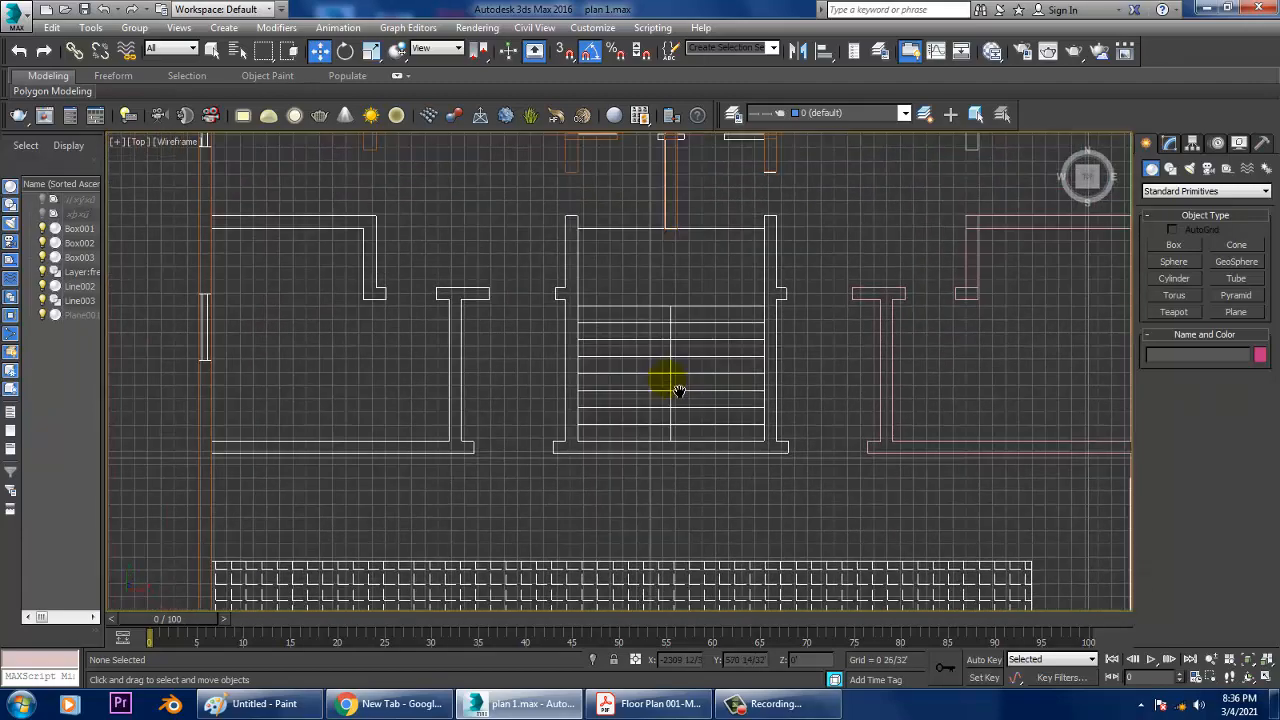
middle_drag(704, 380, 730, 421)
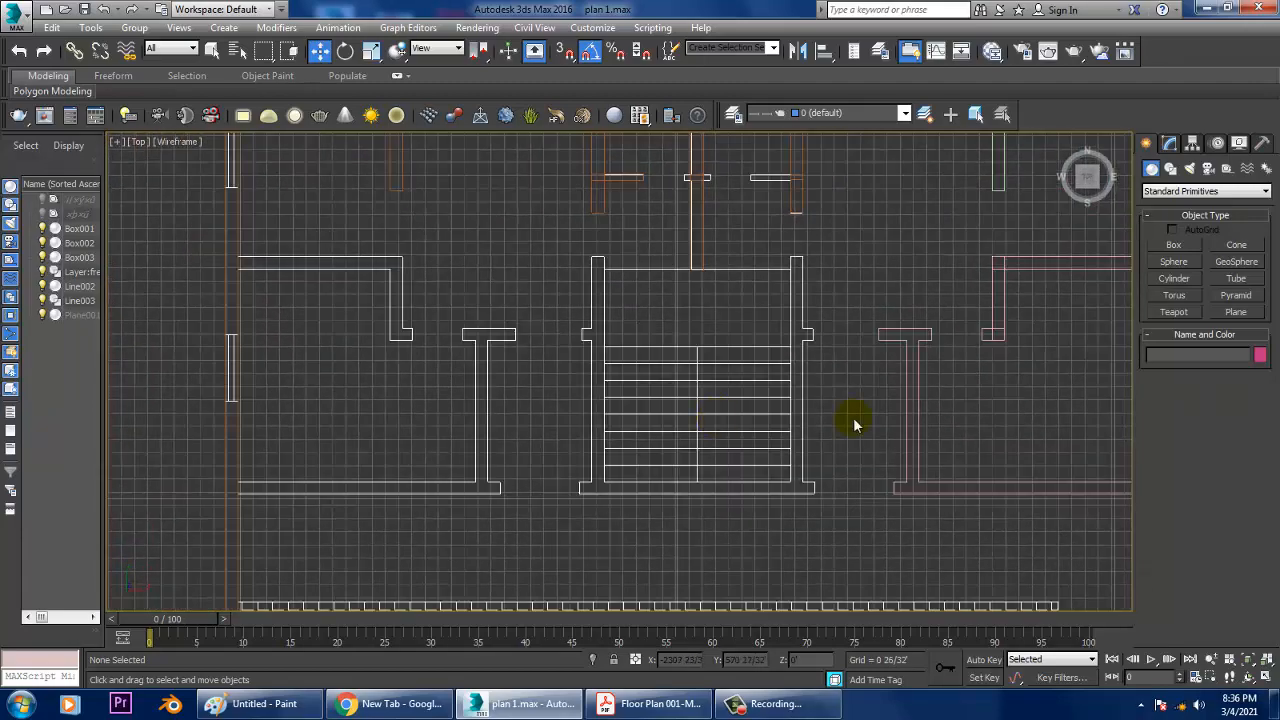
click(1171, 169)
click(1175, 259)
scroll(651, 371, up, 4)
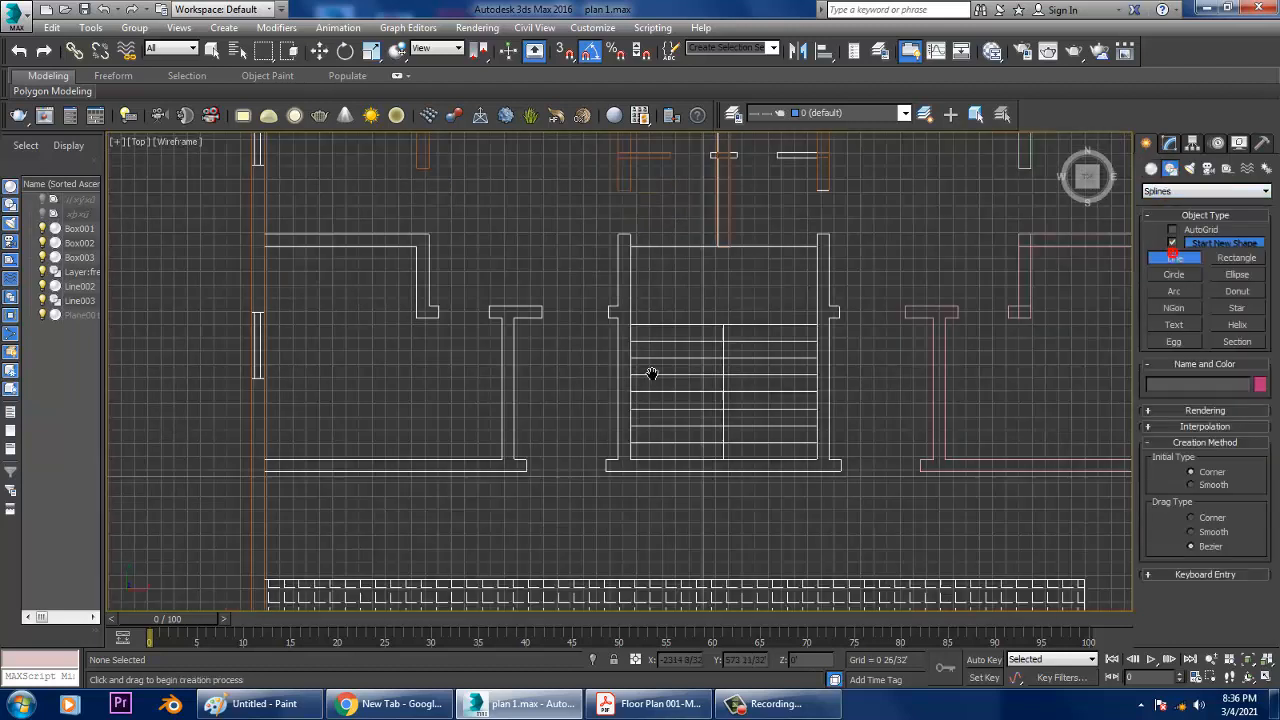
key(s)
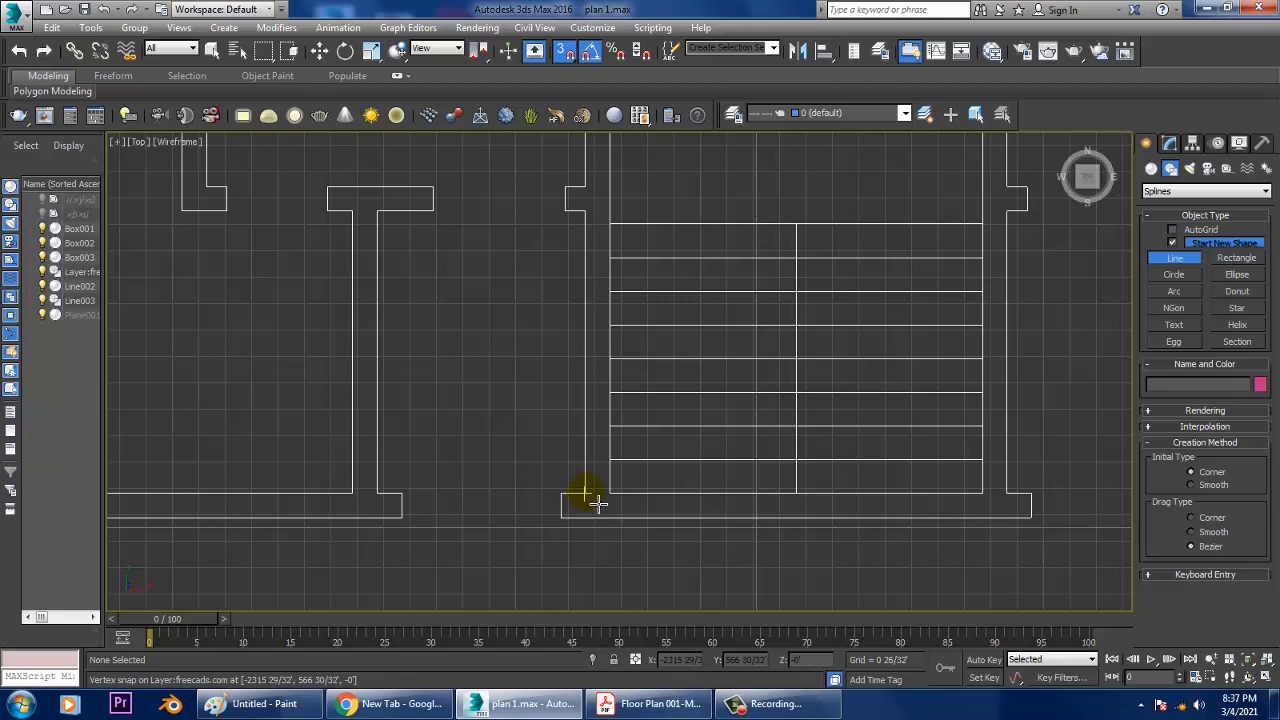
click(597, 503)
Step: Run the line up the stair wall's west face to the lower inner corner of the small projection
middle_drag(586, 214, 604, 391)
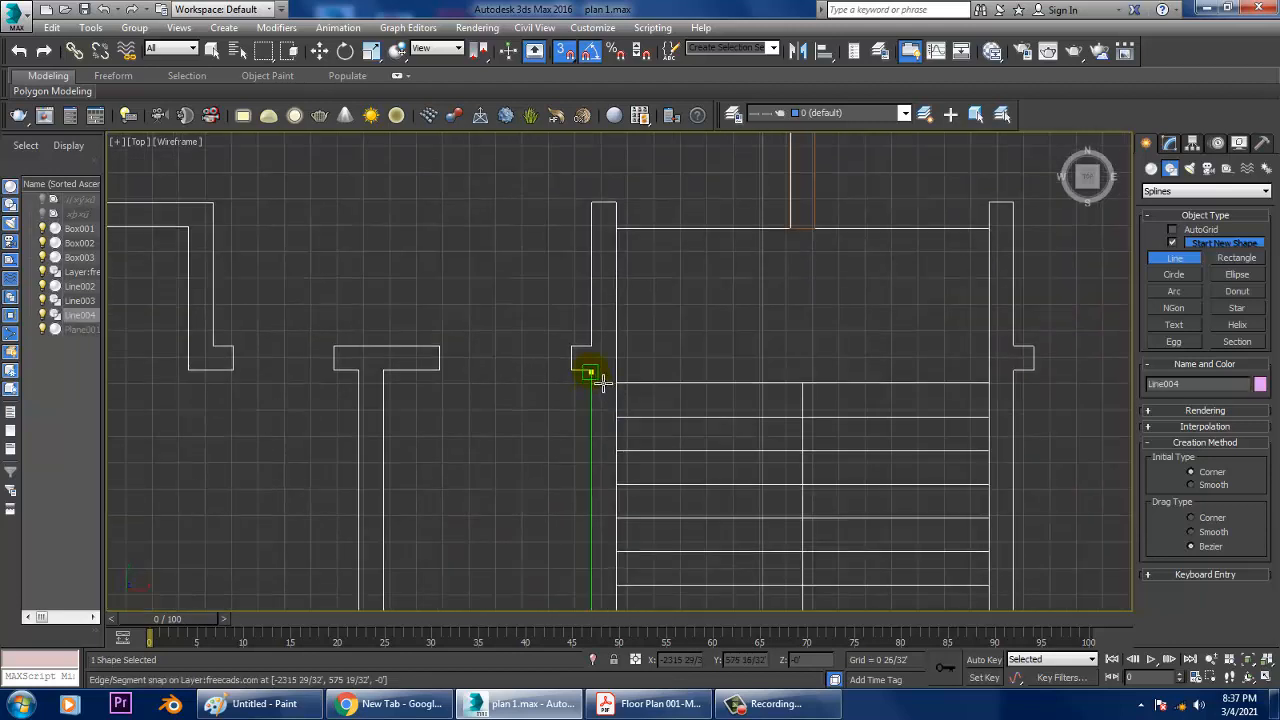
click(591, 372)
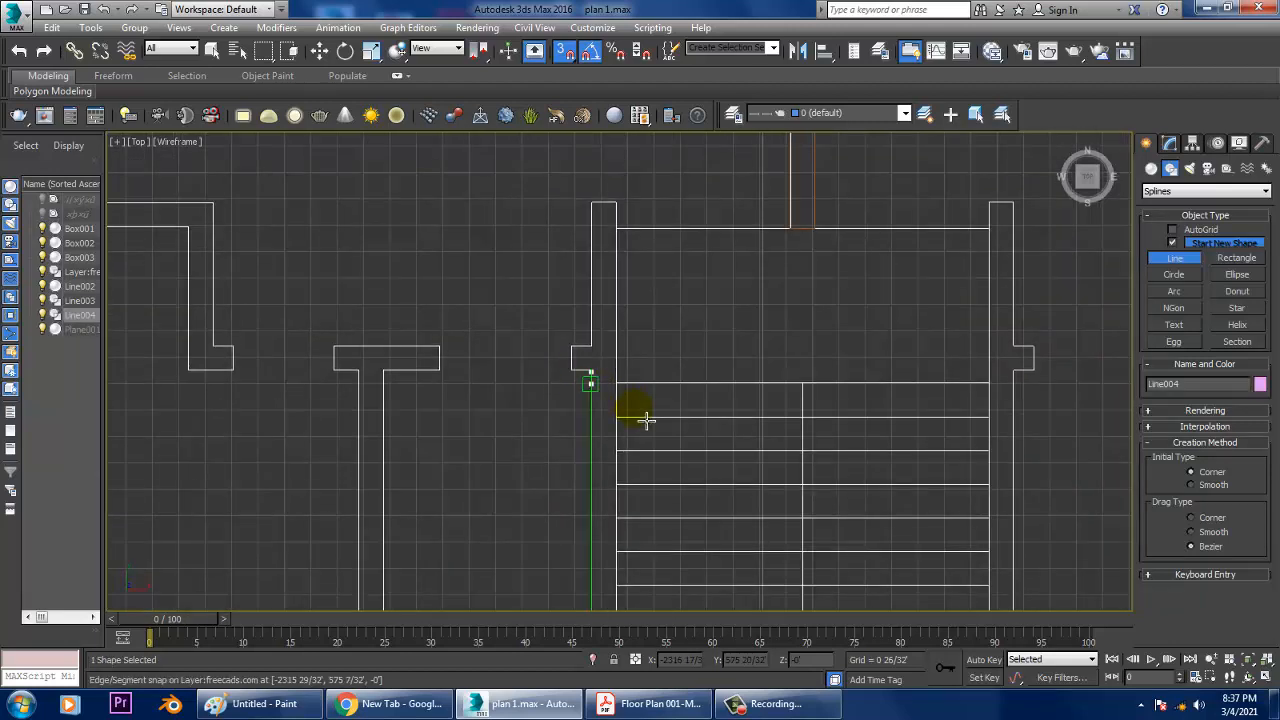
scroll(600, 414, up, 4)
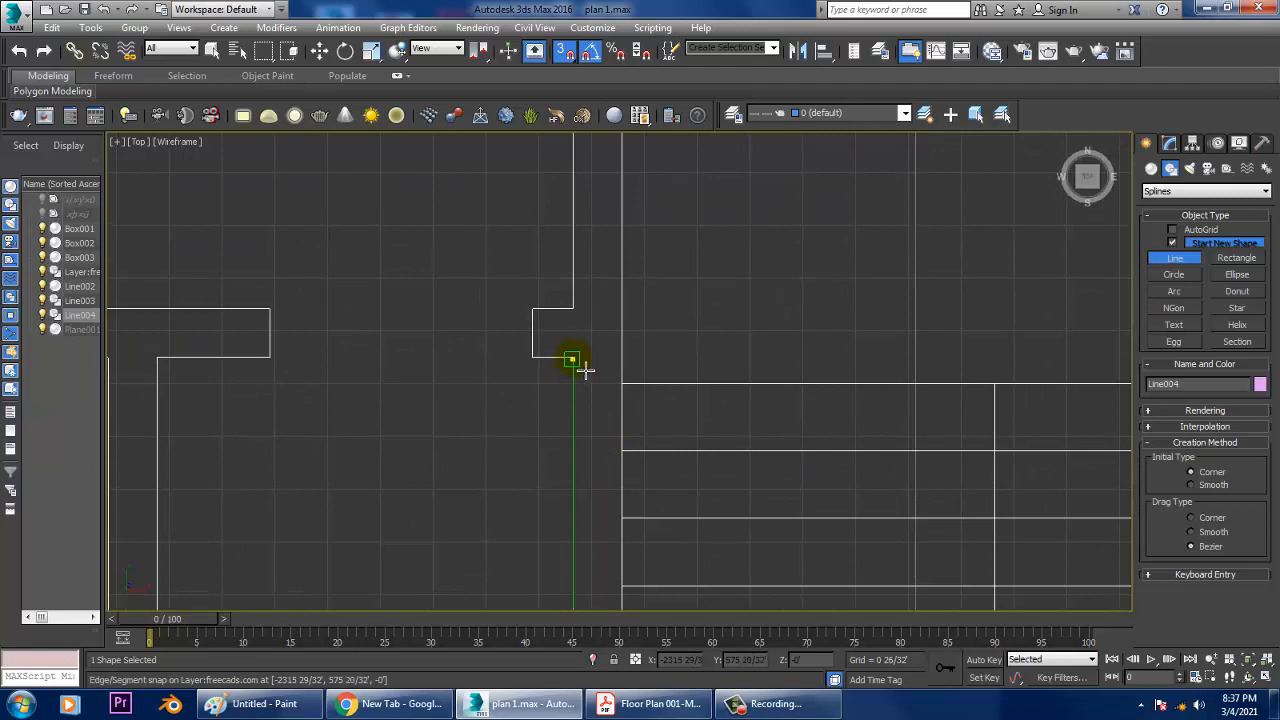
click(579, 366)
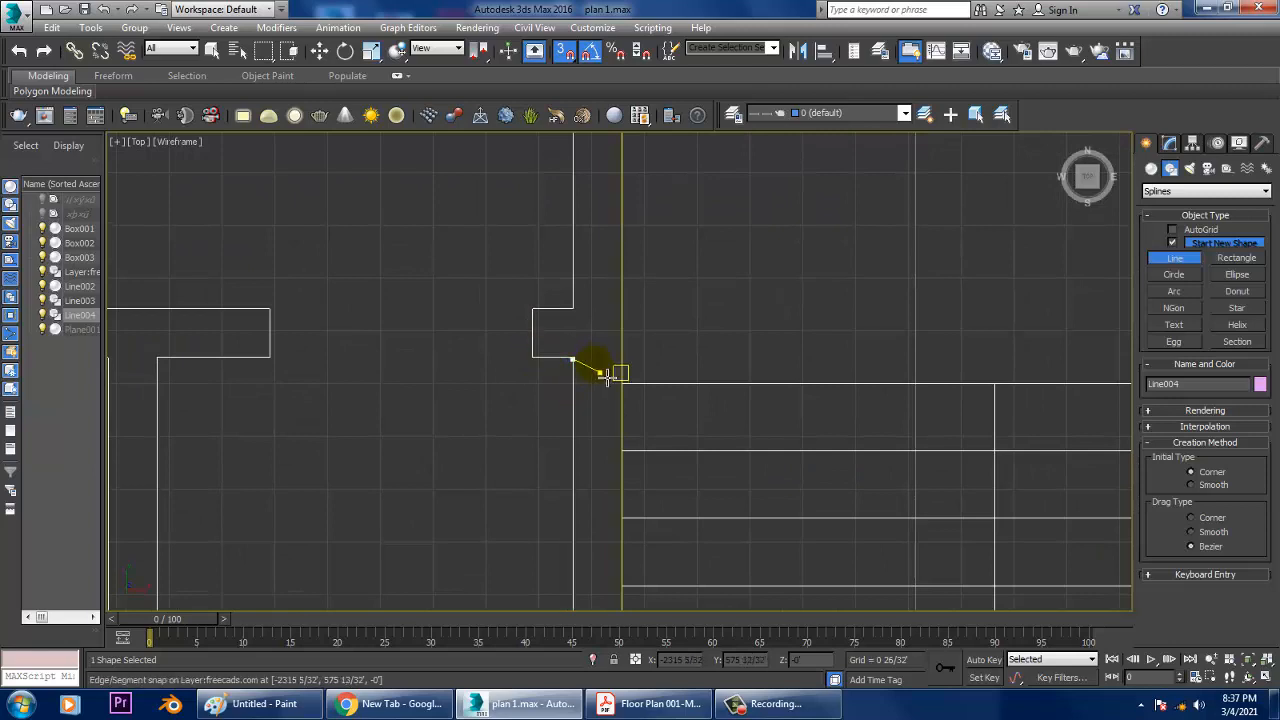
scroll(600, 371, up, 2)
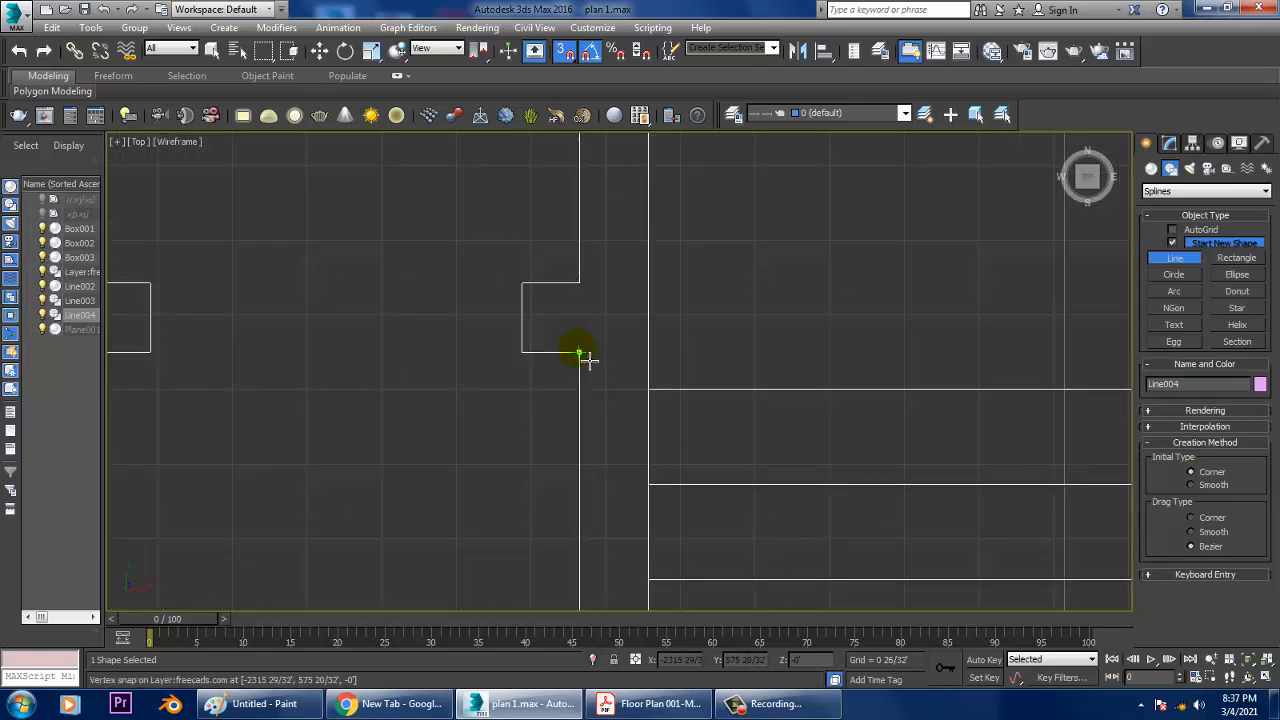
Step: Trace the line around the small projection and up the stair's west wall to both corners of its north end
click(534, 363)
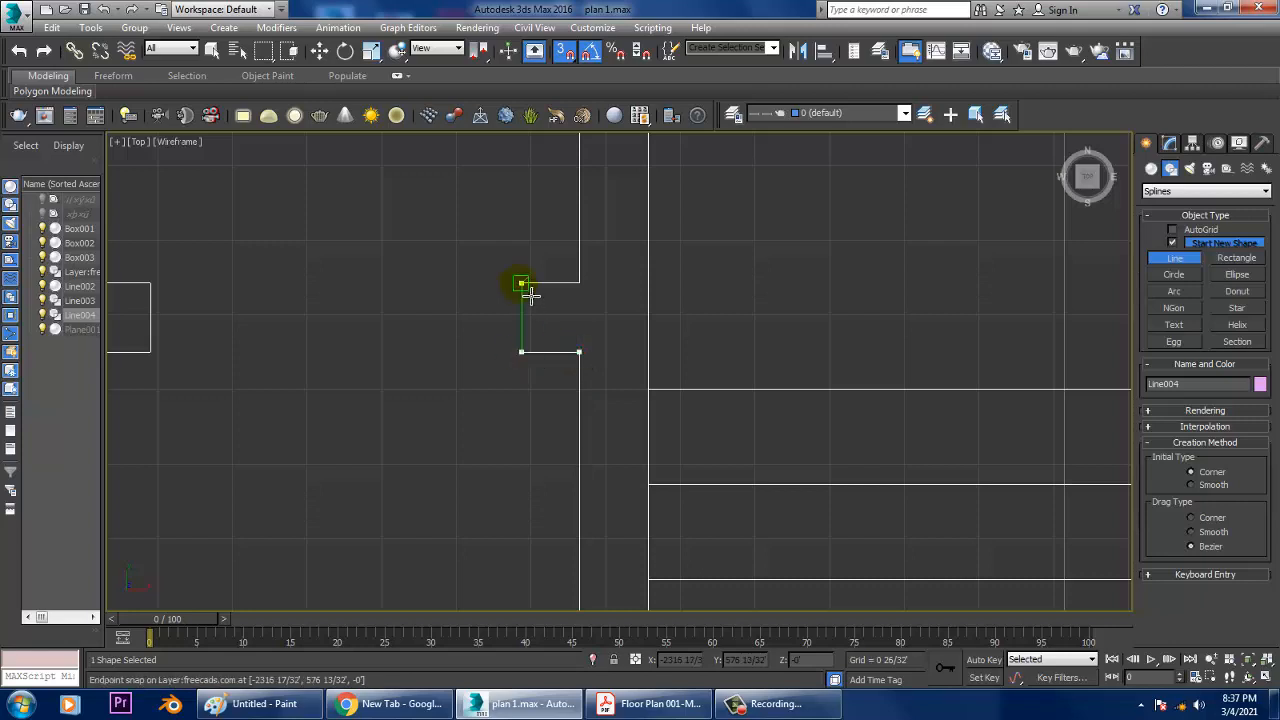
click(526, 286)
click(591, 295)
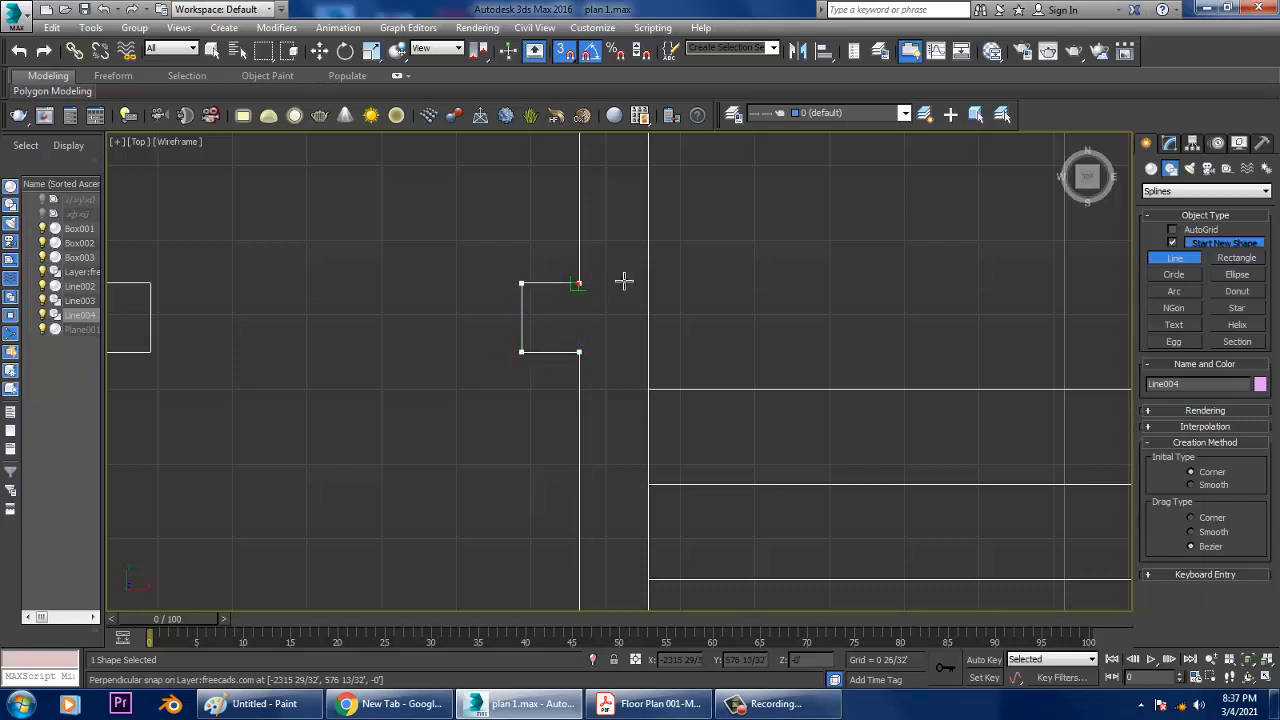
middle_drag(654, 260, 620, 704)
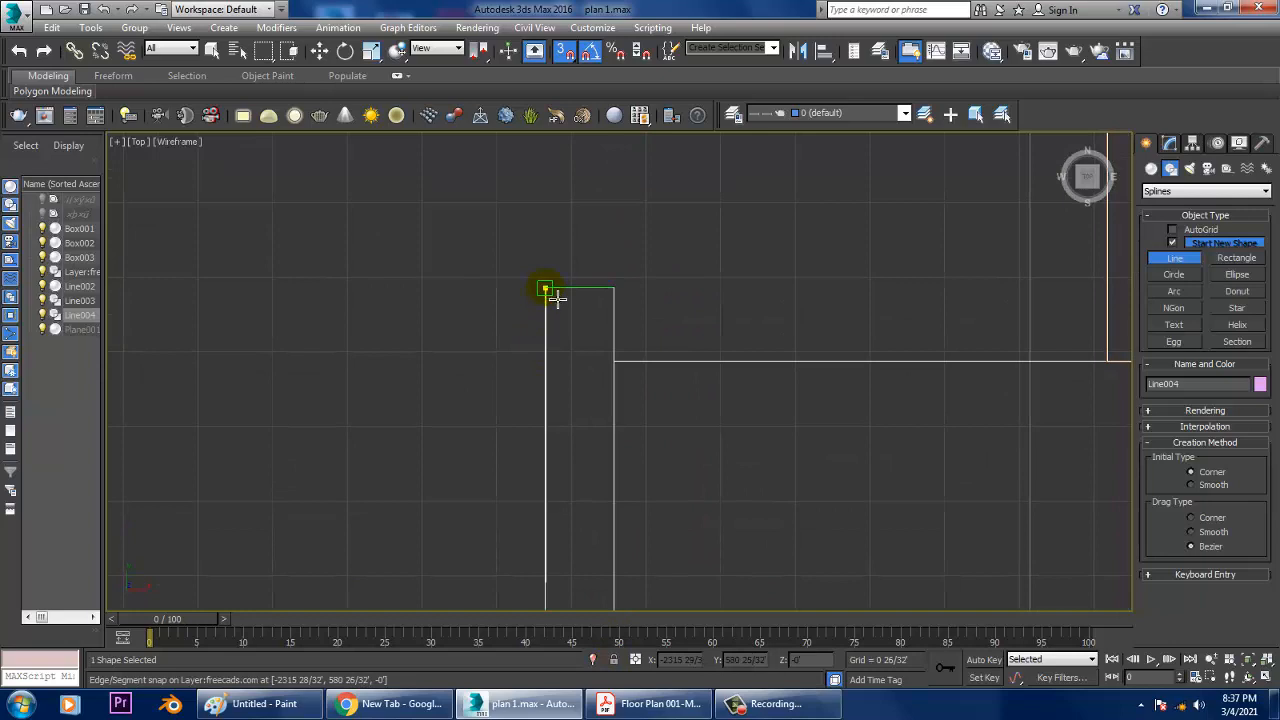
click(557, 298)
click(618, 297)
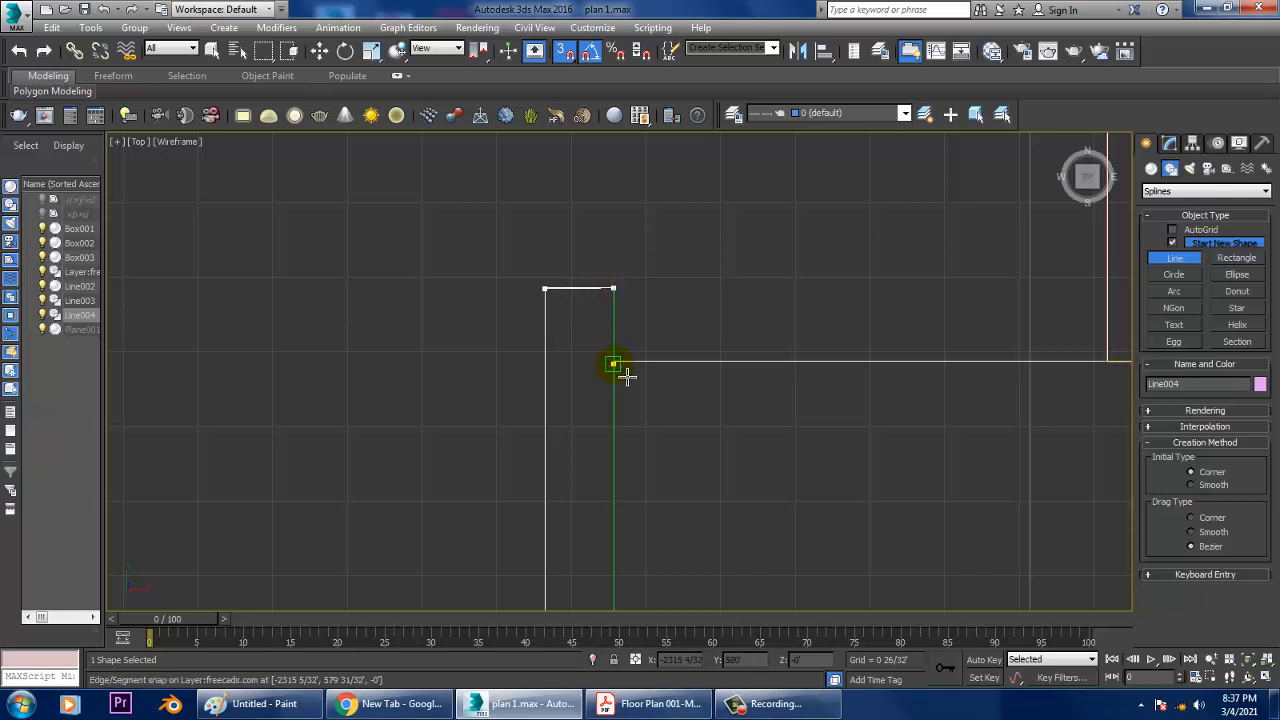
Step: Run the line down the west wall's inner face to the top edge of the stair's south base
scroll(746, 417, down, 1)
middle_drag(746, 417, 571, 334)
middle_drag(670, 391, 500, 316)
scroll(500, 316, down, 1)
middle_drag(642, 366, 498, 557)
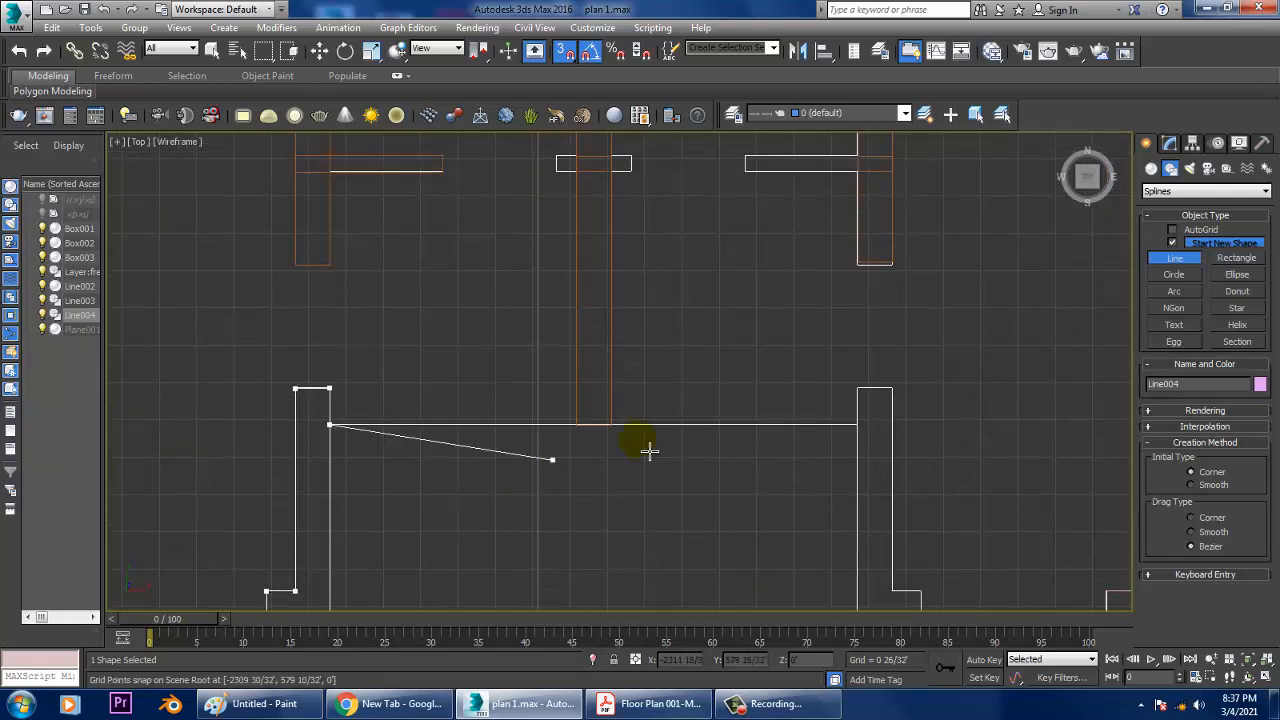
middle_drag(630, 340, 614, 165)
scroll(629, 351, down, 2)
scroll(629, 351, down, 2)
middle_drag(645, 380, 586, 297)
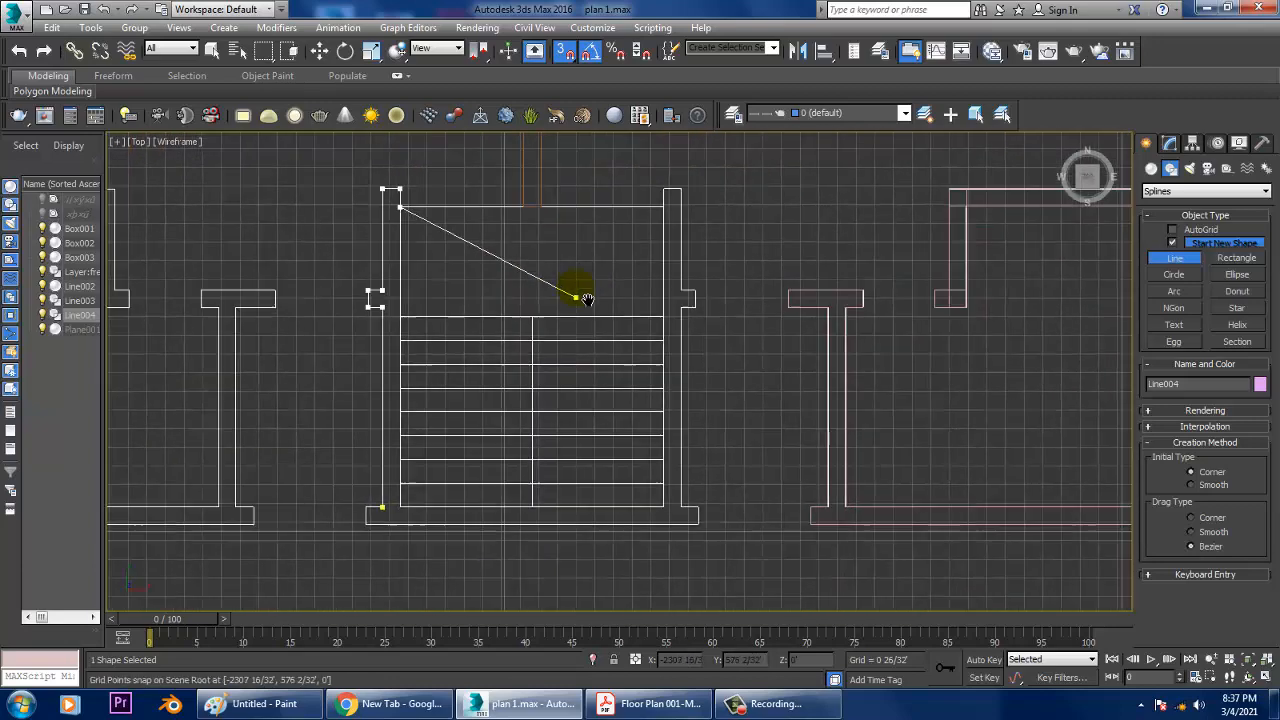
click(400, 507)
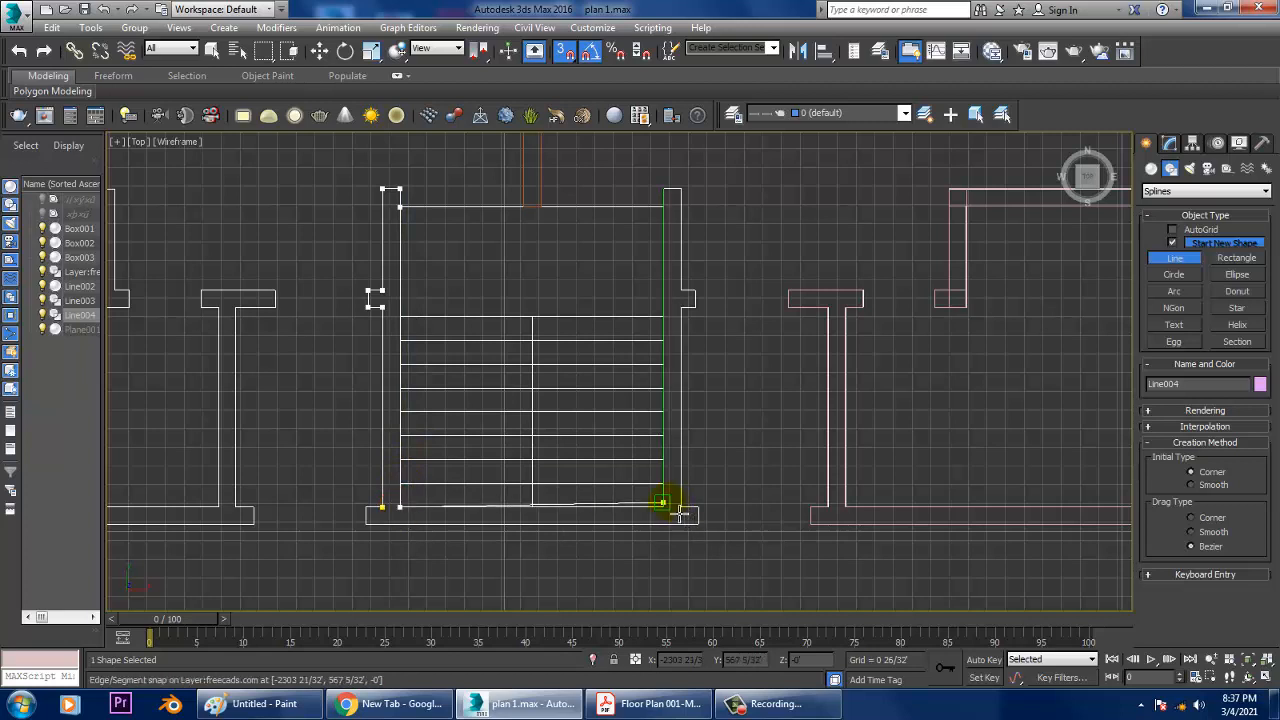
Step: Trace across the south base to the stair's east wall, up its inner face and across its north end
click(666, 455)
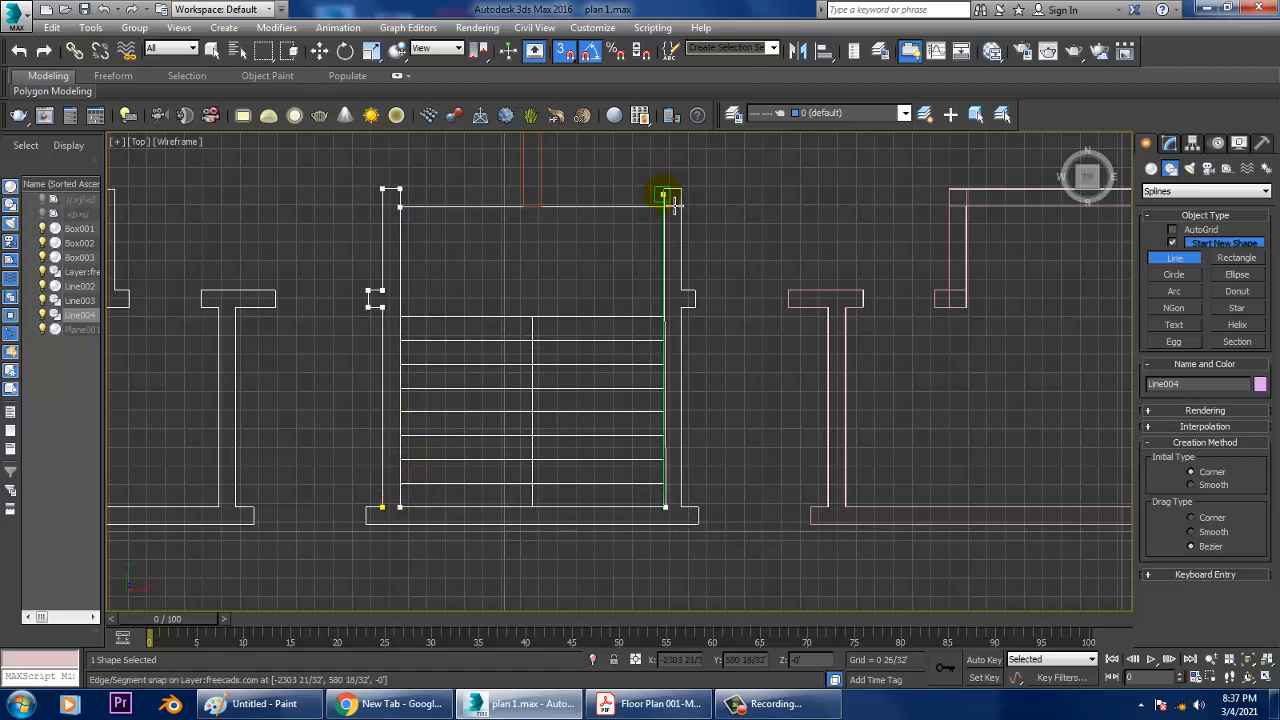
click(675, 200)
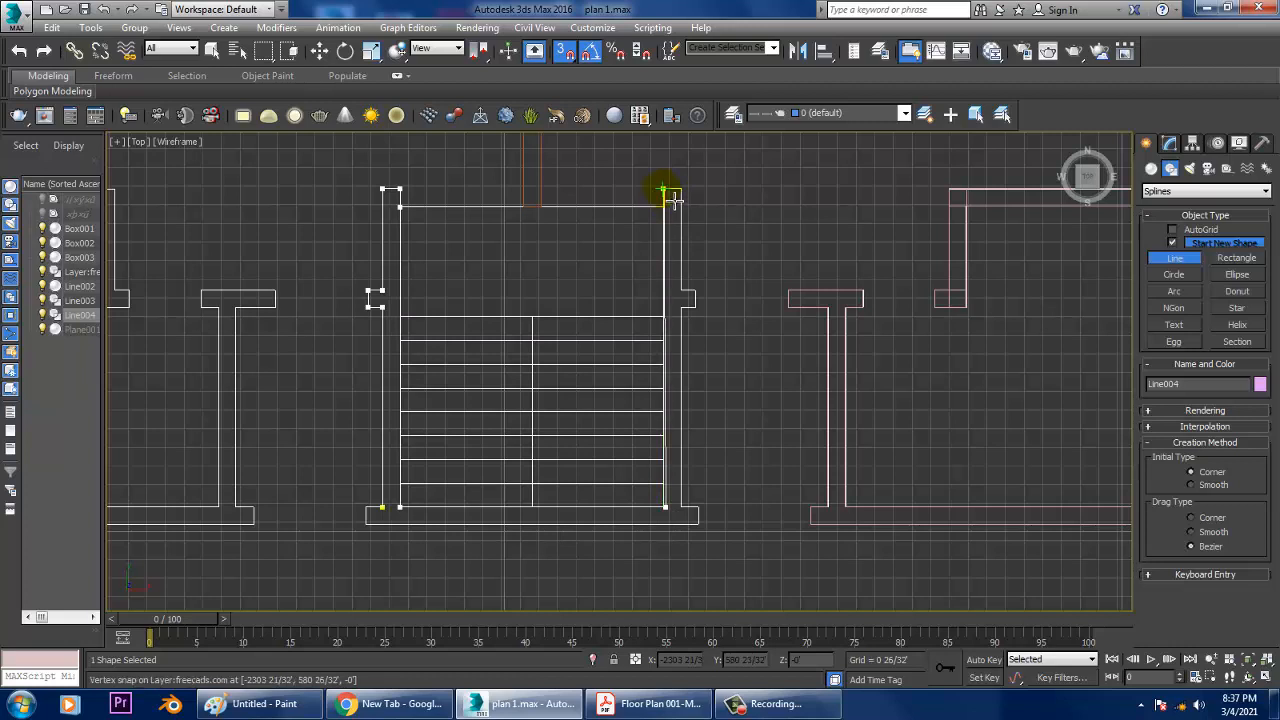
scroll(672, 200, up, 3)
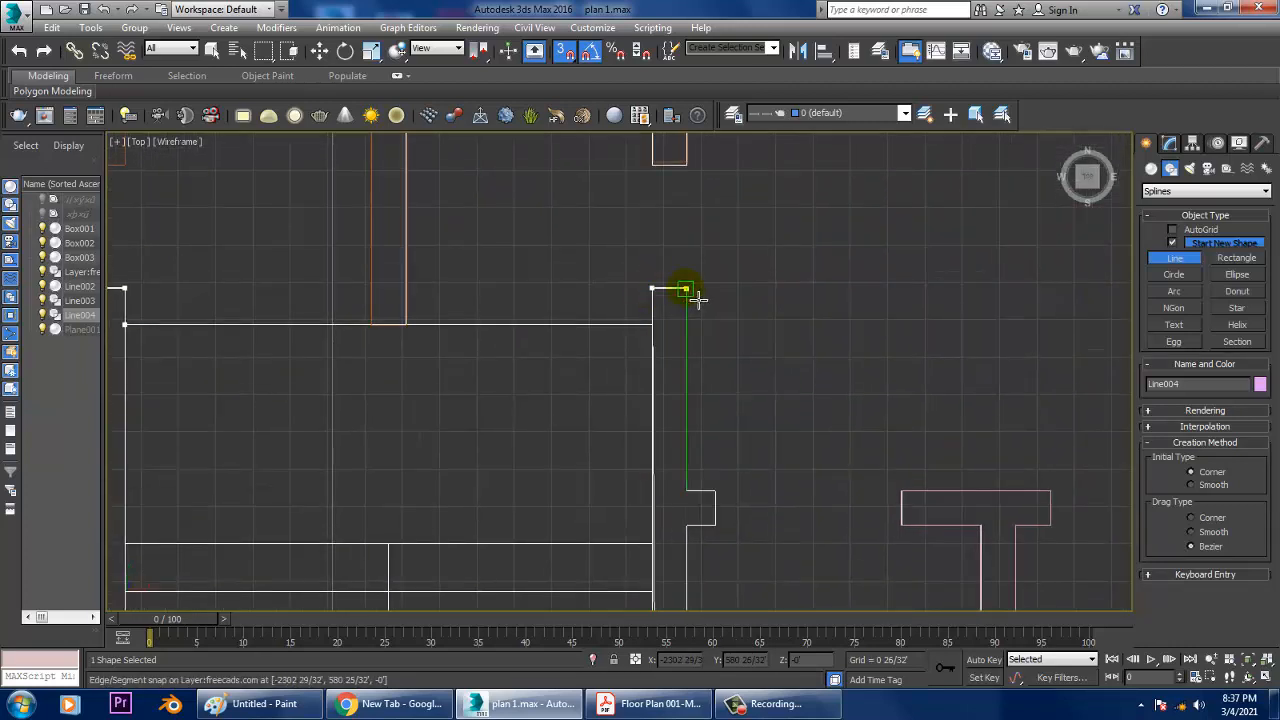
click(686, 290)
Step: Trace down the east wall's outer face and around all four corners of its small projection
click(686, 491)
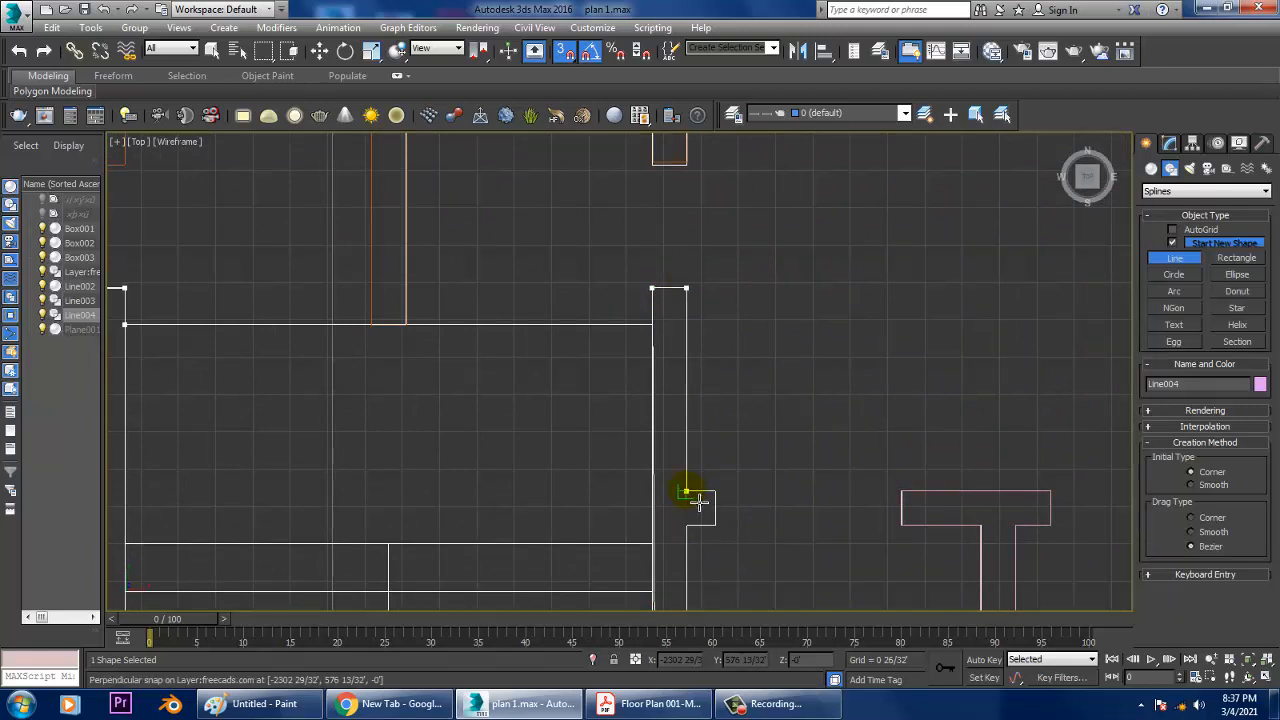
click(714, 491)
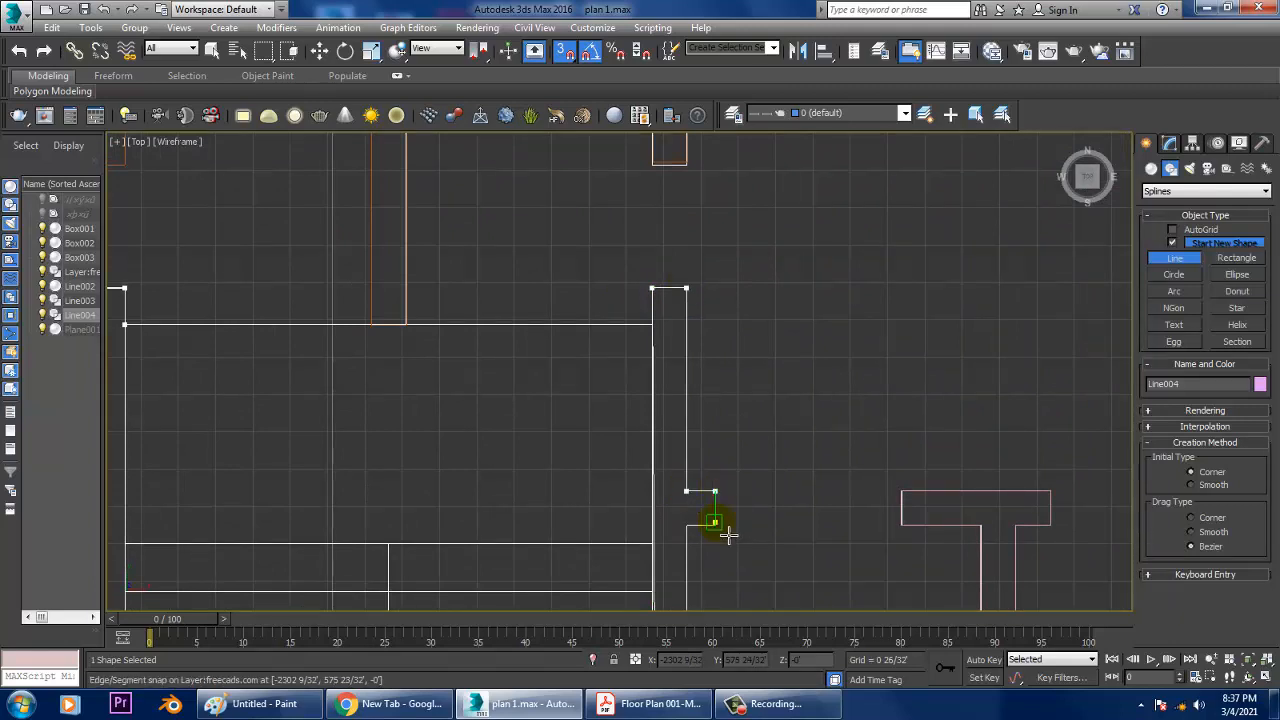
click(715, 525)
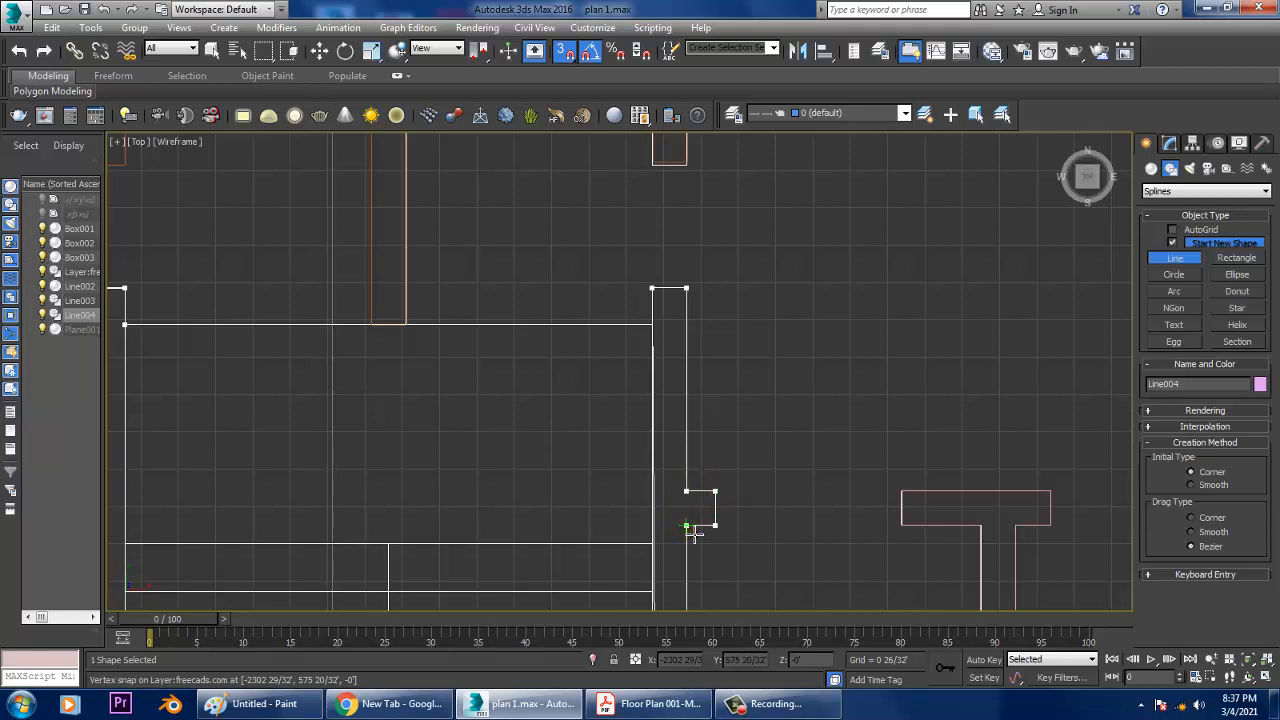
click(688, 527)
Step: Continue the line down the east wall to the south base and around the base's east end
middle_drag(737, 580, 688, 335)
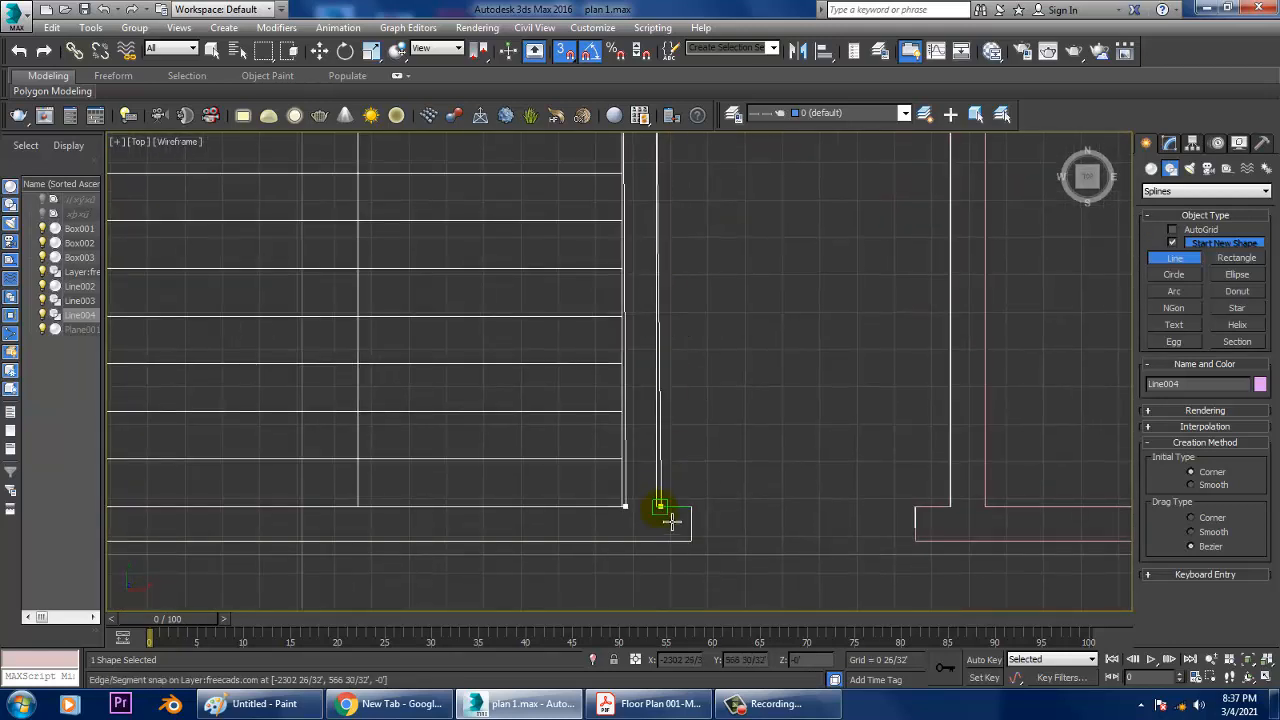
click(667, 516)
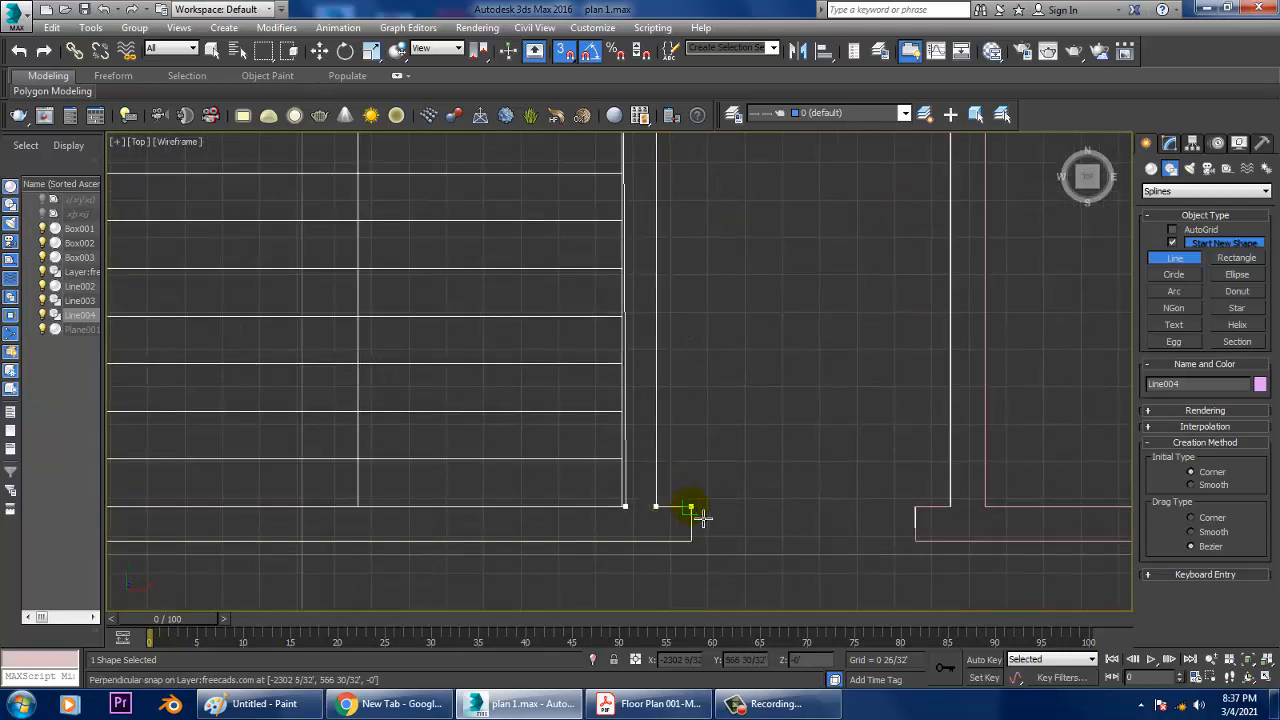
click(703, 517)
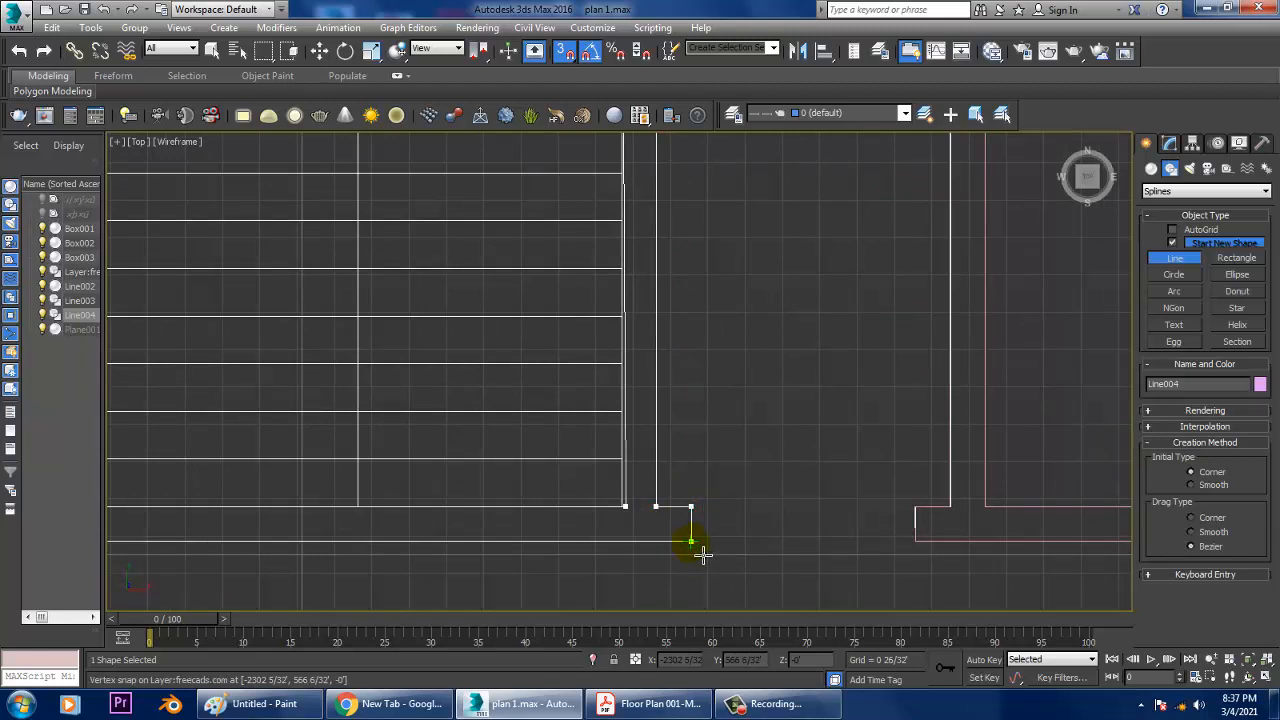
click(703, 553)
Step: Run the line along the base's south edge, trace its west end and close the spline at the starting point
middle_drag(400, 543, 891, 491)
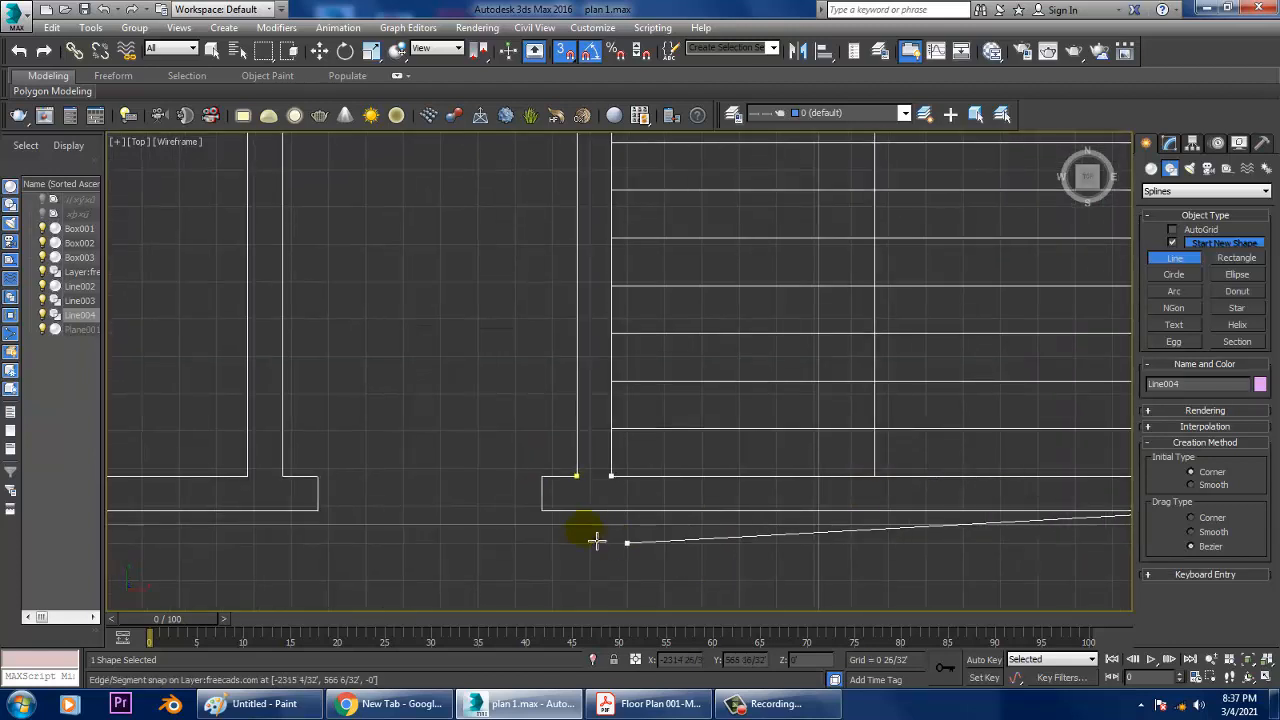
click(541, 511)
scroll(571, 523, up, 5)
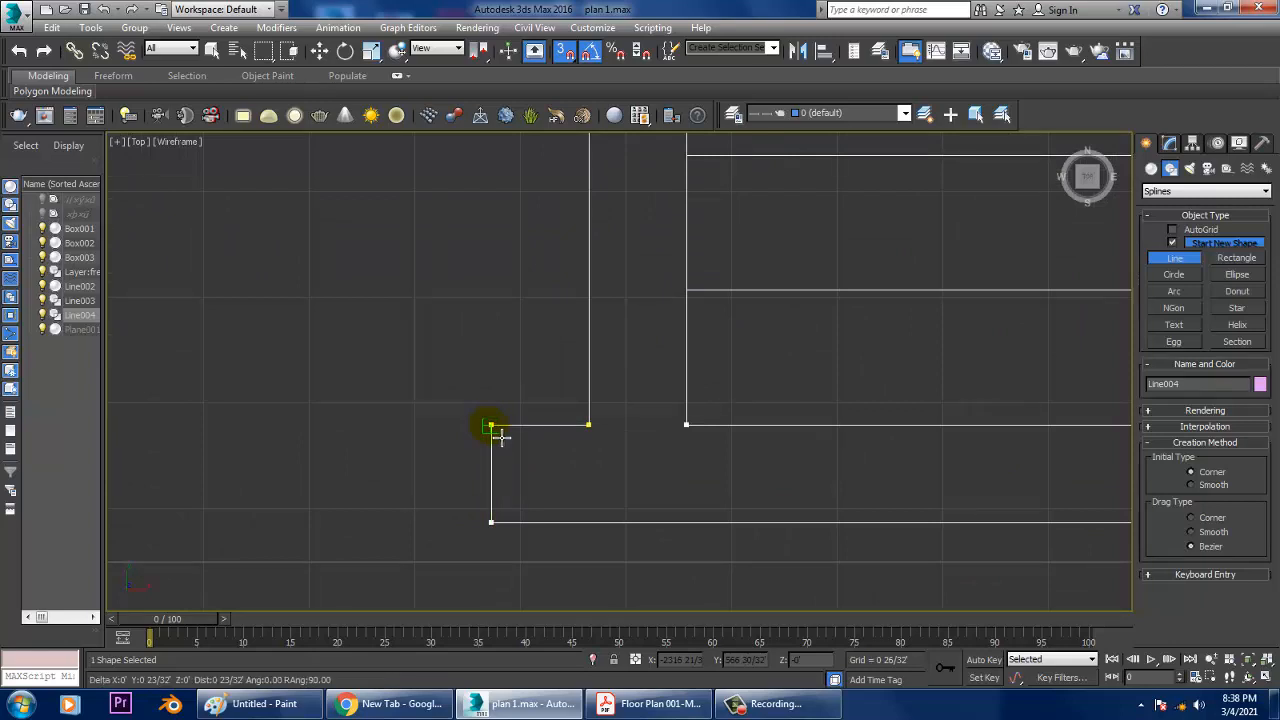
click(589, 428)
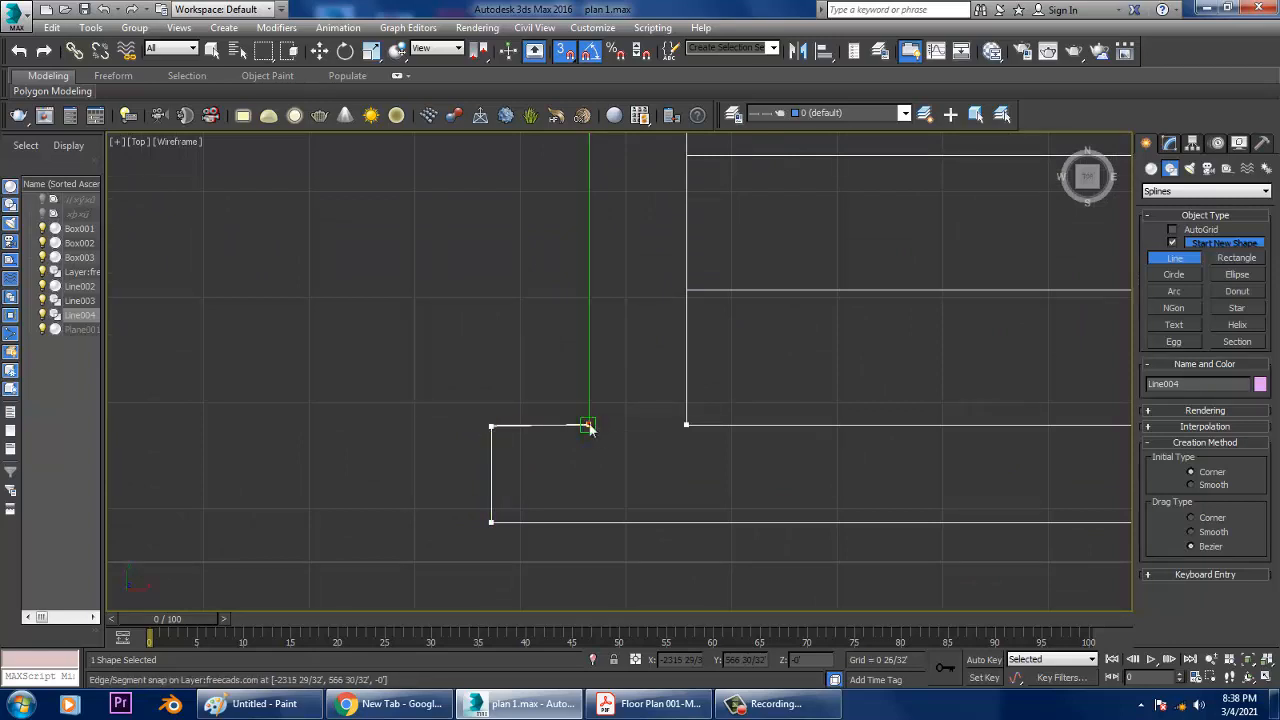
click(589, 428)
click(612, 408)
right_click(700, 393)
Step: With snapping off, adjust the two vertices of the stair's east wall inner face along X to match the plan
scroll(540, 428, down, 2)
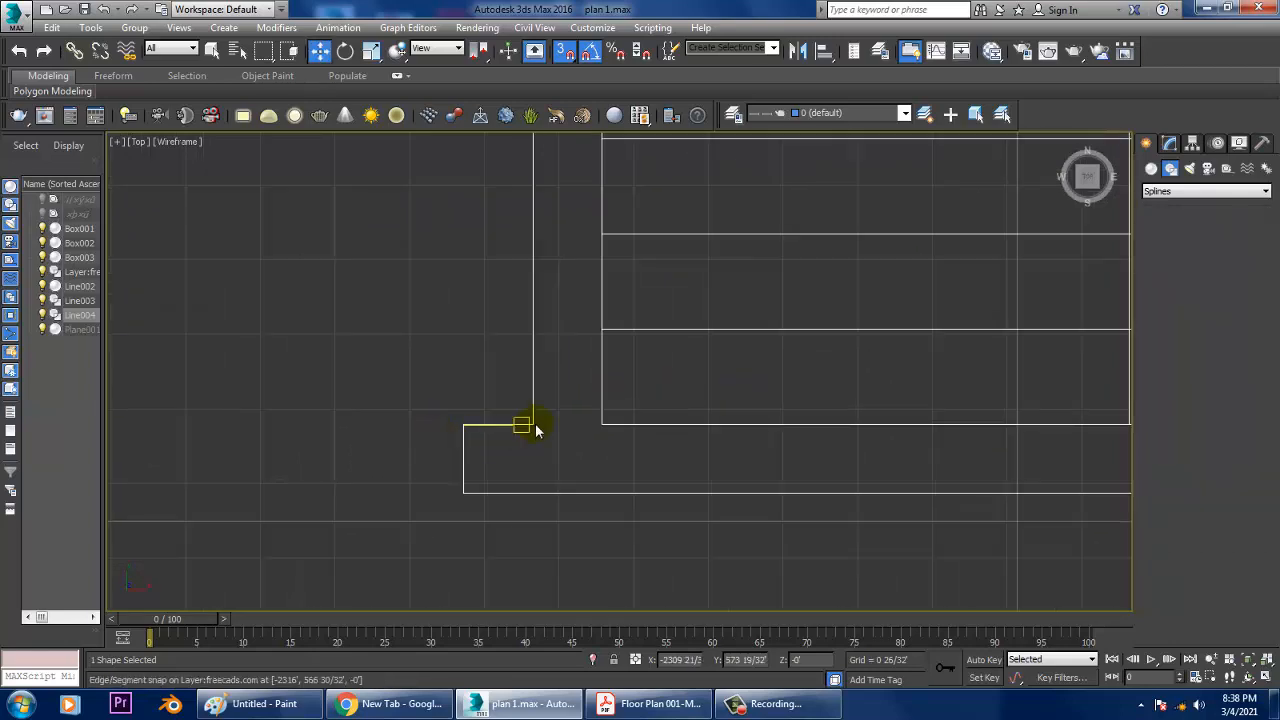
scroll(560, 420, down, 2)
middle_drag(738, 342, 434, 351)
scroll(648, 380, down, 2)
middle_drag(825, 342, 576, 429)
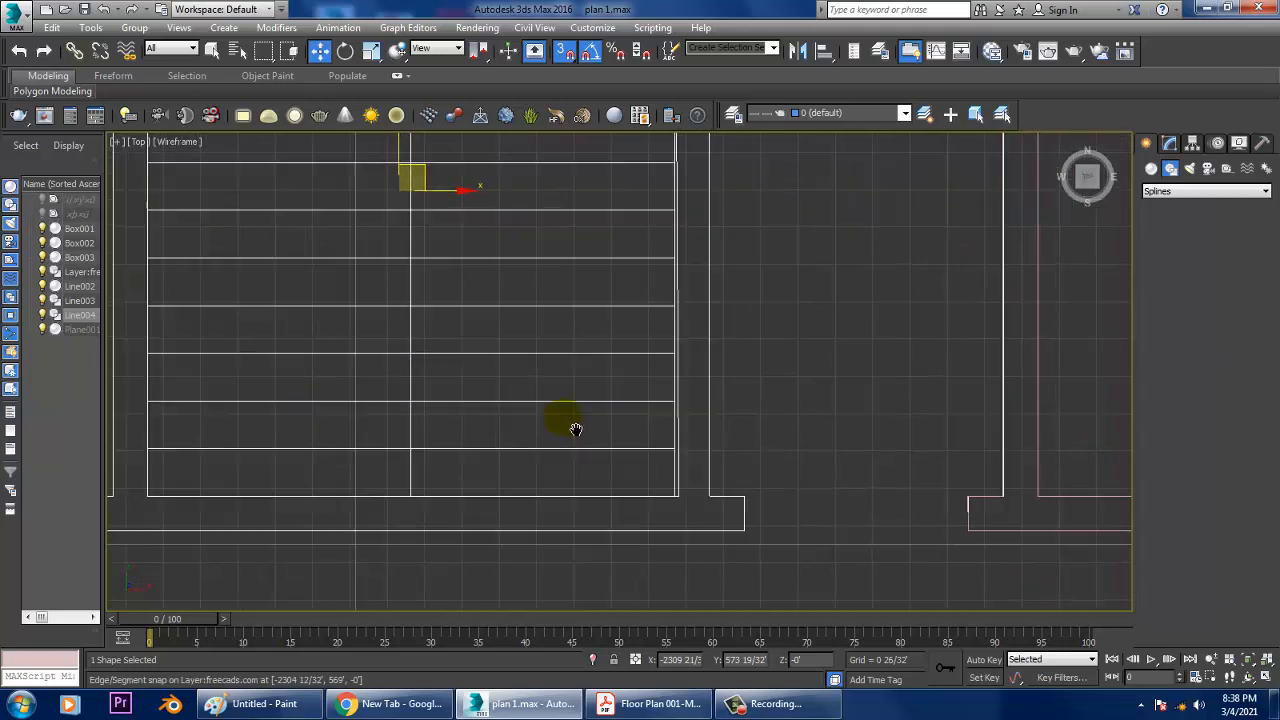
key(1)
middle_drag(716, 335, 674, 470)
scroll(674, 465, down, 2)
scroll(673, 441, down, 2)
key(s)
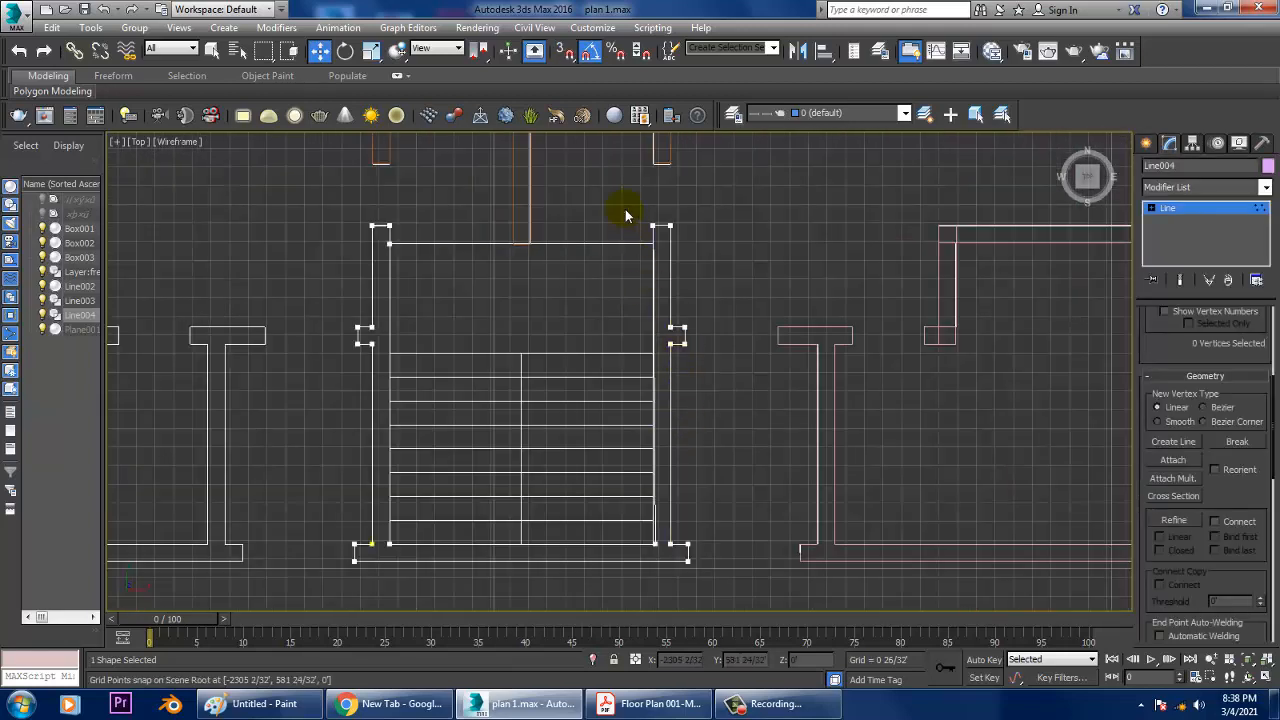
key(r)
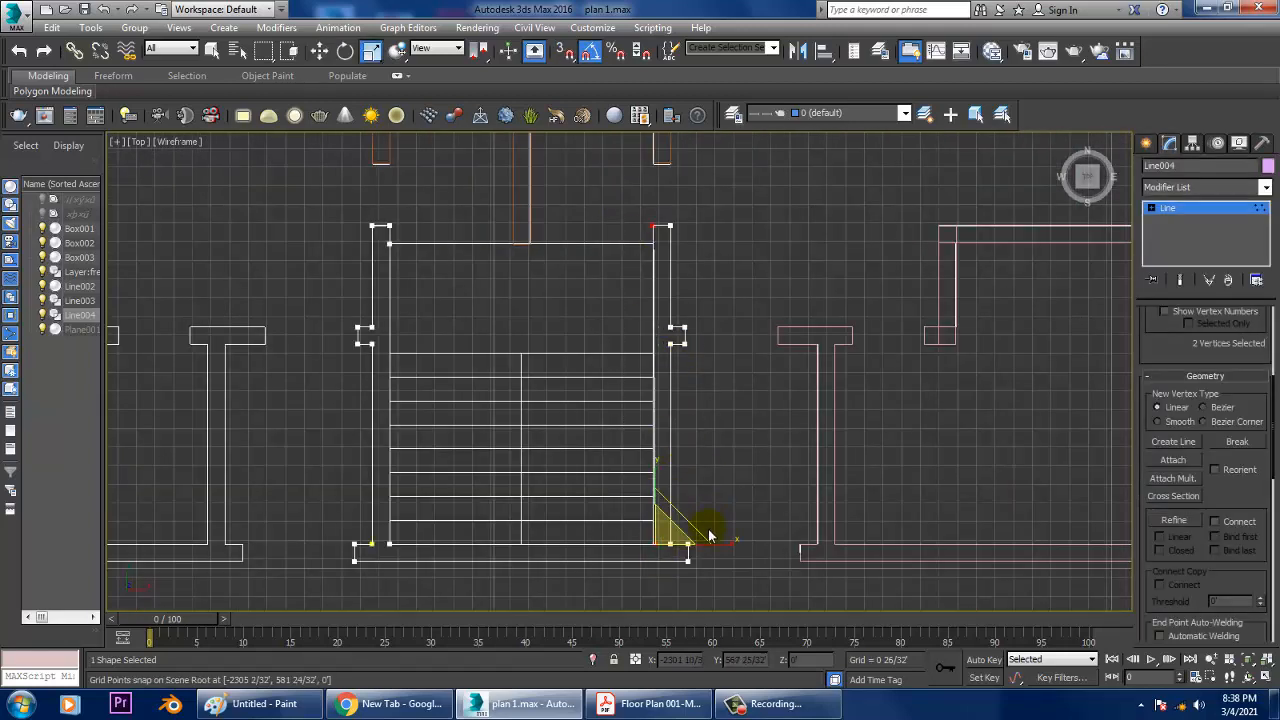
key(w)
middle_drag(726, 543, 745, 505)
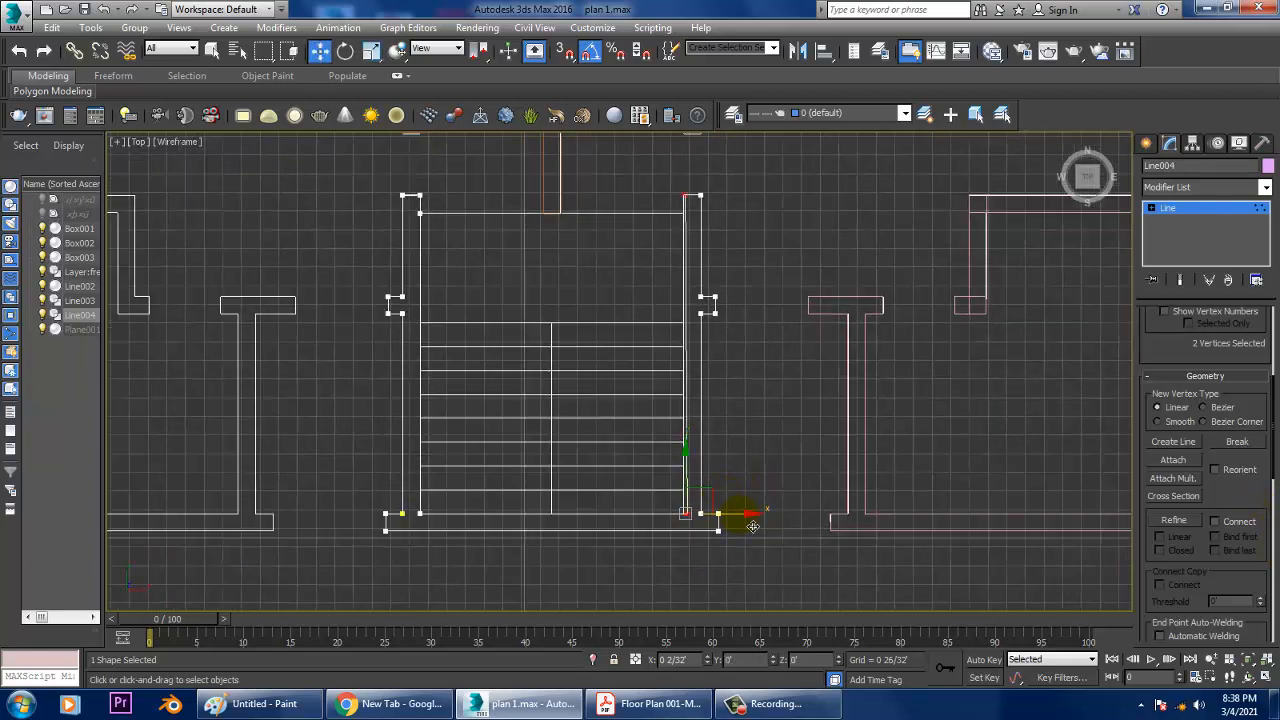
Step: Maximize the perspective view and leave vertex editing of the stair wall outline
key(alt+w)
middle_drag(994, 543, 945, 515)
key(alt+w)
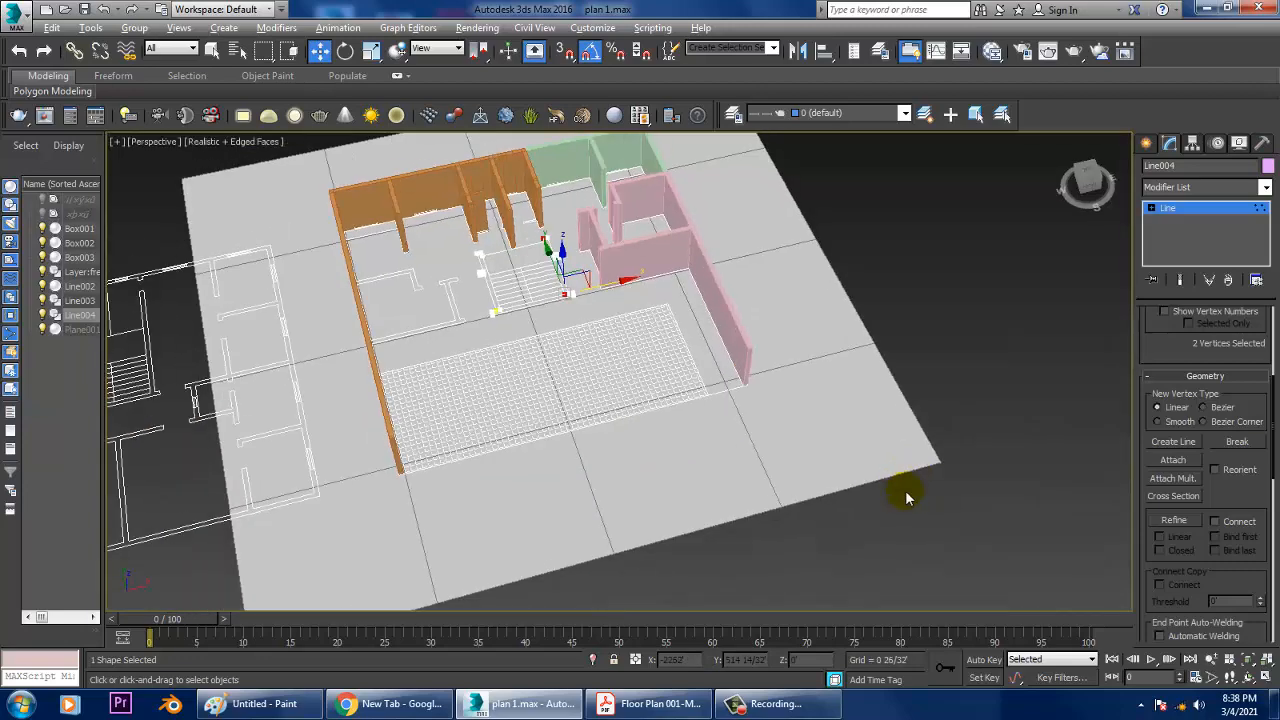
middle_drag(880, 476, 1065, 470)
click(1186, 209)
click(1198, 188)
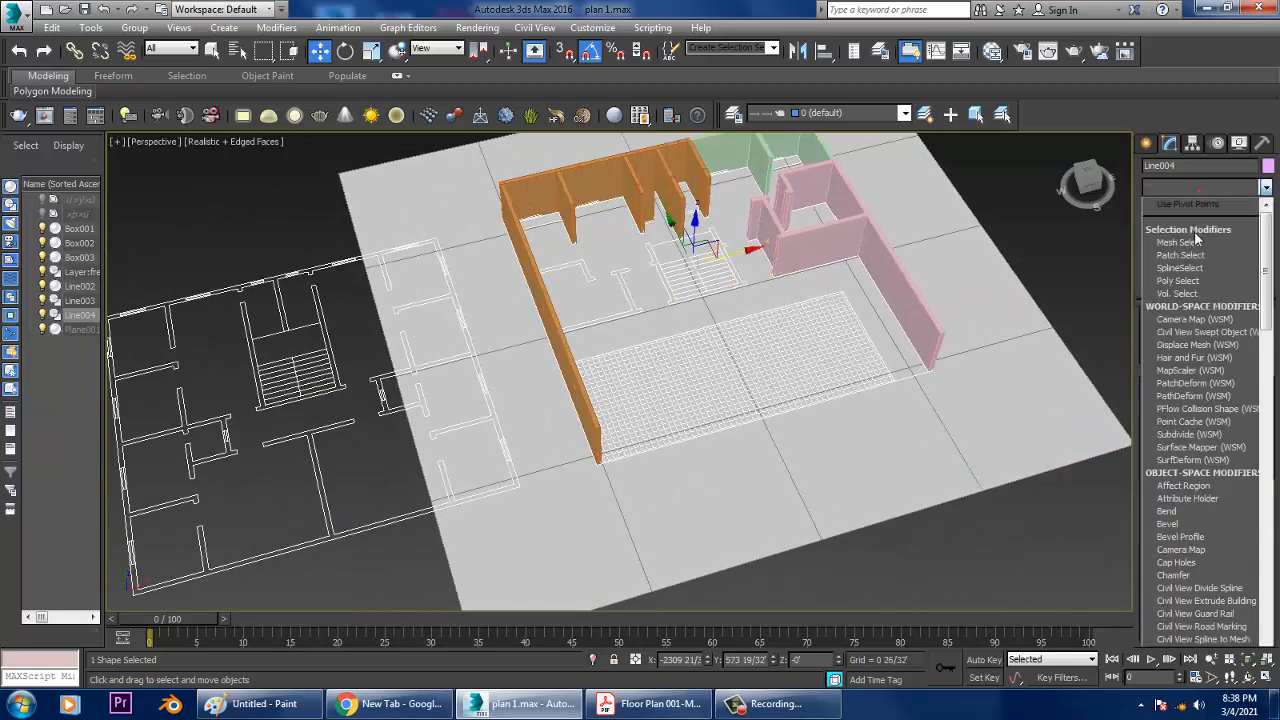
text(ex)
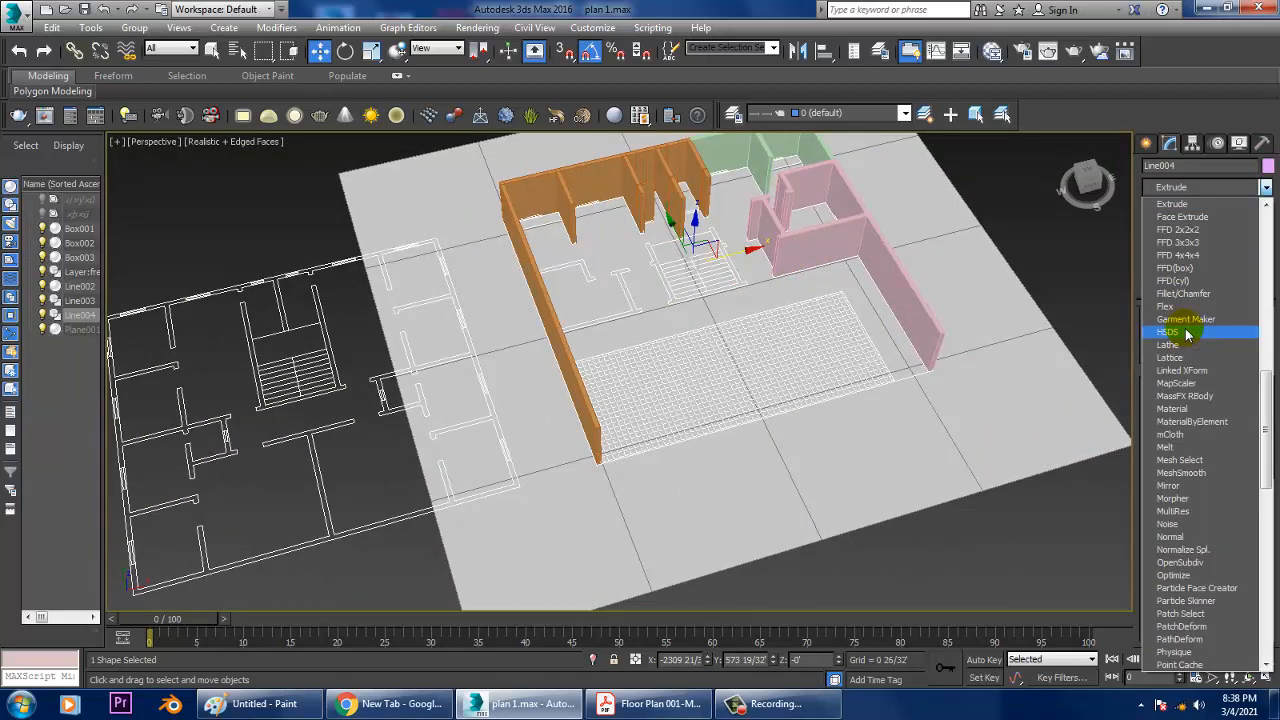
click(1188, 333)
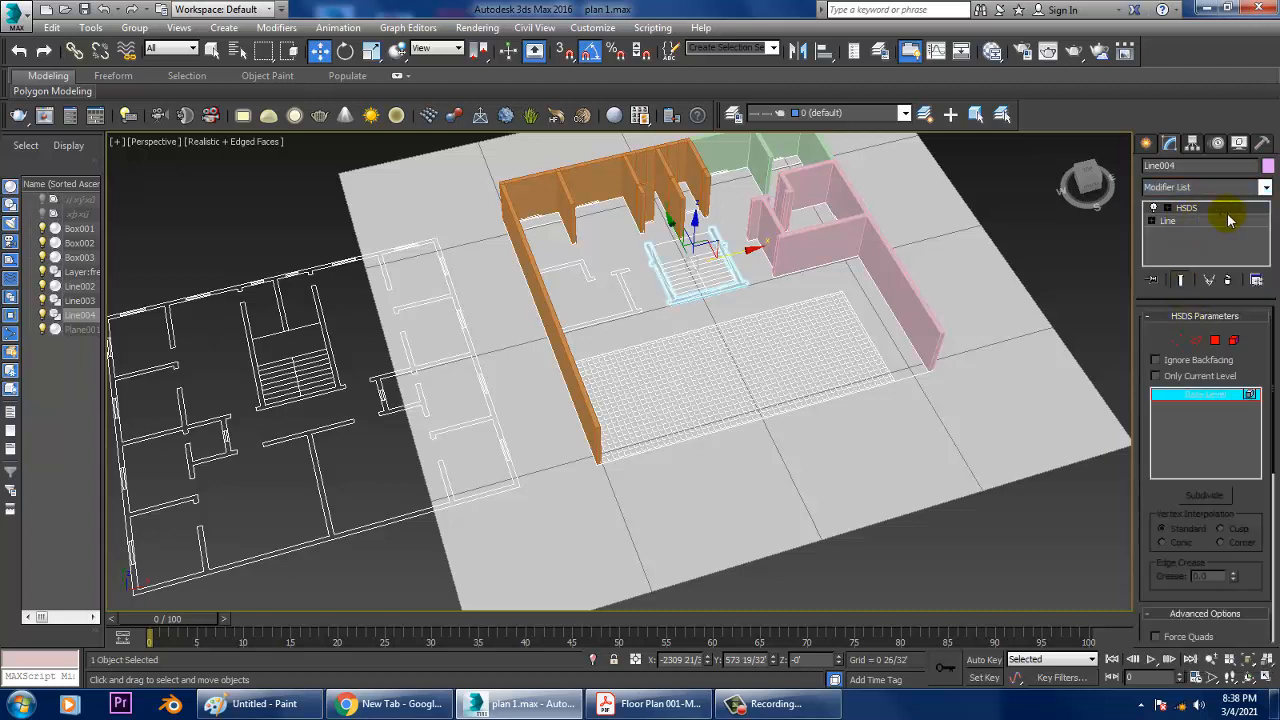
click(1227, 281)
Step: Extrude the stair wall outline by 10'
click(1215, 187)
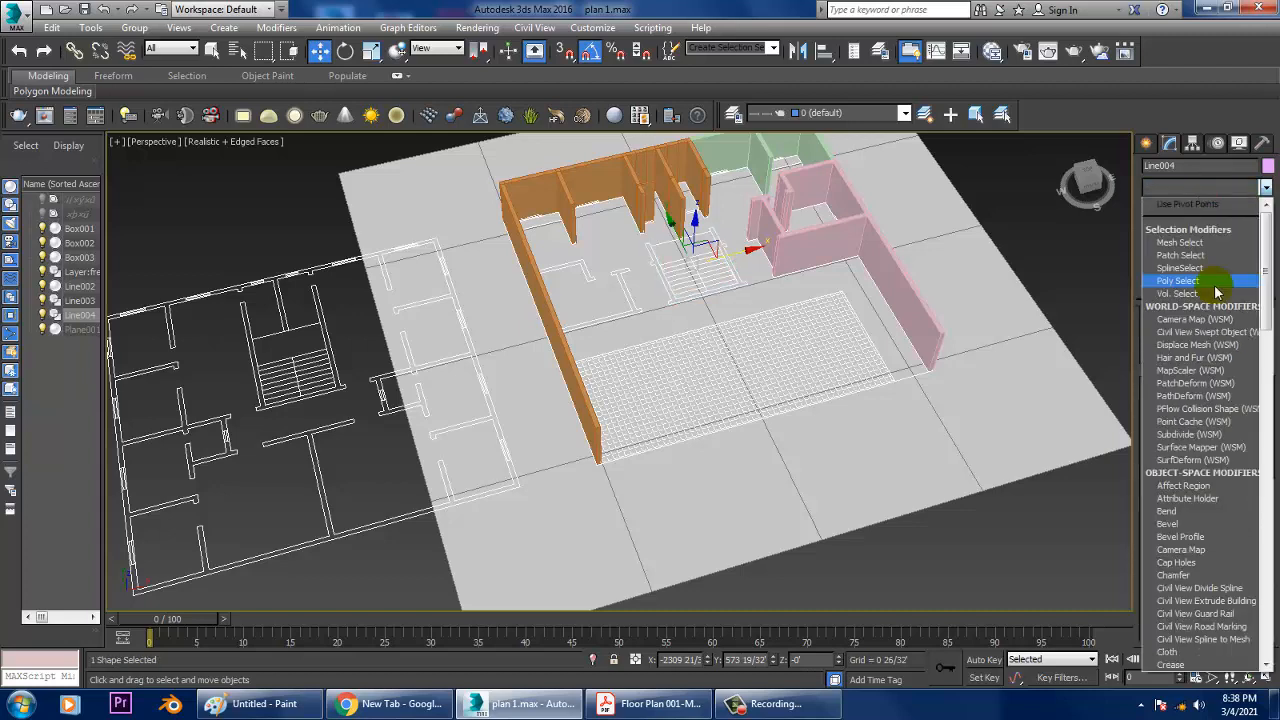
key(x)
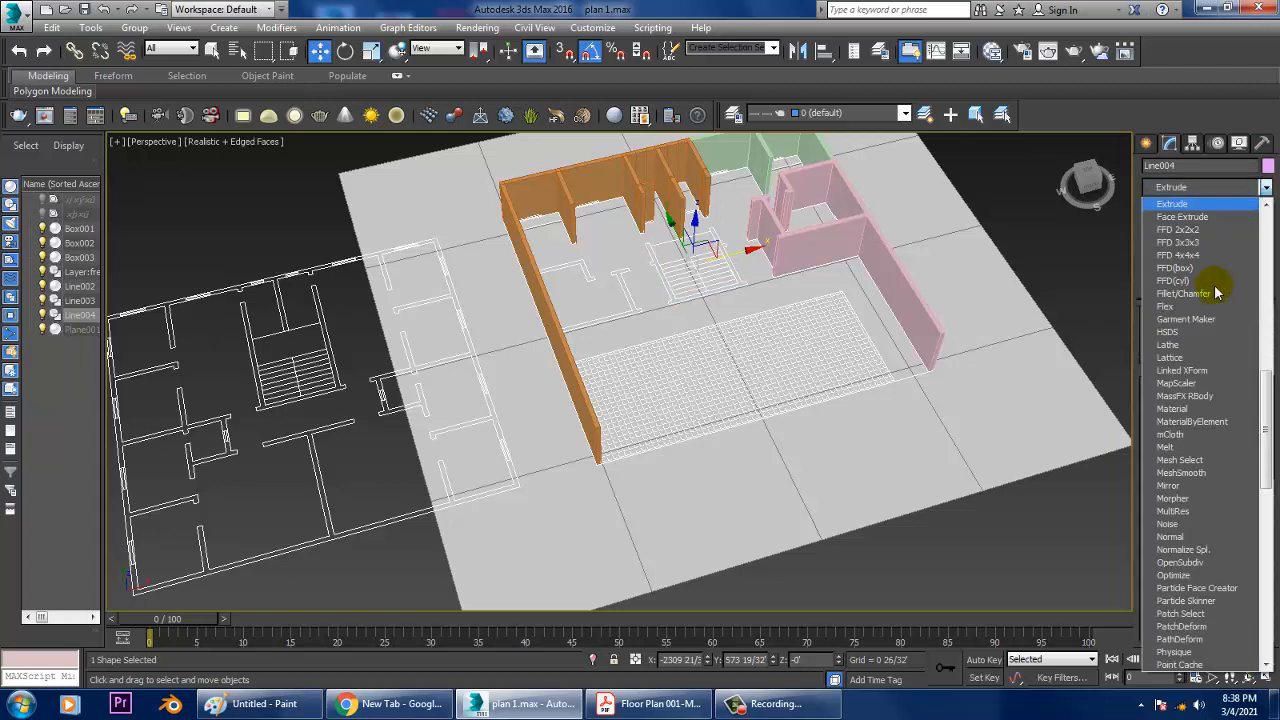
click(1186, 206)
alt+middle_drag(715, 290, 740, 330)
scroll(772, 290, up, 5)
middle_drag(740, 330, 763, 352)
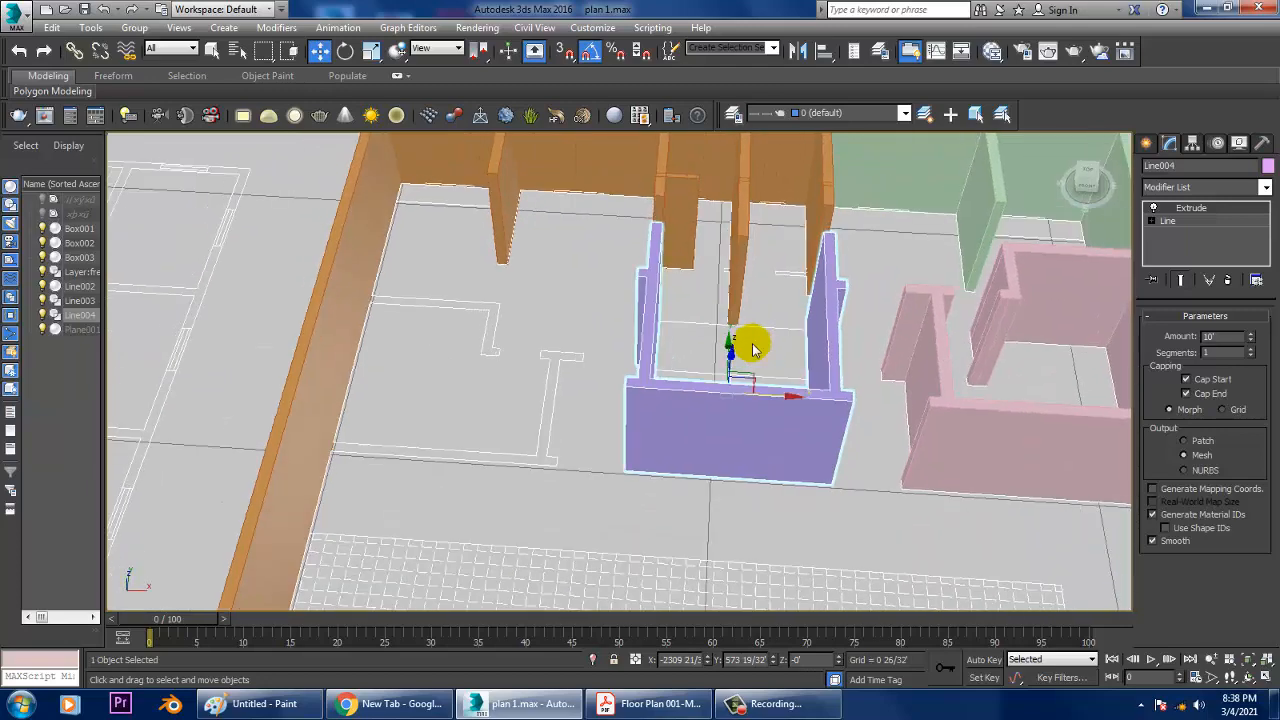
Step: Maximize the top view around the L-shaped interior wall west of the stair and start a new Line
key(alt+w)
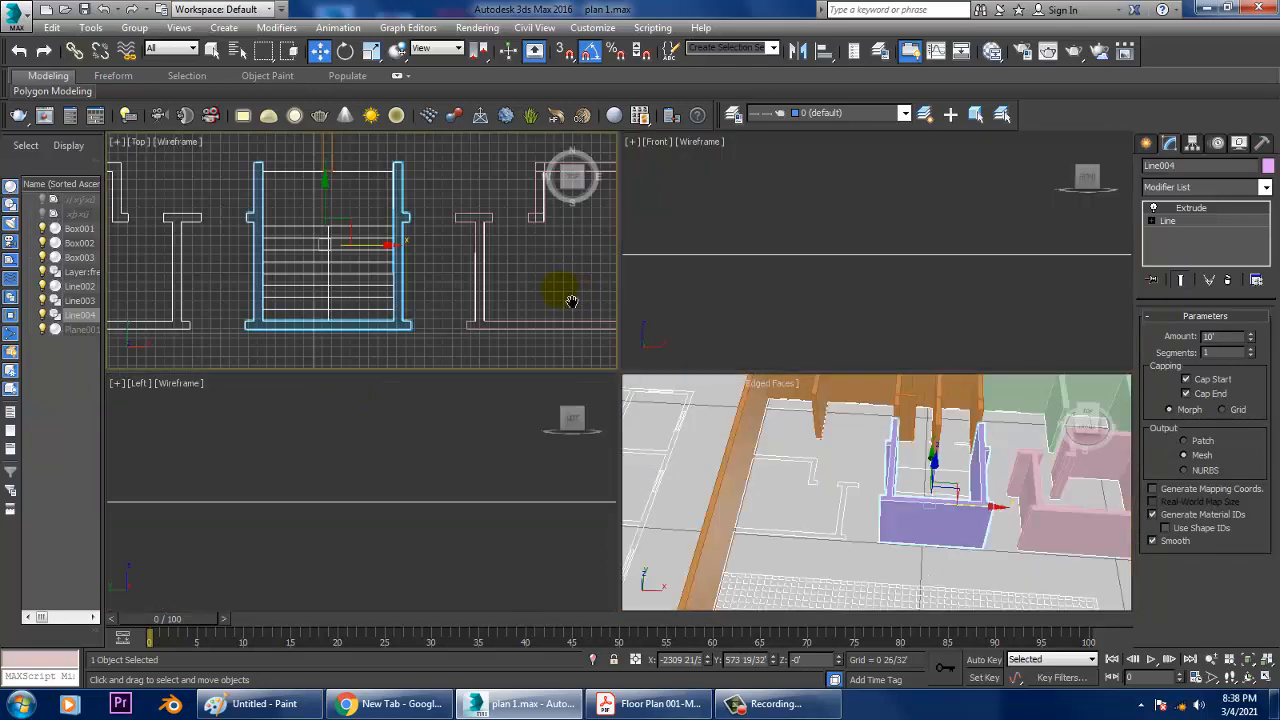
key(alt+w)
scroll(683, 348, up, 2)
scroll(684, 349, down, 3)
middle_drag(509, 418, 702, 423)
scroll(713, 332, up, 3)
middle_drag(713, 332, 776, 372)
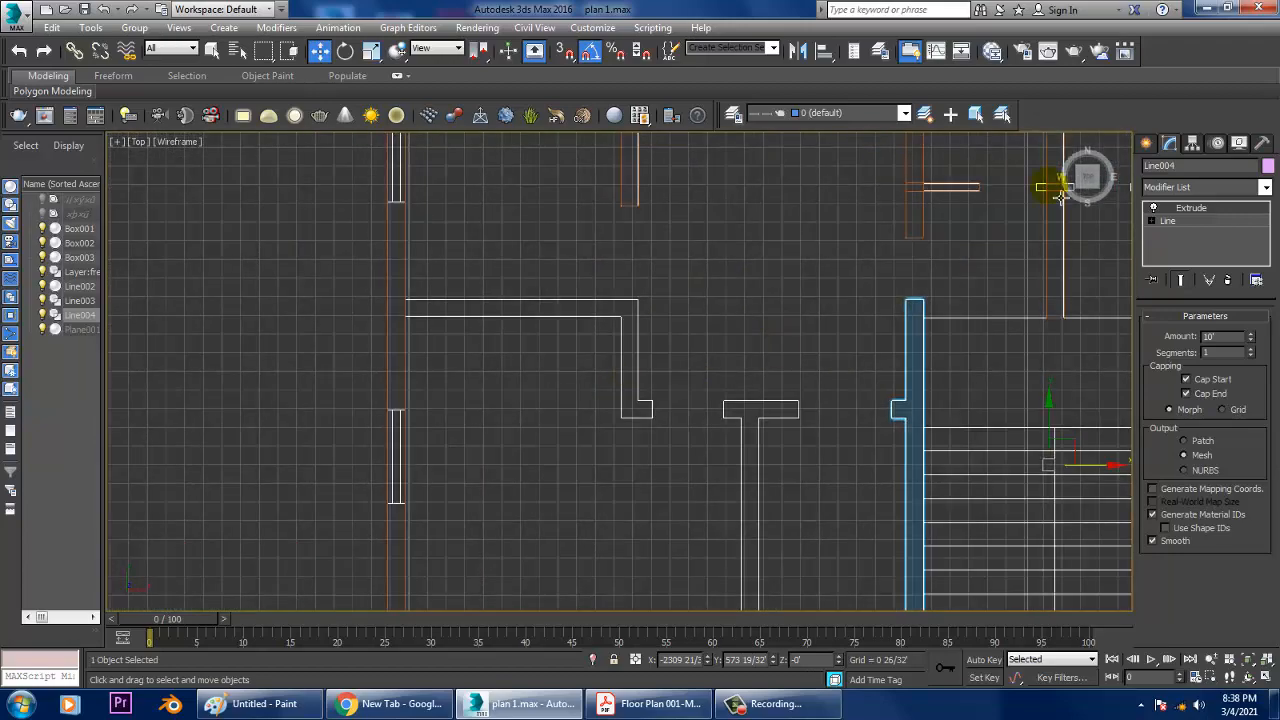
click(1146, 142)
click(1182, 260)
middle_drag(357, 317, 477, 349)
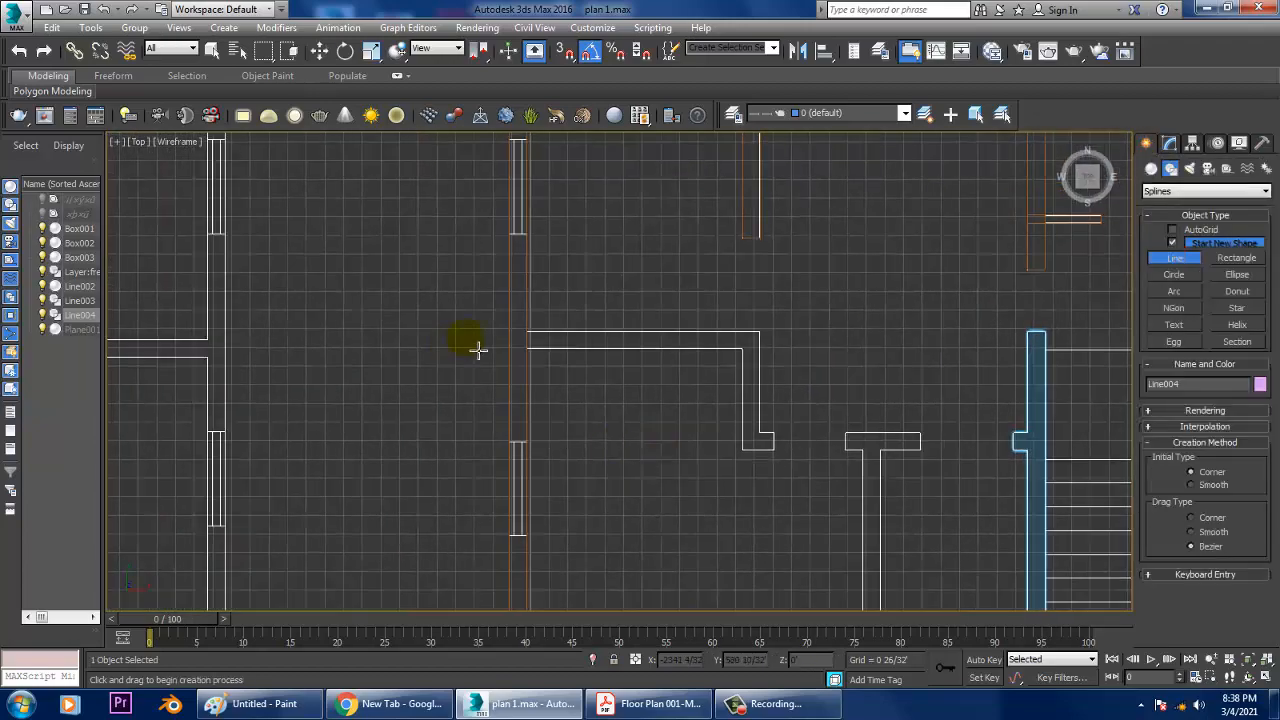
scroll(490, 345, up, 2)
middle_drag(586, 333, 496, 343)
click(452, 337)
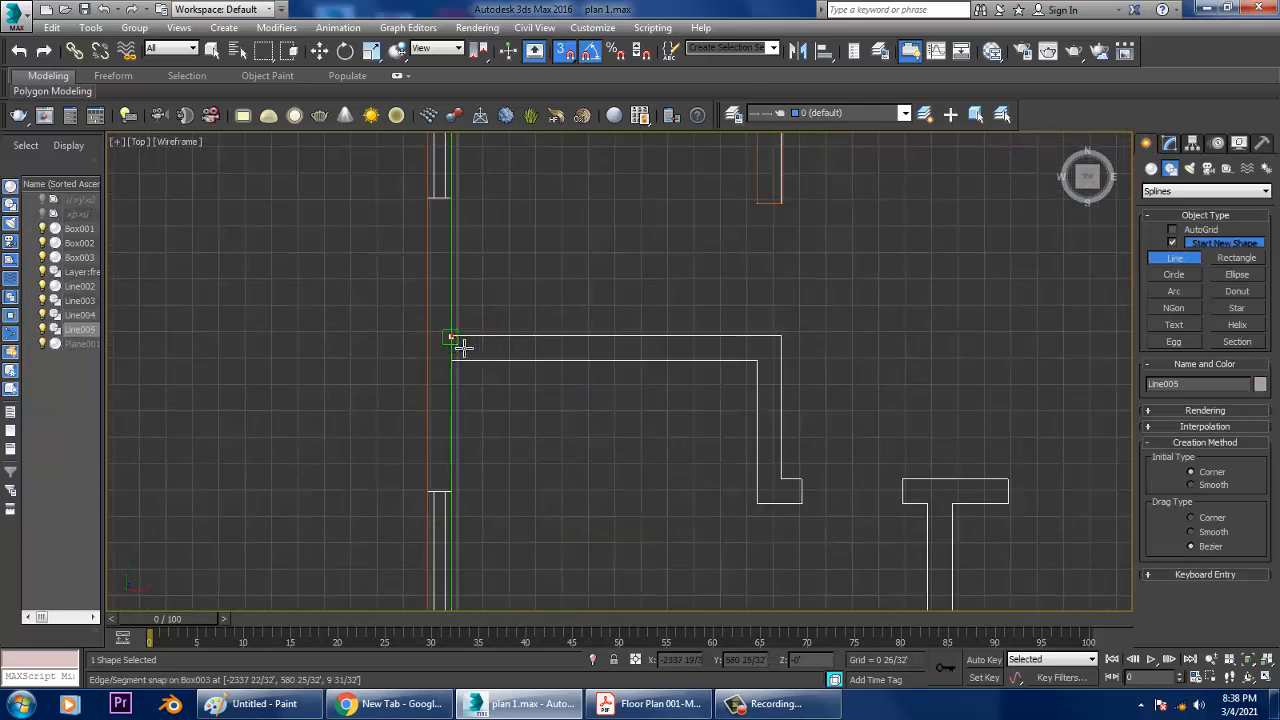
right_click(543, 360)
Step: Trace the L-shaped wall's foot from its southeast corner and continue the line up the east face to the outer corner
middle_drag(800, 497, 752, 503)
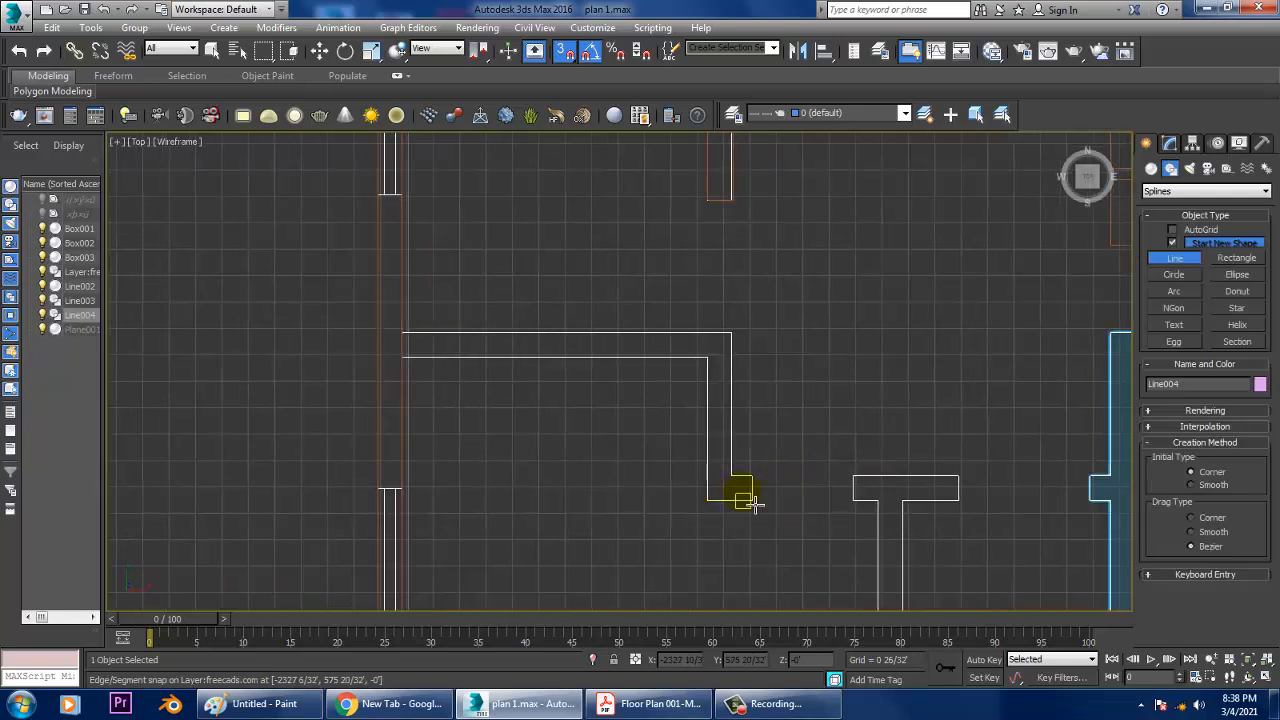
scroll(748, 502, up, 3)
click(761, 508)
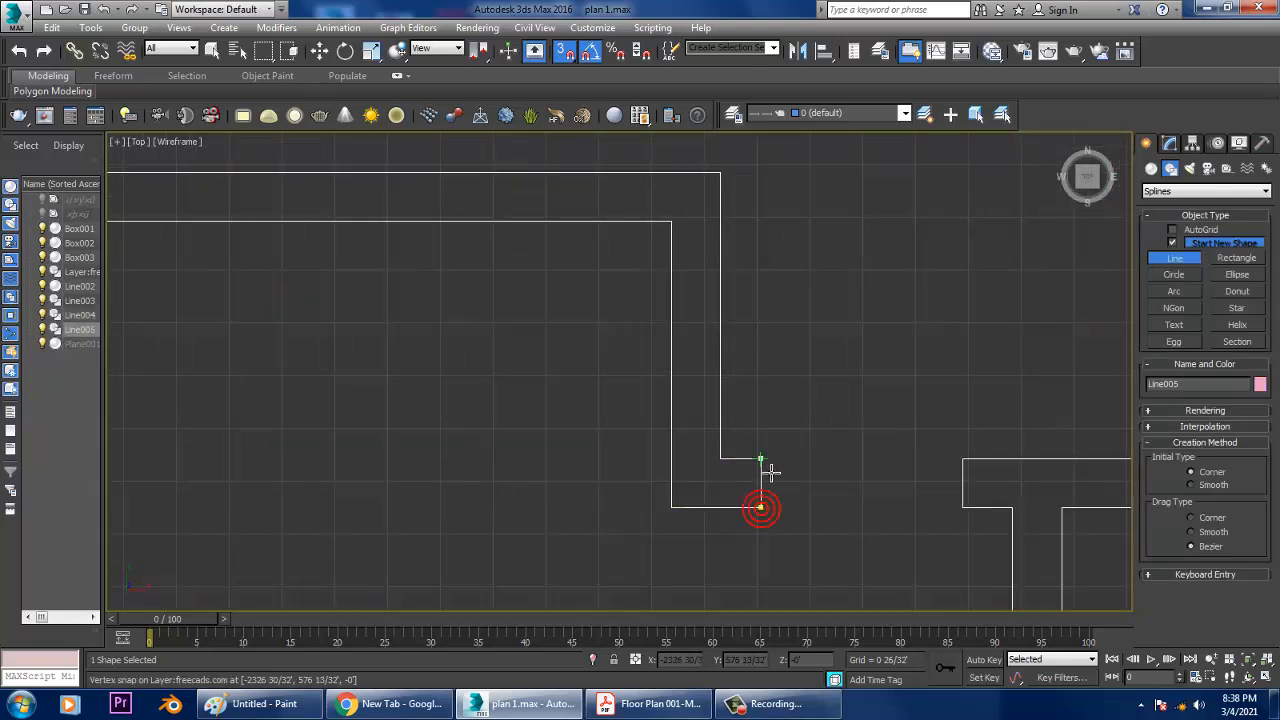
click(761, 461)
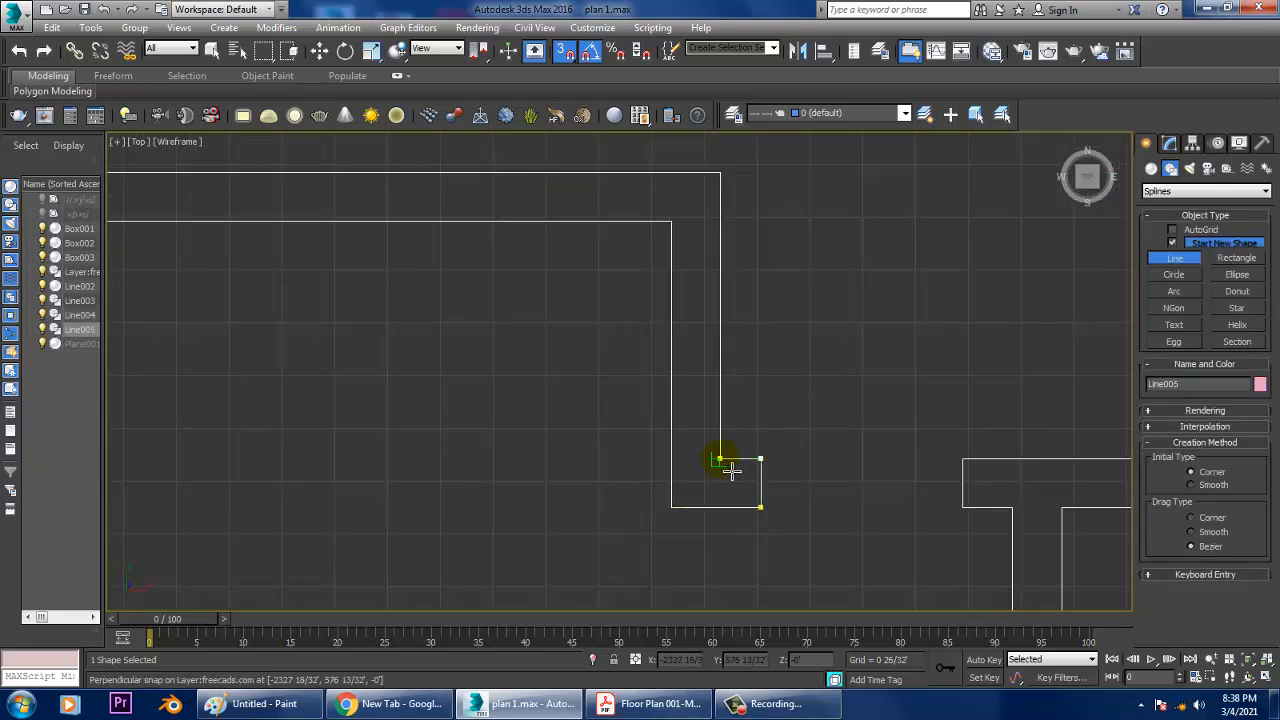
click(733, 464)
click(729, 181)
right_click(729, 181)
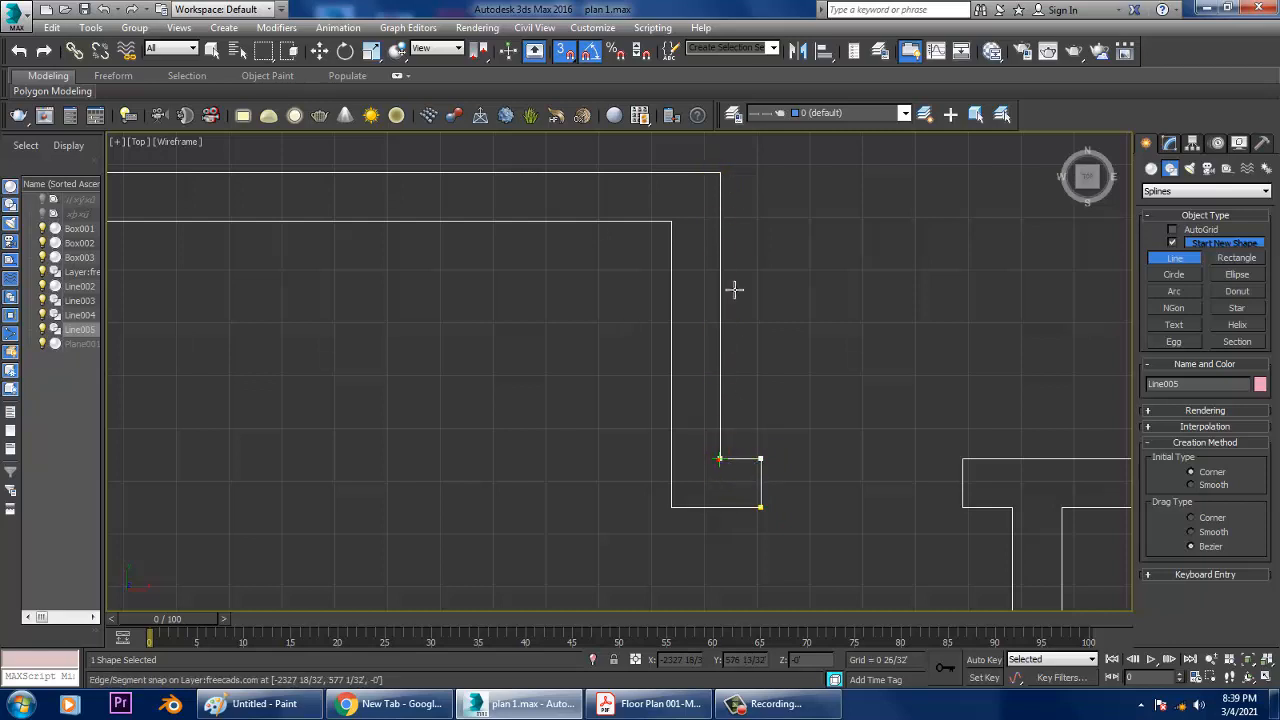
click(729, 198)
Step: Continue the line along the L-shaped wall's north edge, across its west end and back to the inner corner
middle_drag(579, 249, 1110, 422)
click(600, 355)
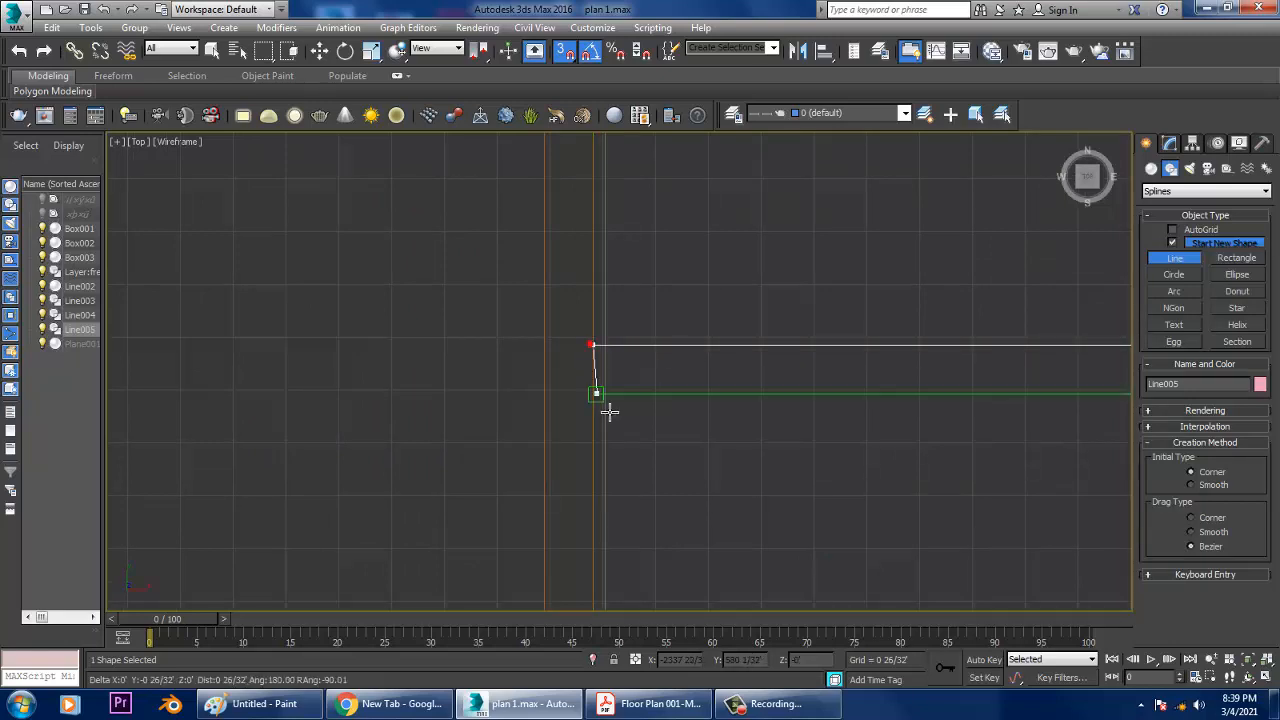
click(603, 403)
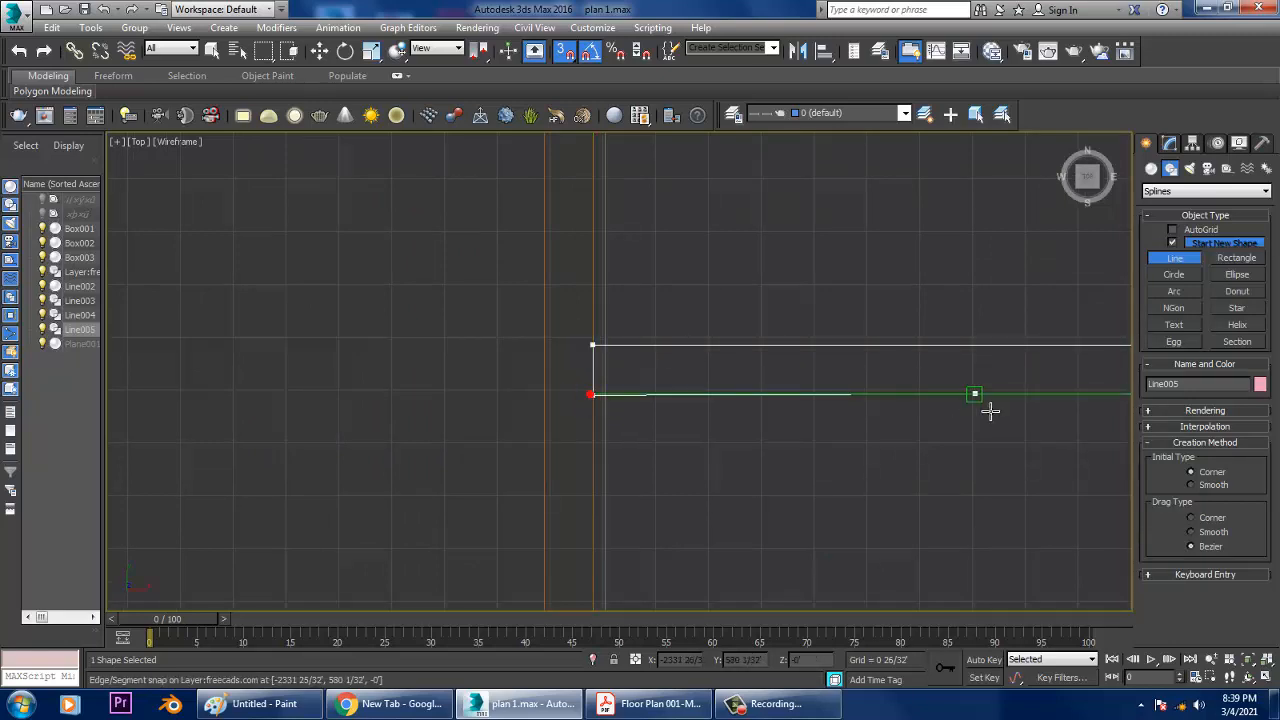
middle_drag(991, 409, 627, 392)
click(848, 389)
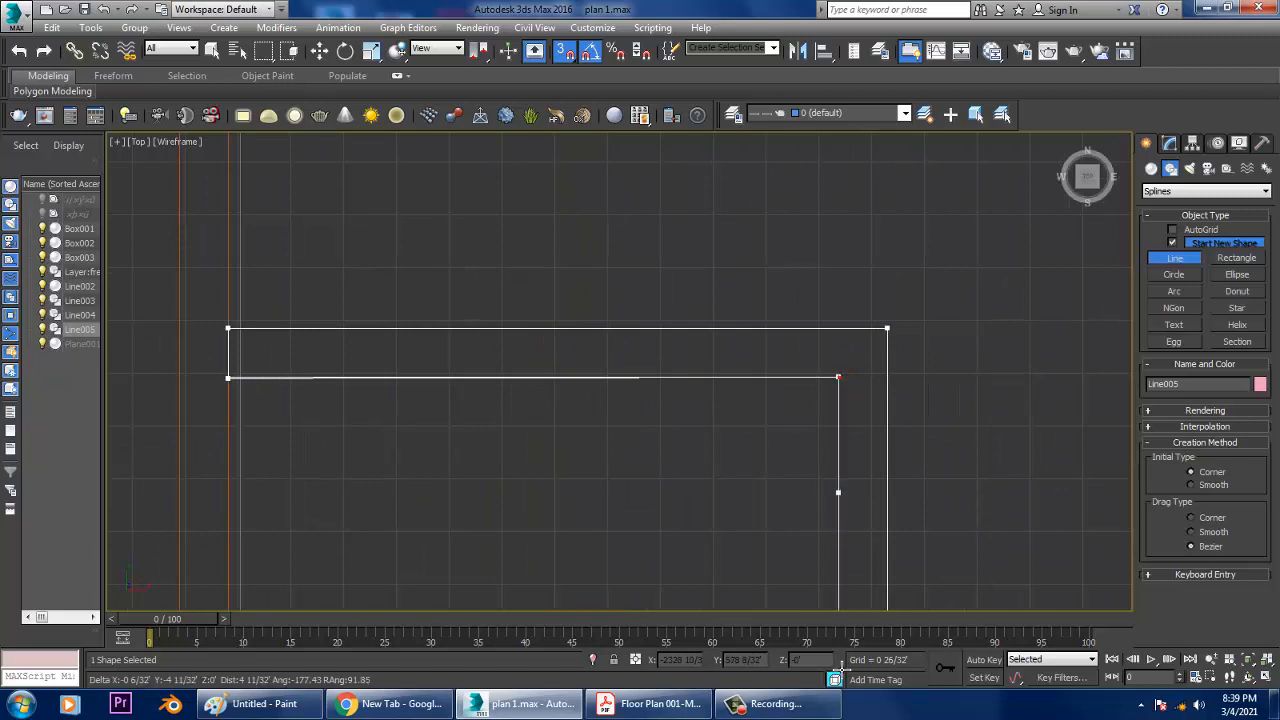
Step: Run the line down the L-shaped wall's inner west face and close the spline at the starting point
middle_drag(837, 489, 829, 245)
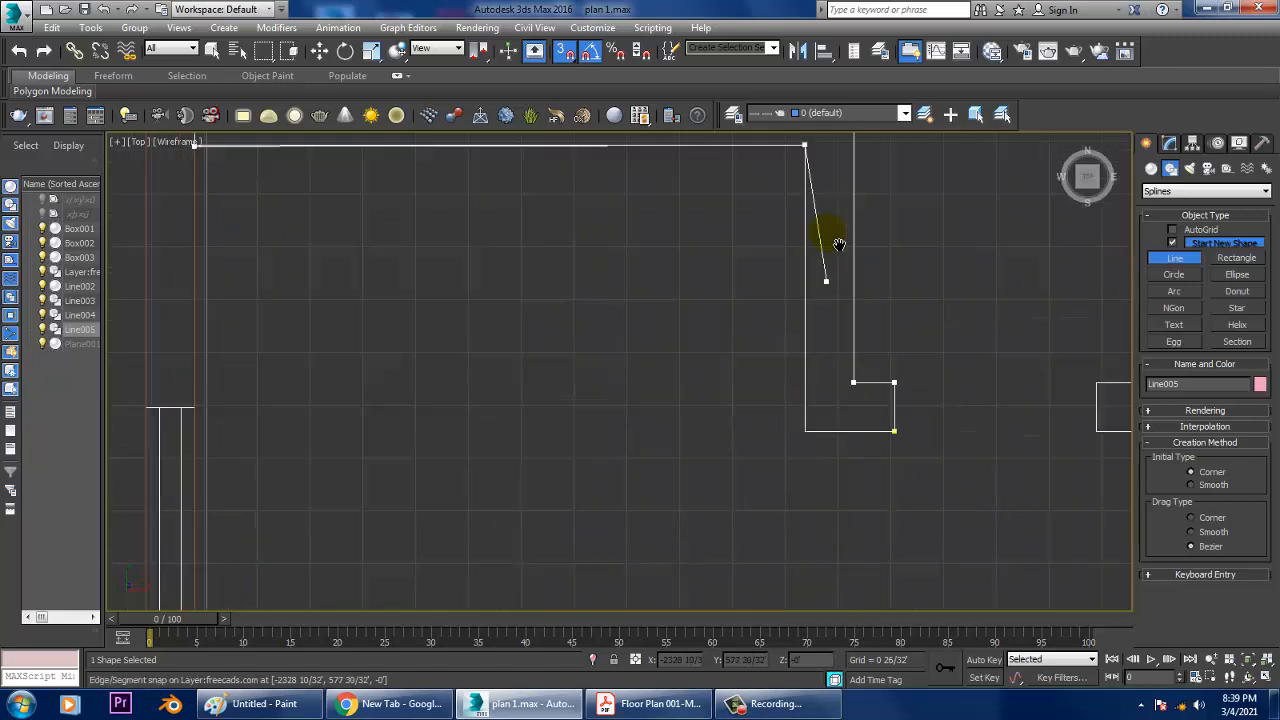
click(815, 437)
click(903, 431)
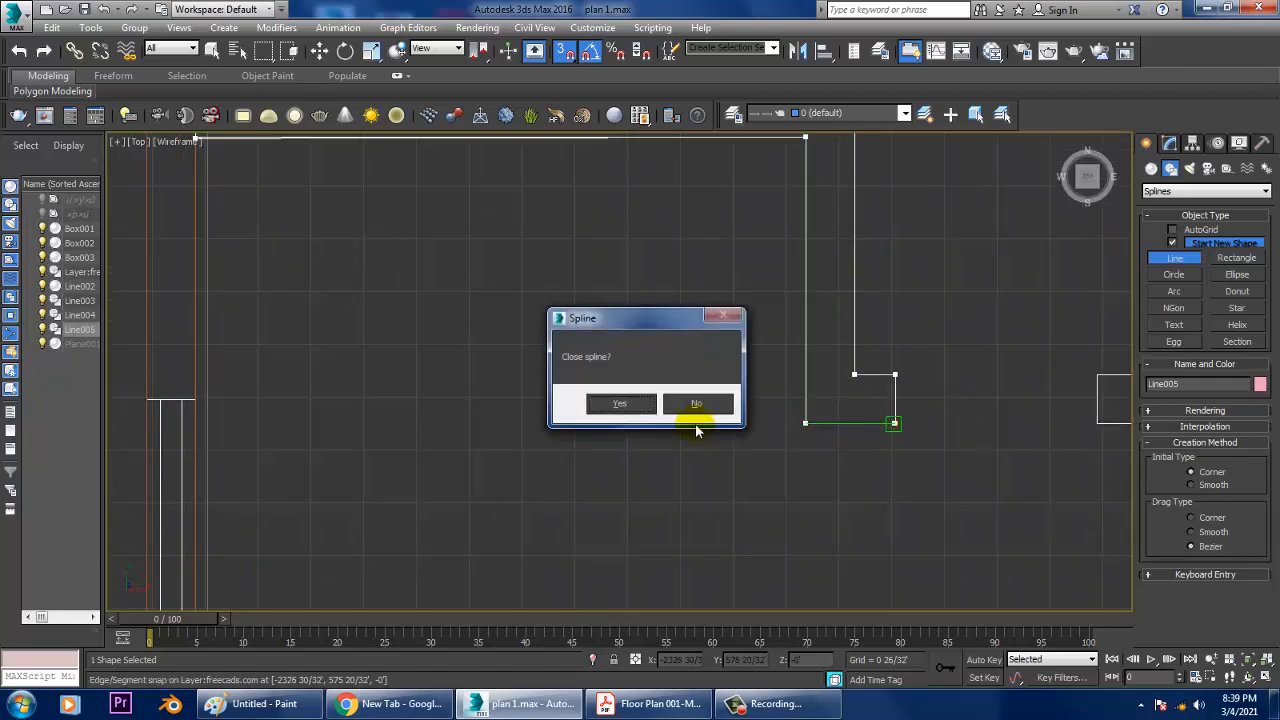
click(636, 408)
Step: In the perspective view, lower the two raised vertices at the L-shaped outline's west end by 10' along Z to plan level
key(w)
key(alt+w)
right_click(856, 508)
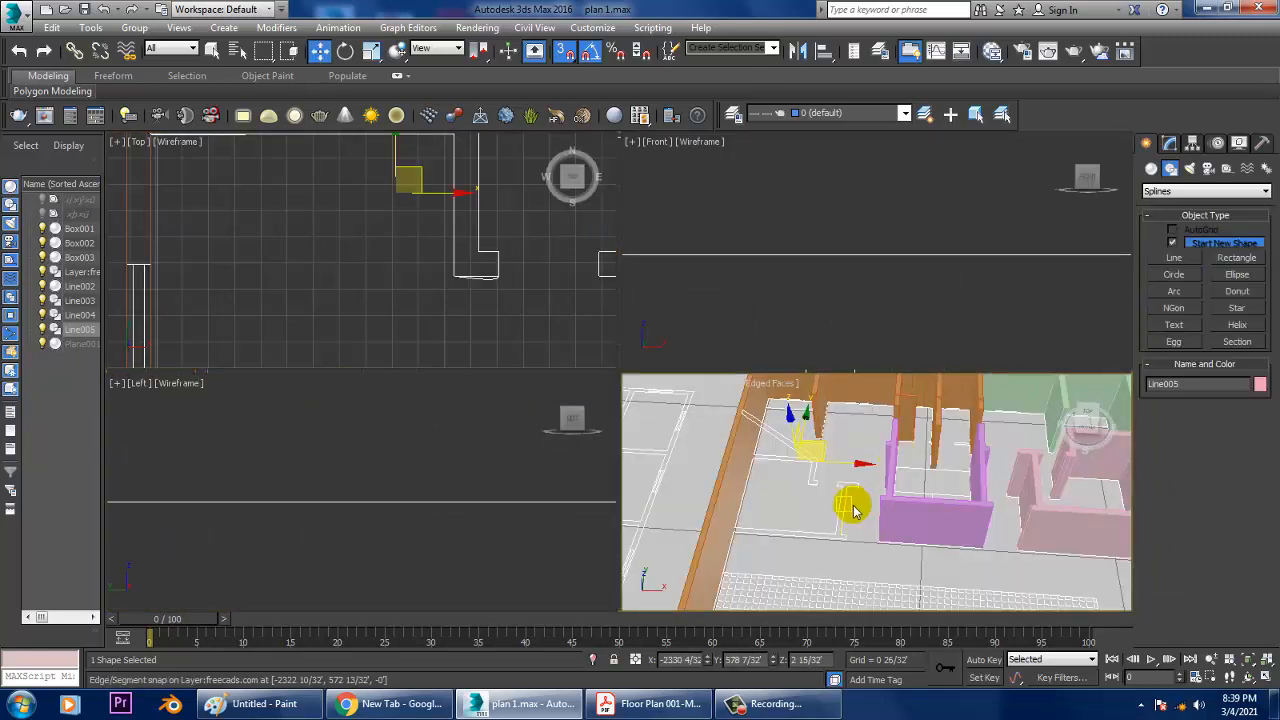
key(alt+w)
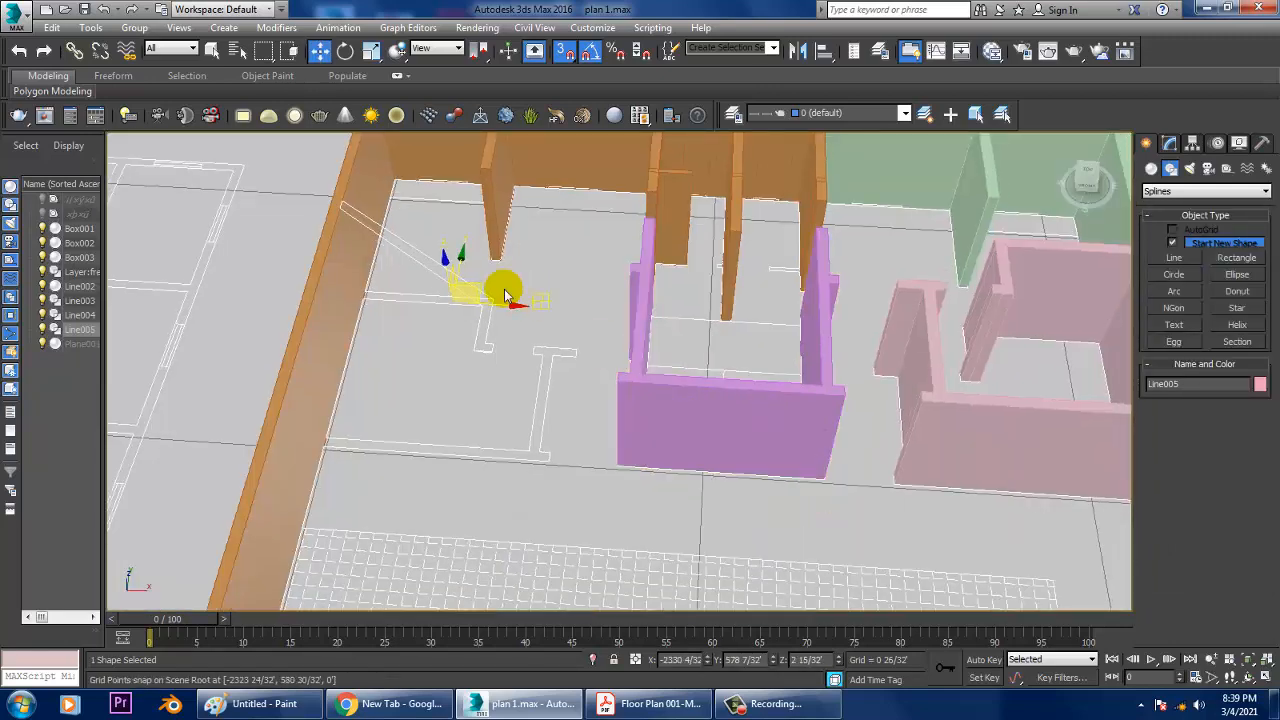
key(1)
drag(249, 166, 363, 243)
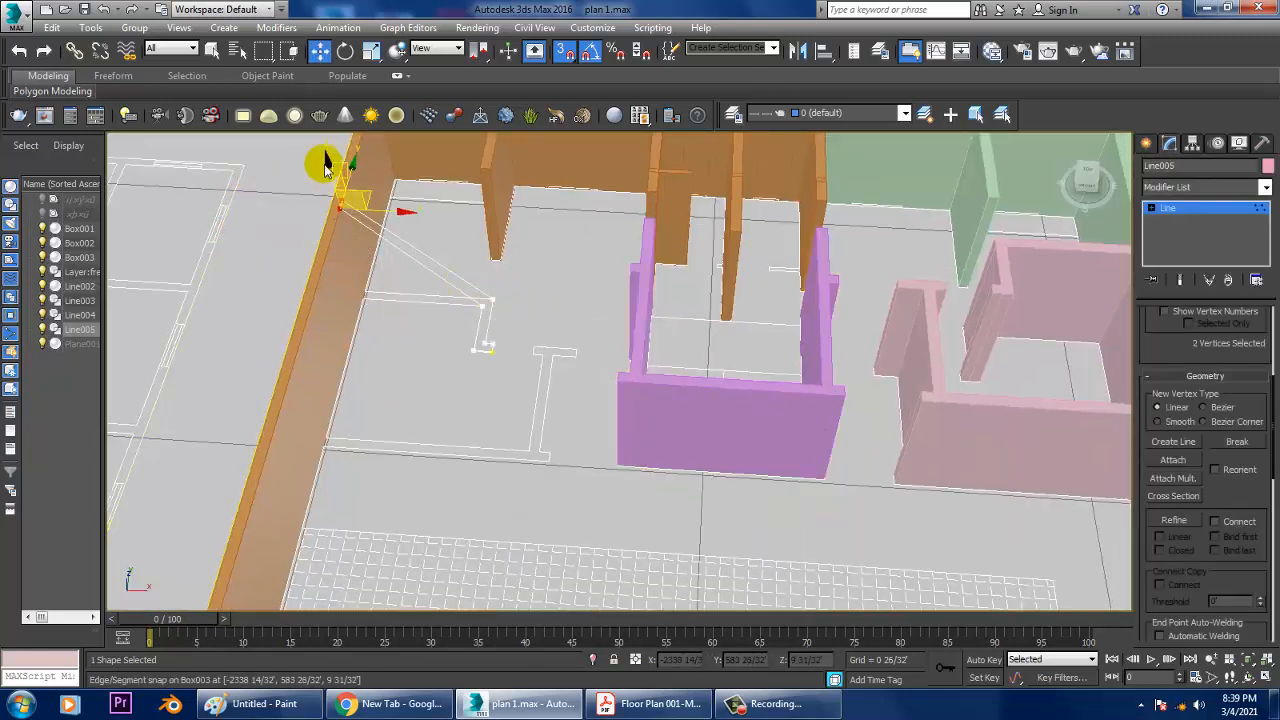
drag(337, 174, 361, 272)
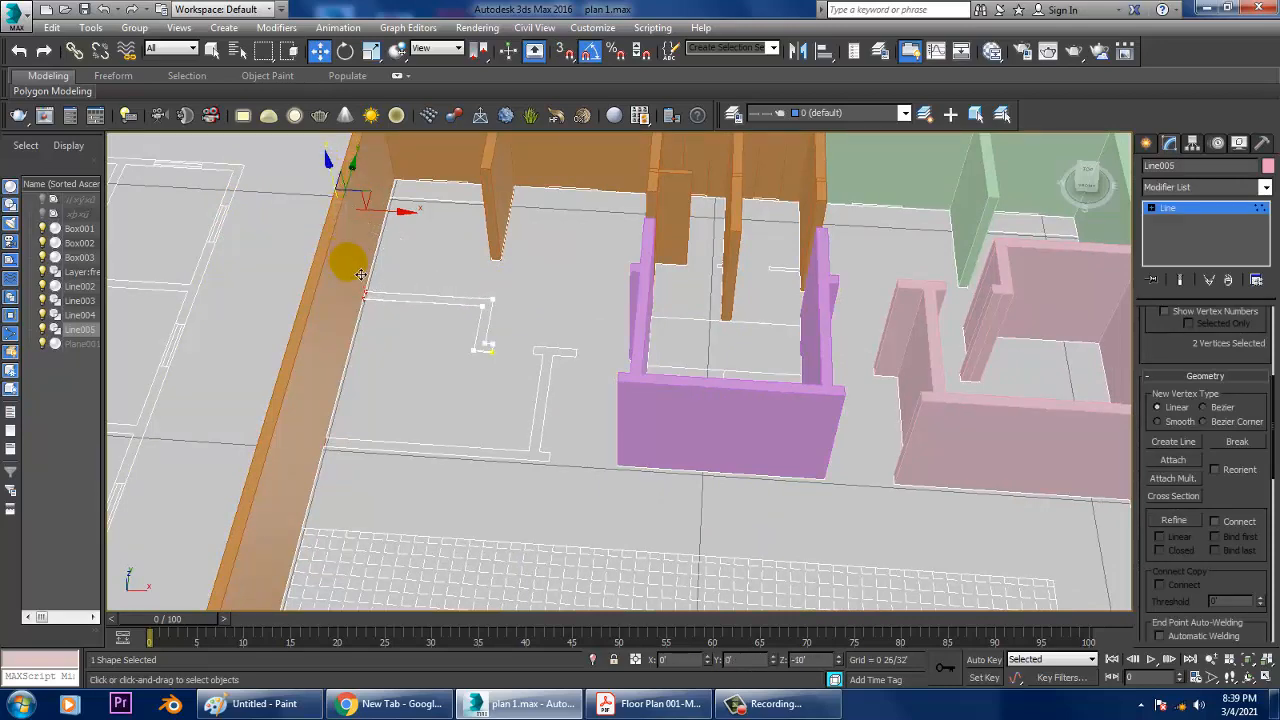
Step: Change the starting vertex at the southeast foot of the L-shaped outline to a Corner vertex
key(z)
scroll(428, 309, down, 3)
alt+middle_drag(428, 312, 541, 383)
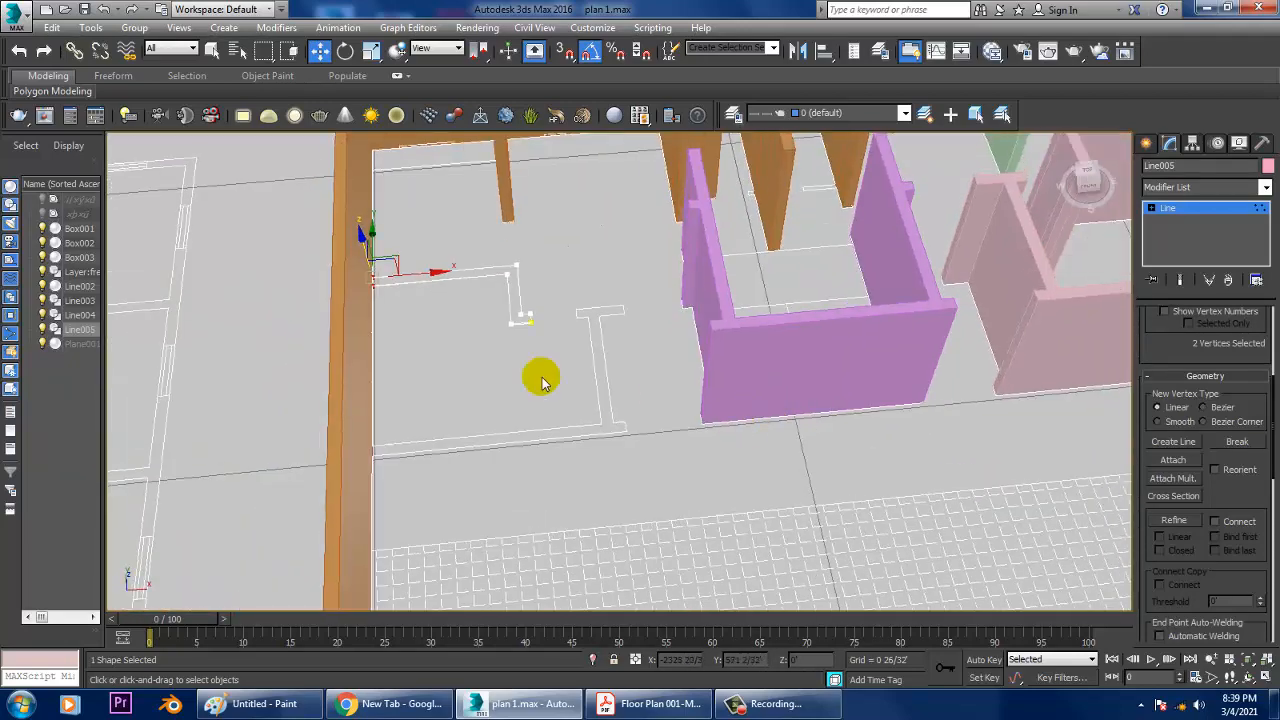
scroll(541, 383, up, 3)
scroll(551, 331, up, 3)
click(570, 307)
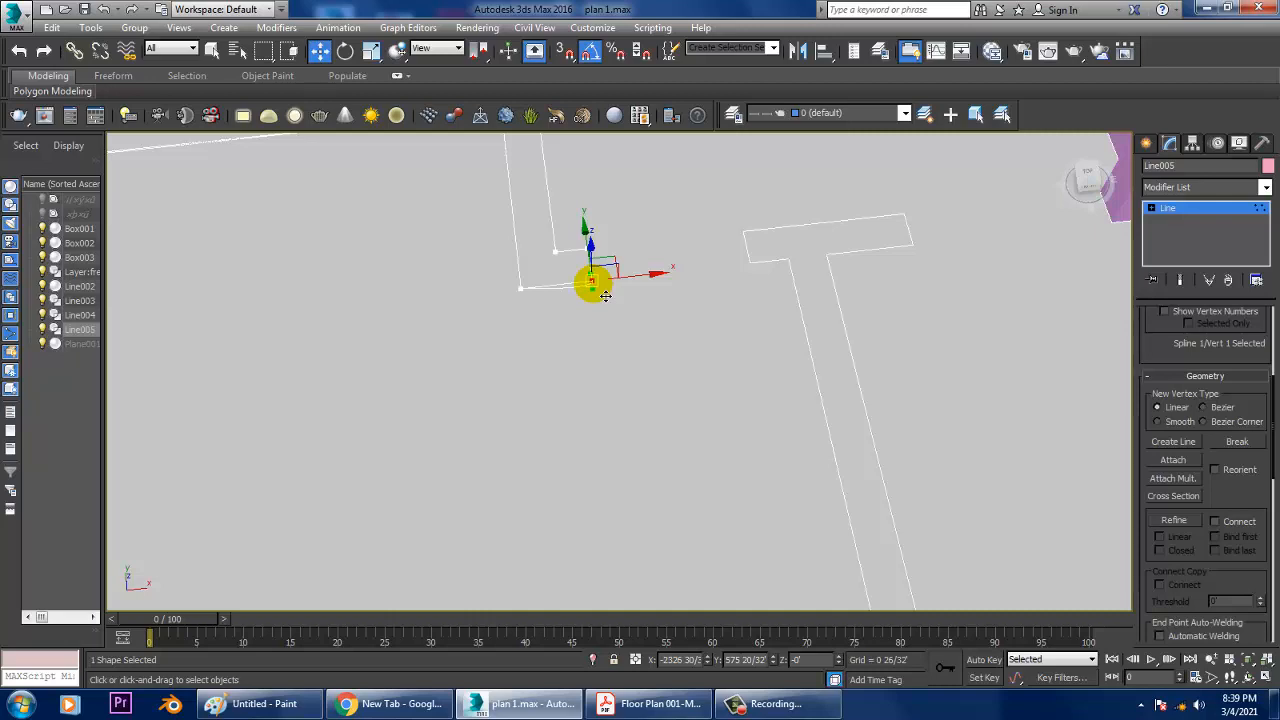
right_click(588, 280)
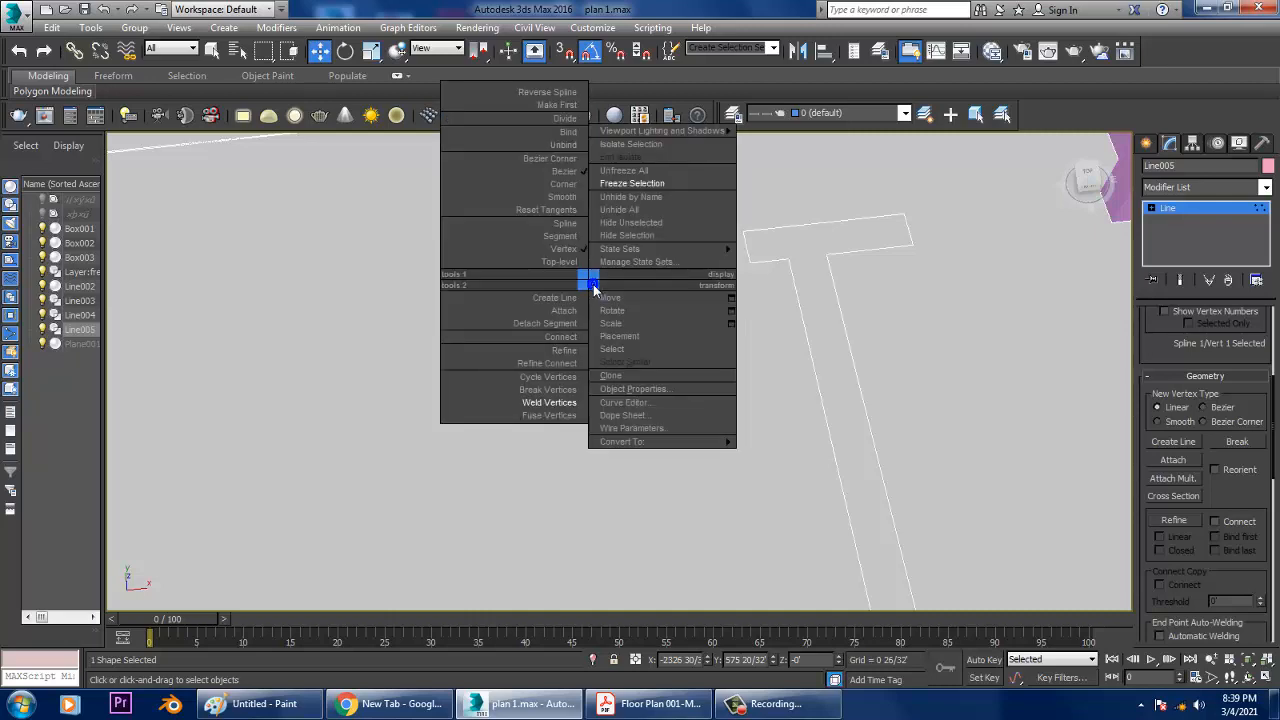
click(574, 195)
middle_drag(696, 299, 765, 357)
scroll(770, 357, down, 3)
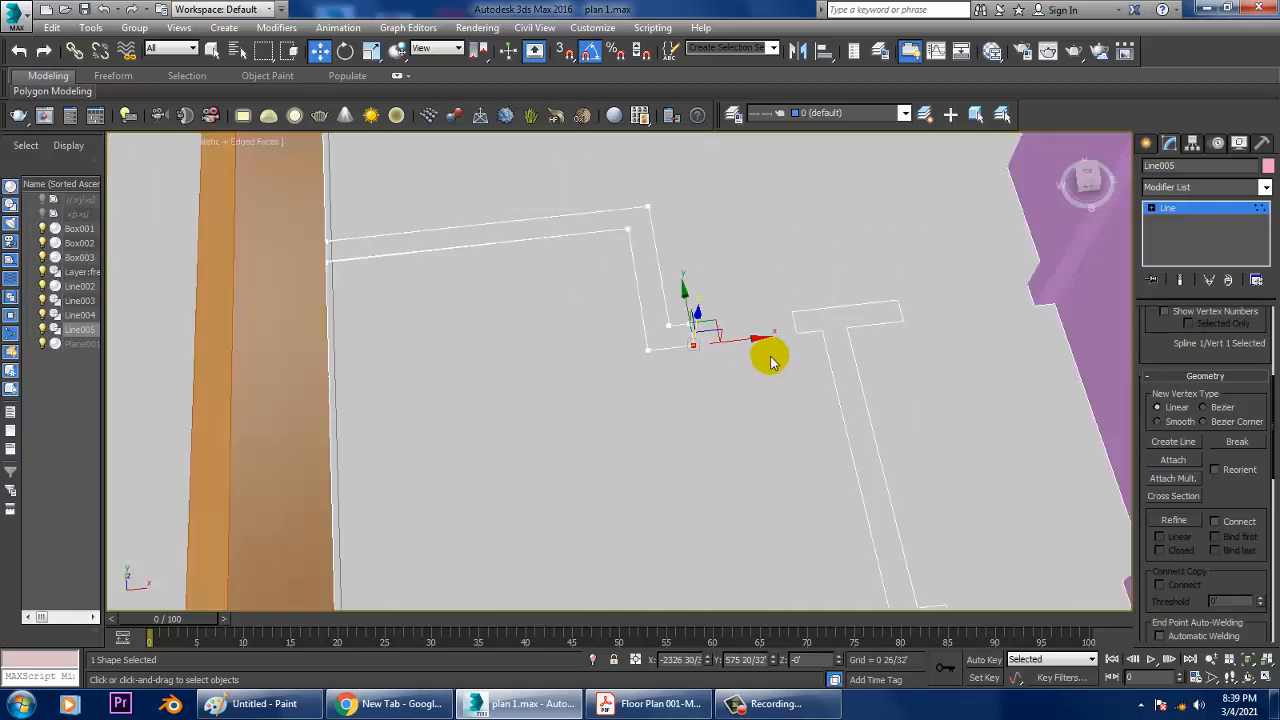
Step: Leave vertex editing and extrude the L-shaped wall outline by 10'
click(1194, 209)
click(1200, 188)
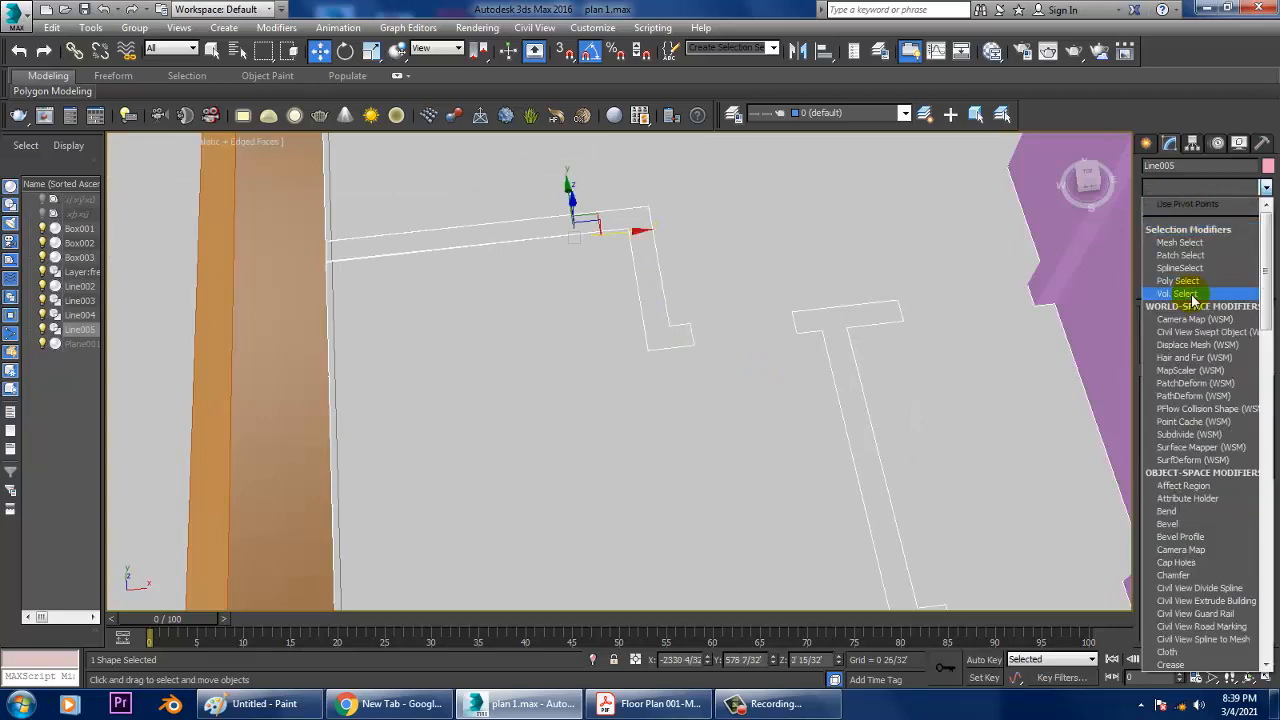
text(ex)
click(1172, 204)
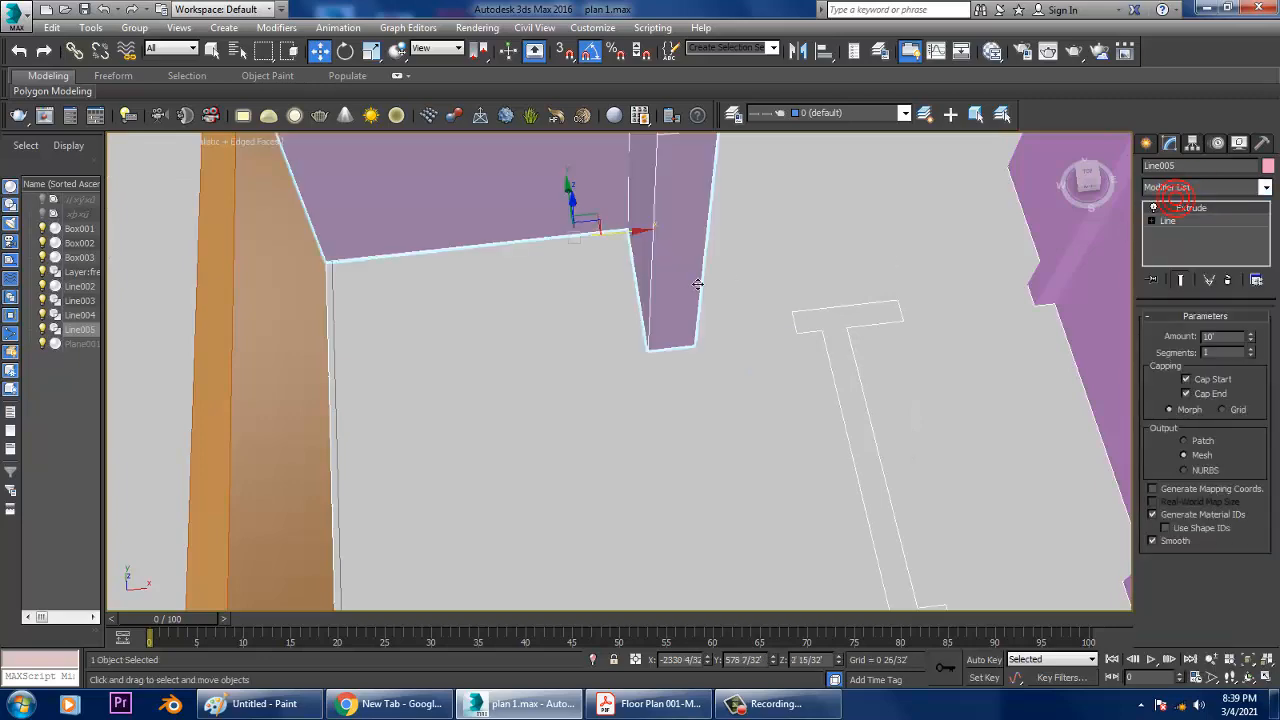
alt+middle_drag(698, 286, 645, 262)
middle_drag(720, 240, 785, 405)
middle_drag(785, 405, 706, 331)
alt+middle_drag(708, 386, 700, 390)
Step: Maximize the top view around the remaining wall with the T-shaped end, south of the L-shaped wall, and start a new Line
key(alt+w)
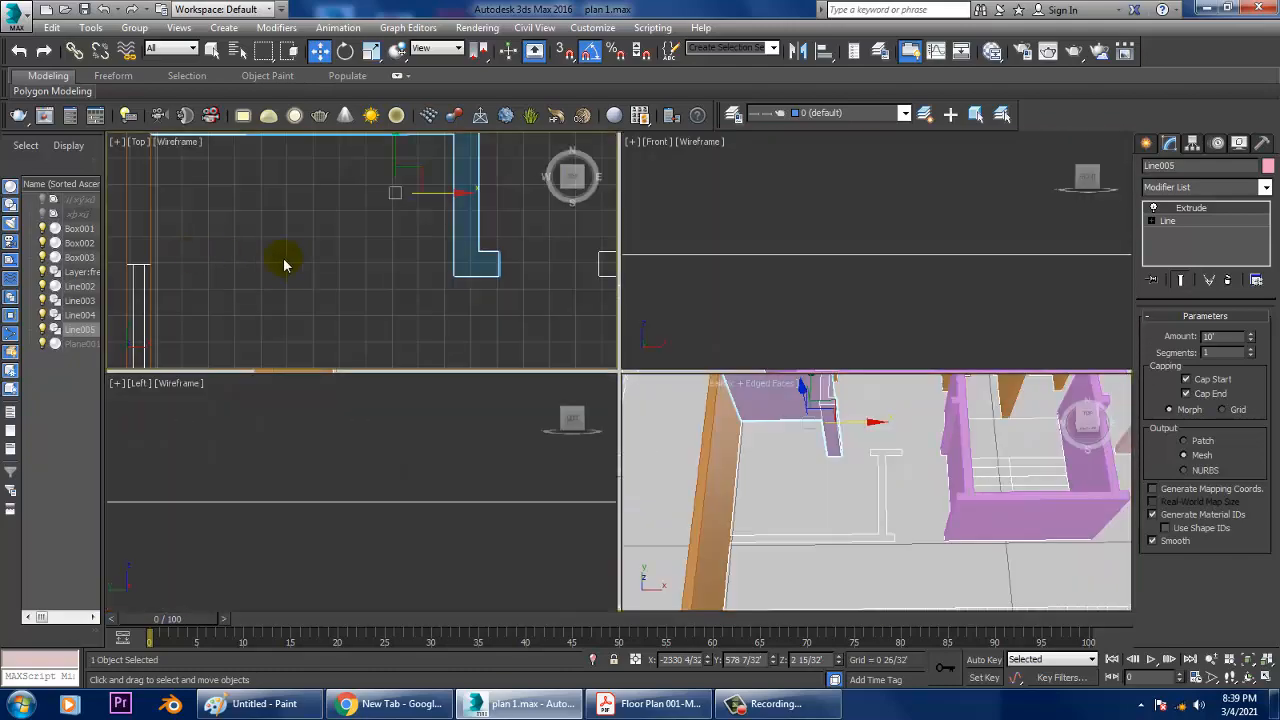
middle_click(287, 265)
key(alt+w)
scroll(355, 302, down, 2)
middle_drag(400, 400, 502, 292)
scroll(500, 294, down, 2)
middle_drag(690, 407, 587, 321)
scroll(592, 315, up, 1)
scroll(590, 330, up, 3)
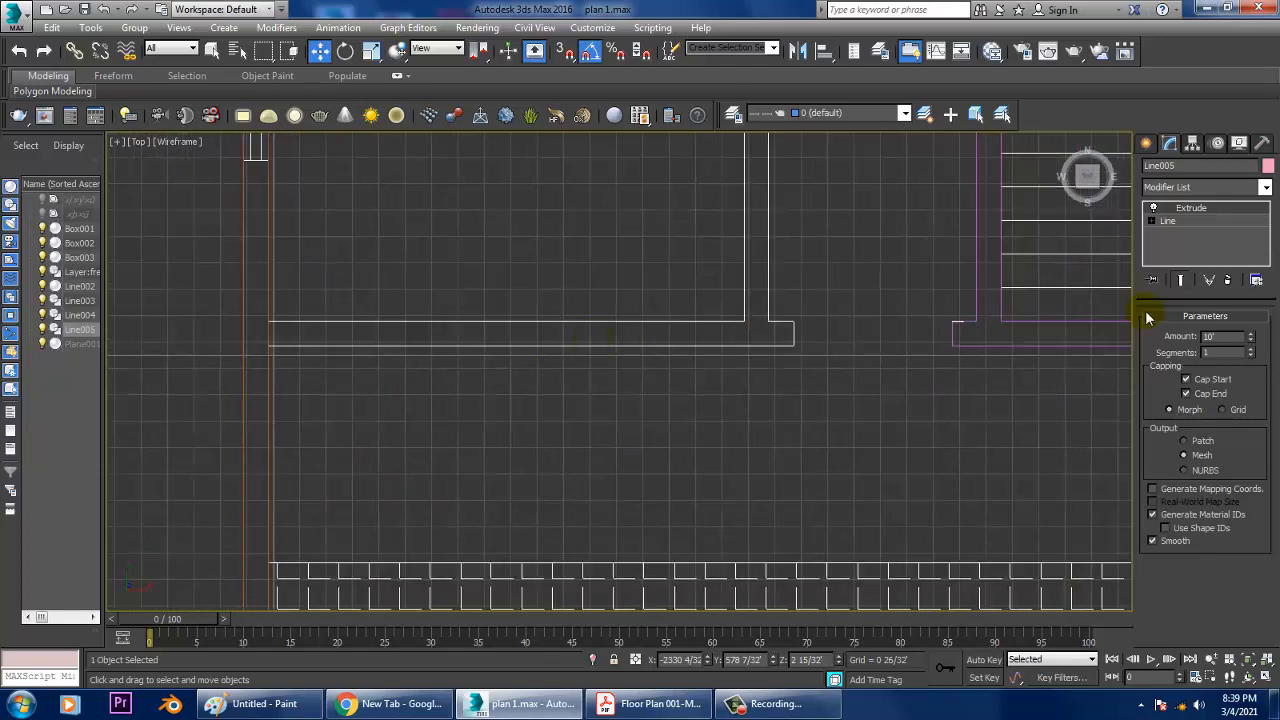
click(1147, 144)
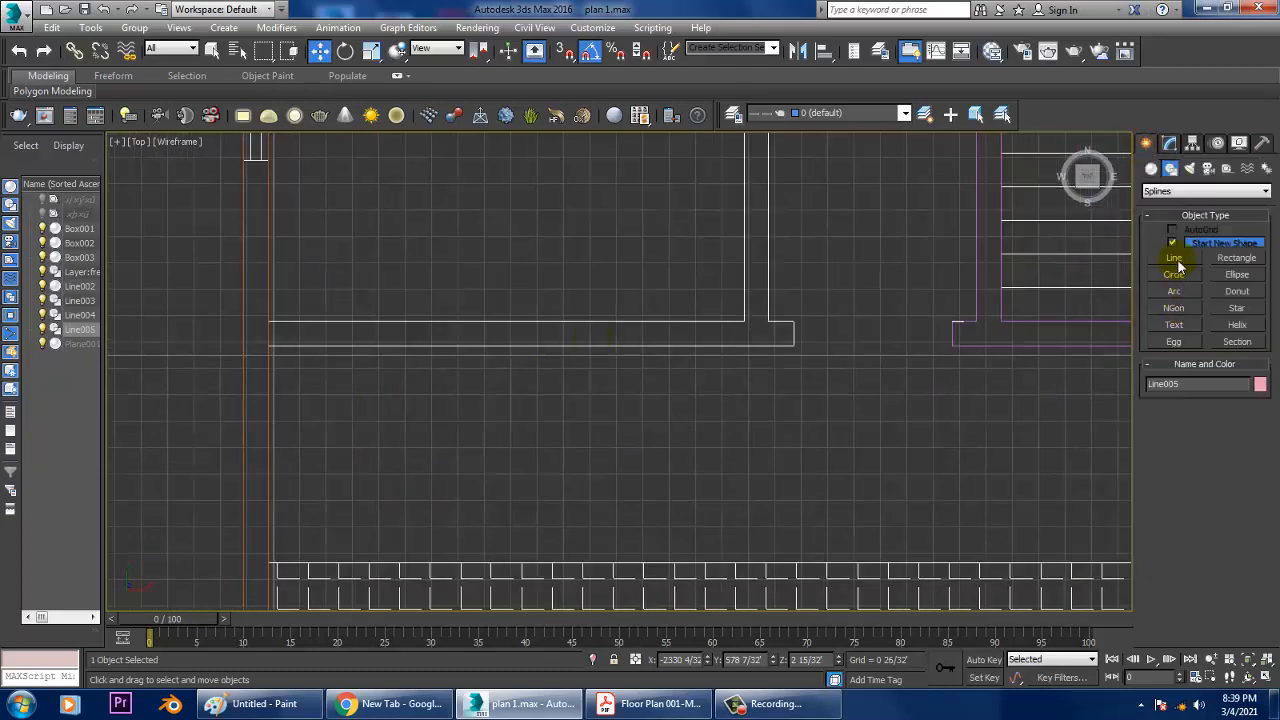
click(1176, 261)
Step: With snapping on, trace the T-shaped north end from the stem's east corner around to the stem's west corner
middle_drag(767, 294, 809, 430)
middle_drag(817, 346, 800, 437)
scroll(806, 397, up, 2)
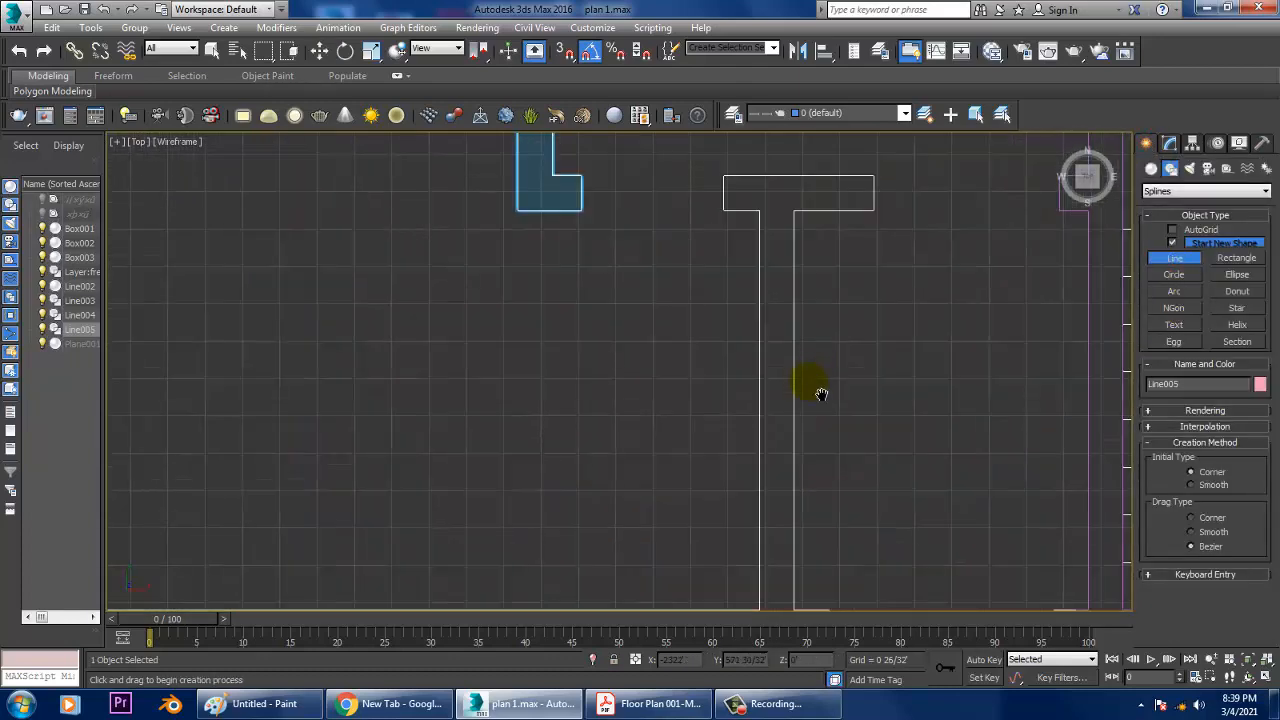
middle_drag(820, 393, 820, 395)
key(s)
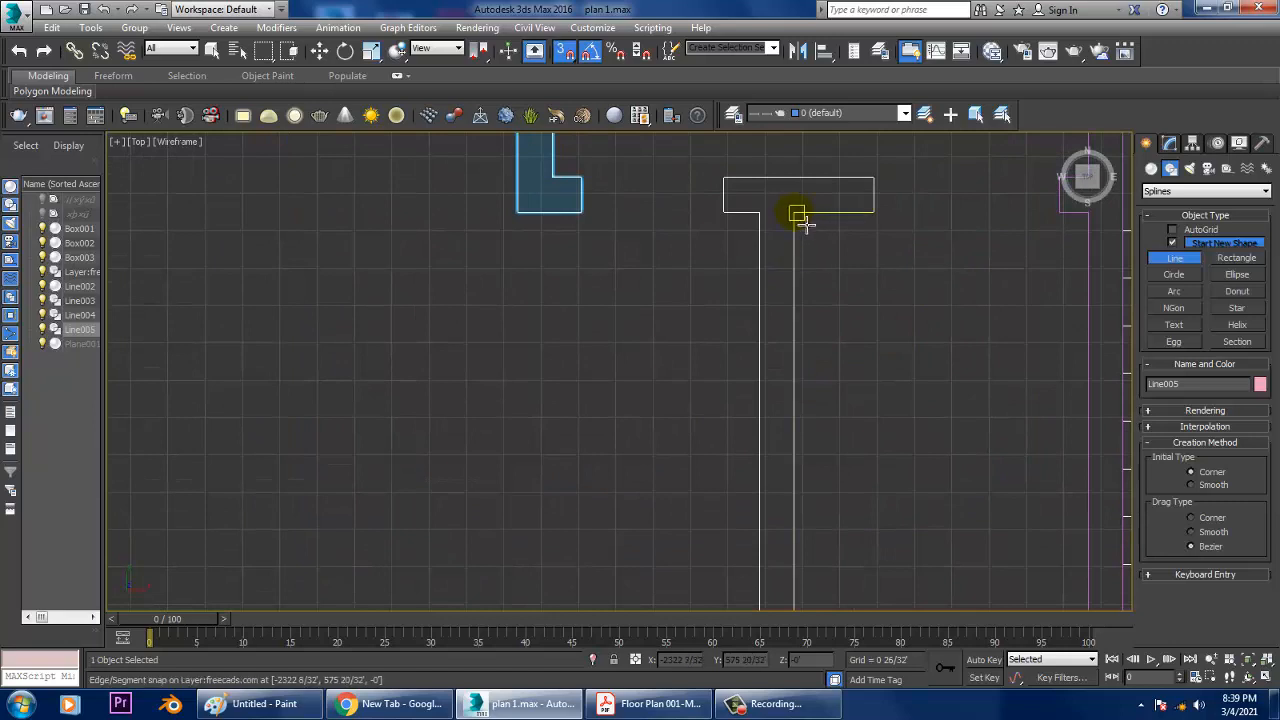
click(794, 214)
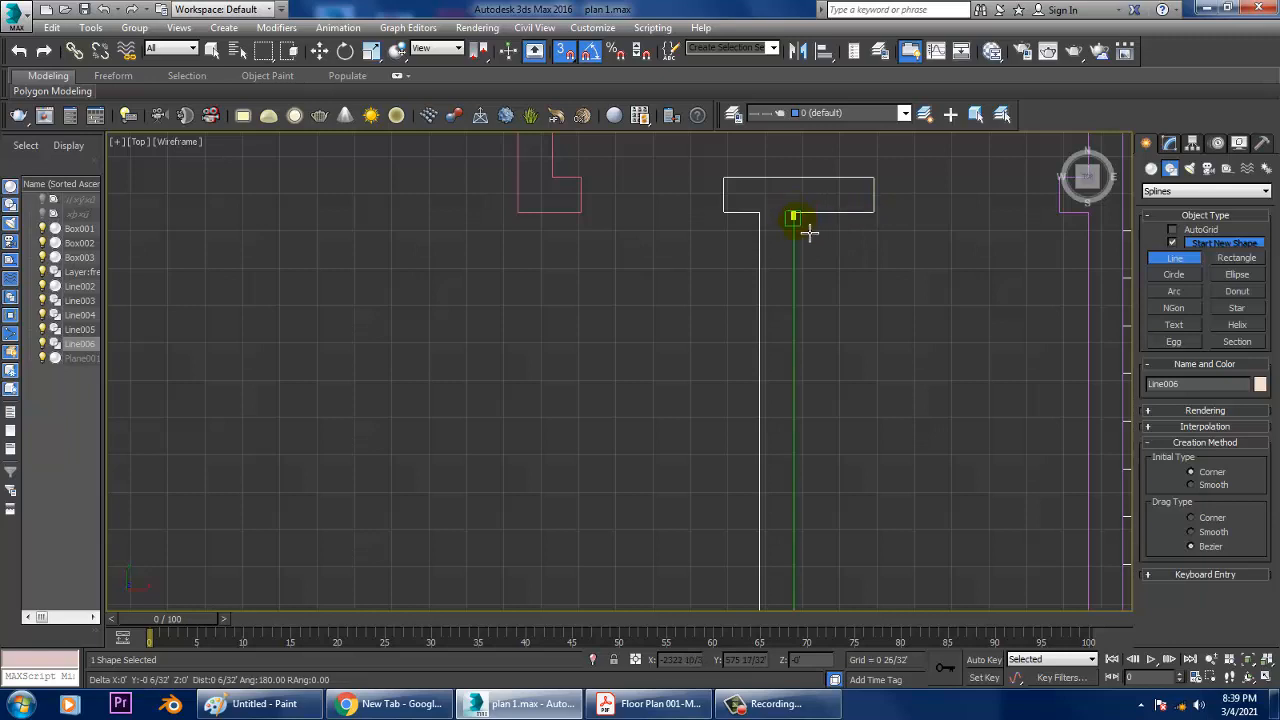
click(876, 213)
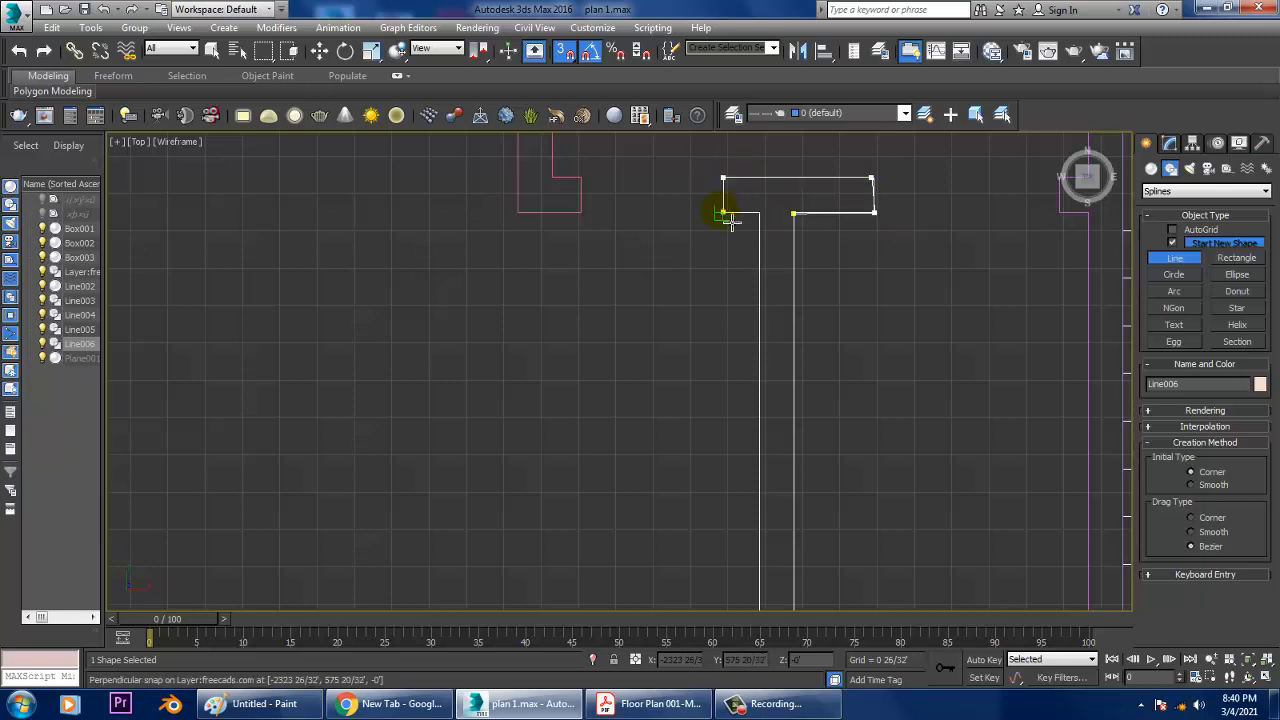
click(762, 217)
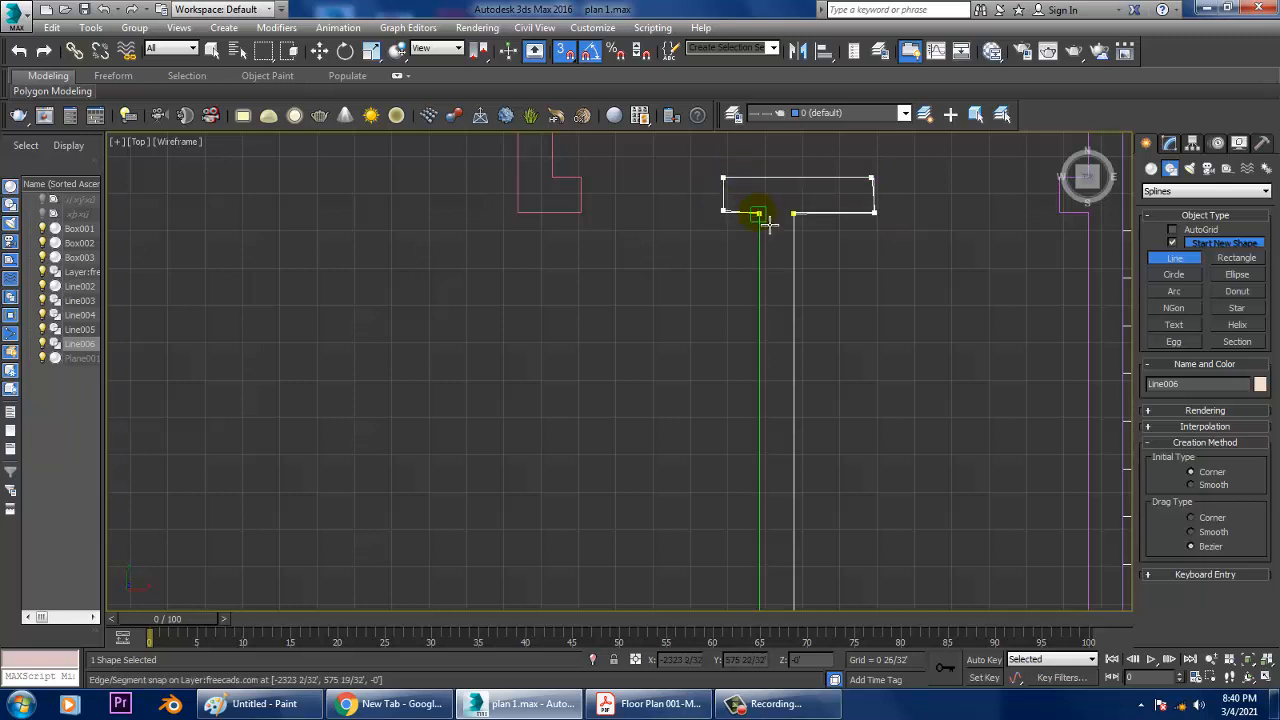
Step: Continue the outline down the stem's west edge, along the hall's south wall, and around its west end at the exterior wall
middle_drag(793, 468, 763, 183)
click(741, 342)
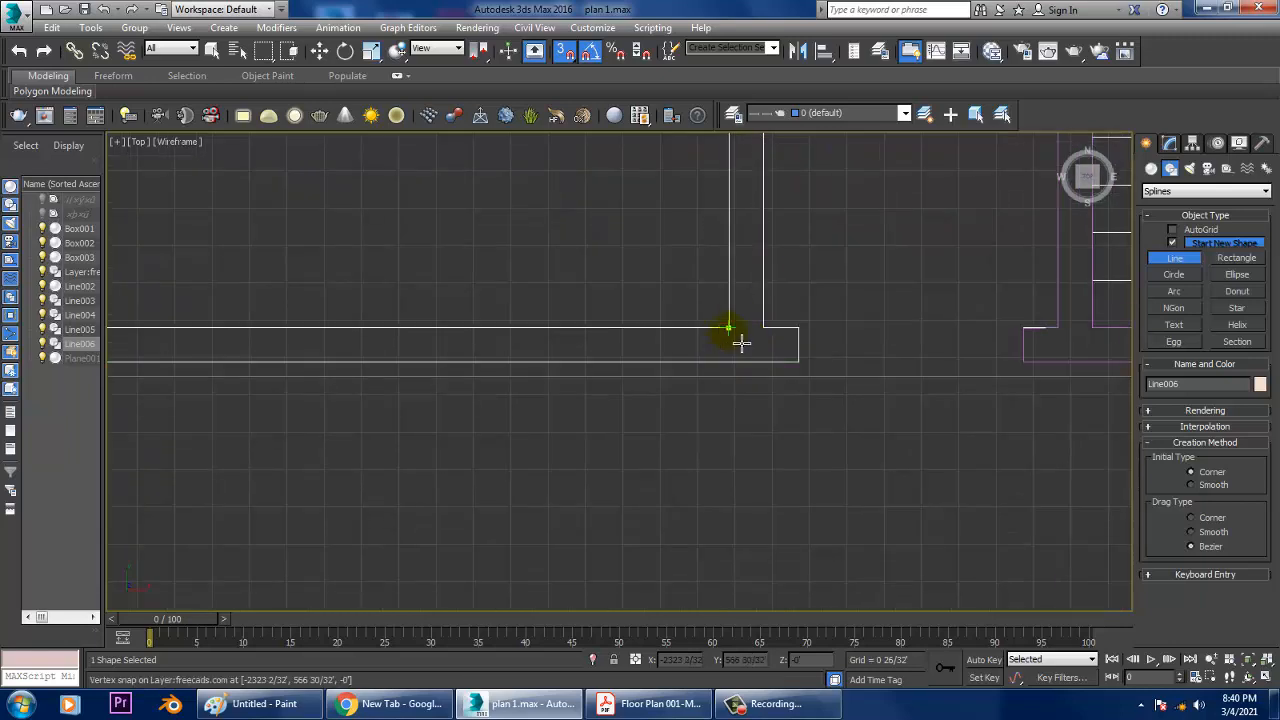
middle_drag(480, 360, 580, 371)
click(490, 347)
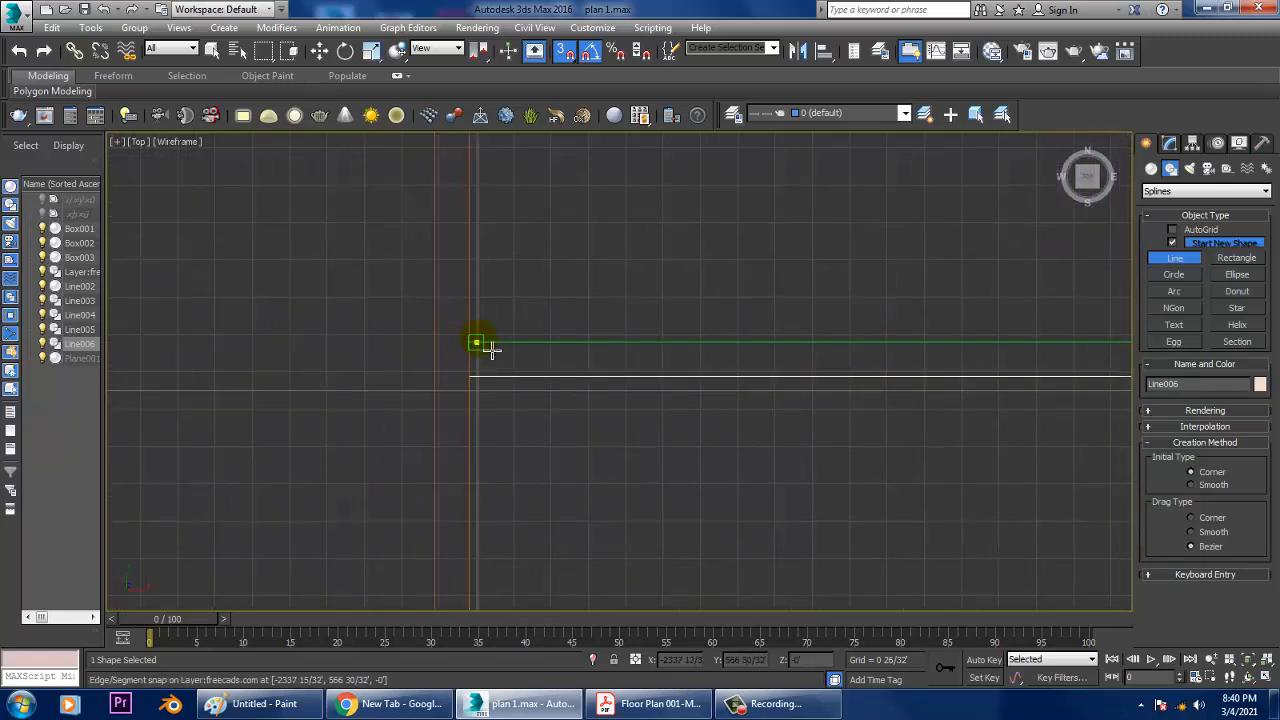
click(480, 352)
click(481, 382)
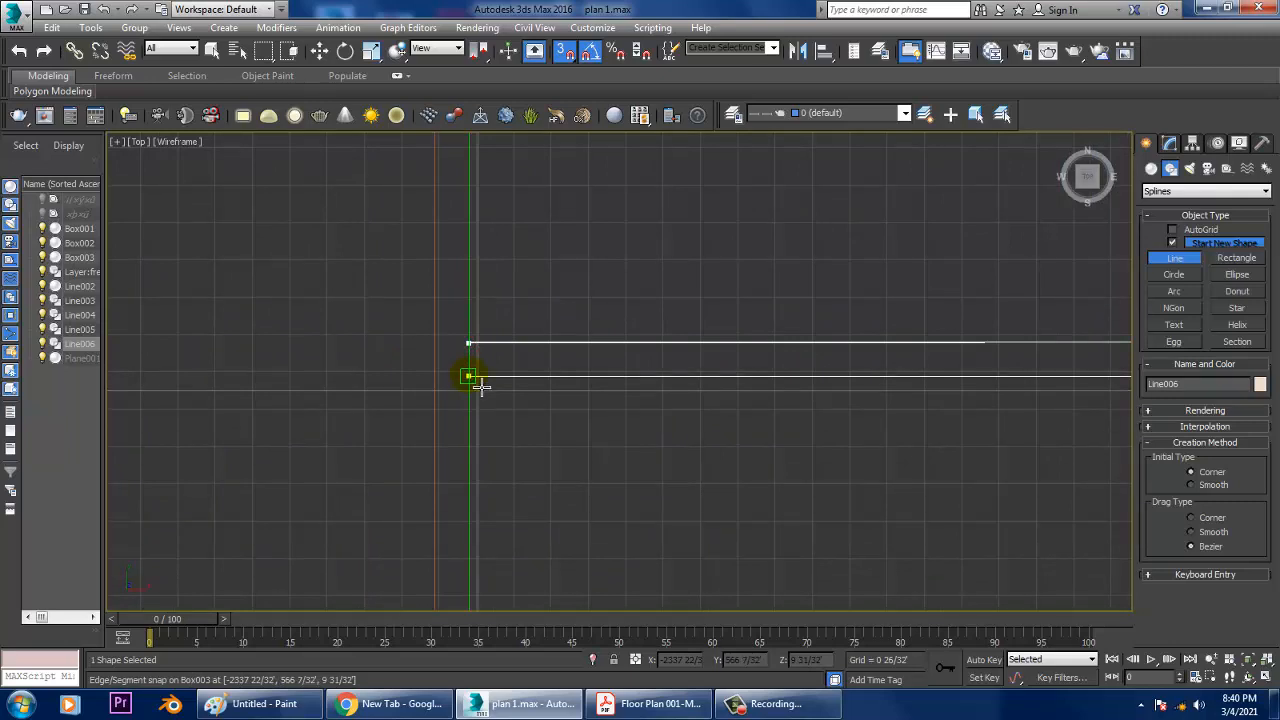
middle_drag(914, 380, 517, 394)
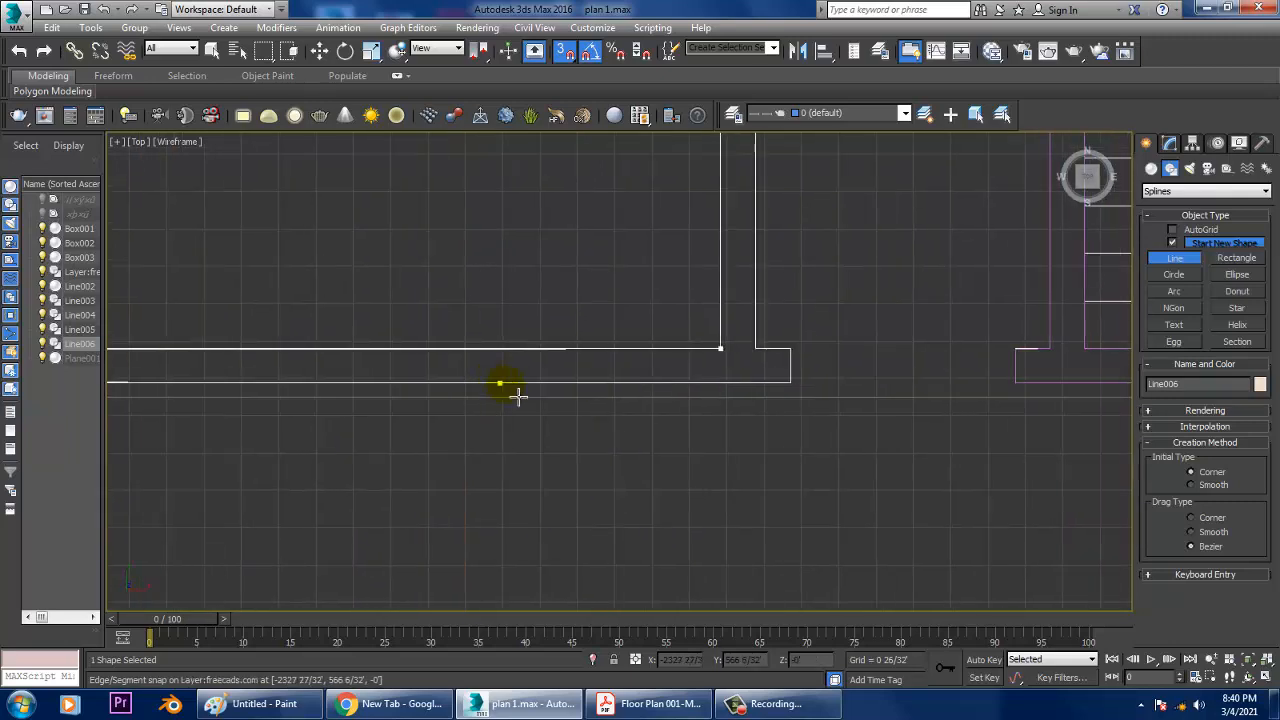
Step: Trace the wall's southeast foot, return up the stem's east edge to the starting vertex, and close the spline
click(790, 383)
click(790, 352)
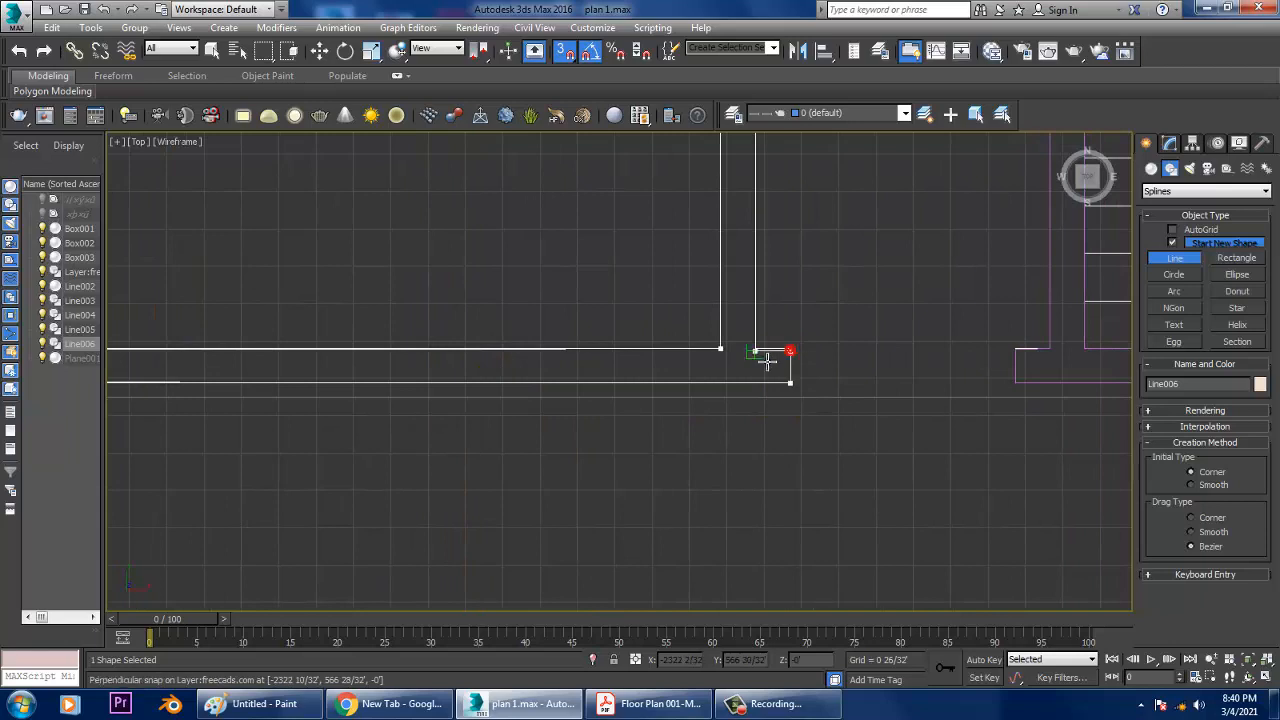
click(766, 358)
middle_drag(766, 358, 771, 462)
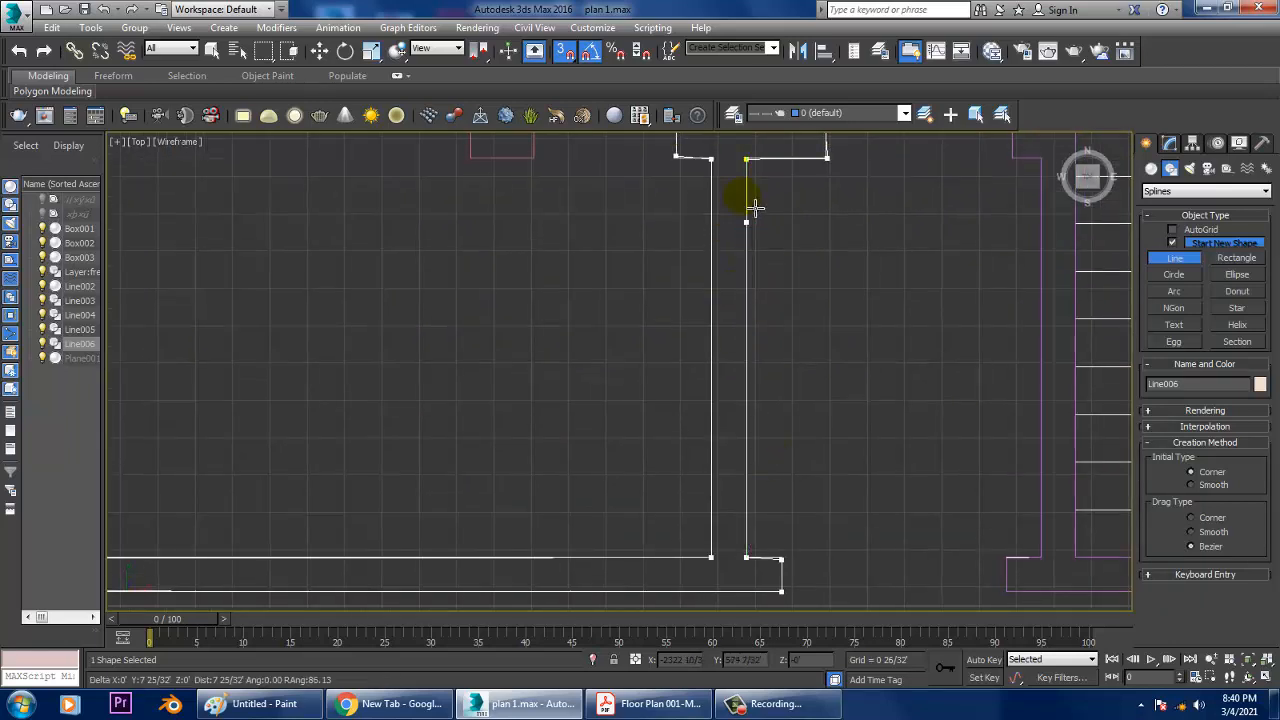
click(746, 163)
click(624, 408)
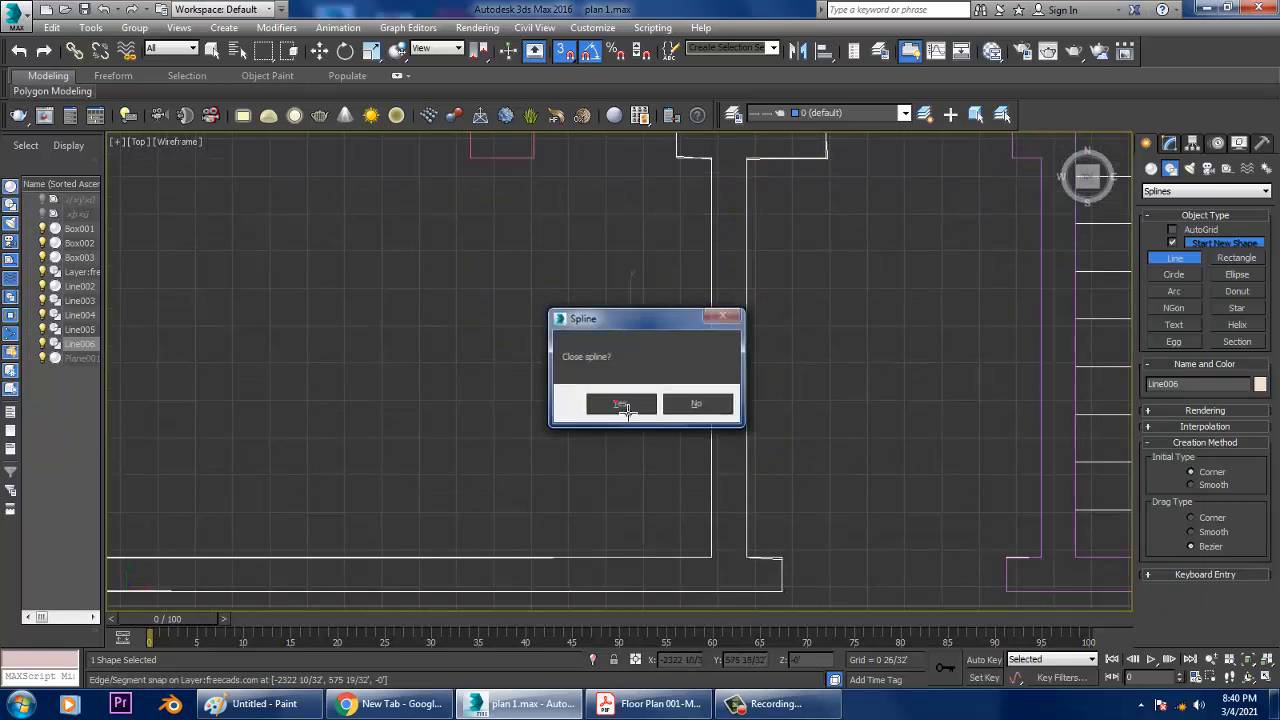
right_click(642, 372)
Step: Enter vertex editing and snap the two vertices under the T-end's west arm onto the plan corners
middle_drag(771, 286, 722, 457)
key(1)
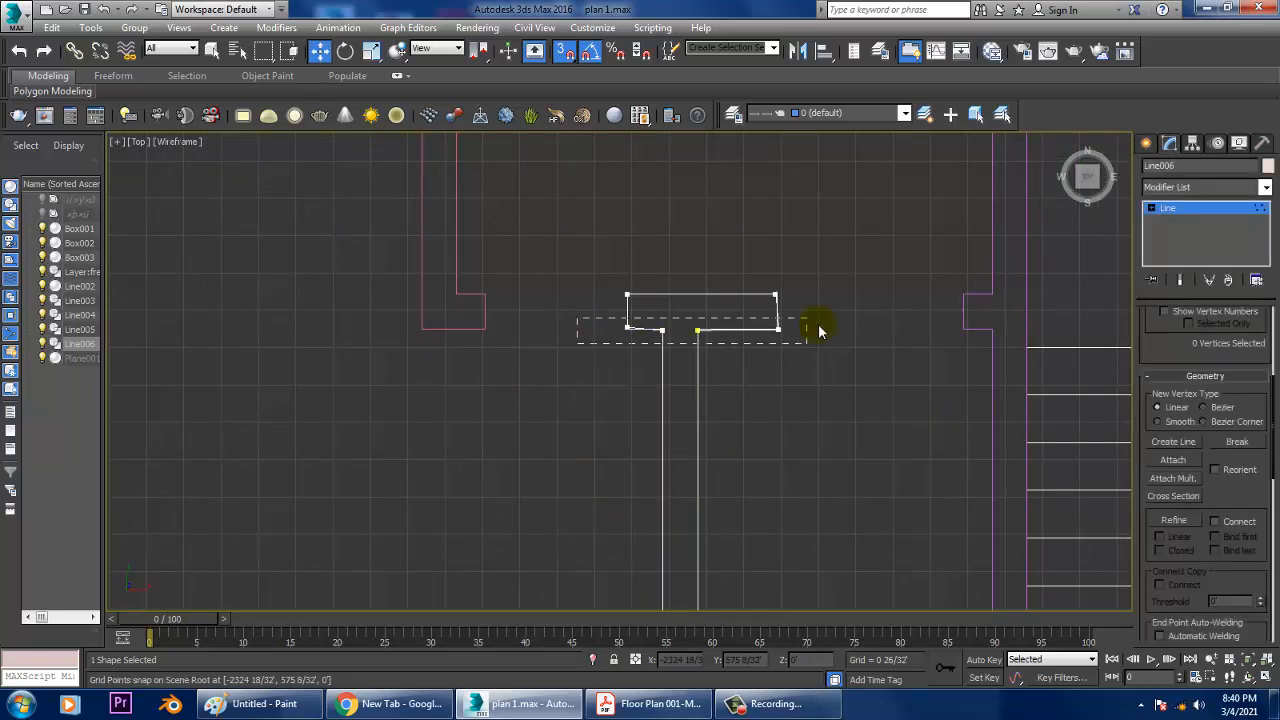
key(s)
key(r)
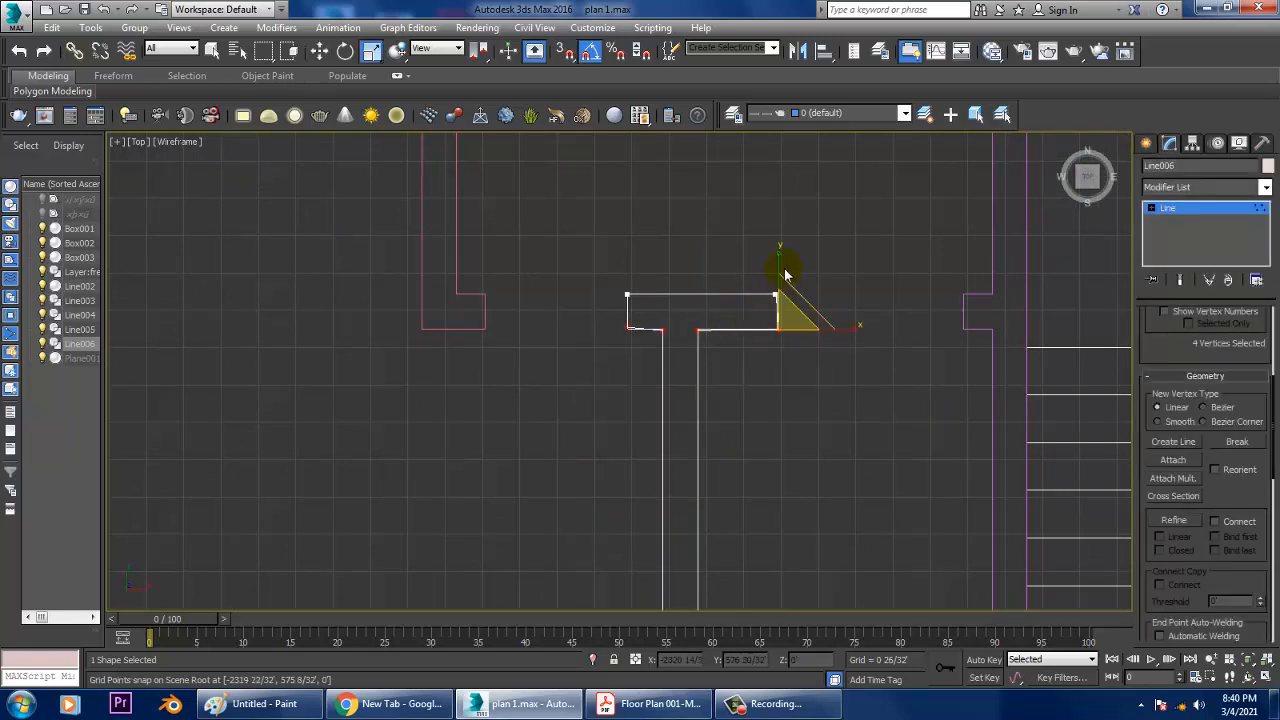
scroll(689, 380, up, 6)
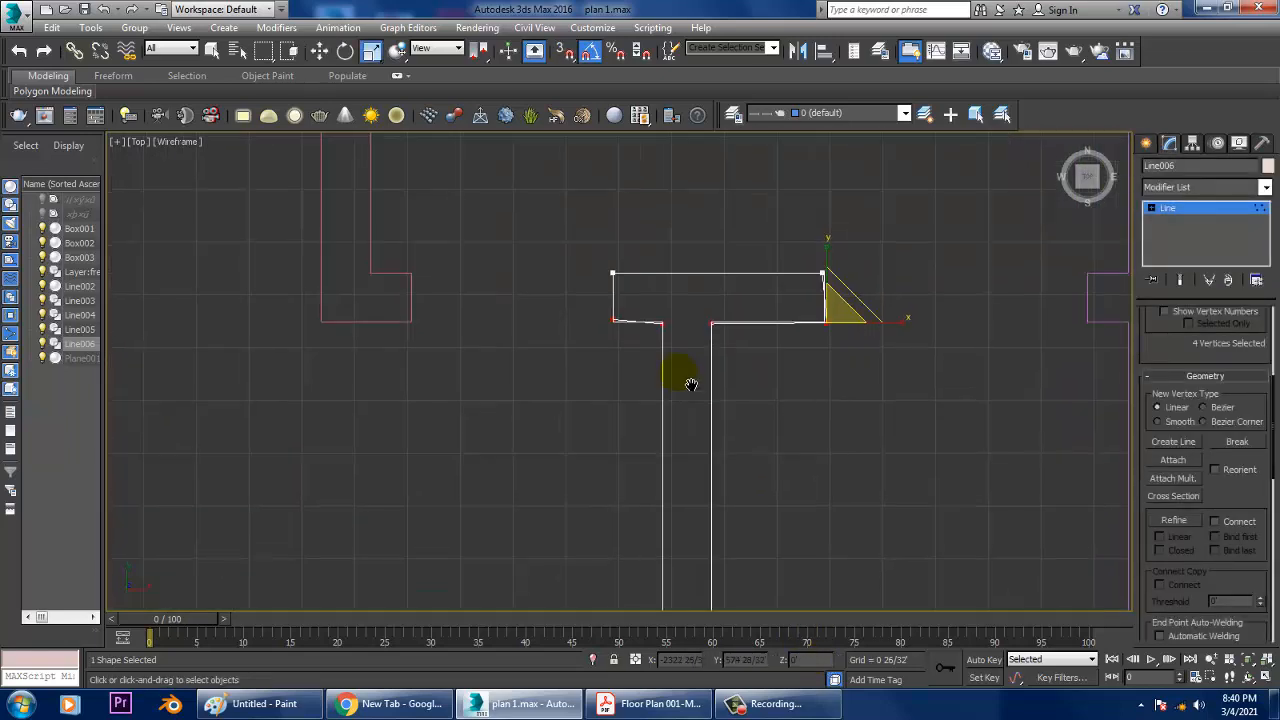
middle_drag(583, 384, 520, 326)
drag(626, 400, 676, 336)
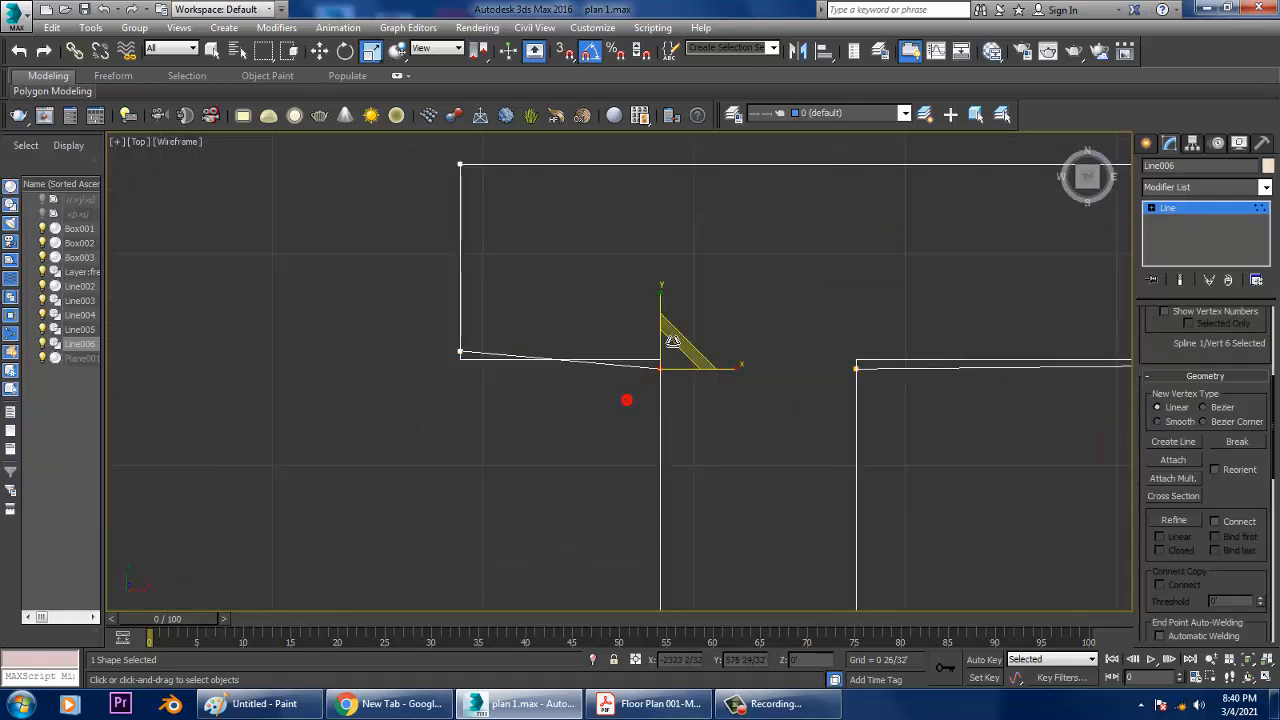
key(w)
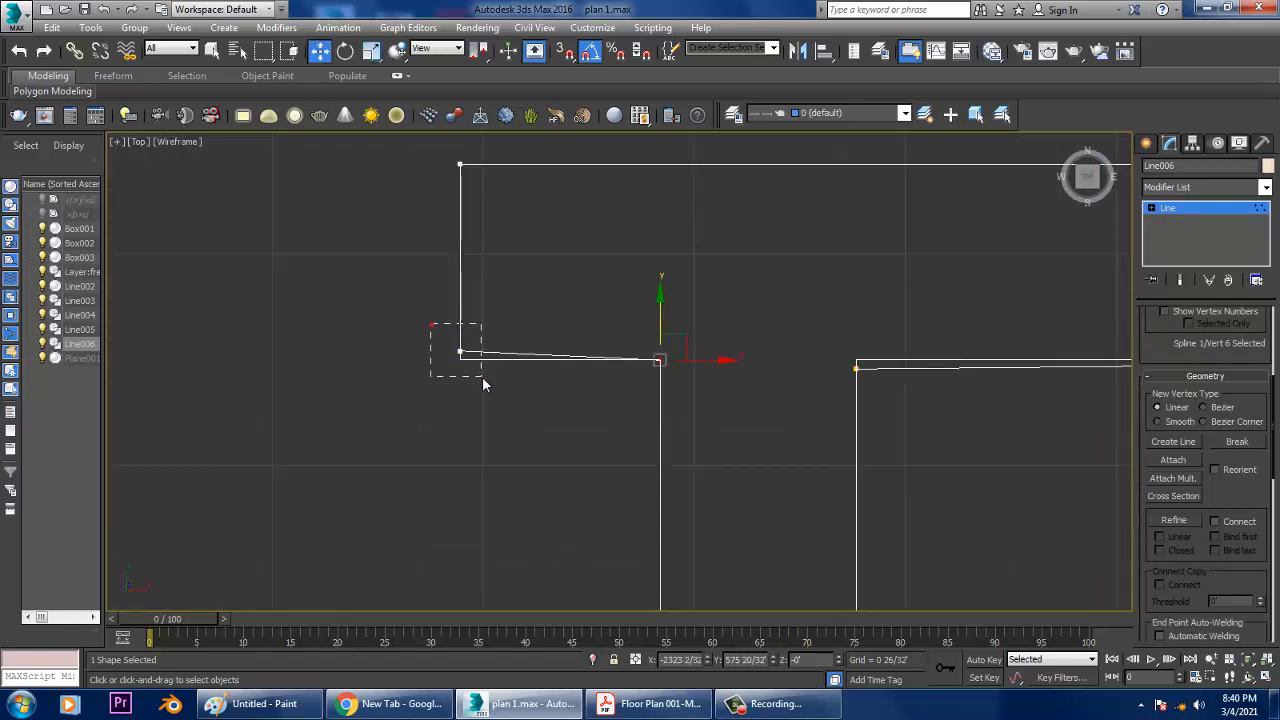
key(s)
drag(482, 342, 473, 369)
Step: Snap the vertices under the T-end's east arm and its northeast corner vertex onto the plan corners
middle_drag(703, 378, 606, 301)
click(768, 293)
drag(772, 297, 766, 283)
middle_drag(970, 337, 452, 337)
drag(706, 286, 705, 292)
middle_drag(767, 245, 763, 466)
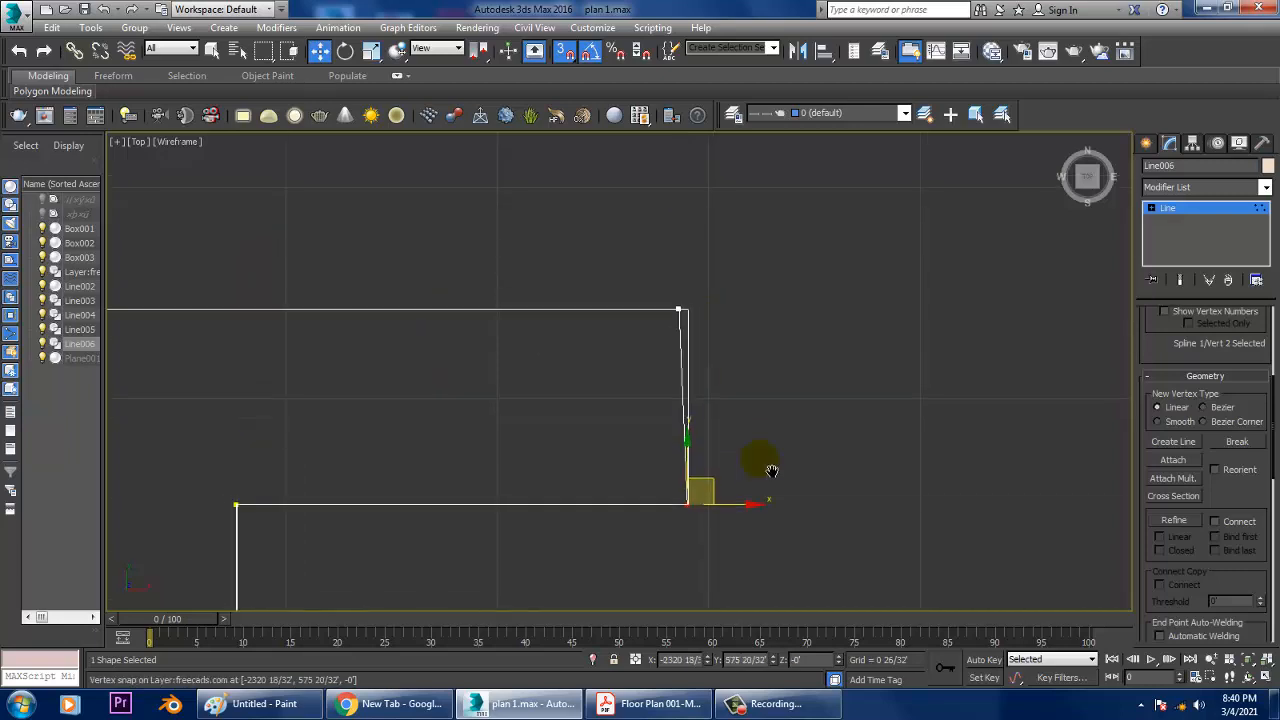
click(684, 312)
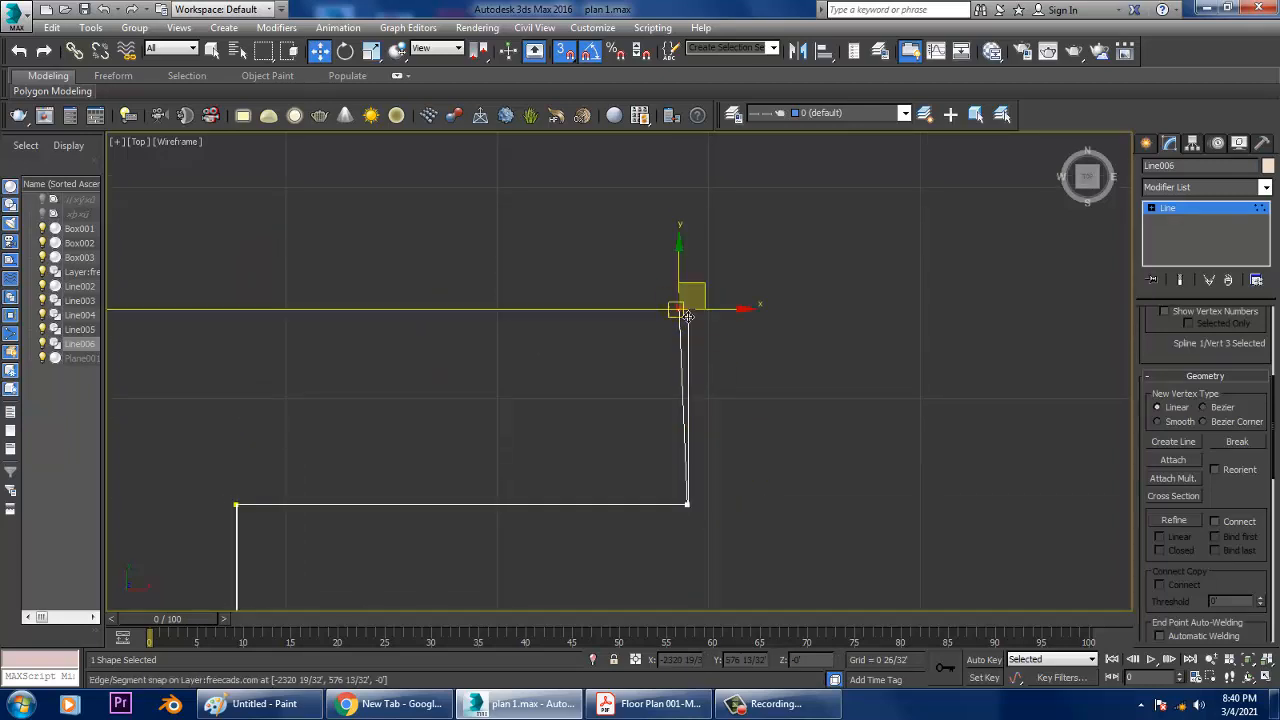
drag(688, 316, 698, 320)
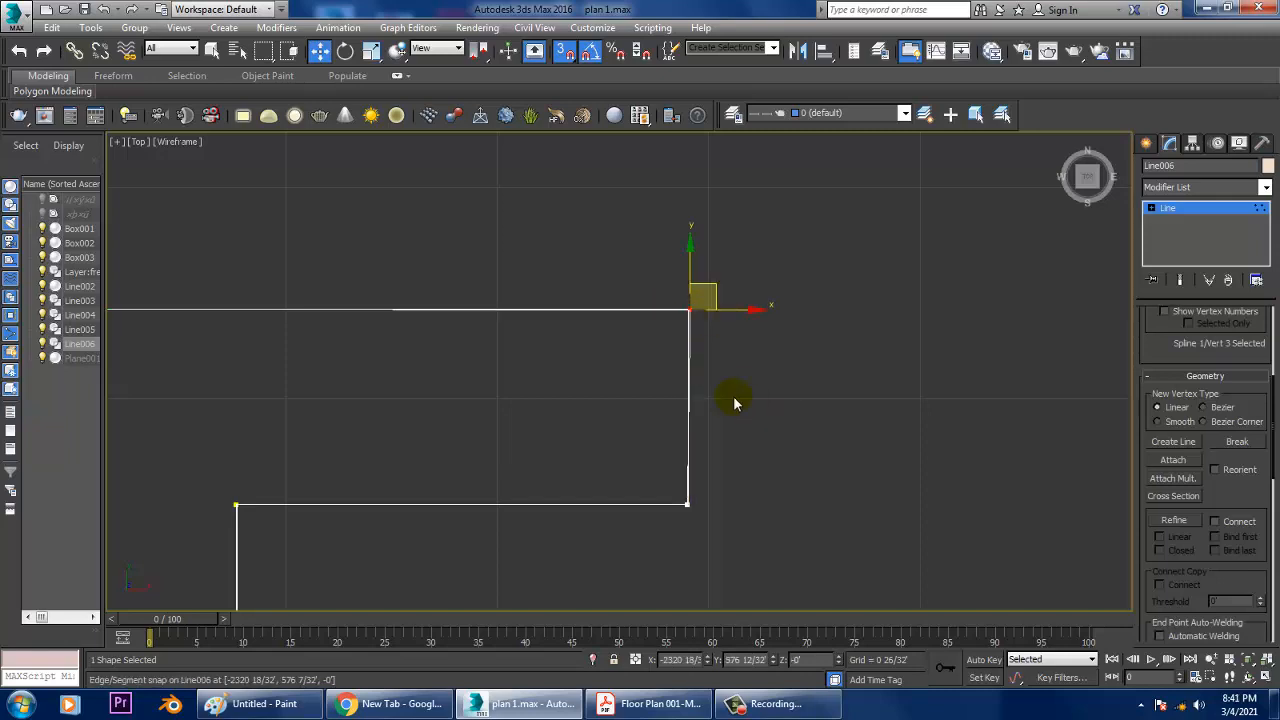
Step: Align the two upper vertices of the outline's southeast foot with the plan corners
middle_drag(734, 403, 904, 404)
middle_drag(406, 309, 780, 329)
middle_drag(690, 432, 640, 163)
scroll(648, 322, down, 3)
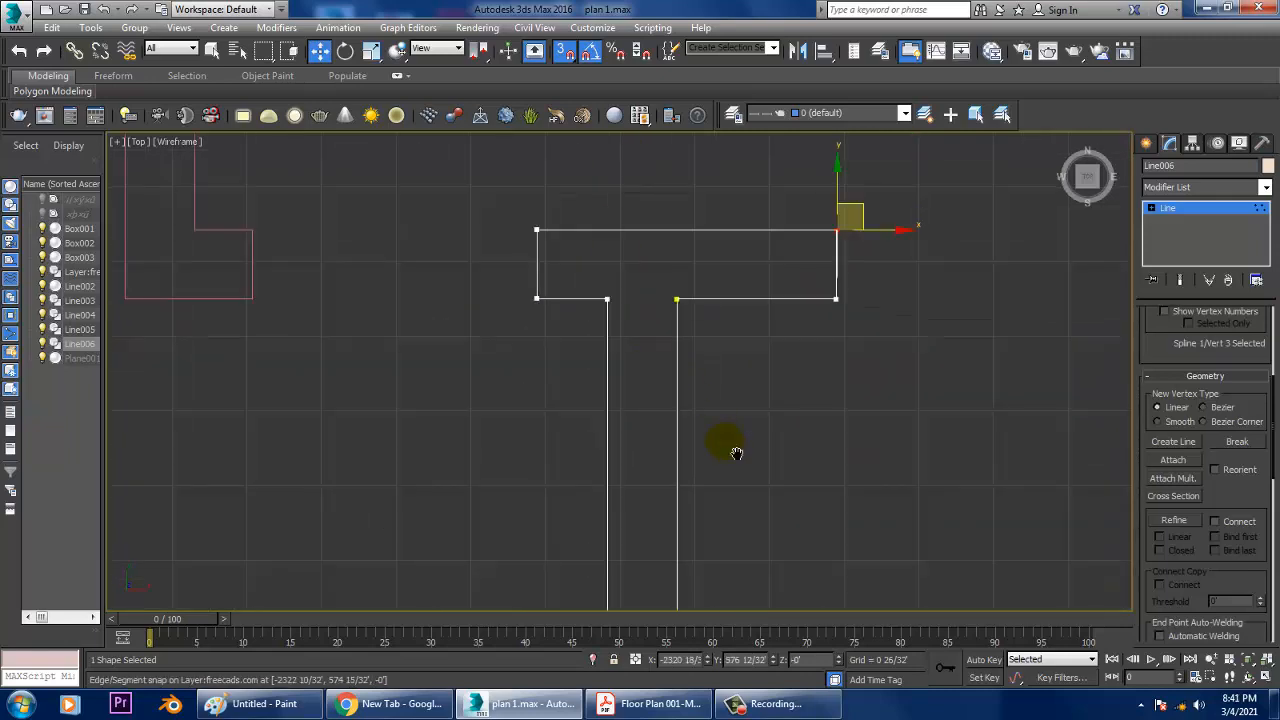
middle_drag(735, 453, 703, 338)
scroll(690, 338, up, 2)
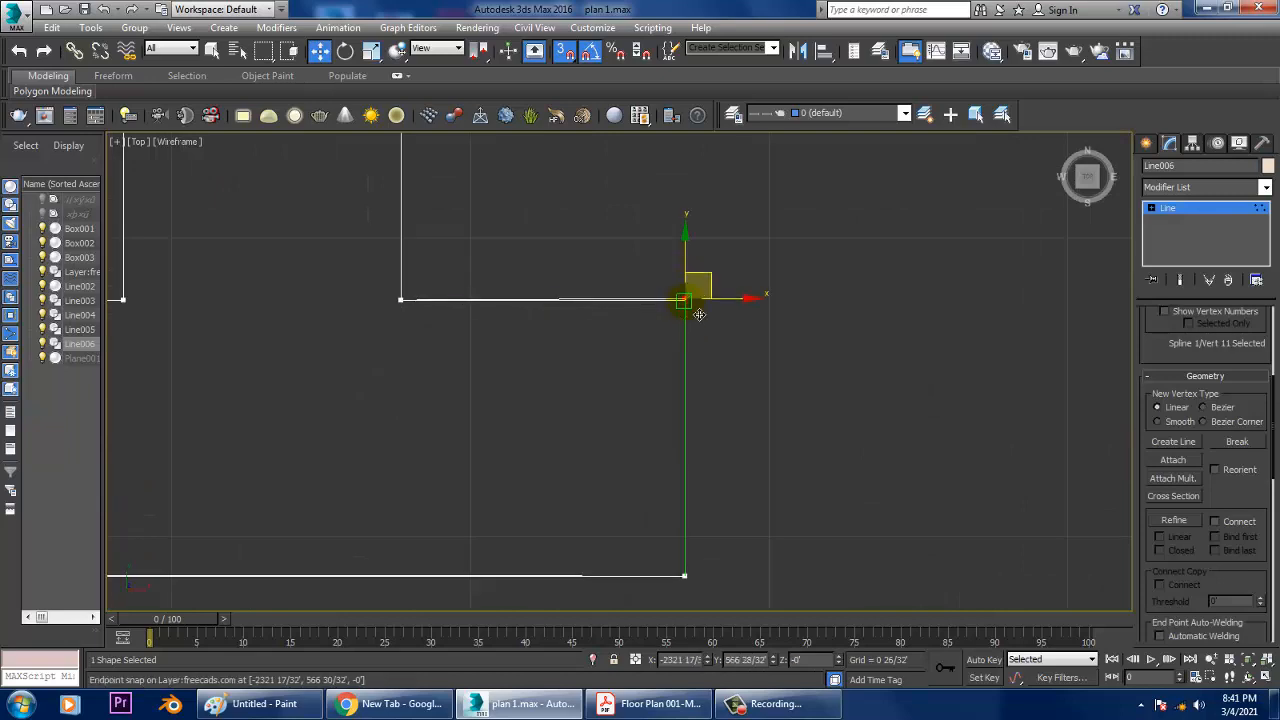
middle_drag(699, 315, 643, 400)
drag(541, 343, 546, 331)
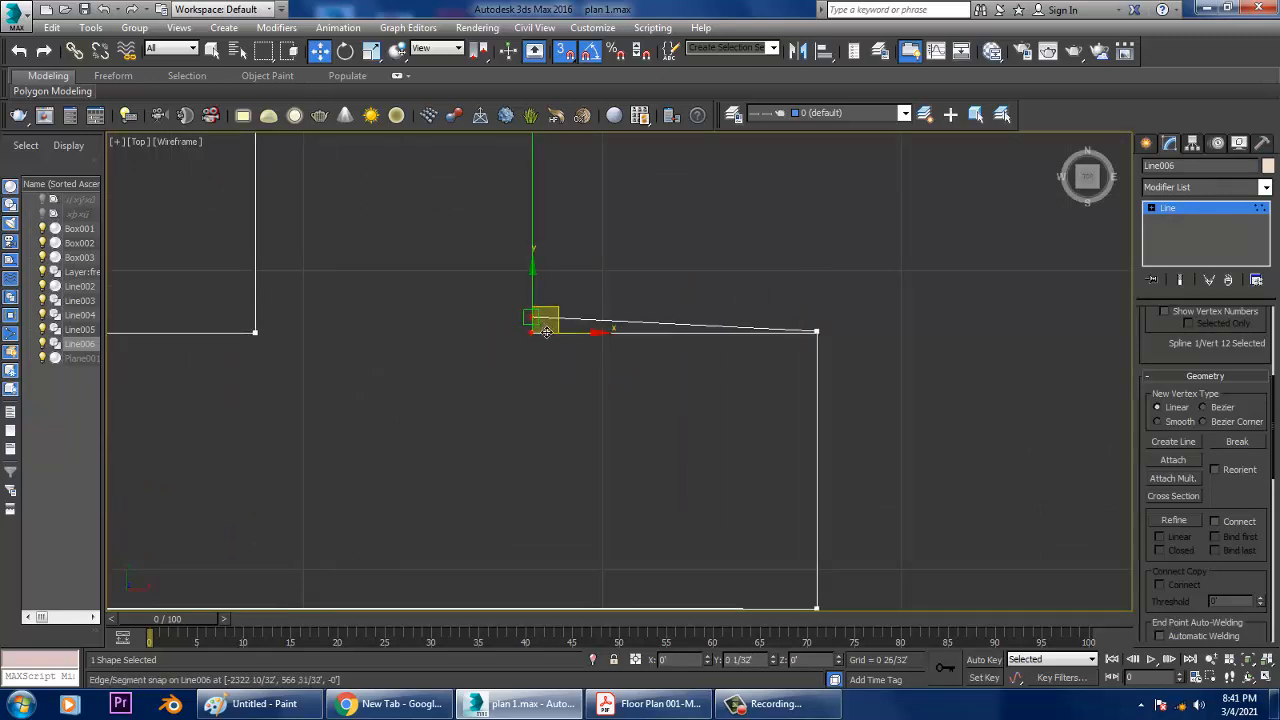
Step: Examine the outline along the hall's south wall and at its west end for alignment with the plan
middle_drag(257, 348, 618, 394)
scroll(580, 400, down, 2)
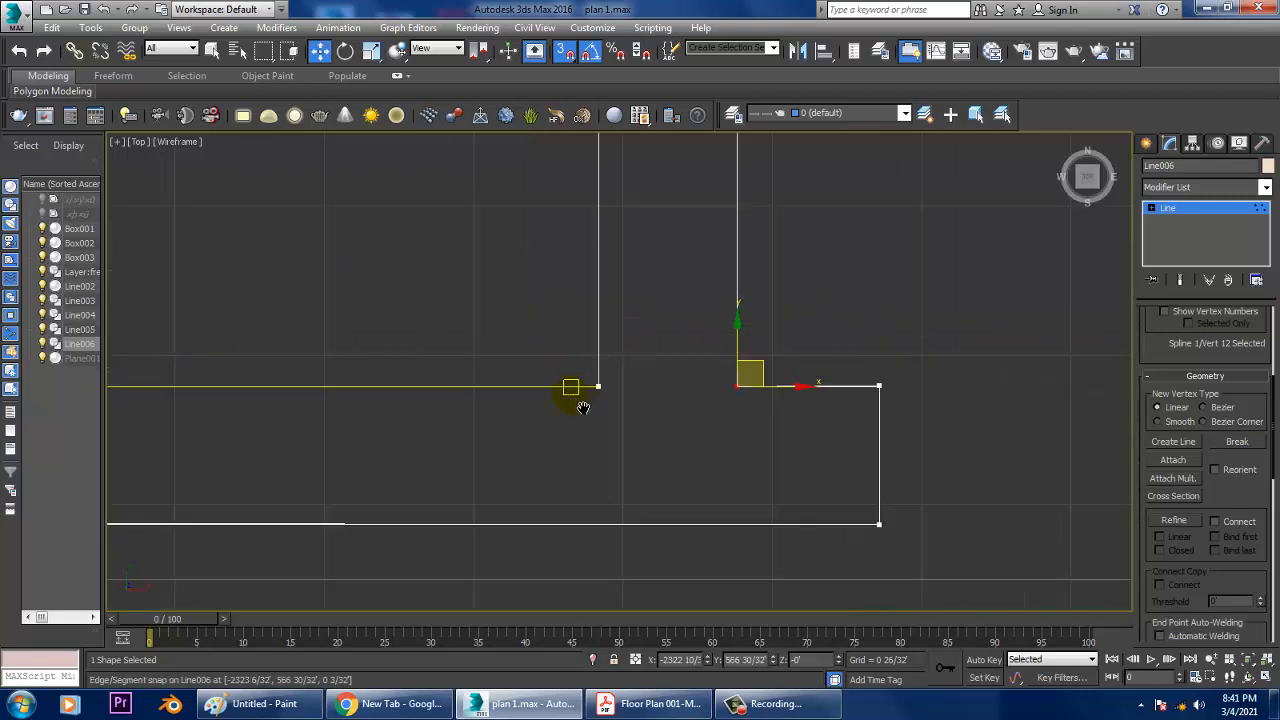
scroll(580, 403, down, 1)
middle_drag(538, 483, 897, 377)
scroll(598, 375, down, 1)
scroll(740, 379, down, 5)
scroll(520, 405, up, 3)
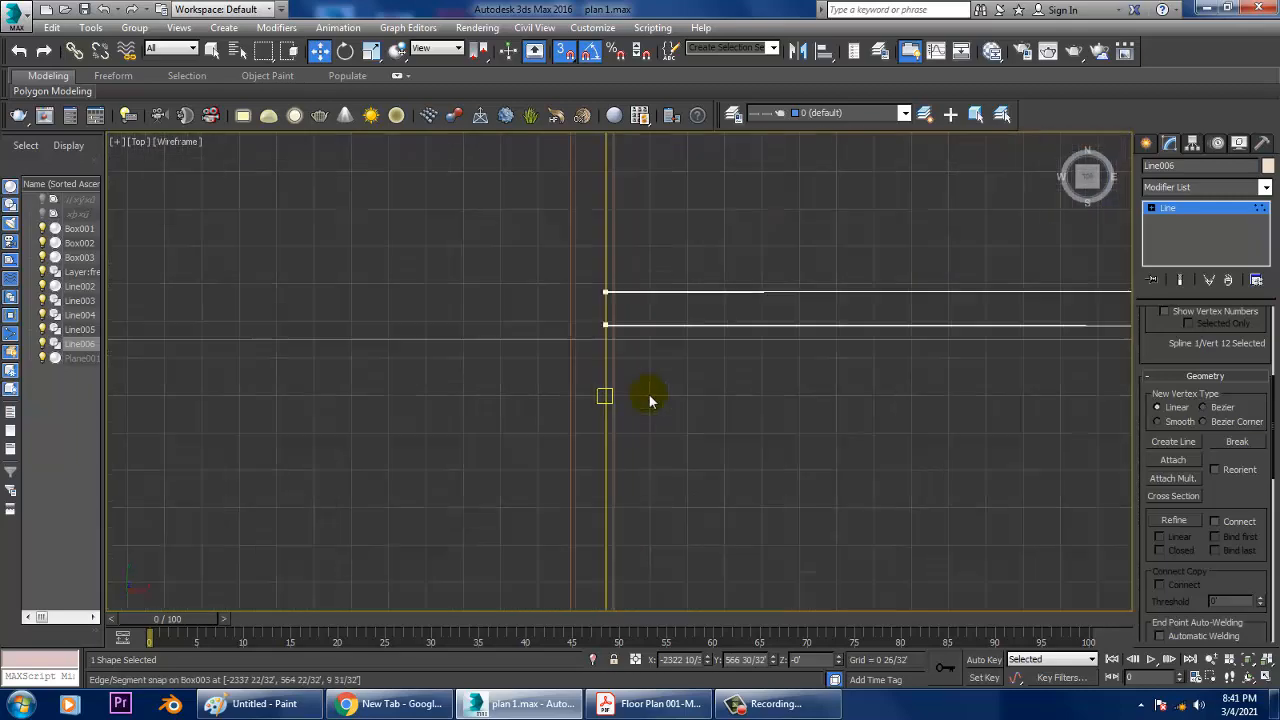
scroll(652, 392, up, 1)
middle_drag(686, 328, 637, 331)
scroll(569, 296, up, 2)
middle_drag(563, 257, 548, 383)
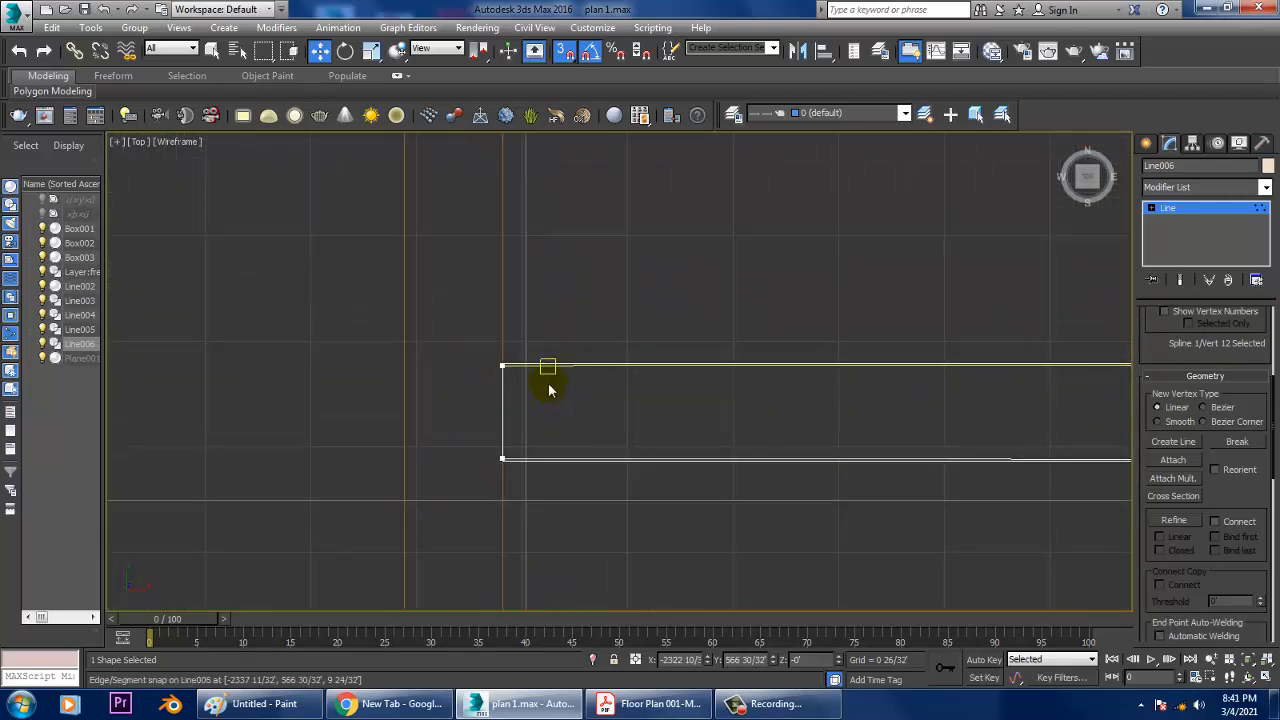
Step: In the maximized perspective view, turn snapping off and lower the outline's two west-end vertices to floor level
key(alt+w)
right_click(730, 455)
key(z)
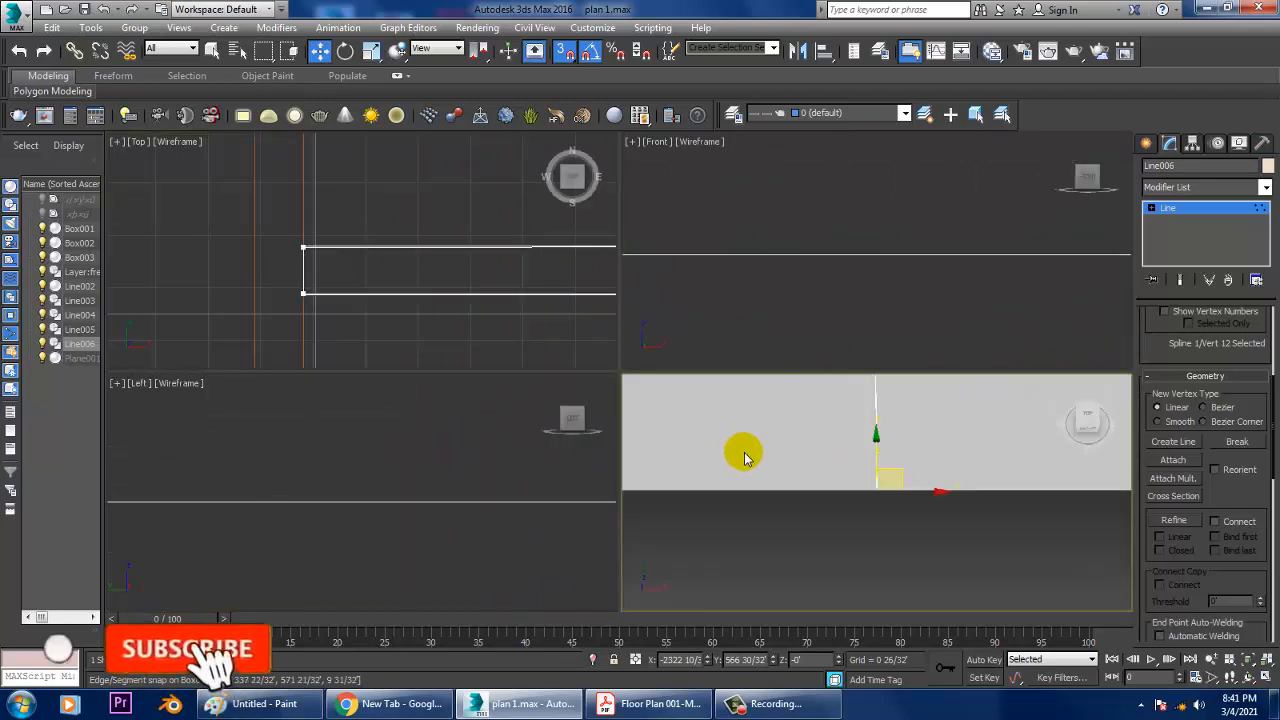
key(alt+w)
key(s)
scroll(790, 466, down, 3)
alt+middle_drag(803, 480, 720, 403)
scroll(735, 364, down, 7)
middle_drag(494, 268, 532, 315)
drag(436, 205, 551, 311)
drag(465, 184, 494, 397)
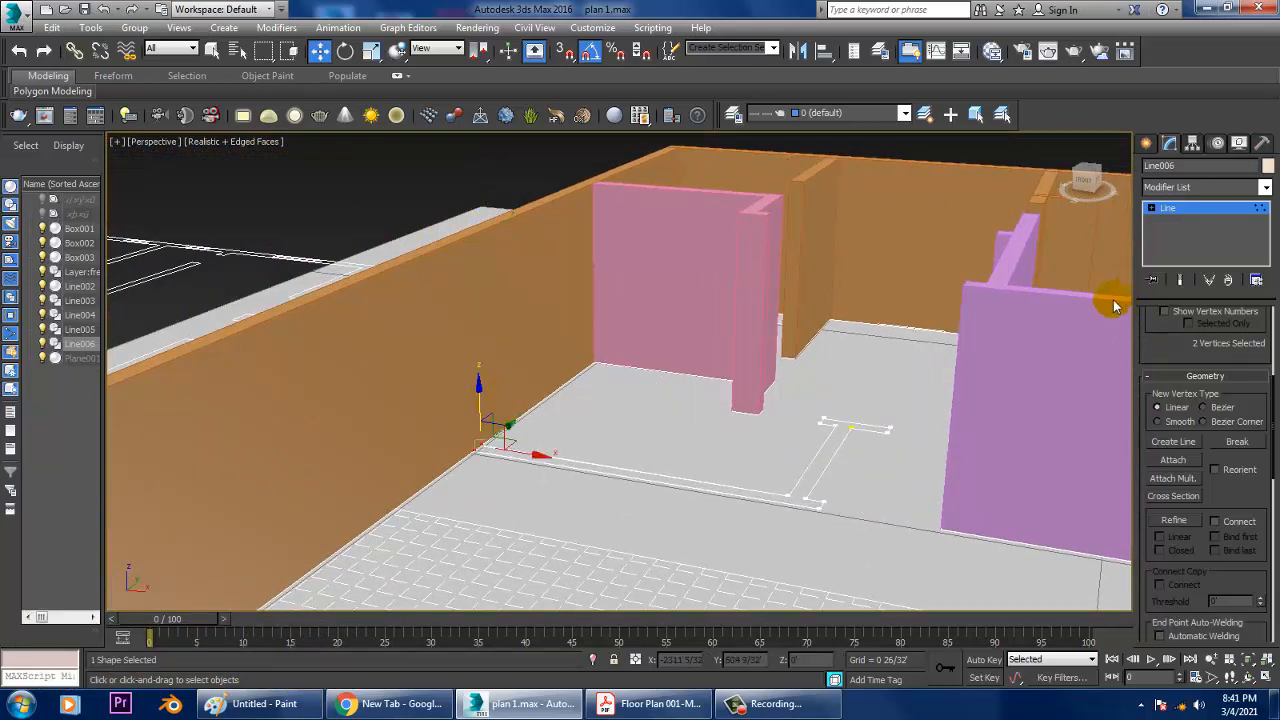
Step: Leave vertex editing and extrude the T-ended wall outline by 10'
click(1188, 210)
click(1192, 189)
text(ex)
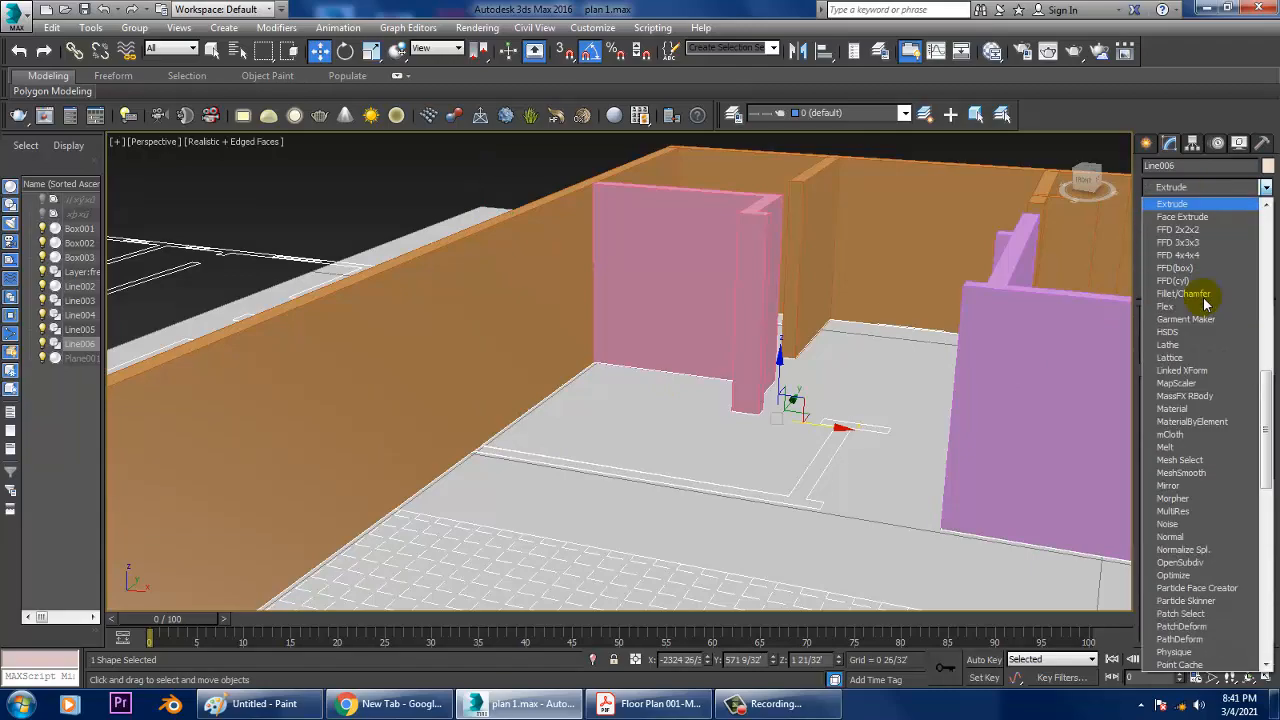
click(1173, 204)
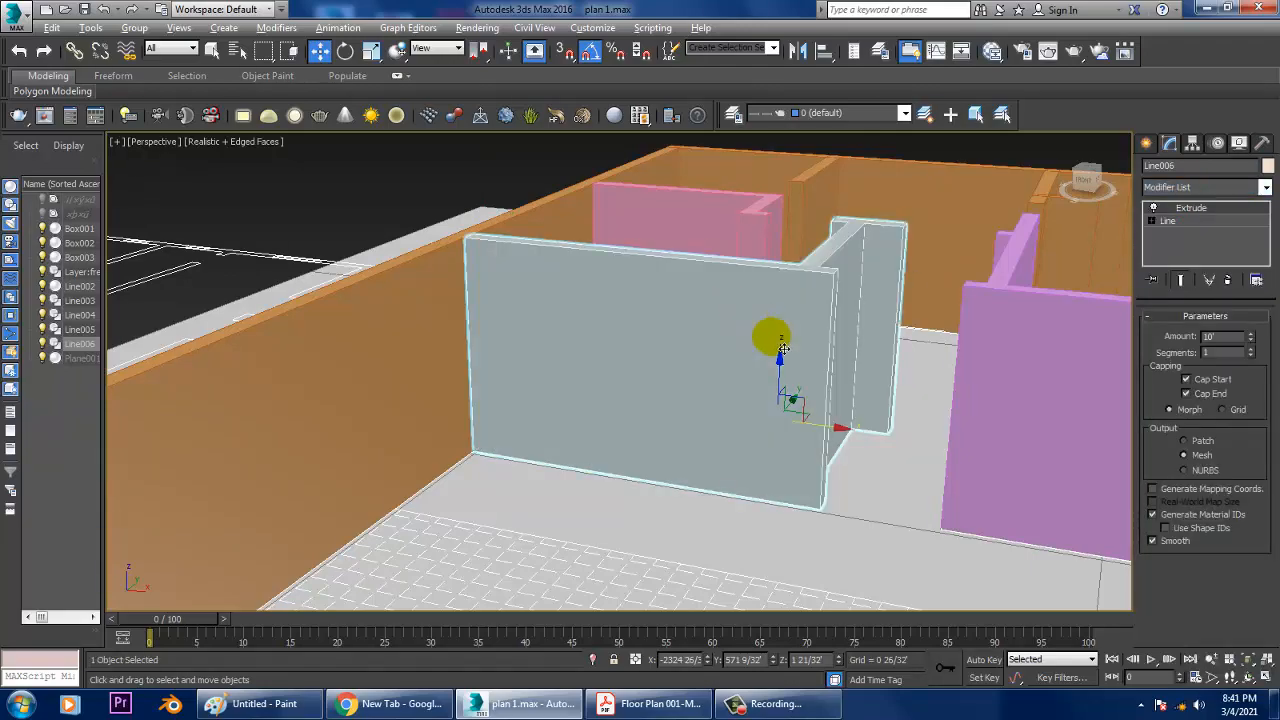
Step: Compare the modelled walls with the floor plan PDF in Acrobat Reader, then return to the maximized perspective view in 3ds Max
alt+middle_drag(783, 348, 614, 357)
scroll(633, 394, down, 5)
scroll(705, 363, up, 5)
key(alt+w)
click(650, 704)
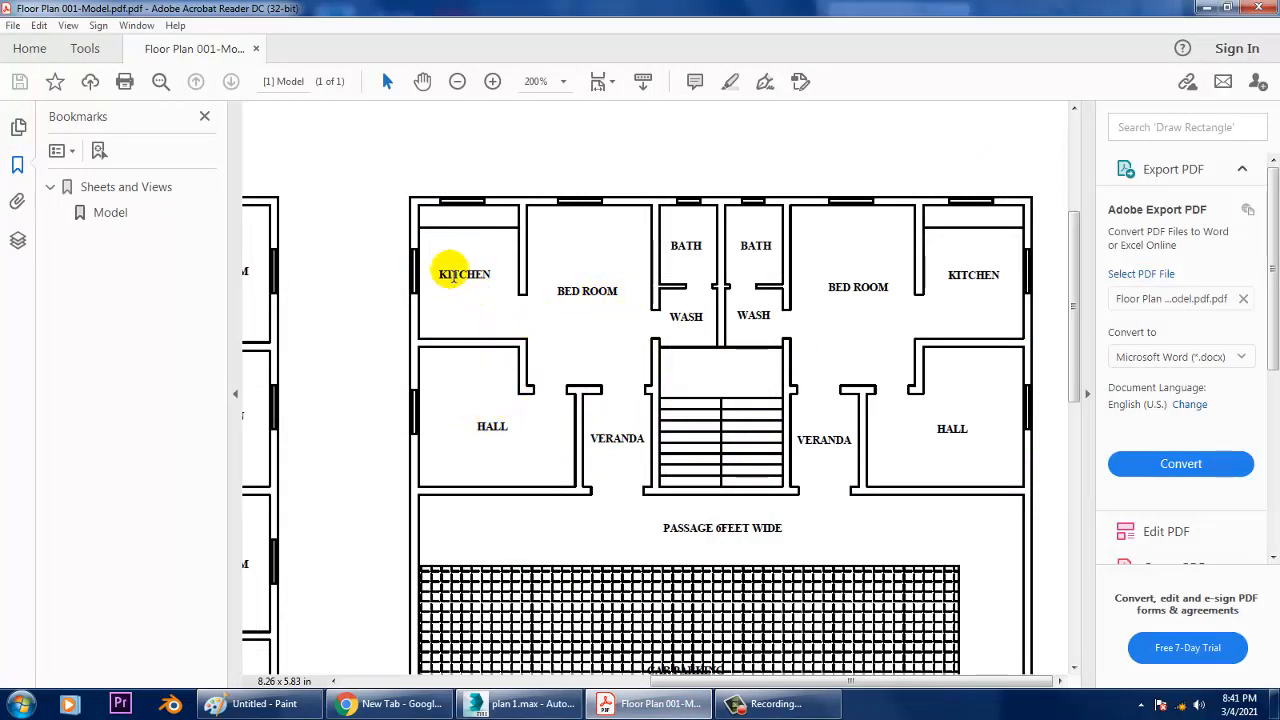
click(1209, 10)
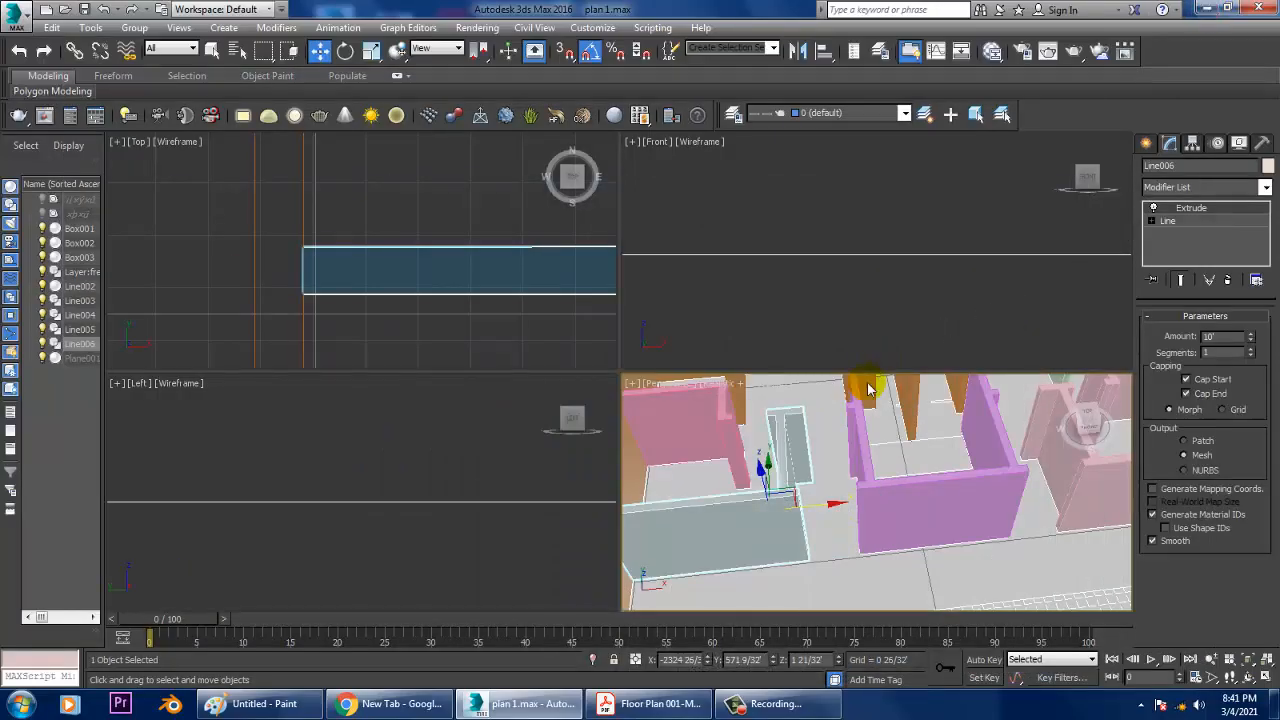
key(alt+w)
scroll(866, 413, down, 10)
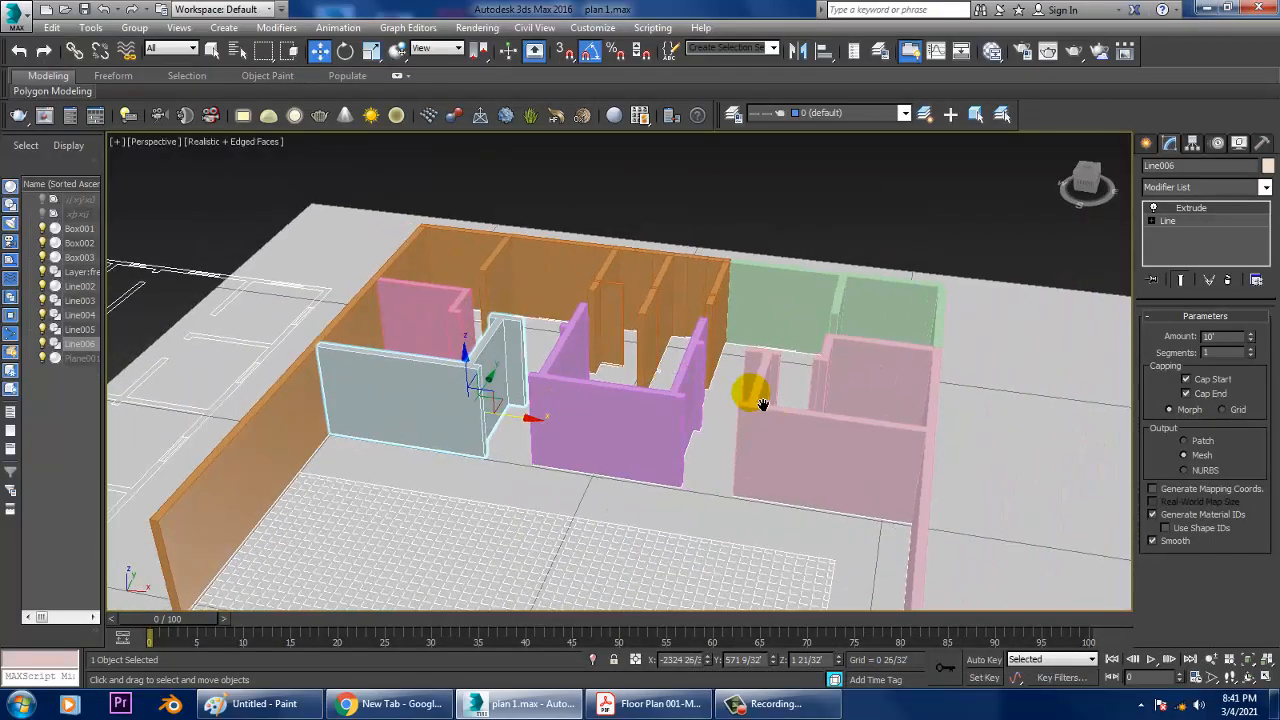
mouse_move(762, 404)
middle_down()
mouse_move(745, 392)
mouse_move(760, 396)
middle_up()
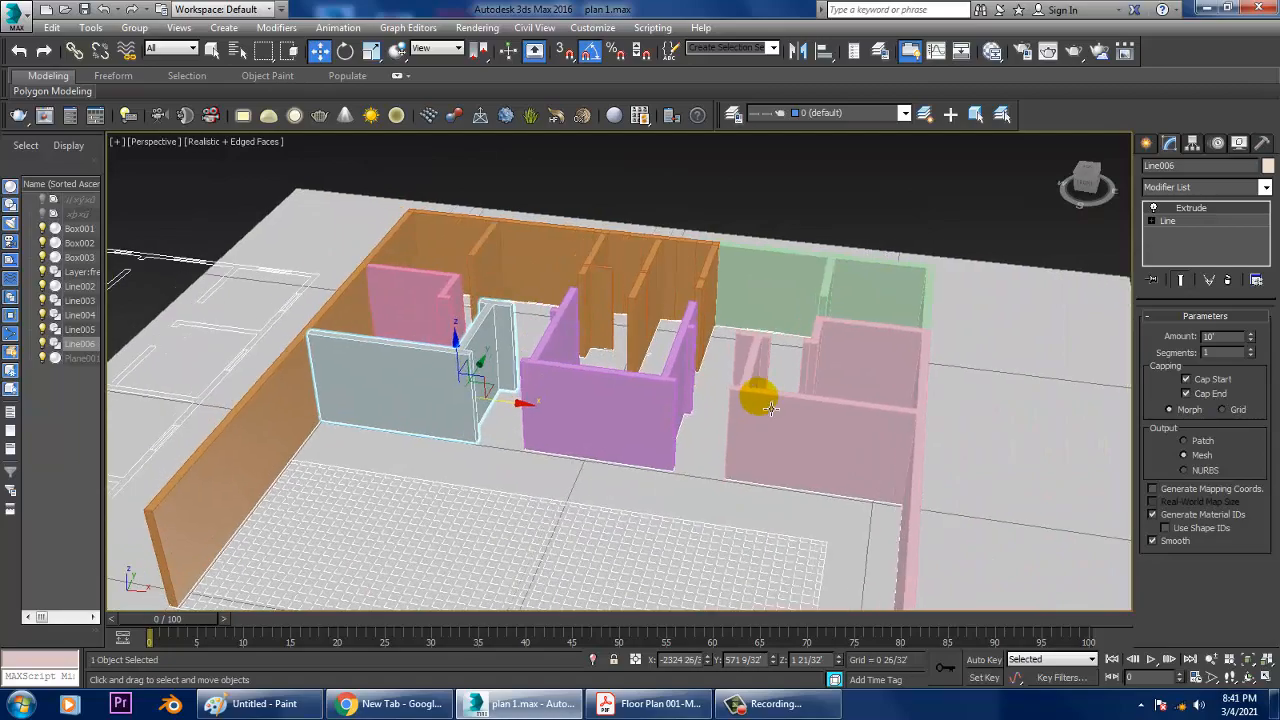